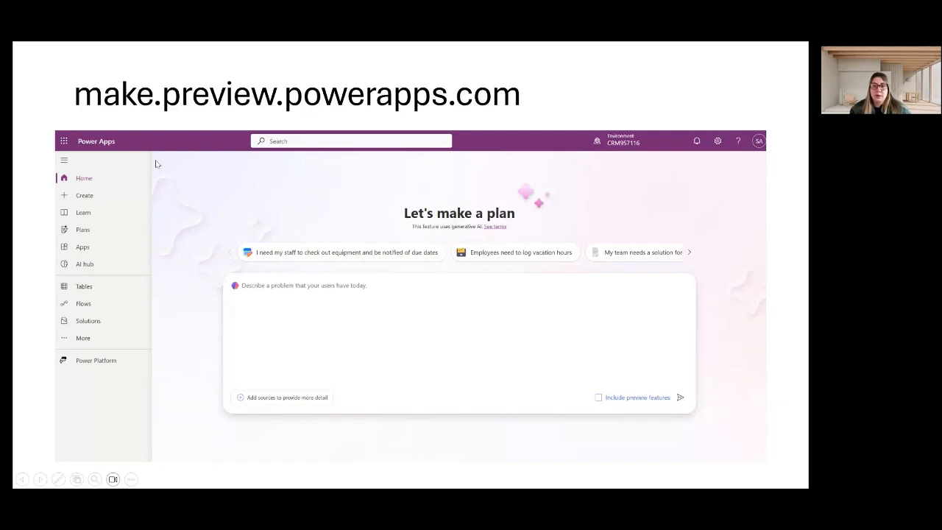
# End the PowerPoint slideshow and switch to the browser showing the Power Apps Solutions page.
pyautogui.press('Escape')
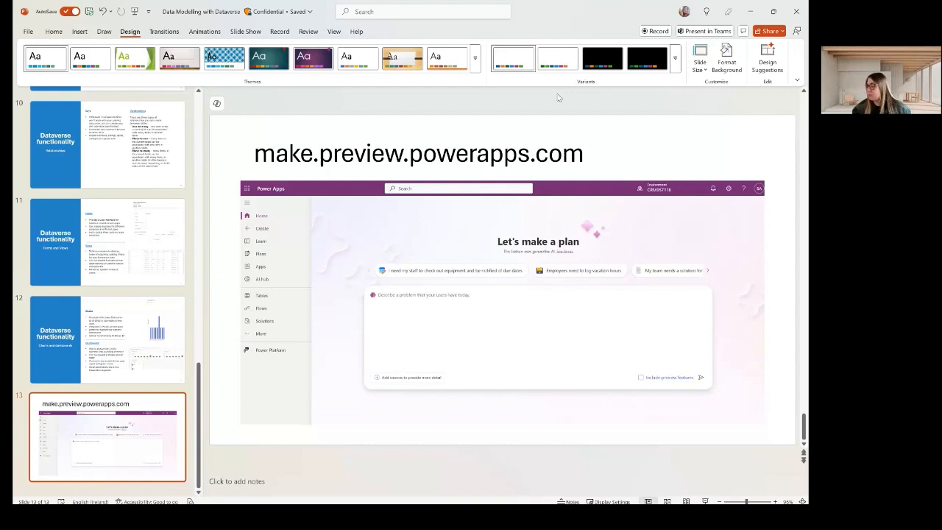
pyautogui.hotkey('alt', 'Tab')
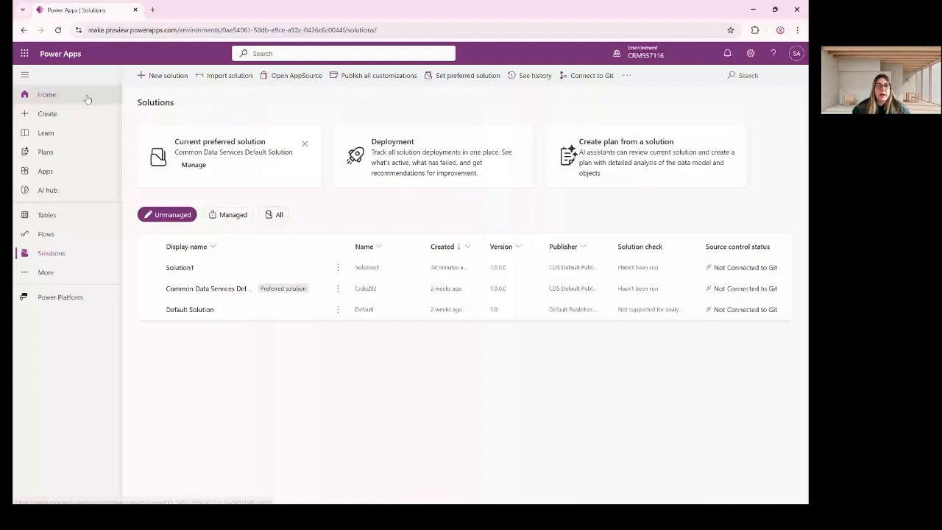
# Go to the Power Apps Home page and confirm the CRM957116 environment is selected.
pyautogui.click(87, 98)
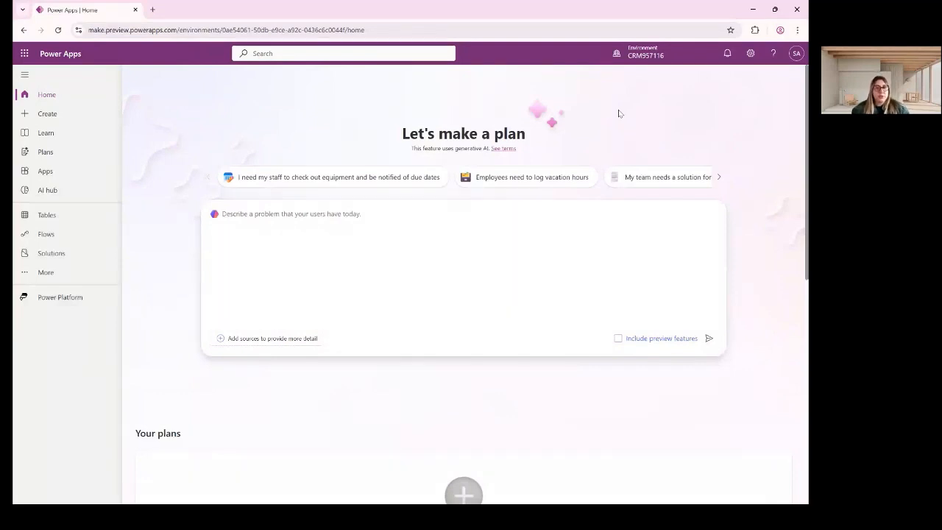
pyautogui.moveTo(642, 55)
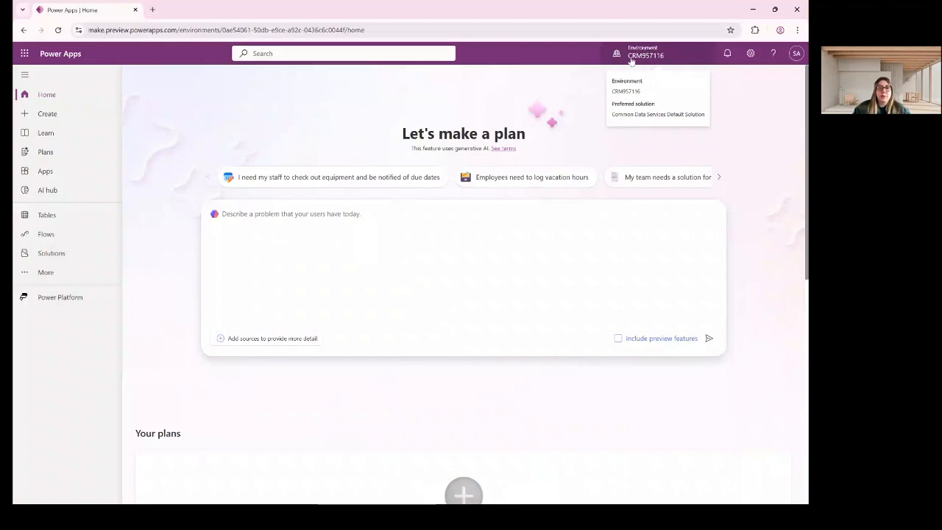
pyautogui.click(631, 59)
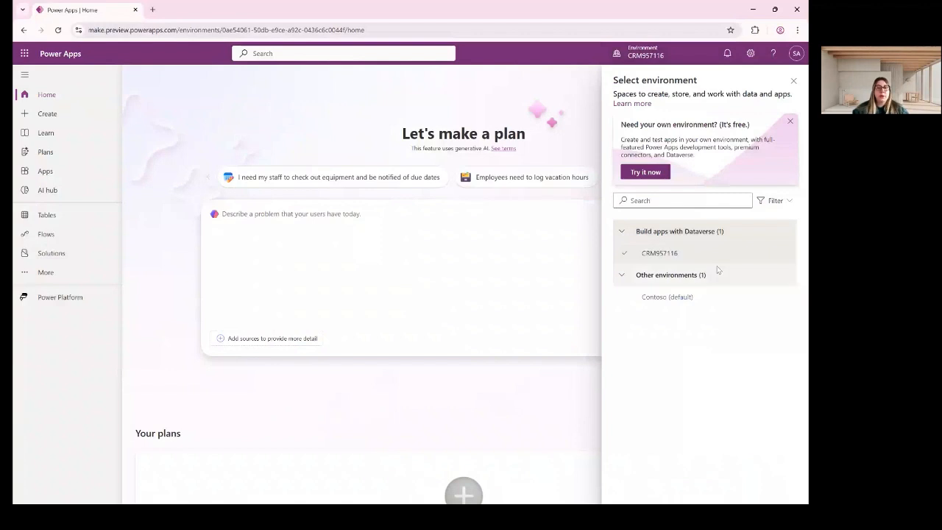
pyautogui.moveTo(691, 253)
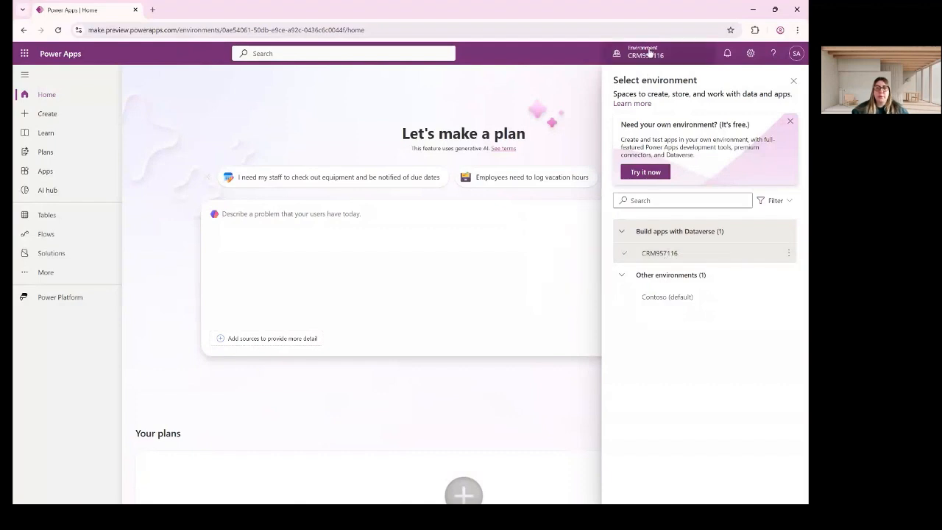
pyautogui.click(793, 81)
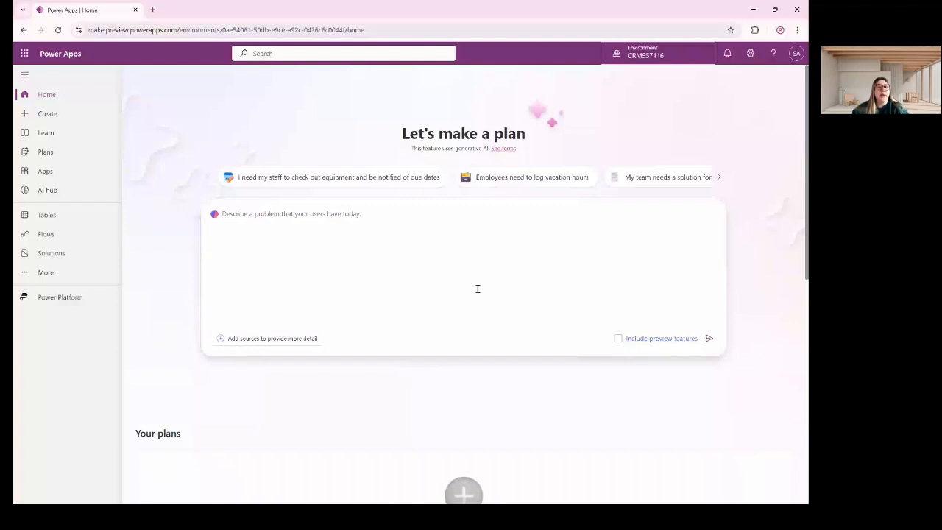
pyautogui.click(432, 249)
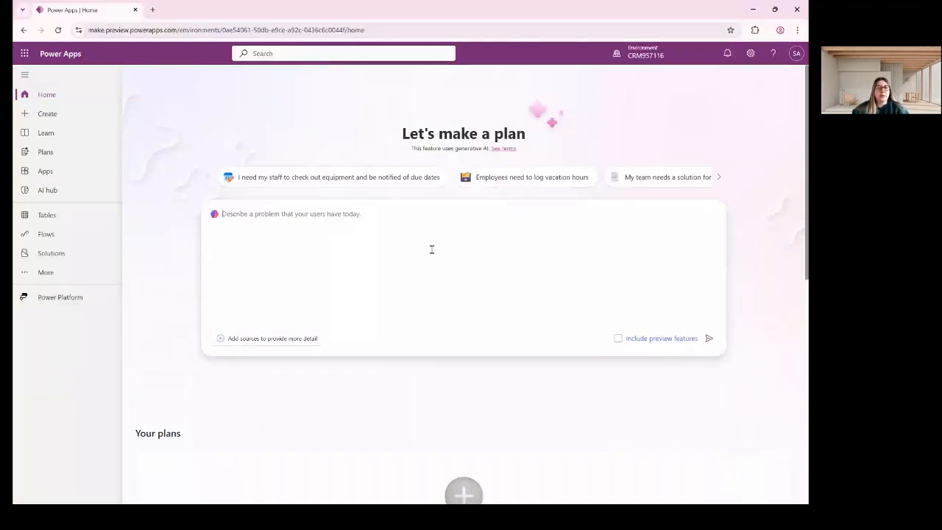
pyautogui.click(249, 232)
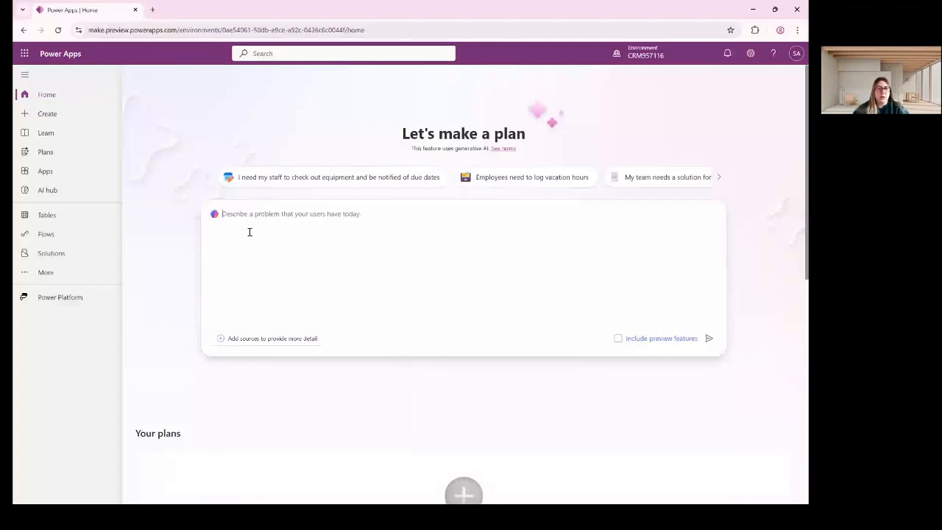
pyautogui.write('crea')
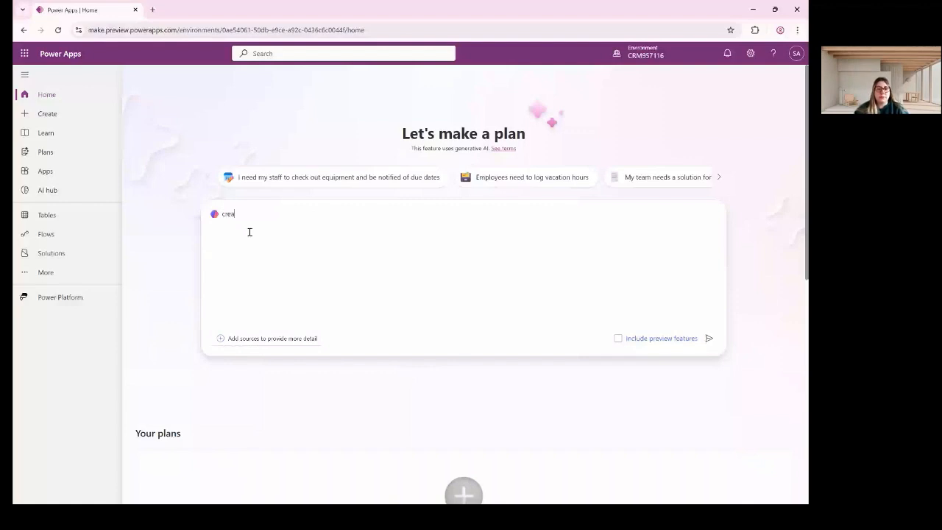
pyautogui.write('te a table')
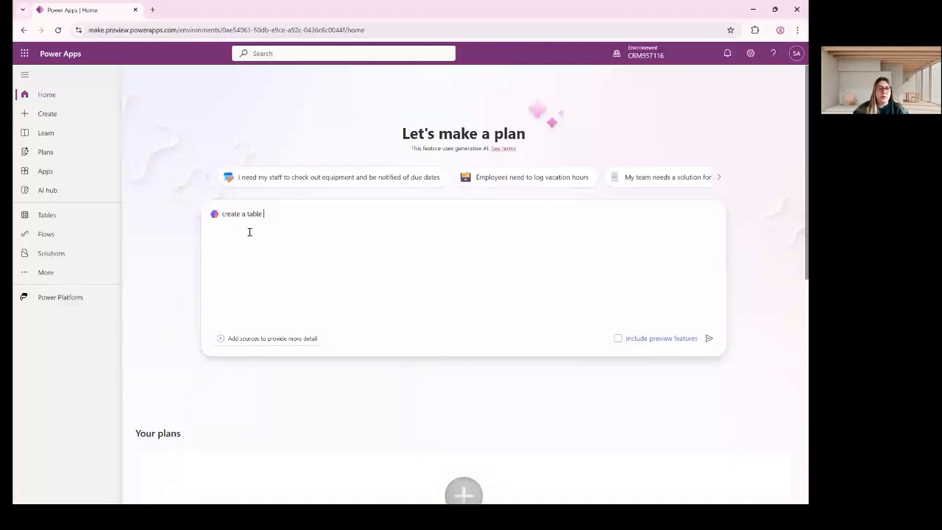
pyautogui.hotkey('ctrl', 'Left')
pyautogui.write('student')
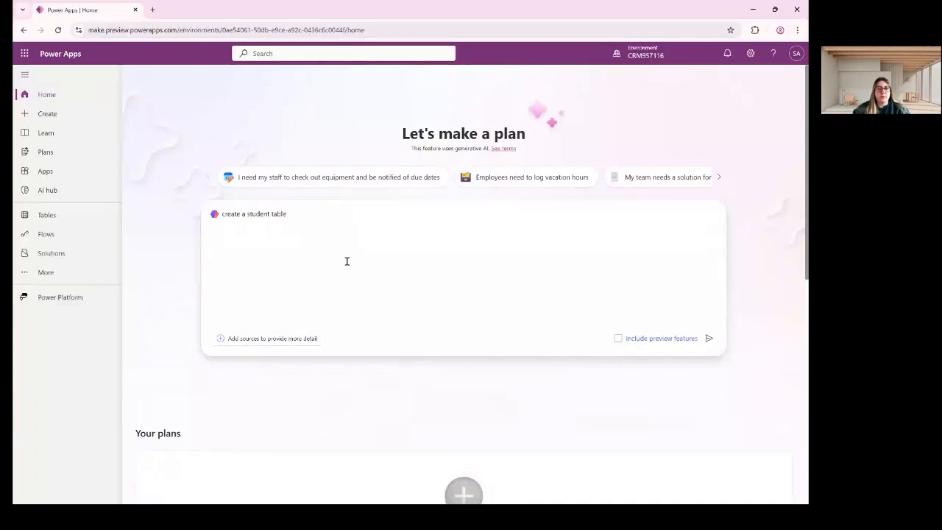
pyautogui.moveTo(368, 231); pyautogui.dragTo(55, 228)
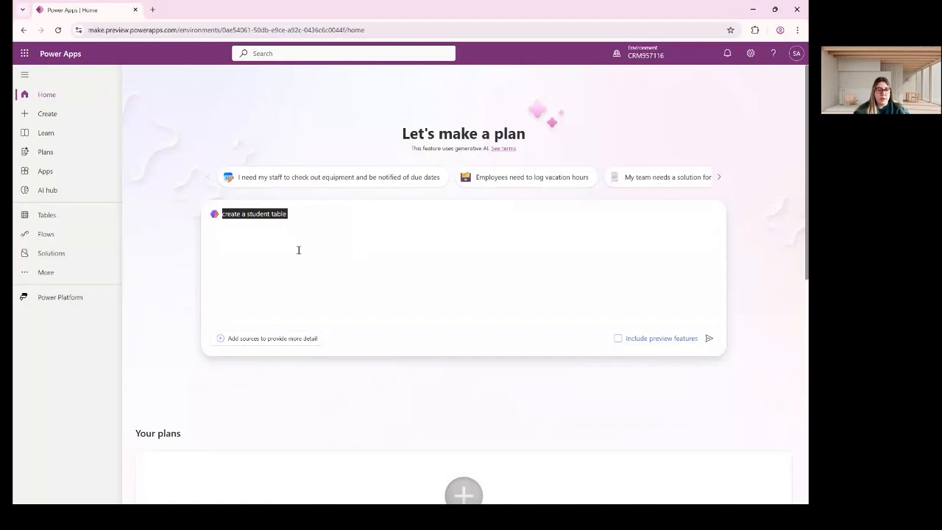
pyautogui.press('BackSpace')
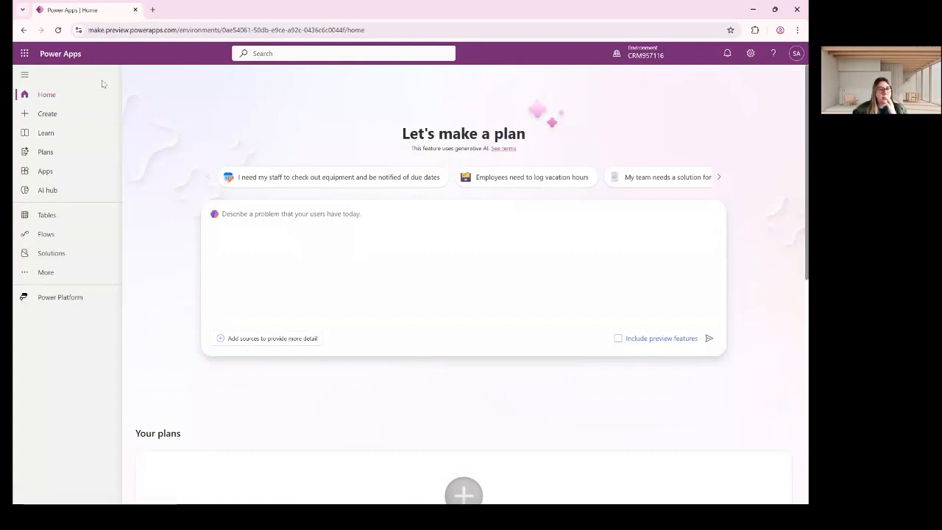
# Browse Create and Learn's Courses, Community, Overview and Support sections, then view the empty Plans page.
pyautogui.click(66, 115)
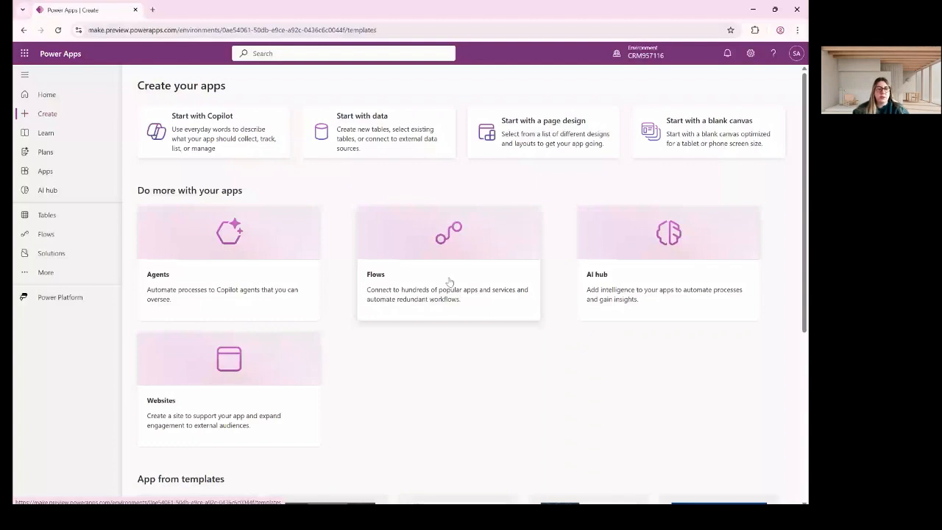
pyautogui.click(72, 133)
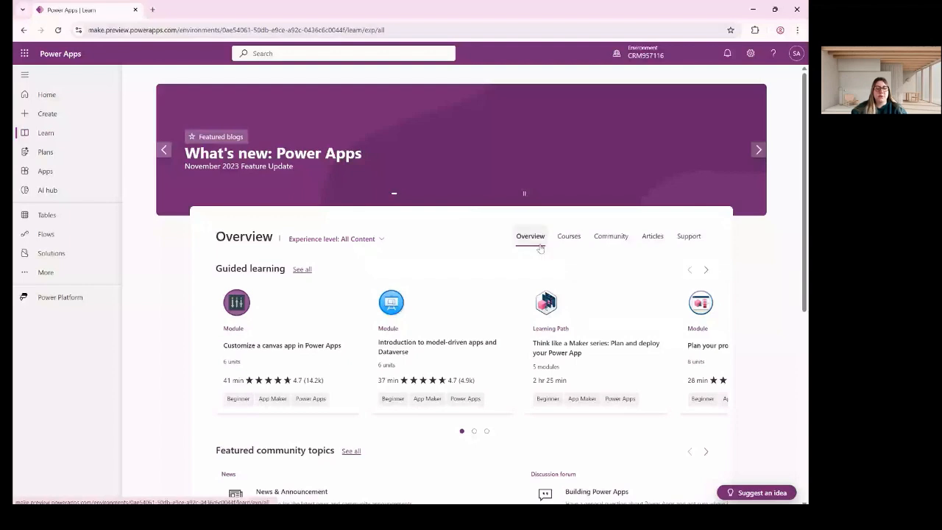
pyautogui.click(569, 237)
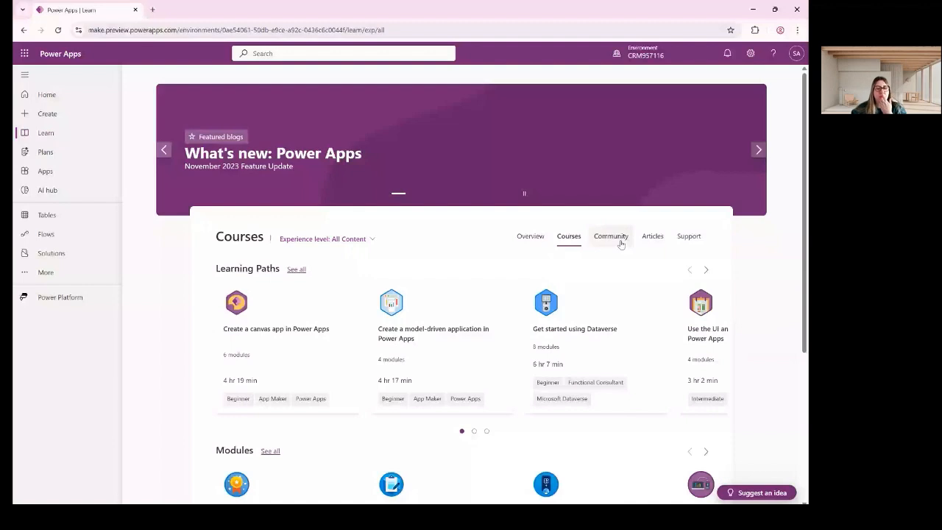
pyautogui.click(620, 244)
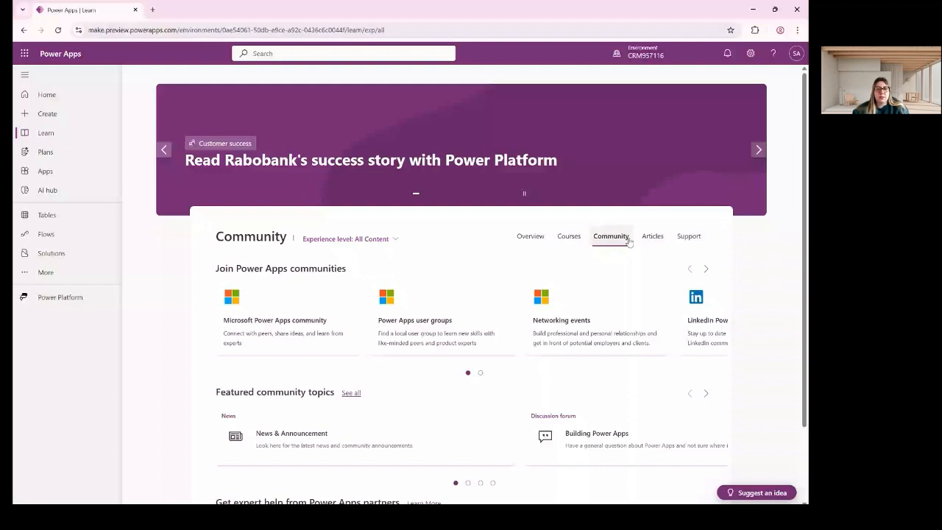
pyautogui.scroll(-2, 633, 358)
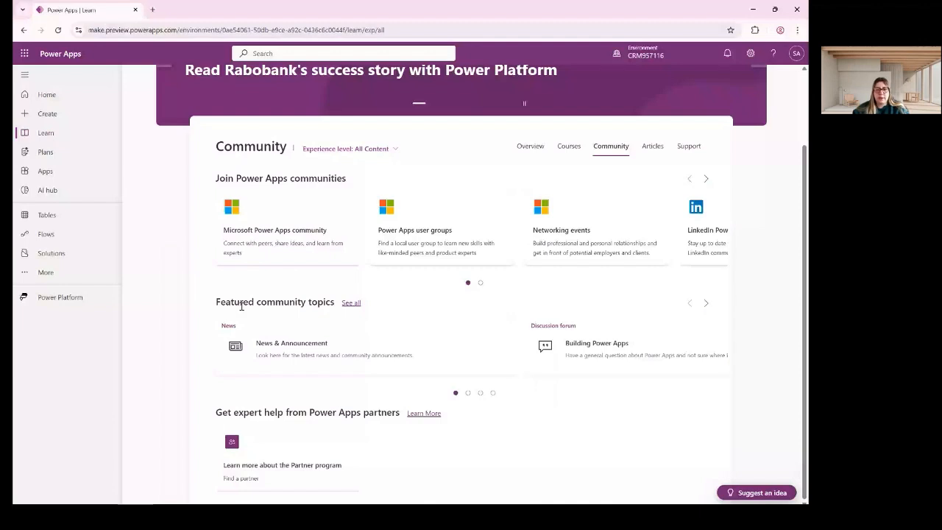
pyautogui.click(530, 146)
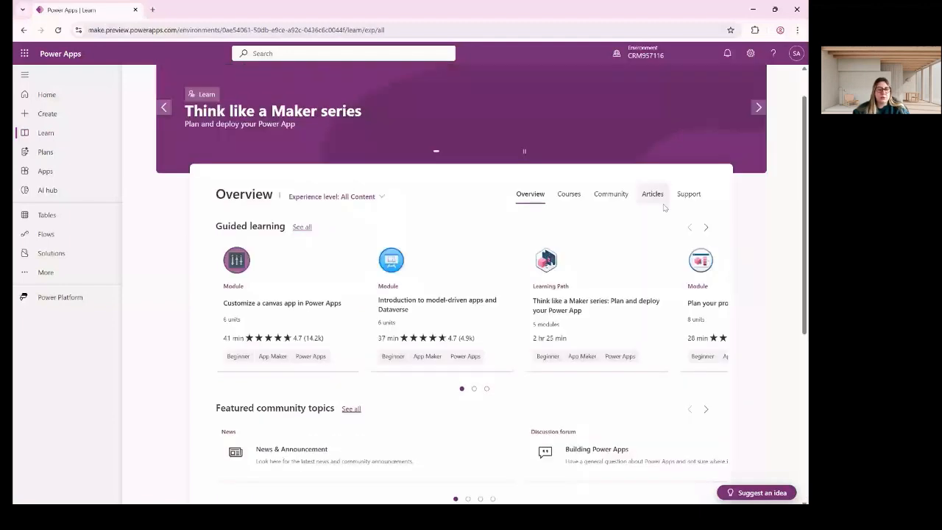
pyautogui.click(688, 193)
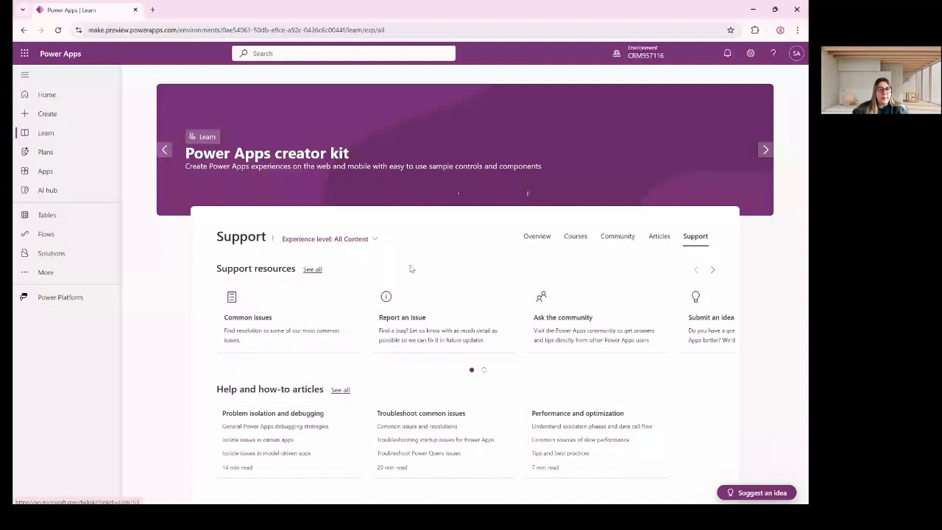
pyautogui.click(45, 152)
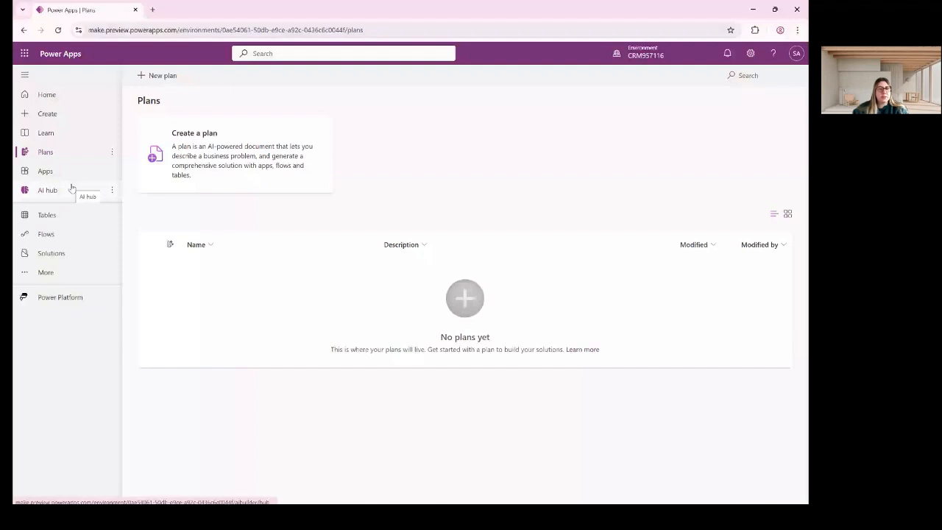
# Start a plan, dismiss the business-problem prompt, and view the six model-driven apps on Apps.
pyautogui.click(254, 129)
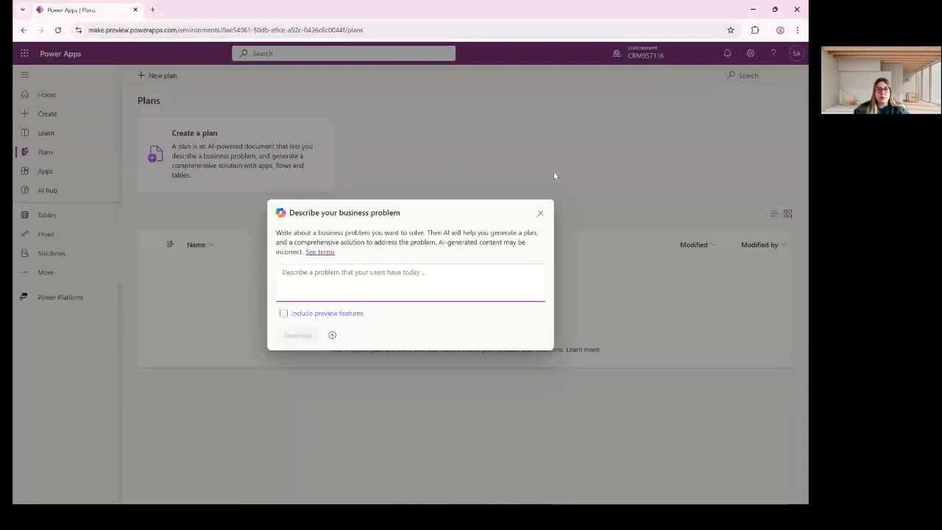
pyautogui.click(540, 213)
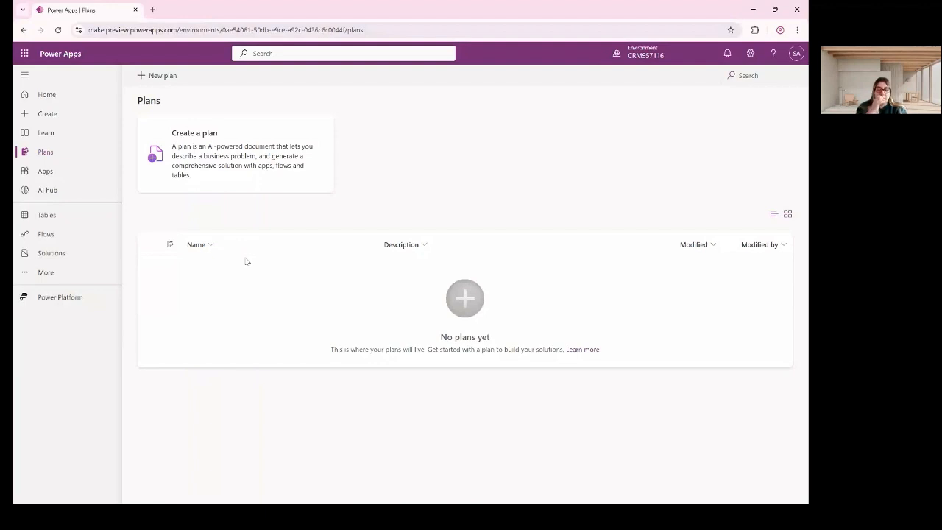
pyautogui.click(46, 171)
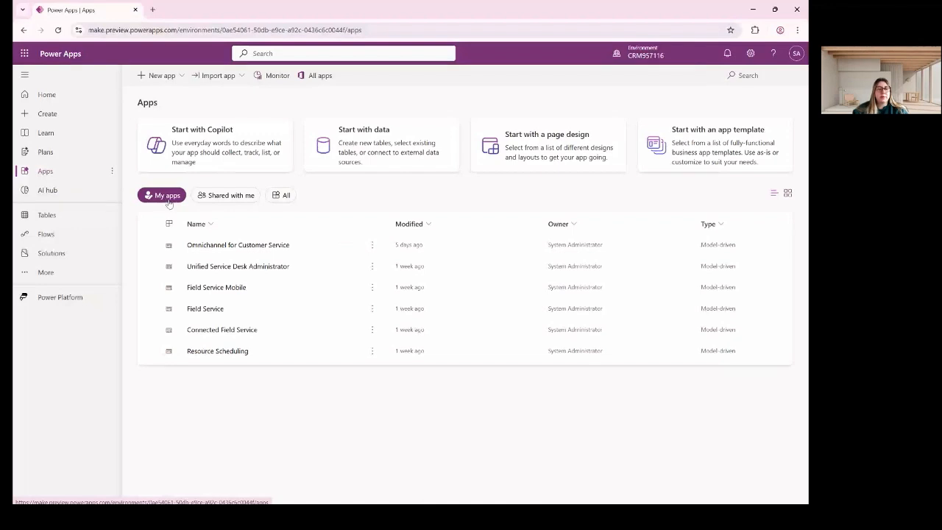
# Show all apps in the environment, look at the AI hub, then go to the Tables page.
pyautogui.click(228, 195)
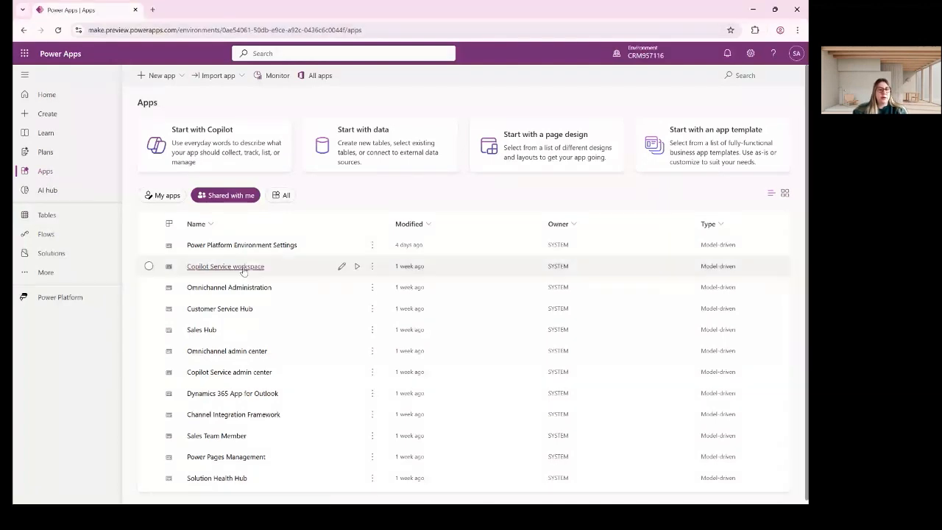
pyautogui.click(282, 195)
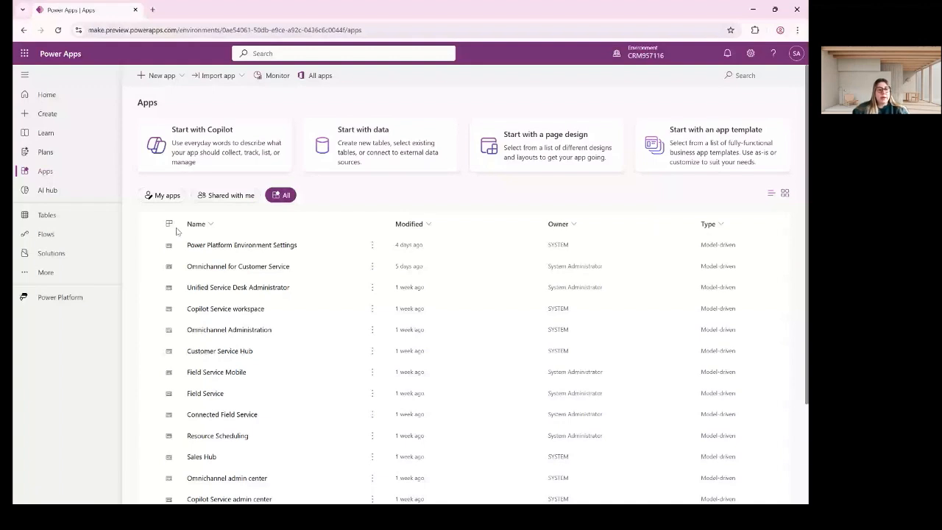
pyautogui.click(47, 190)
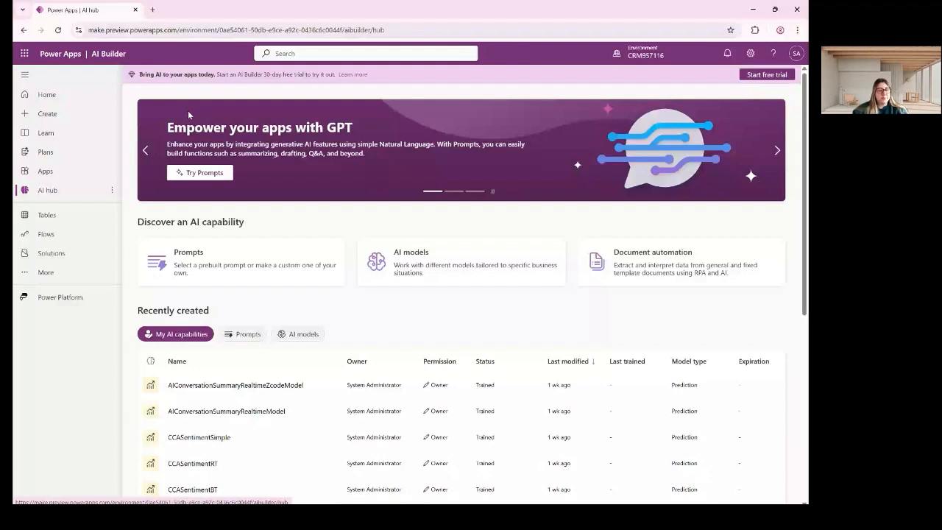
pyautogui.click(57, 217)
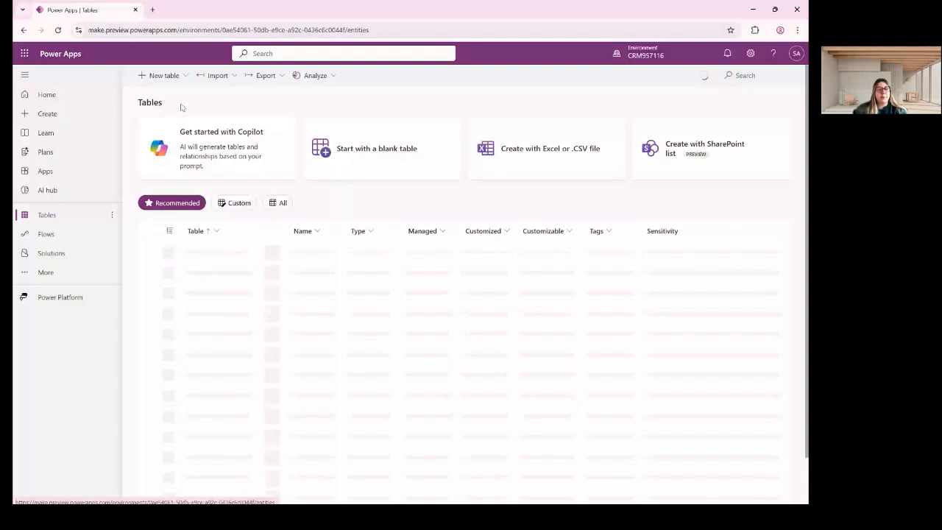
# Filter the table list to Custom, then All tables, before moving to the Flows page.
pyautogui.doubleClick(181, 107)
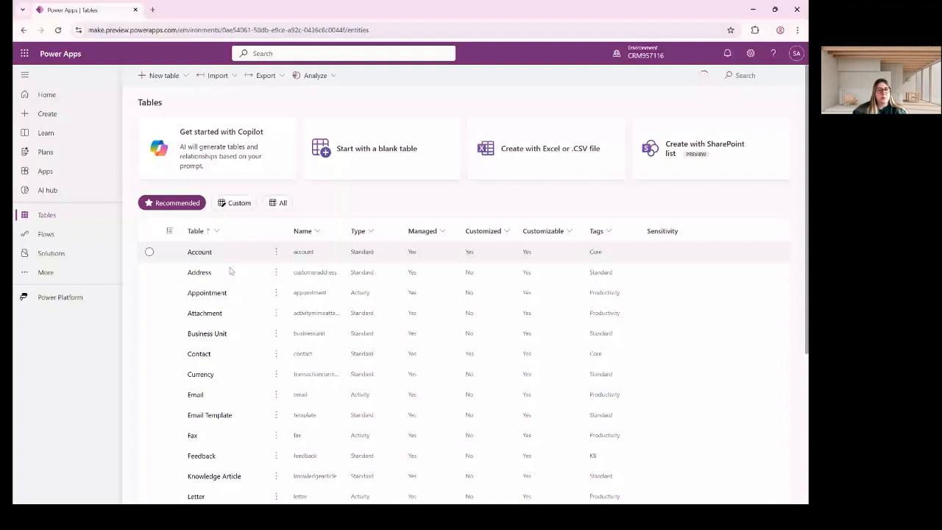
pyautogui.click(236, 204)
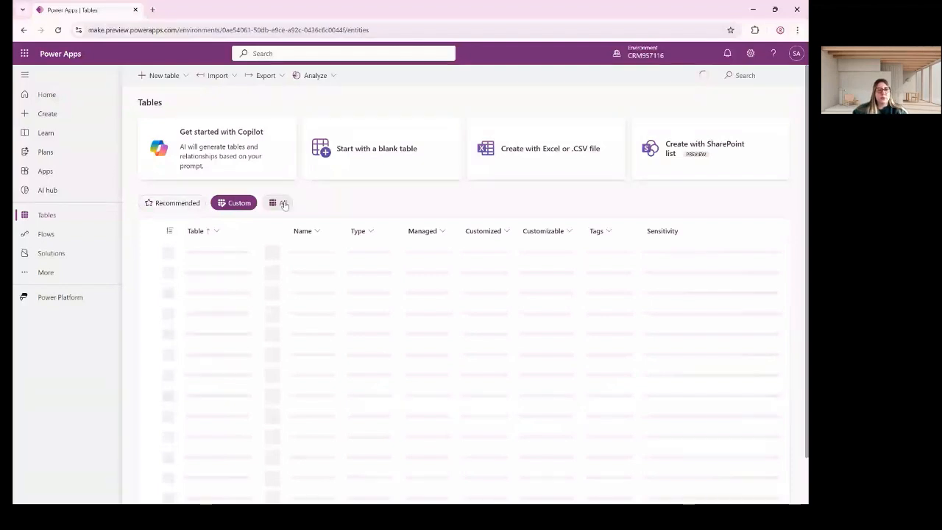
pyautogui.click(279, 203)
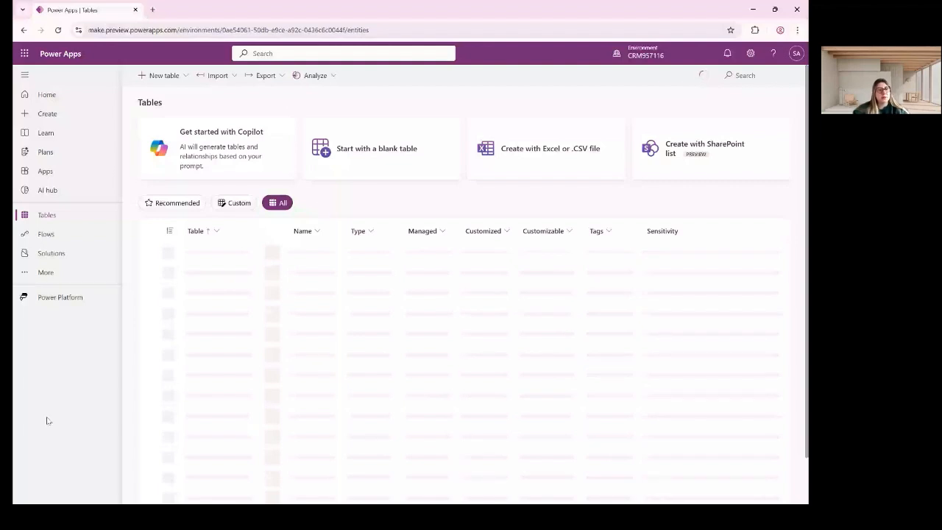
pyautogui.click(96, 239)
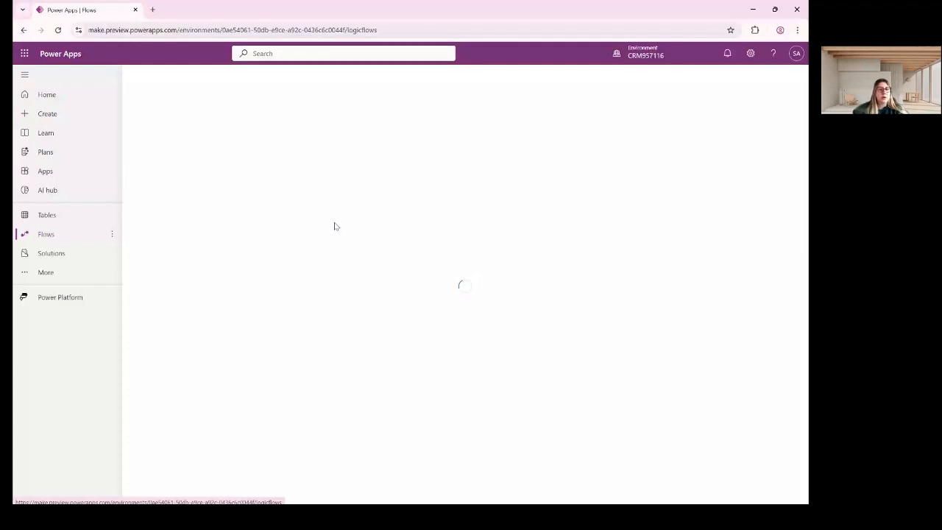
# Go to Solutions to see Solution1, Common Data Services Default Solution and Default Solution.
pyautogui.click(59, 262)
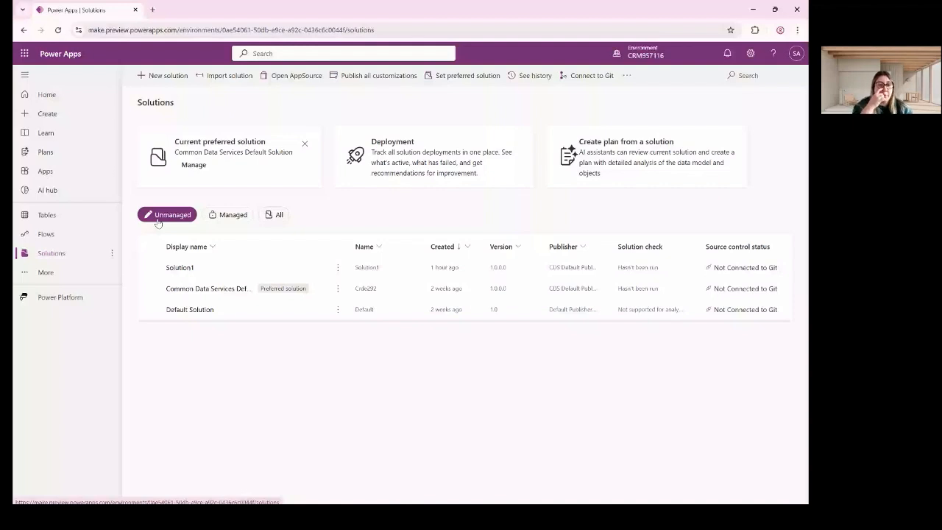
pyautogui.click(48, 215)
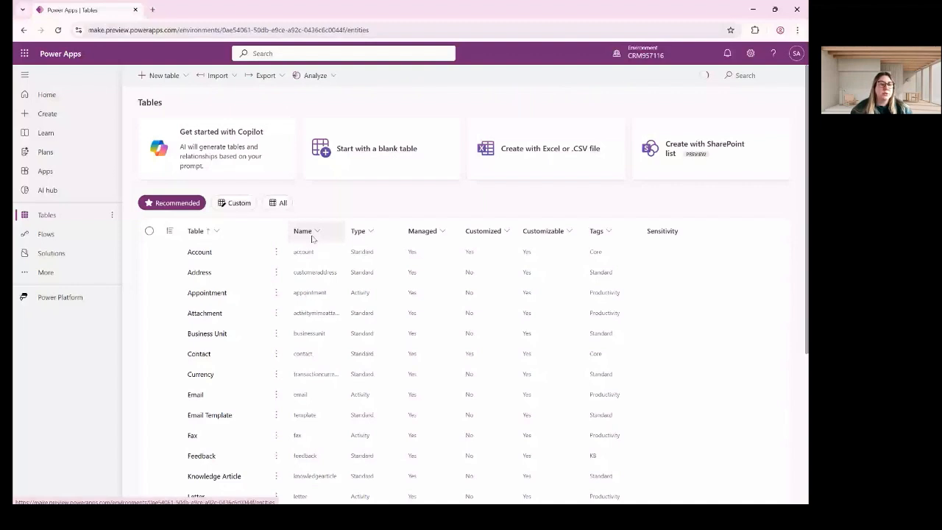
pyautogui.click(52, 253)
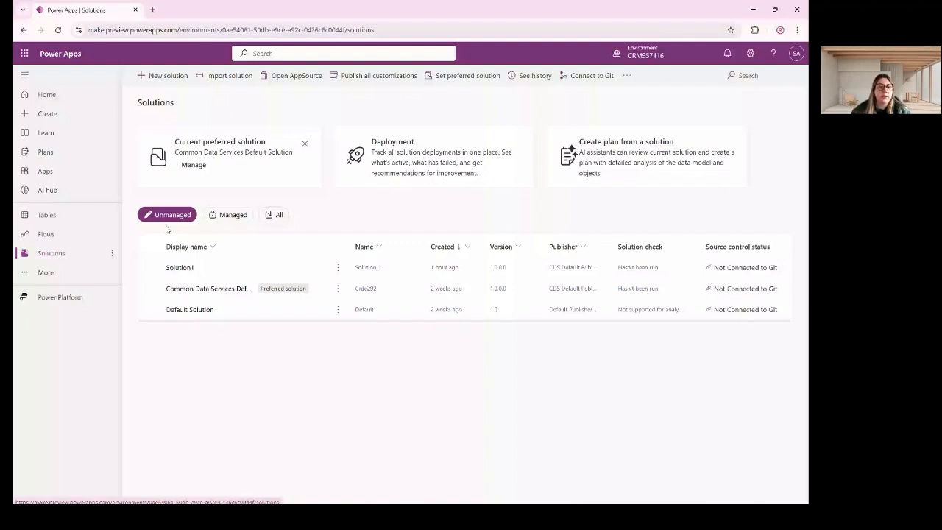
pyautogui.click(228, 214)
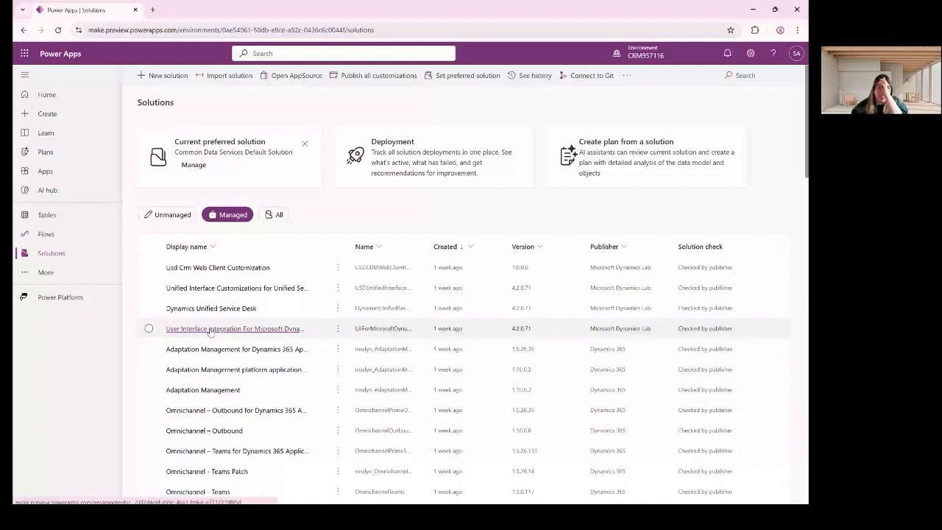
pyautogui.click(251, 289)
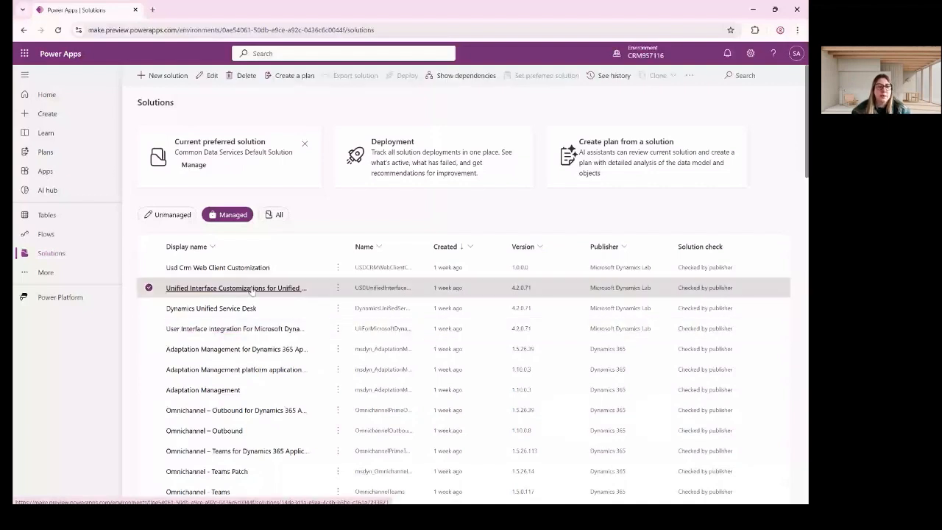
pyautogui.click(251, 288)
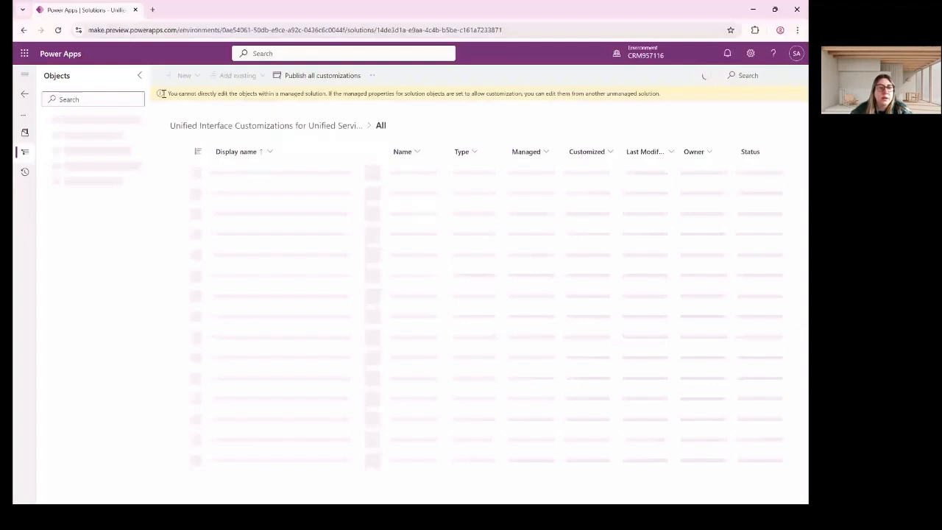
pyautogui.moveTo(163, 94); pyautogui.dragTo(314, 93)
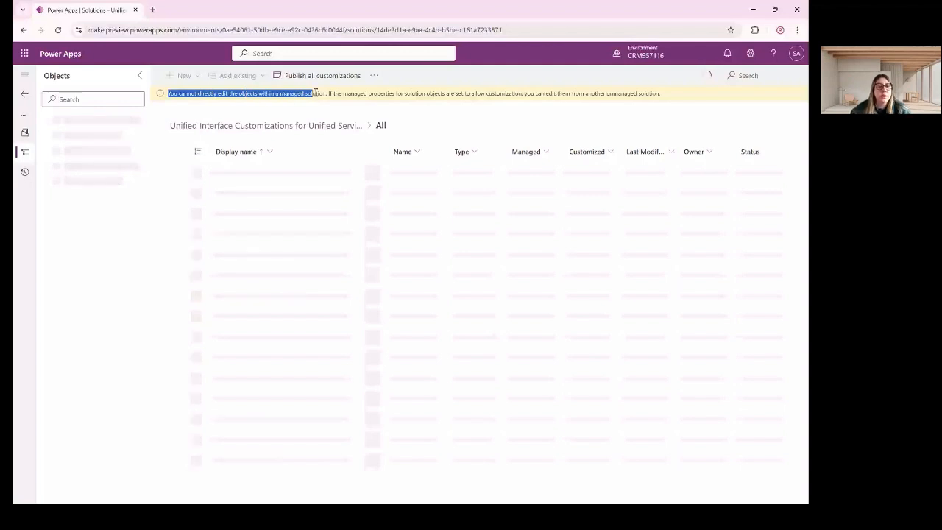
pyautogui.moveTo(314, 93); pyautogui.dragTo(324, 93)
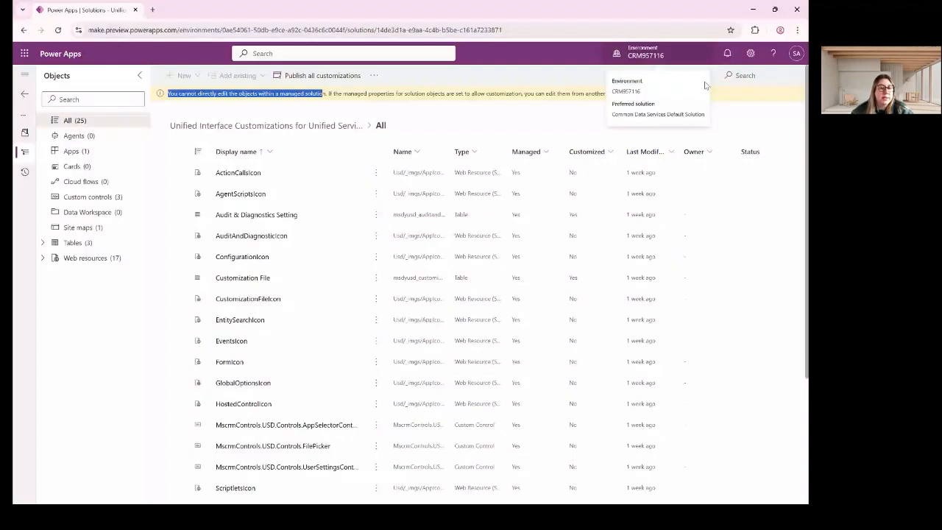
pyautogui.click(88, 152)
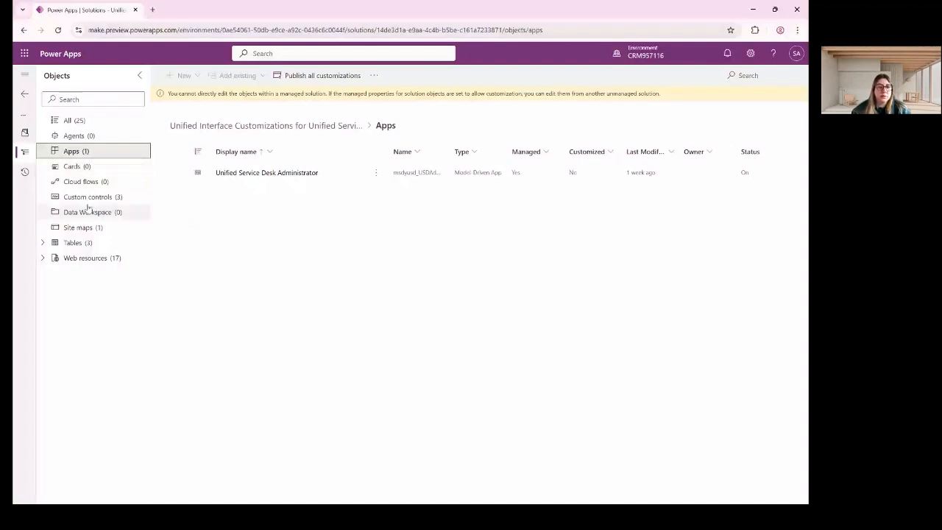
pyautogui.click(72, 242)
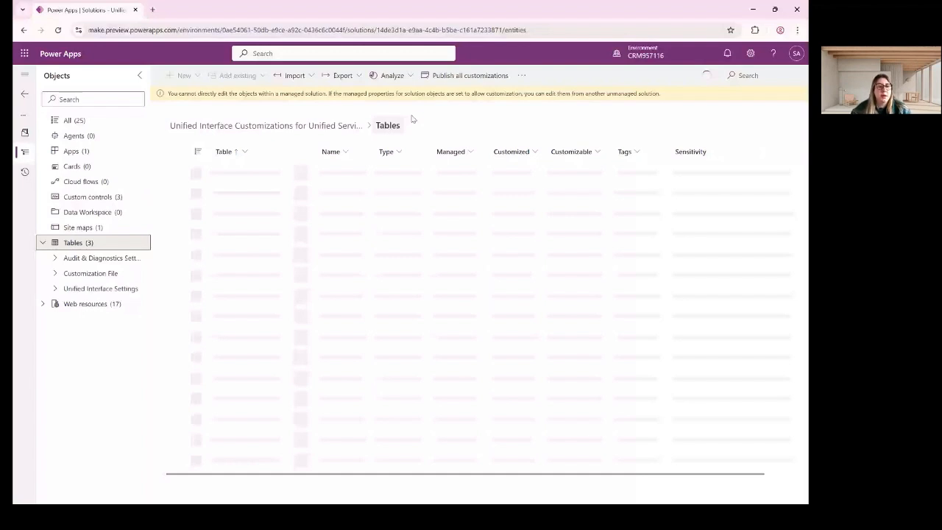
pyautogui.click(24, 94)
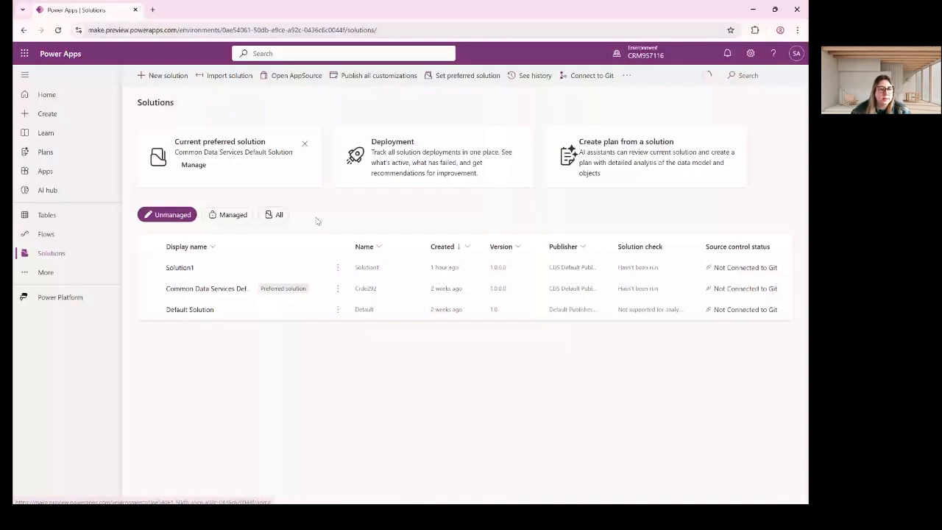
# Open the Discover all page from the More menu in the navigation.
pyautogui.click(45, 272)
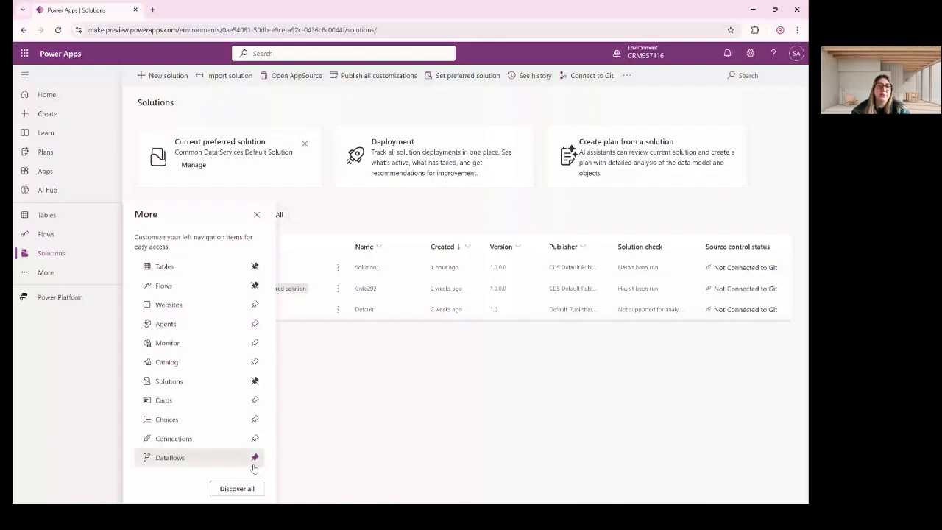
pyautogui.click(236, 488)
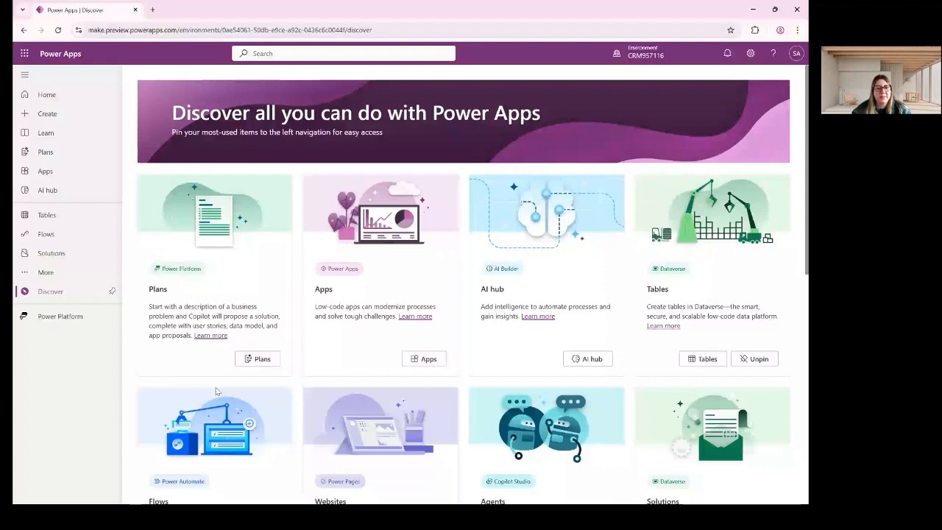
# Scroll through Discover, view the Power Platform overview, then return to the Solutions list.
pyautogui.scroll(-2, 554, 404)
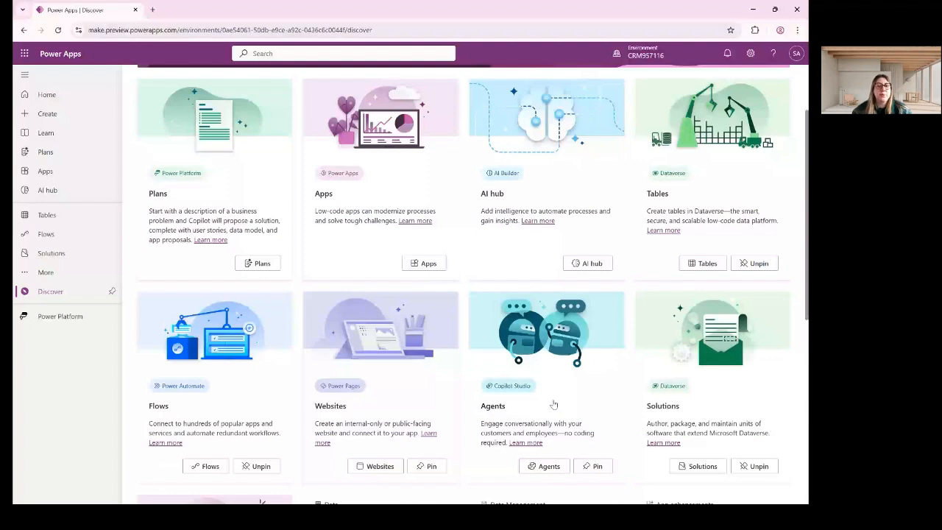
pyautogui.scroll(-3, 553, 404)
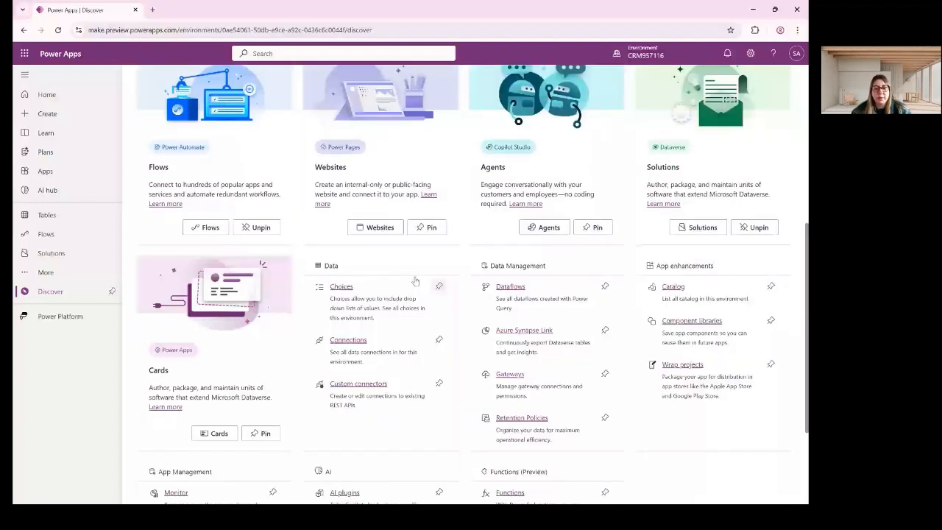
pyautogui.scroll(-2, 322, 312)
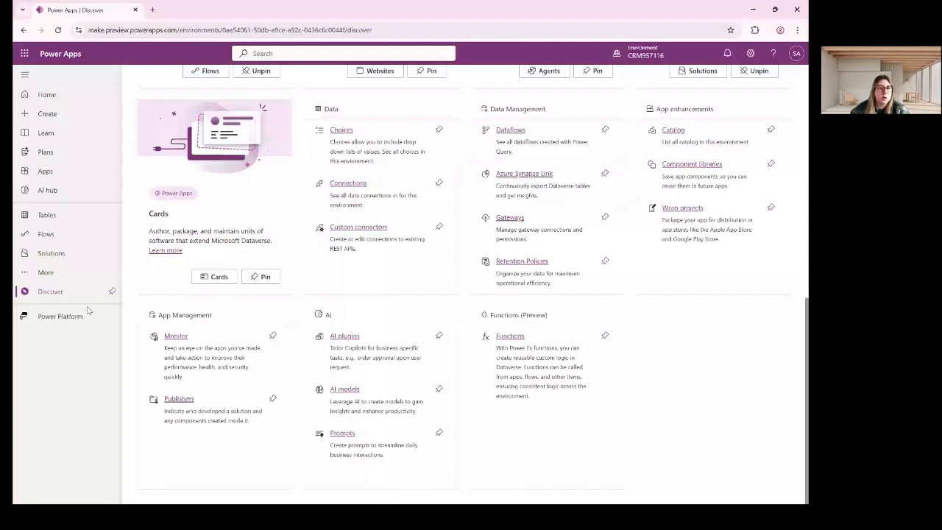
pyautogui.click(88, 312)
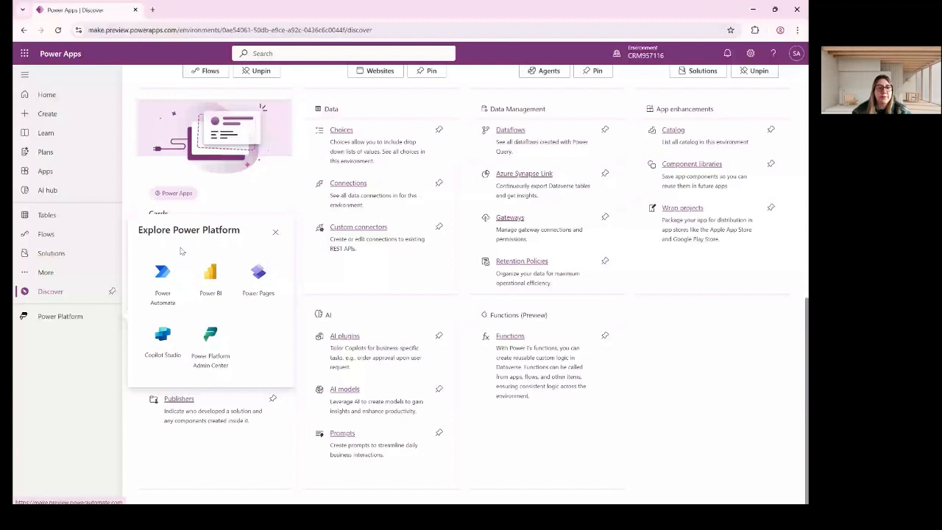
pyautogui.click(75, 253)
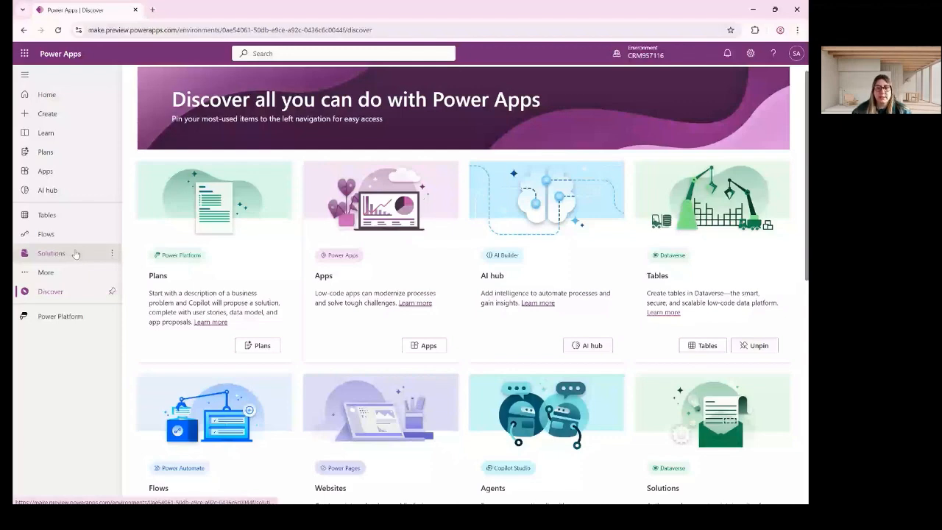
pyautogui.click(75, 253)
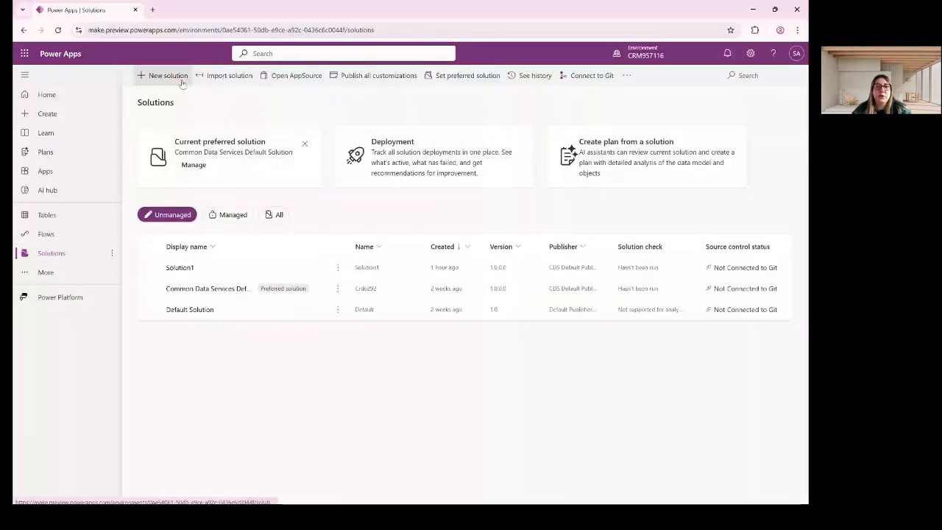
# Create a new solution with display name 'Tech Styler Class', auto-named TechStylerClass.
pyautogui.click(166, 76)
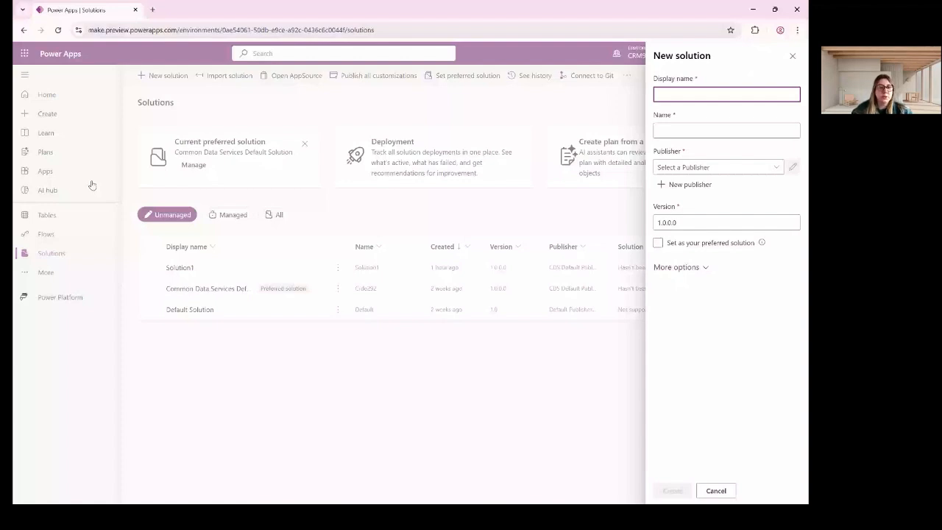
pyautogui.click(51, 119)
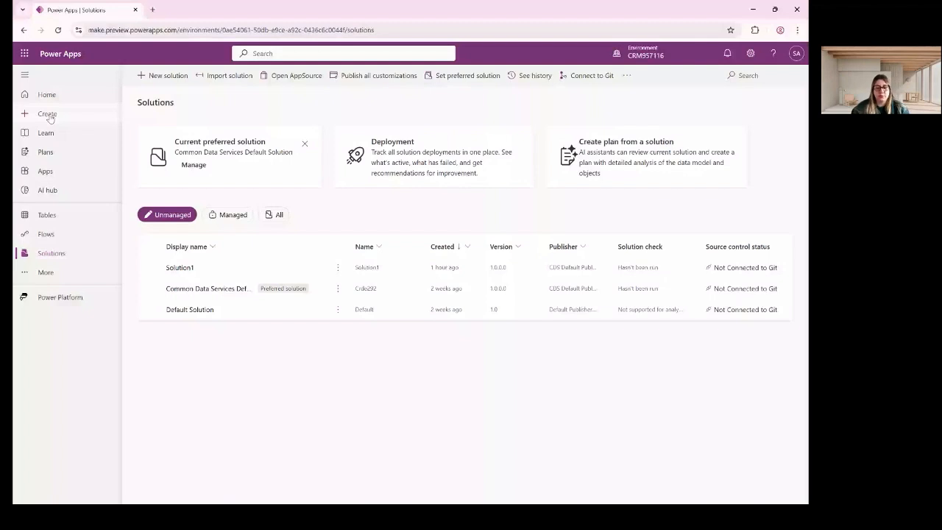
pyautogui.click(164, 76)
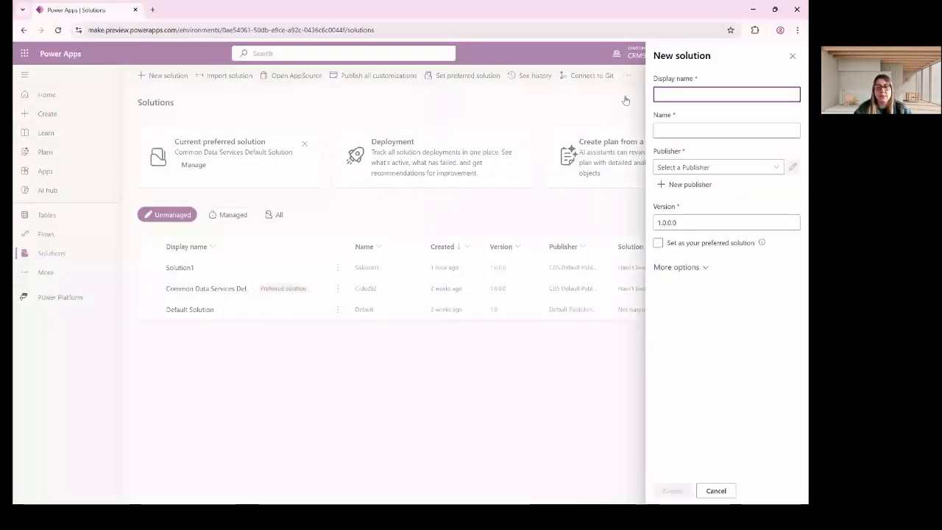
pyautogui.write('Tech=')
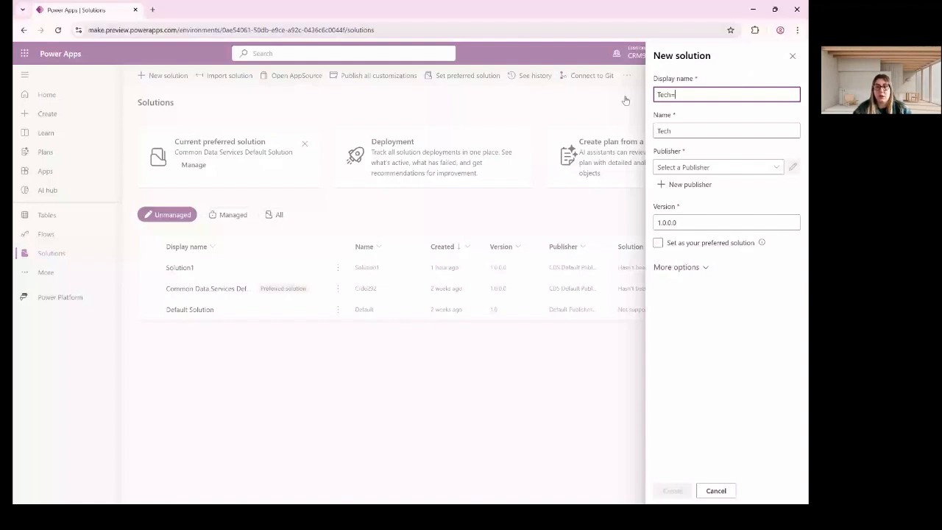
pyautogui.press('BackSpace')
pyautogui.write('Stylerc')
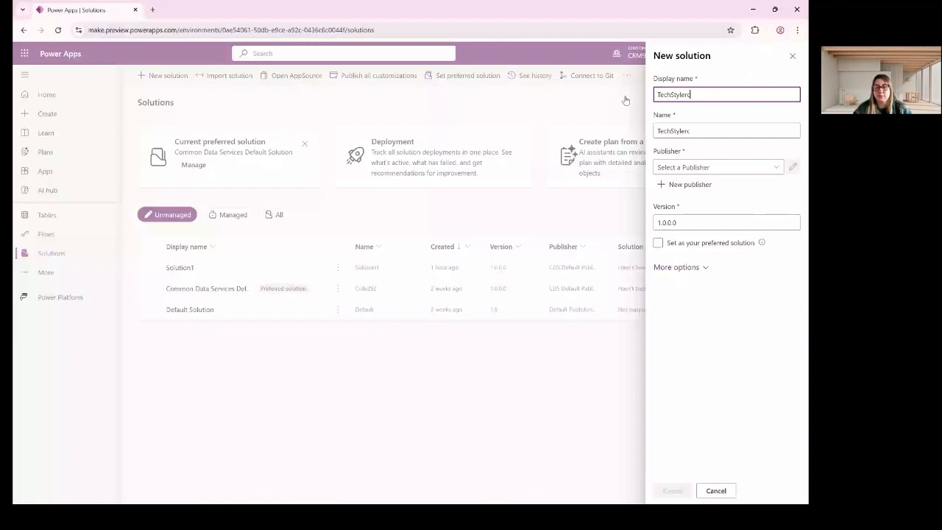
pyautogui.write('lass')
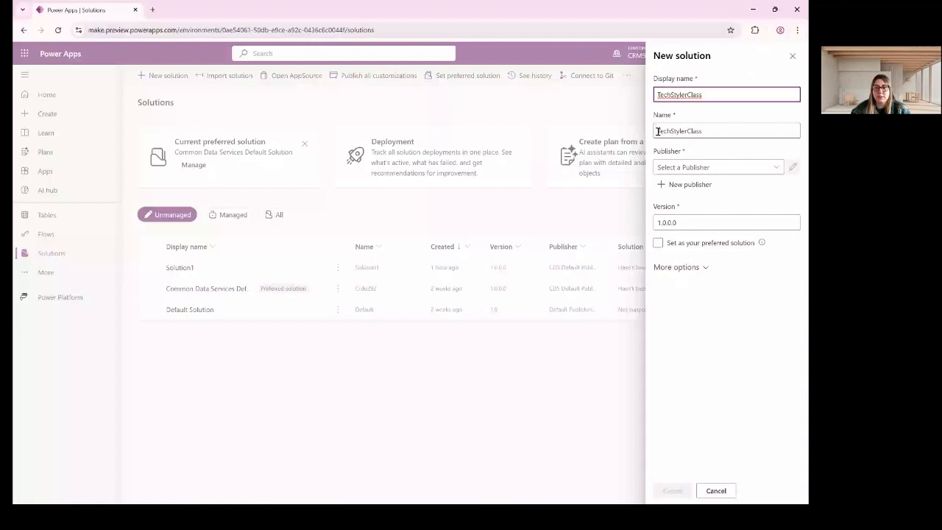
pyautogui.click(671, 95)
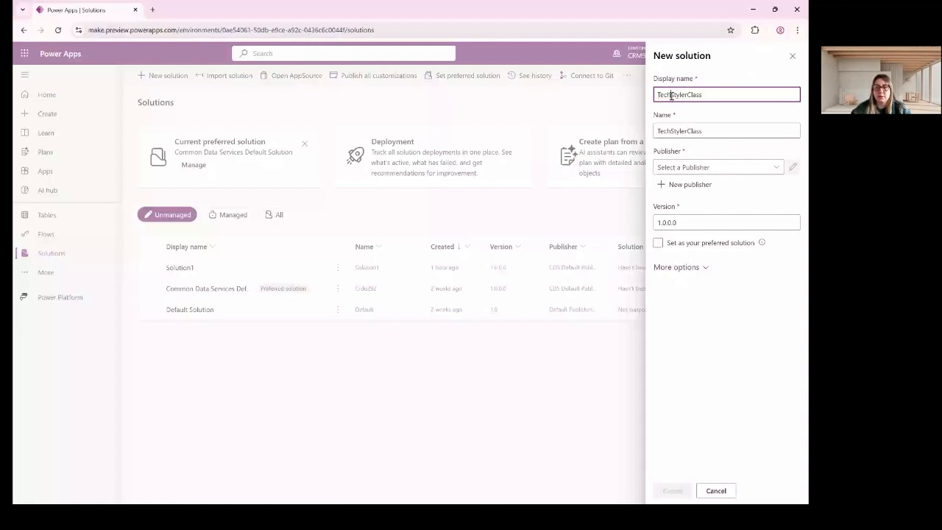
pyautogui.write('=')
pyautogui.press('BackSpace')
pyautogui.press('BackSpace')
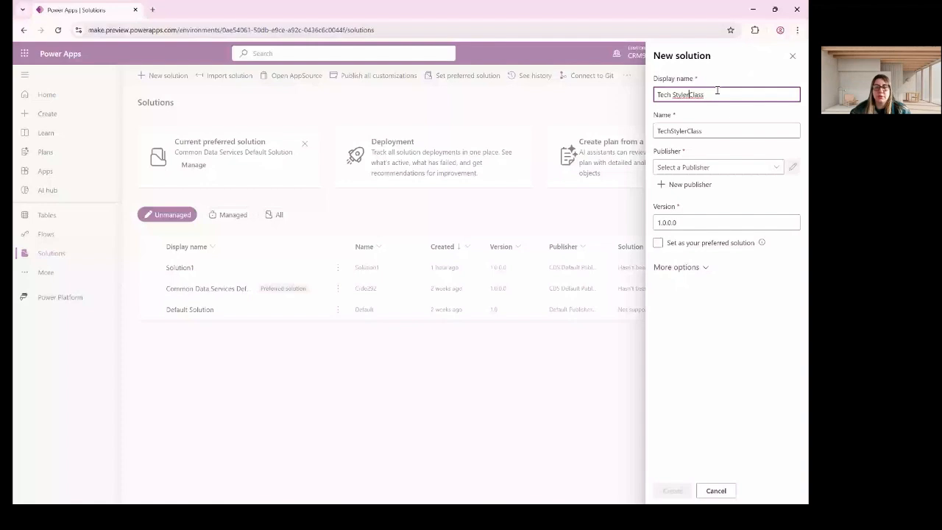
pyautogui.click(711, 133)
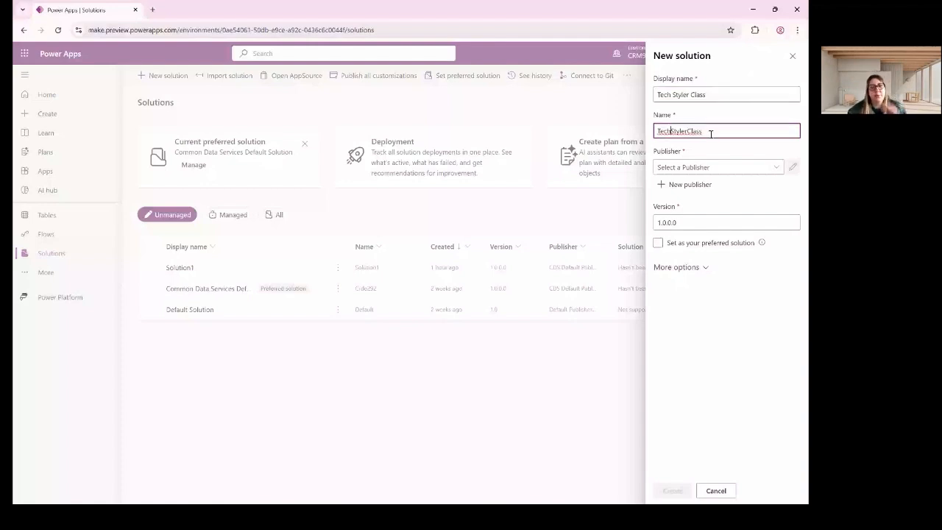
pyautogui.click(711, 96)
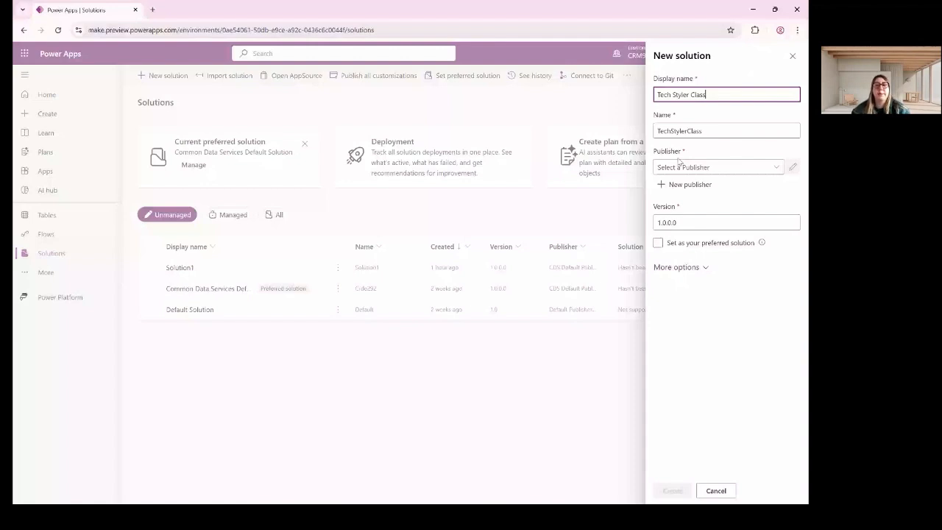
# Choose CDS Default Publisher (Cre501f) as the publisher and highlight its Cre501f prefix.
pyautogui.click(706, 167)
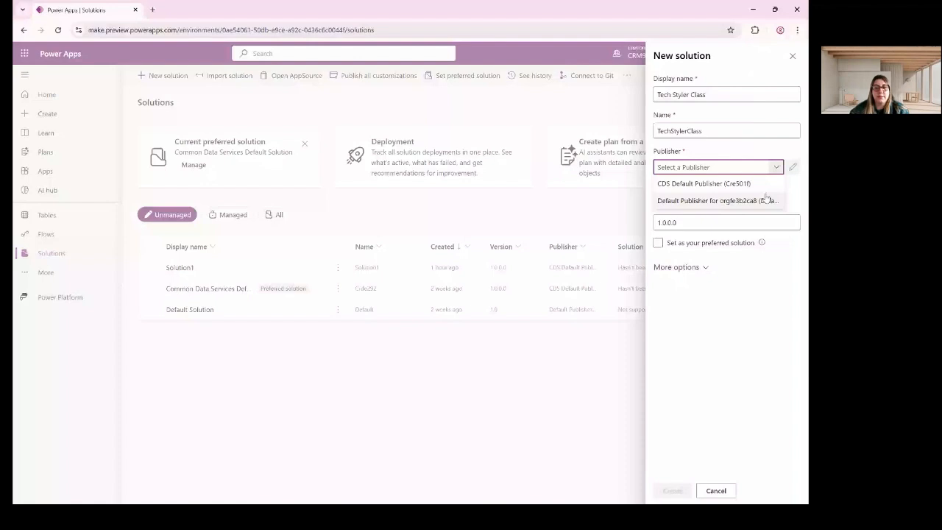
pyautogui.click(699, 184)
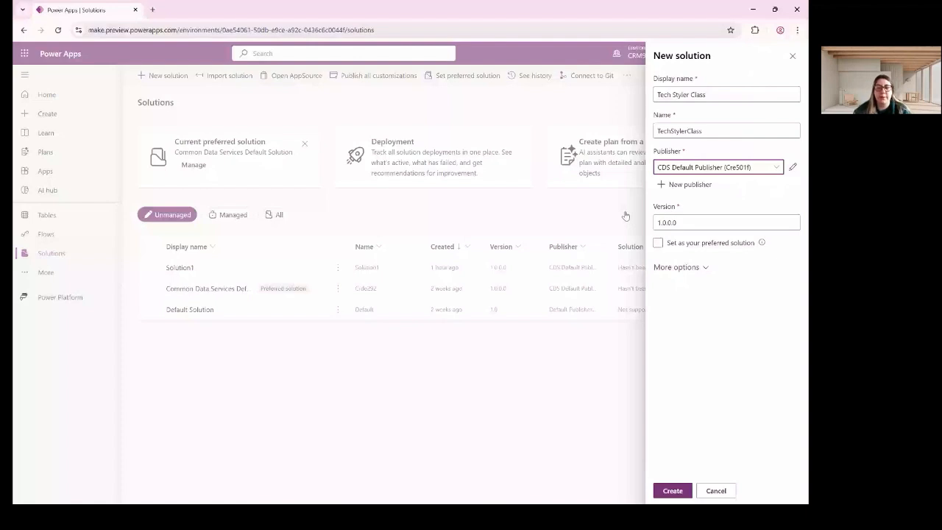
pyautogui.doubleClick(743, 167)
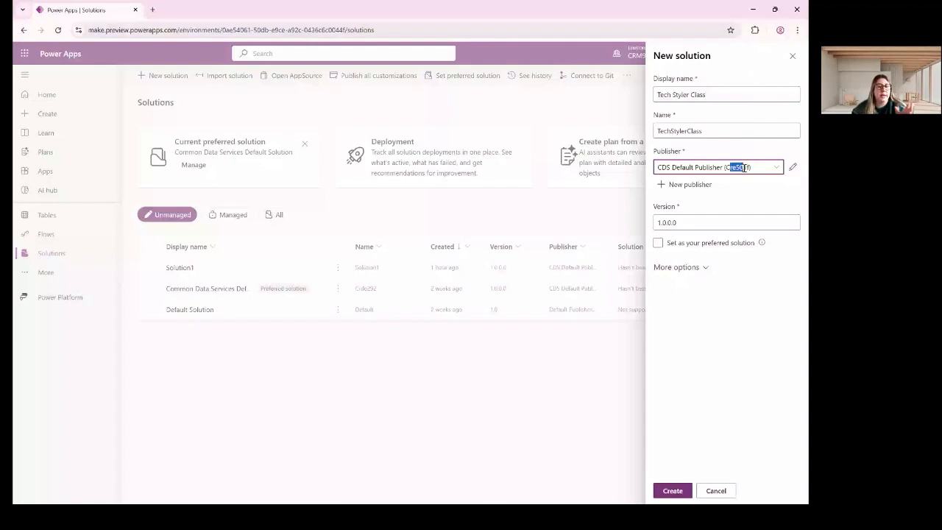
pyautogui.doubleClick(743, 168)
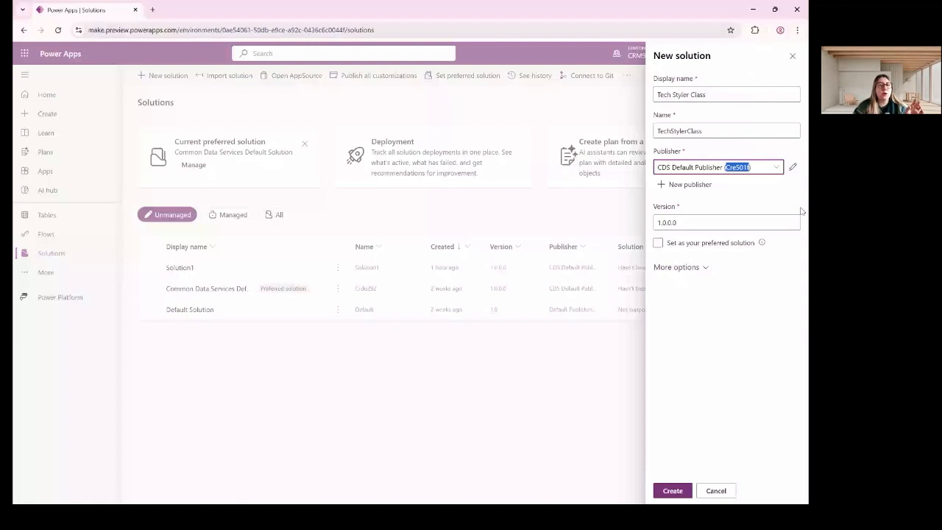
pyautogui.moveTo(747, 168); pyautogui.dragTo(730, 168)
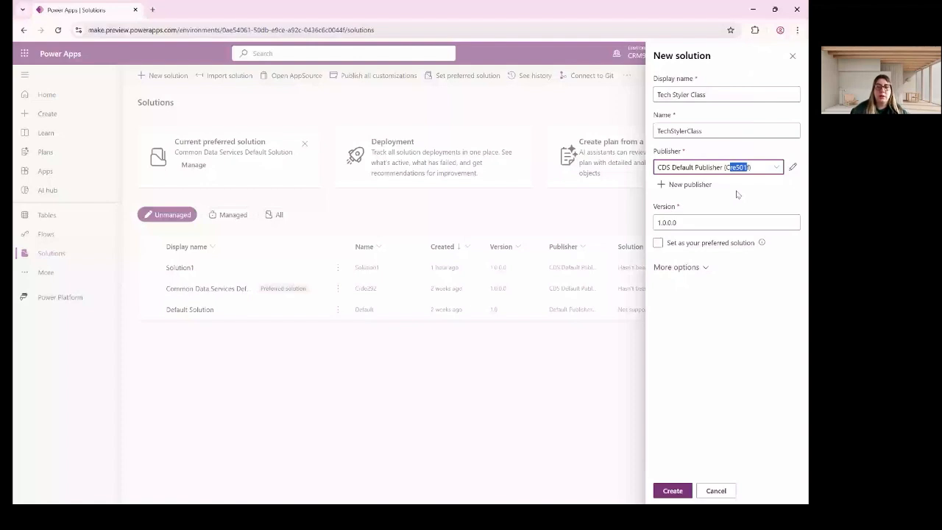
pyautogui.click(652, 165)
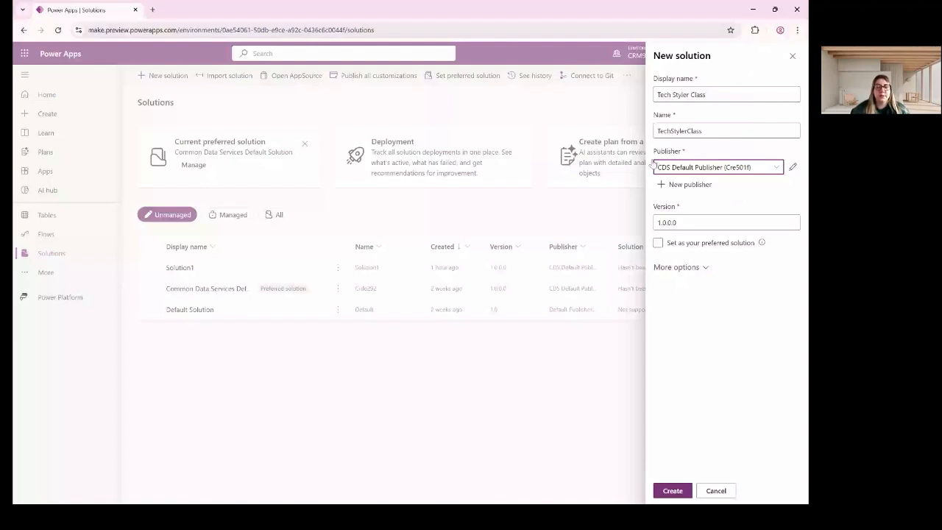
pyautogui.moveTo(725, 167); pyautogui.dragTo(786, 185)
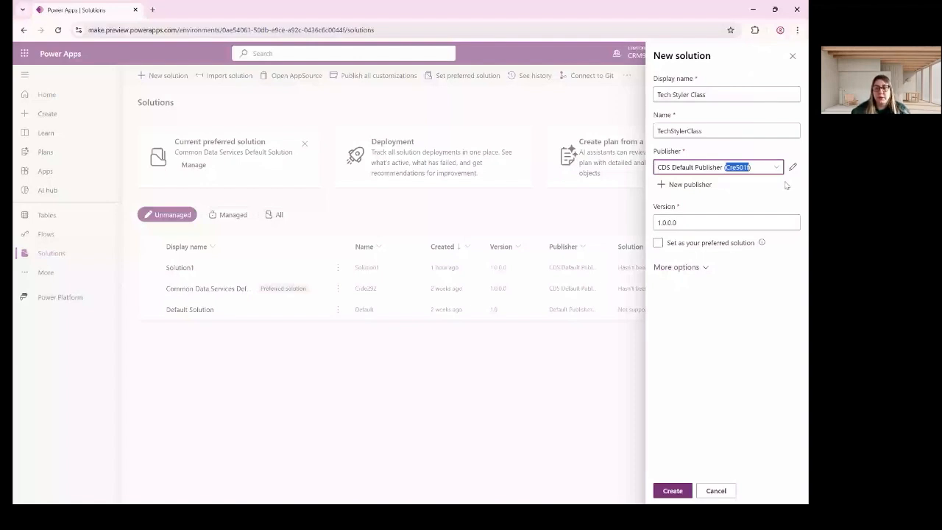
pyautogui.click(647, 267)
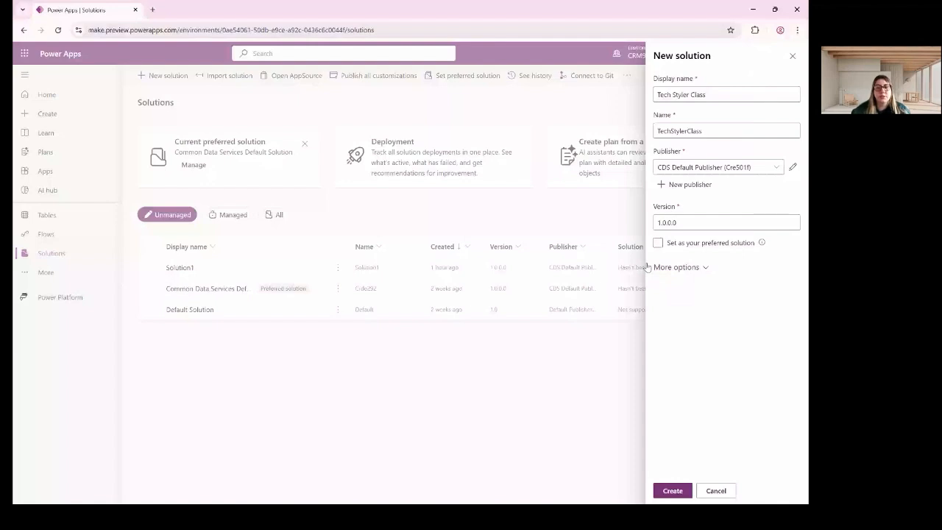
# Show the additional solution settings, leaving the solution not preferred.
pyautogui.click(664, 222)
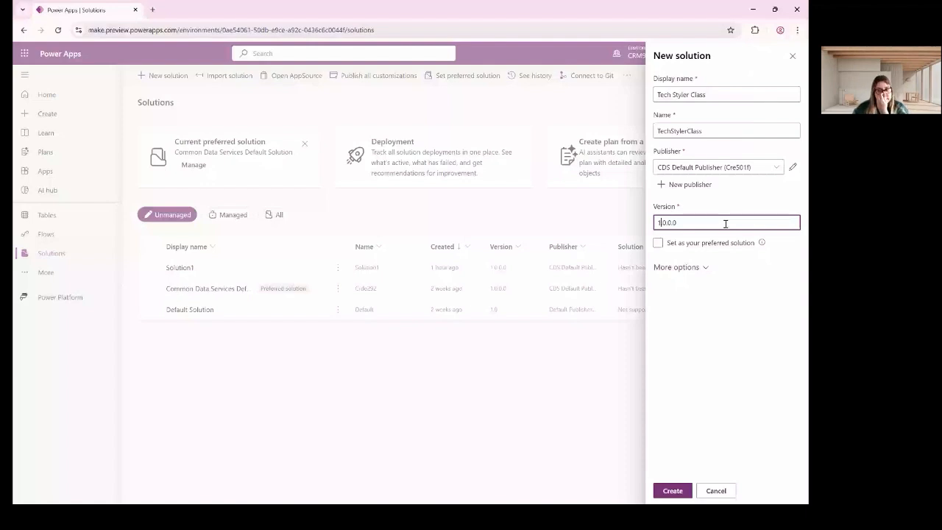
pyautogui.click(675, 267)
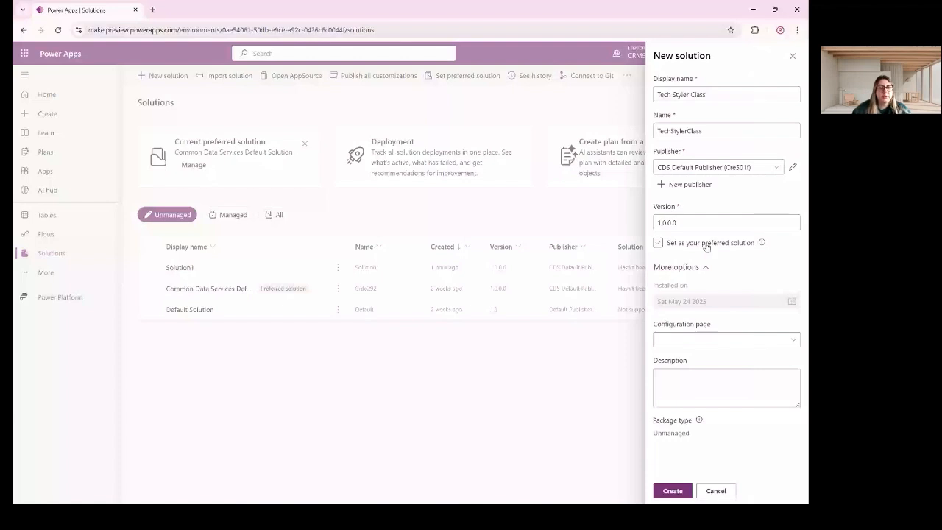
pyautogui.click(707, 244)
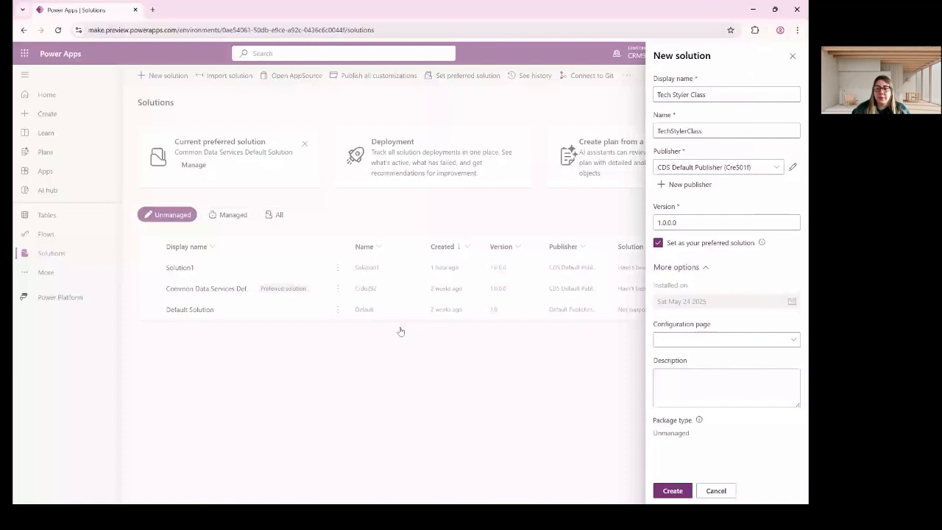
pyautogui.click(658, 242)
# Keep configuration page None and description blank, and point out the Unmanaged package type.
pyautogui.click(772, 340)
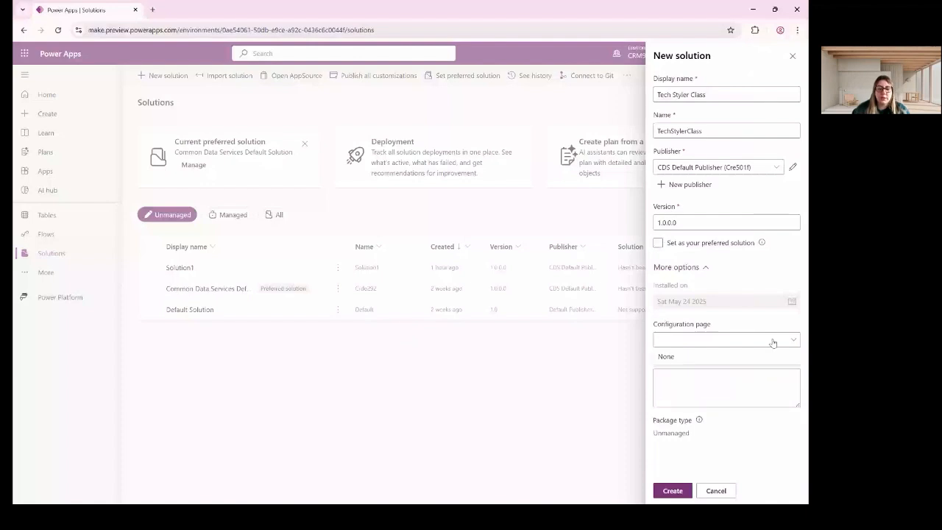
pyautogui.click(701, 370)
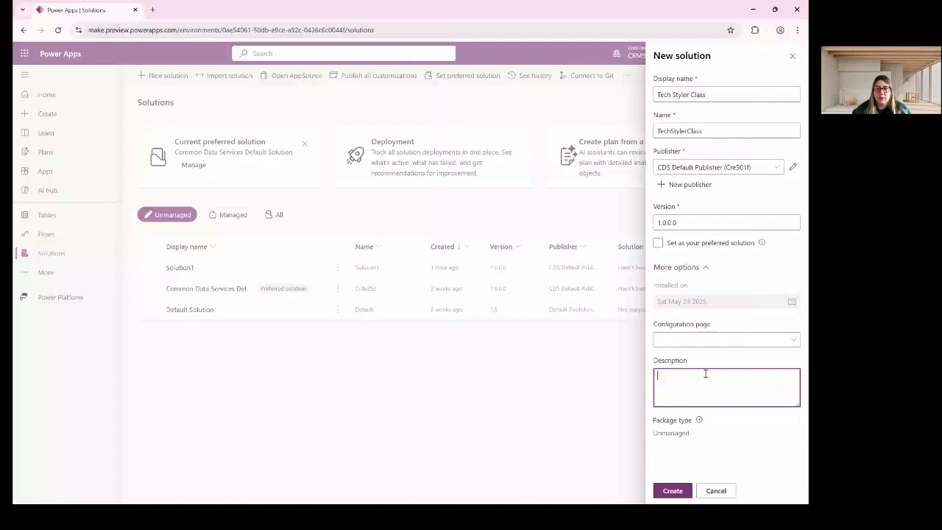
pyautogui.click(696, 340)
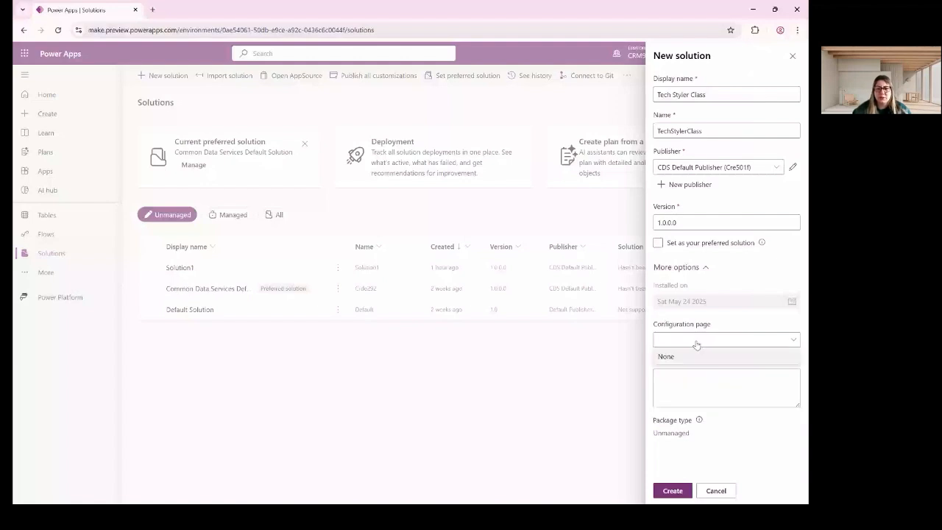
pyautogui.click(698, 344)
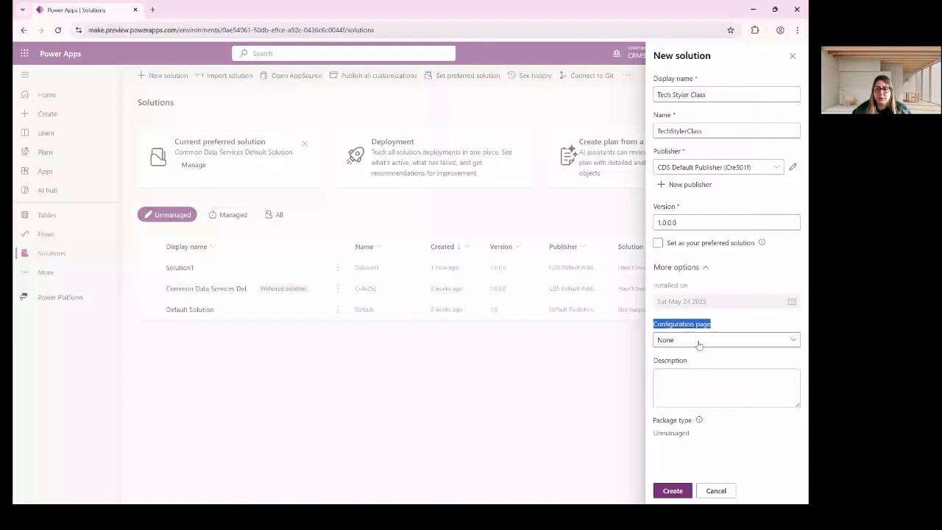
pyautogui.click(699, 343)
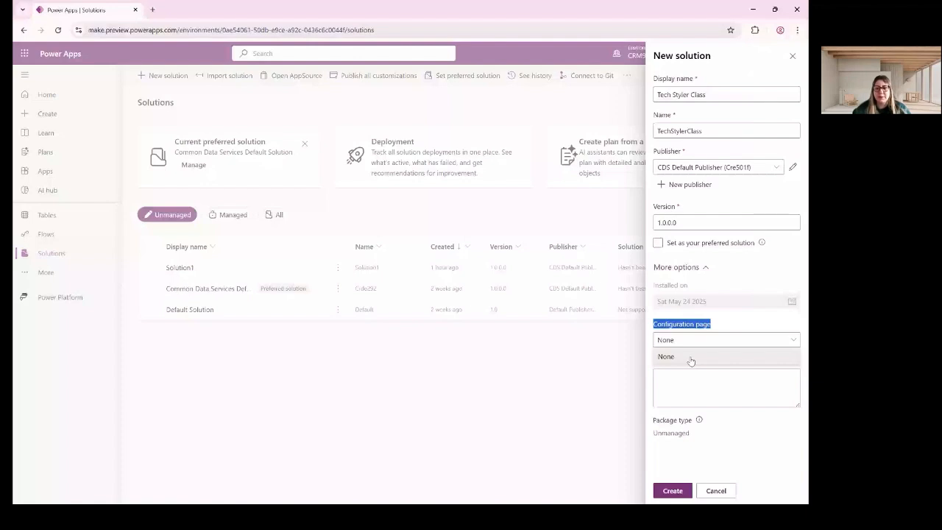
pyautogui.click(691, 358)
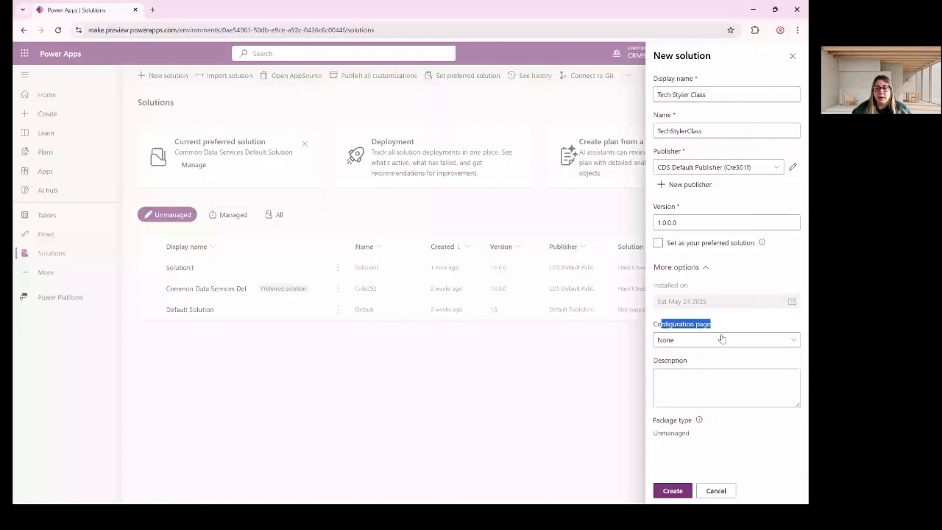
pyautogui.click(724, 387)
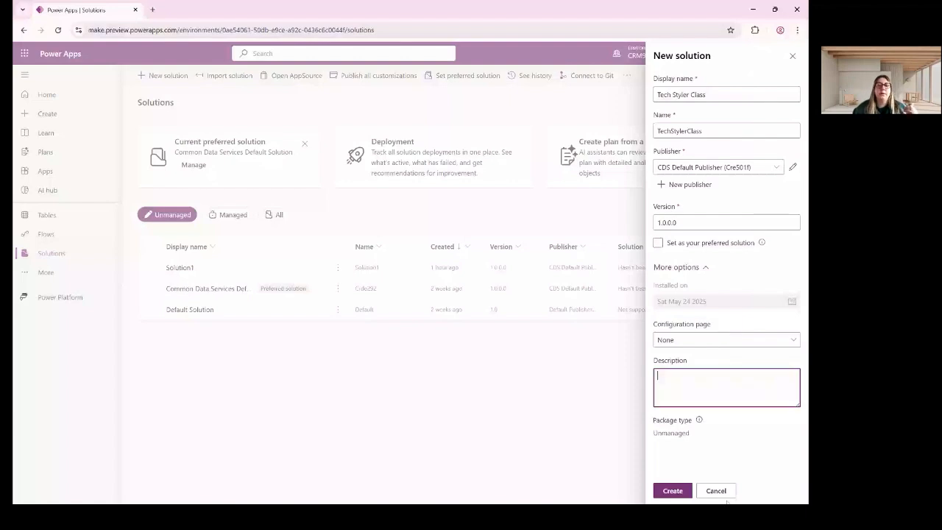
pyautogui.moveTo(730, 461); pyautogui.dragTo(737, 401)
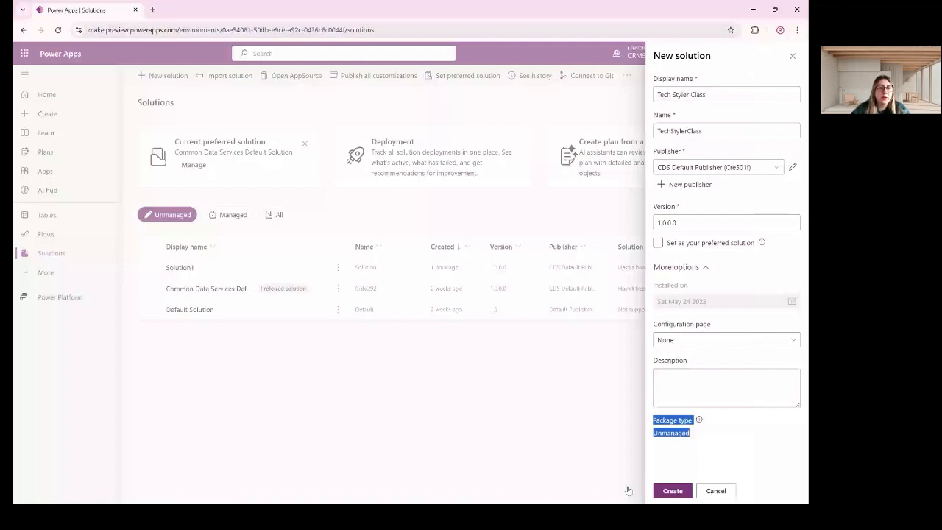
# Create the Tech Styler Class solution and view its empty Tables (0) list.
pyautogui.click(671, 490)
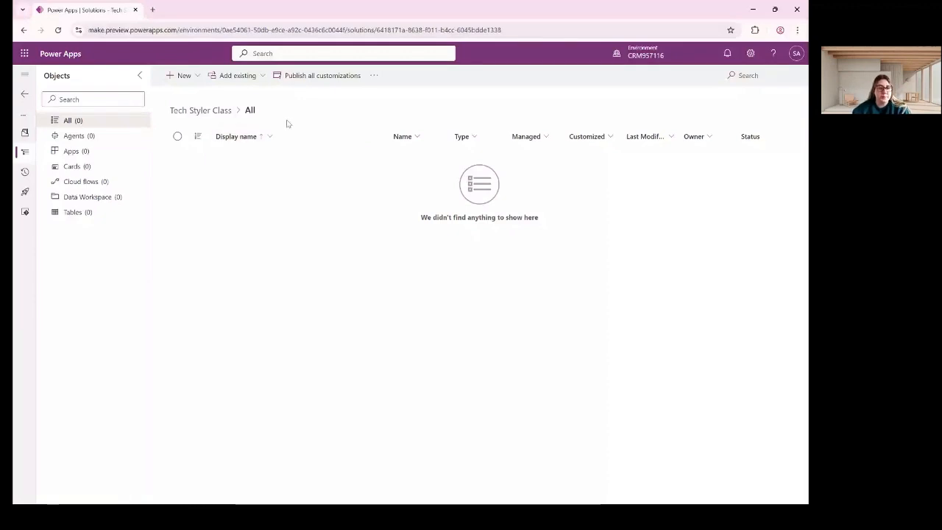
pyautogui.click(92, 209)
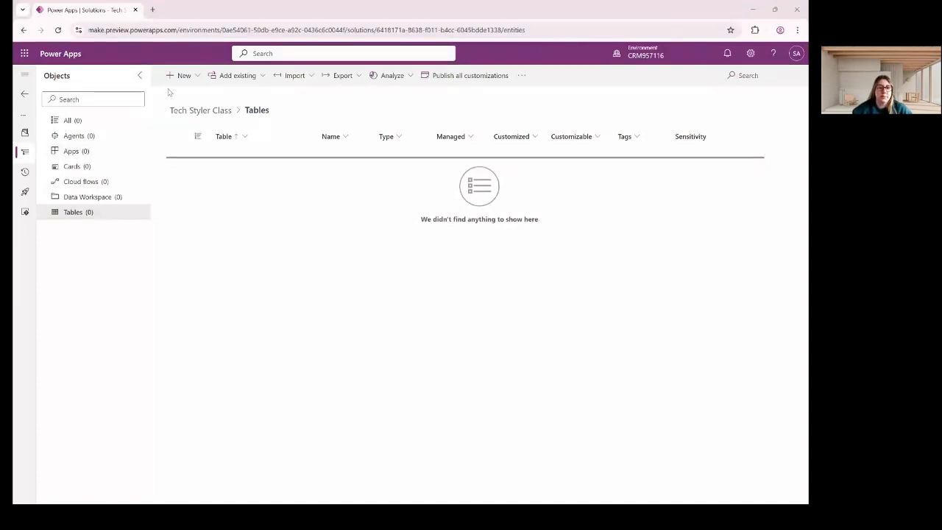
# Browse the New menu's Agent, App, Dashboard, More > Other and Table choices.
pyautogui.click(182, 75)
pyautogui.click(324, 231)
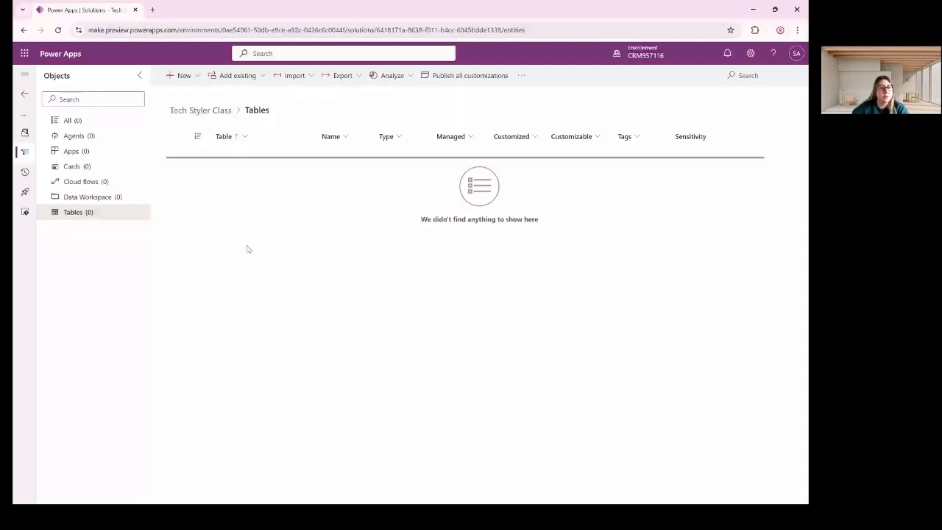
pyautogui.click(182, 75)
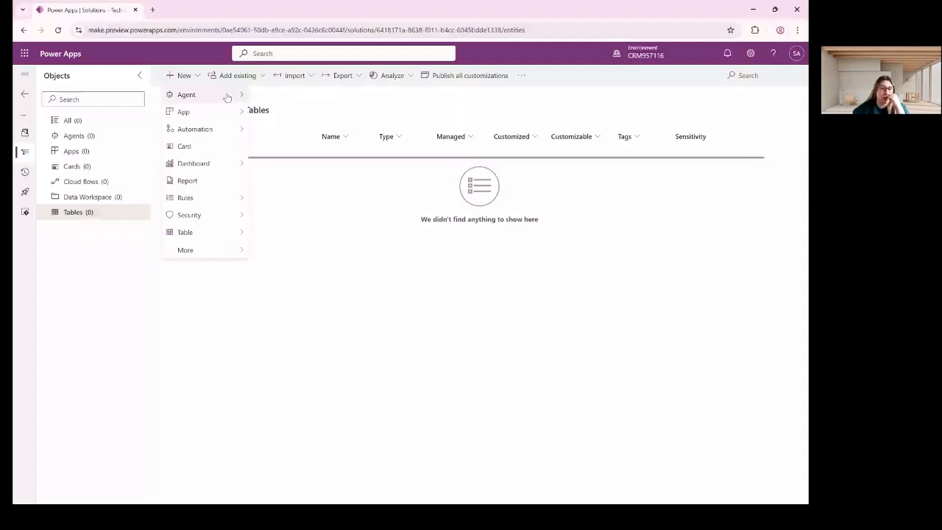
pyautogui.moveTo(245, 105)
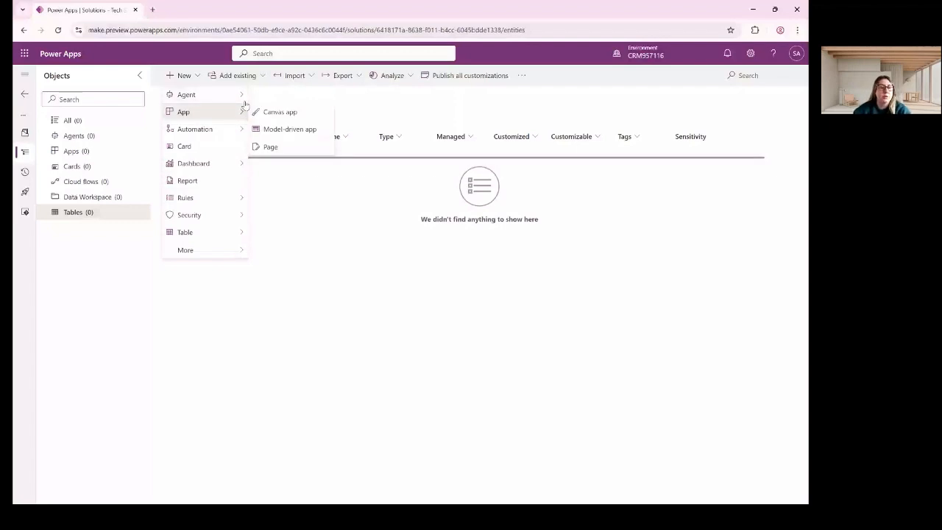
pyautogui.moveTo(226, 172)
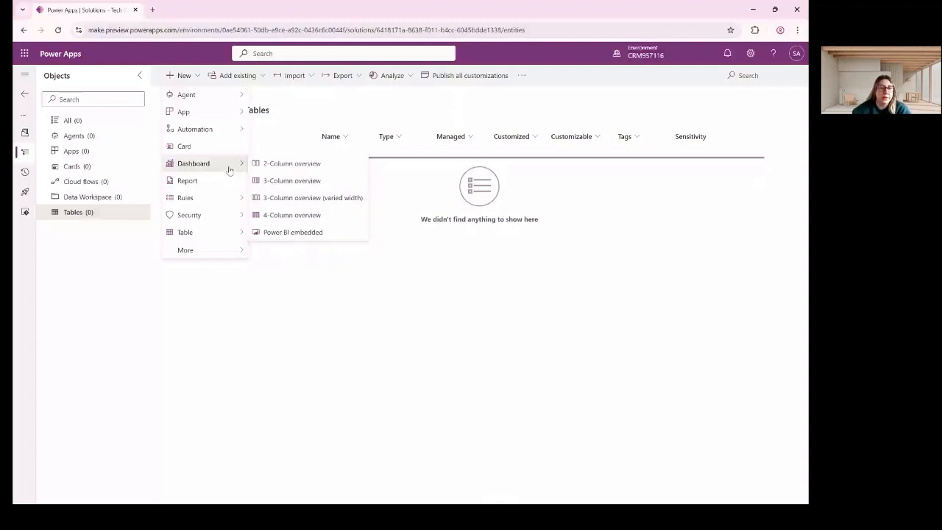
pyautogui.moveTo(218, 237)
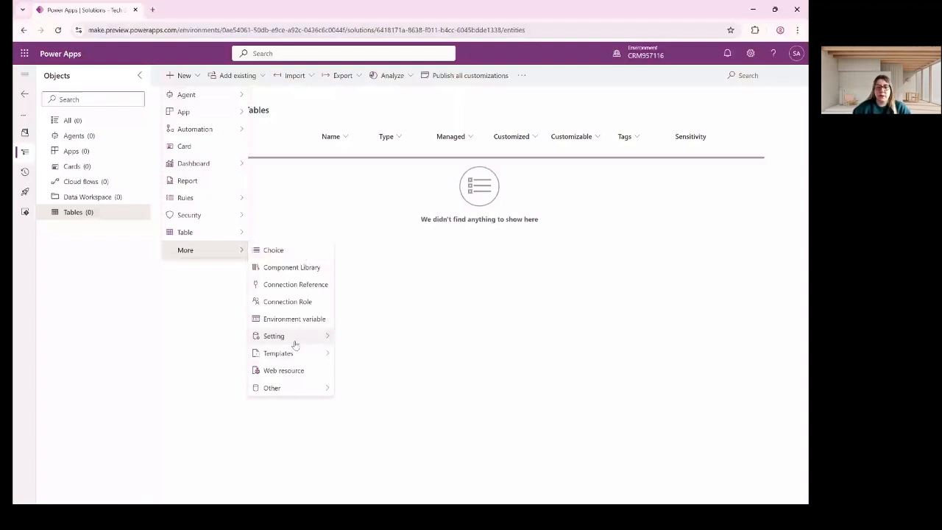
pyautogui.moveTo(295, 388)
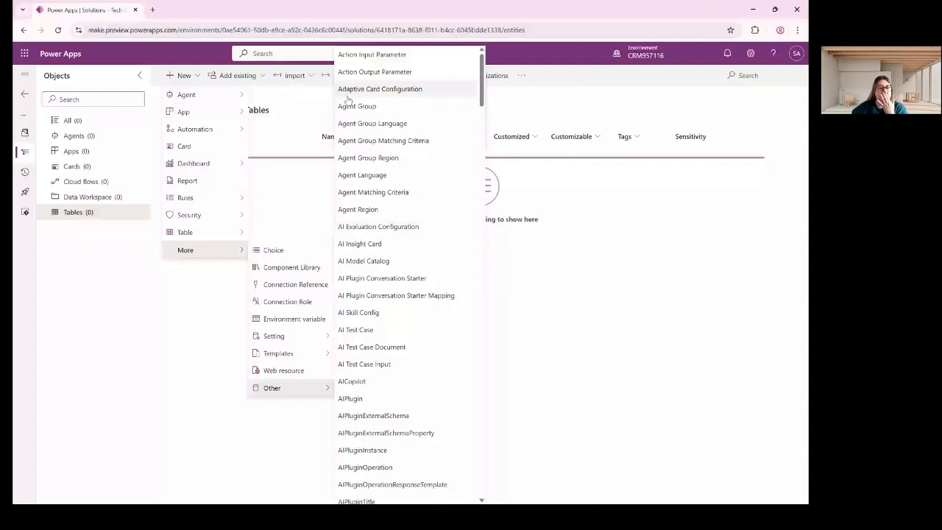
pyautogui.scroll(-10, 434, 301)
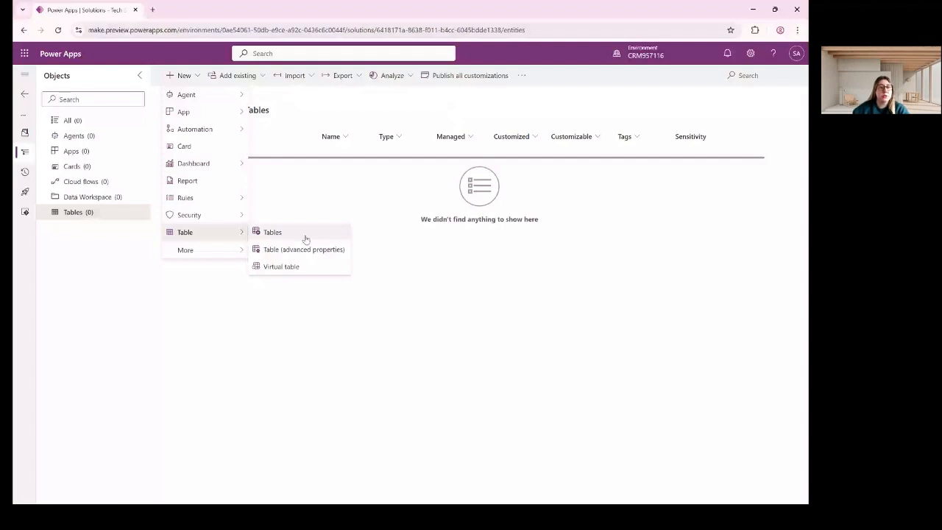
# Show the Add existing component choices in the solution's command bar.
pyautogui.click(257, 75)
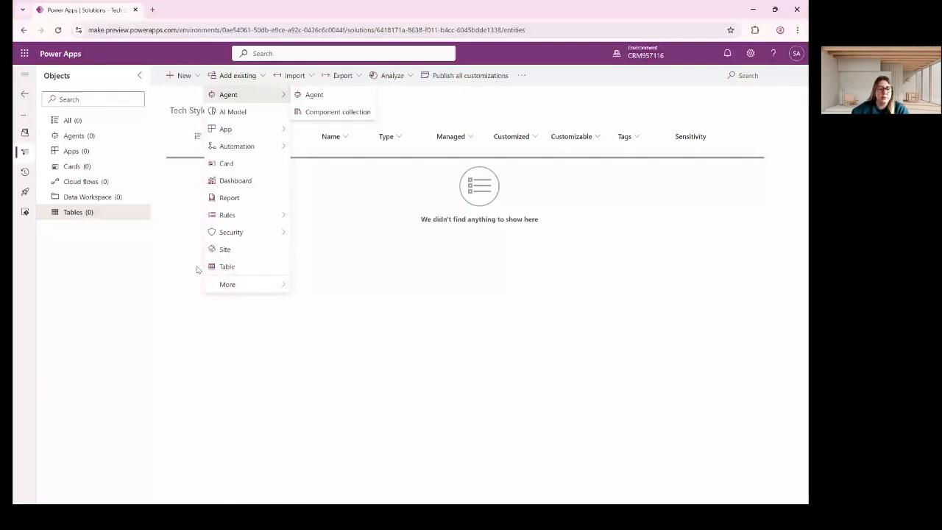
# Search existing tables for 'contac', select Contact, and continue with Next.
pyautogui.click(221, 267)
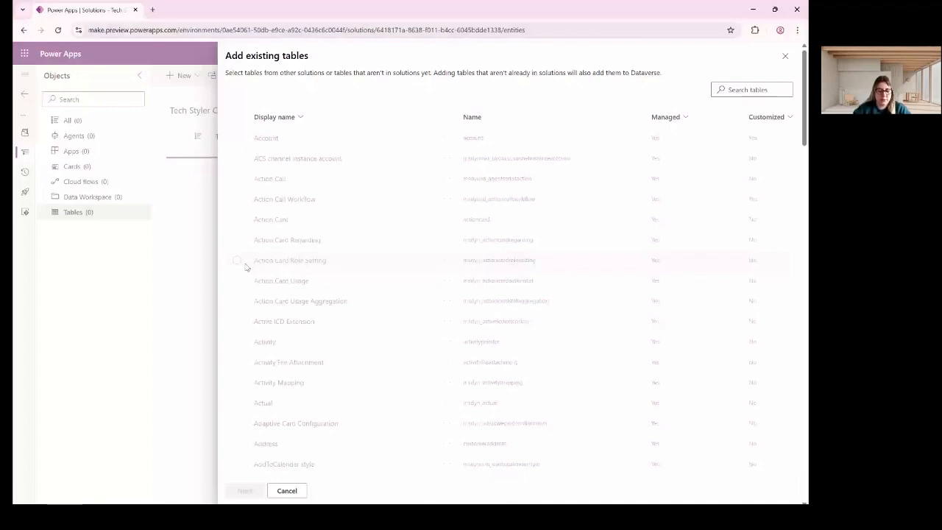
pyautogui.click(742, 89)
pyautogui.write('con')
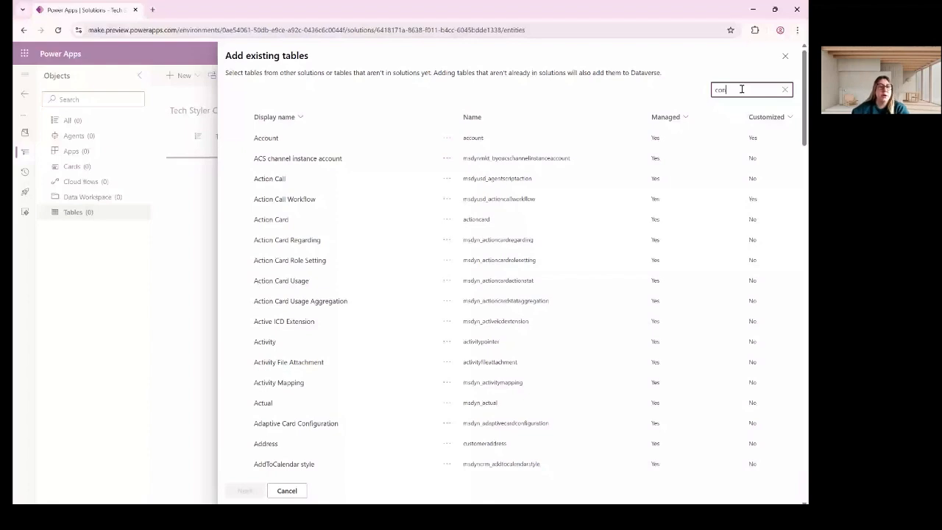
pyautogui.write('tac')
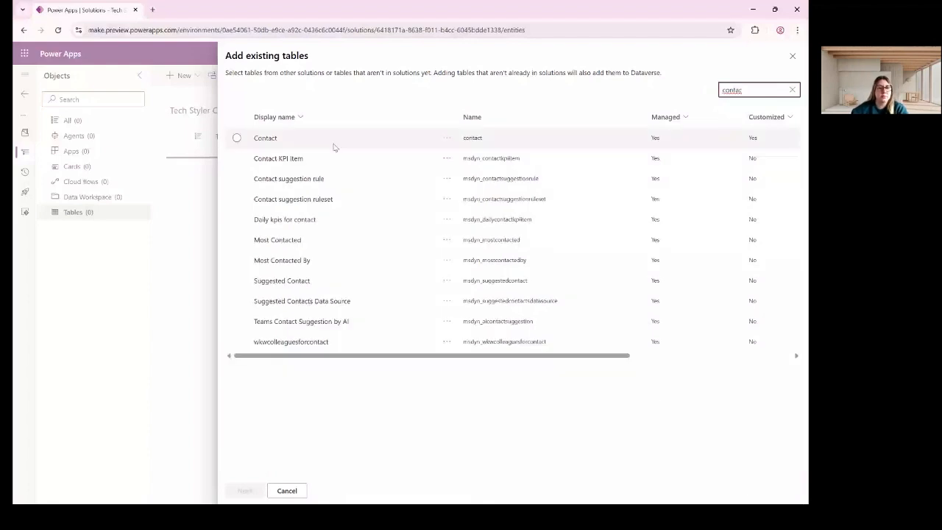
pyautogui.moveTo(246, 56); pyautogui.dragTo(316, 62)
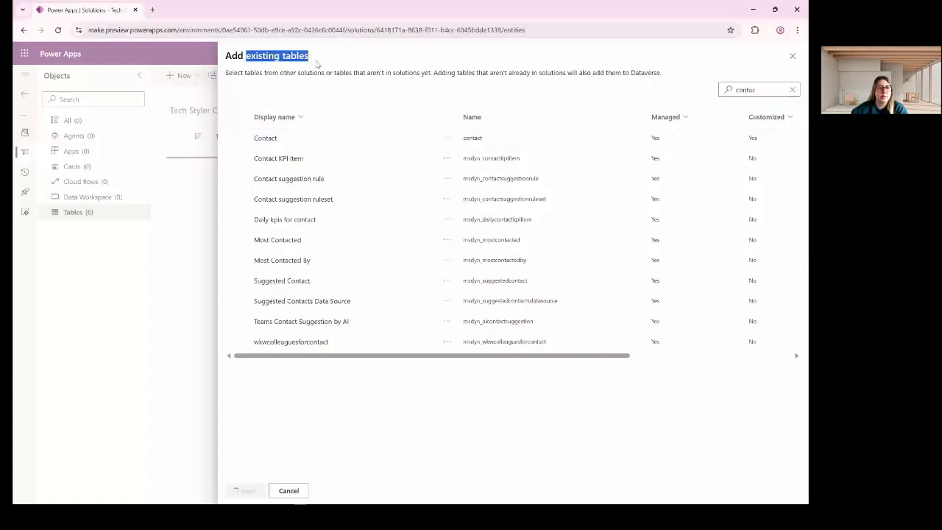
pyautogui.click(236, 138)
pyautogui.click(245, 490)
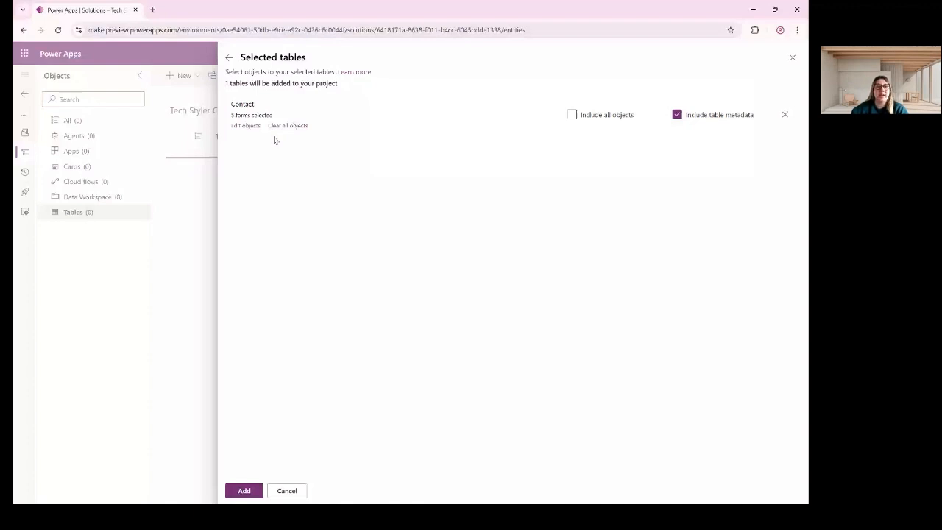
# Leave Include all objects unchecked for Contact and go to Edit objects.
pyautogui.click(573, 115)
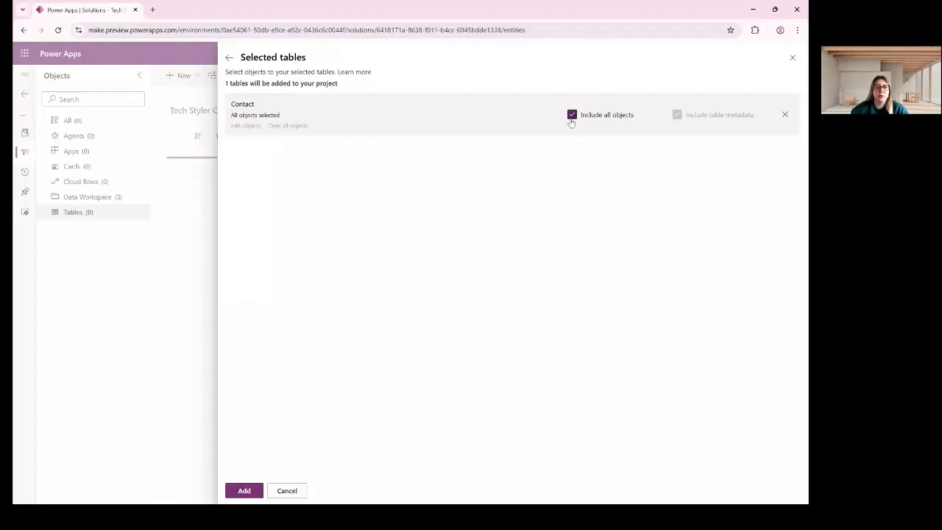
pyautogui.click(572, 115)
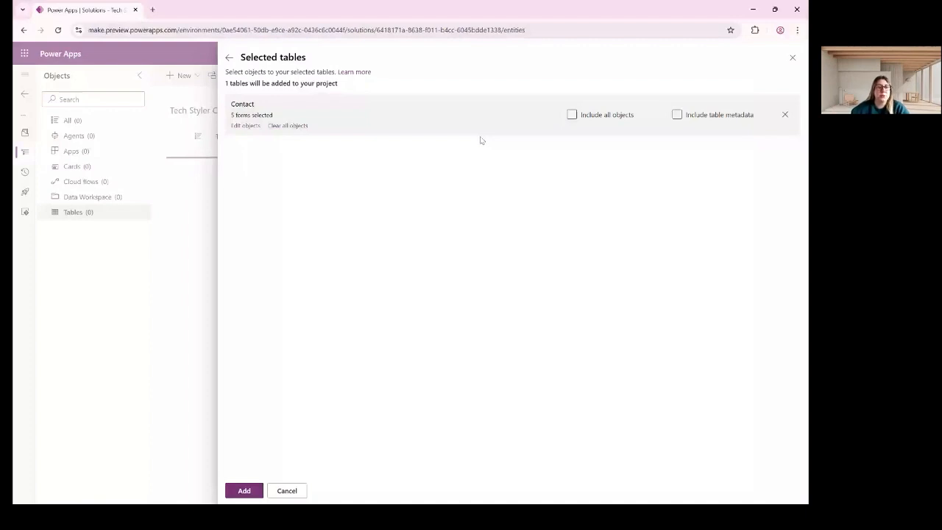
pyautogui.click(247, 125)
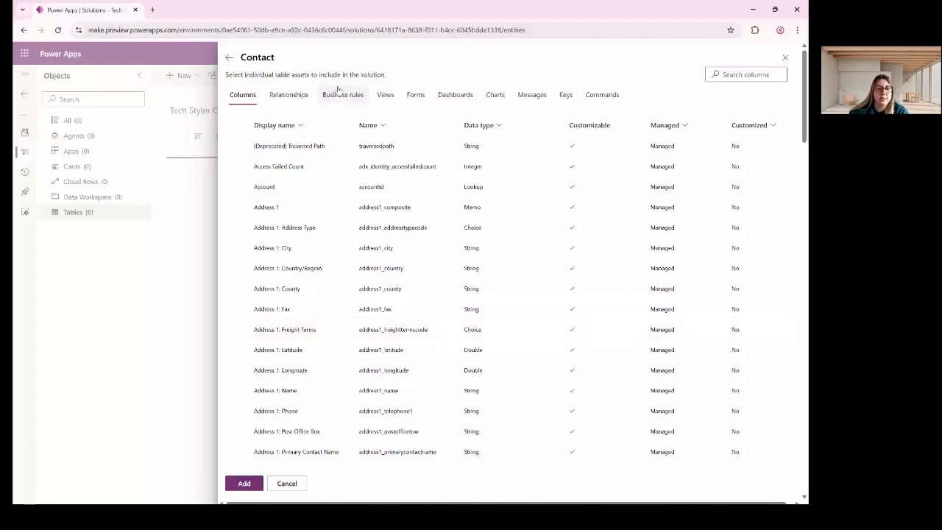
# Check Contact's Account, Address 1, Address Type and City columns, then browse Forms, Dashboards and Charts.
pyautogui.click(236, 188)
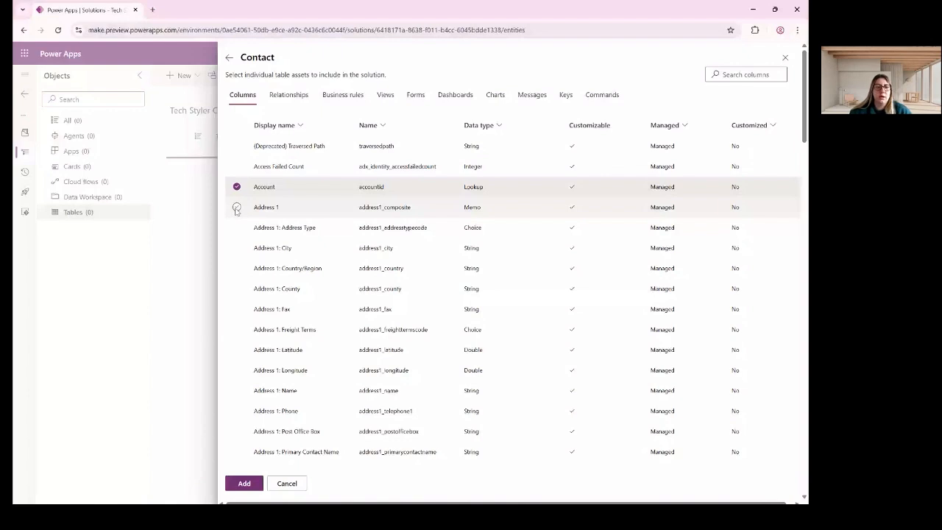
pyautogui.click(236, 207)
pyautogui.click(236, 227)
pyautogui.click(236, 248)
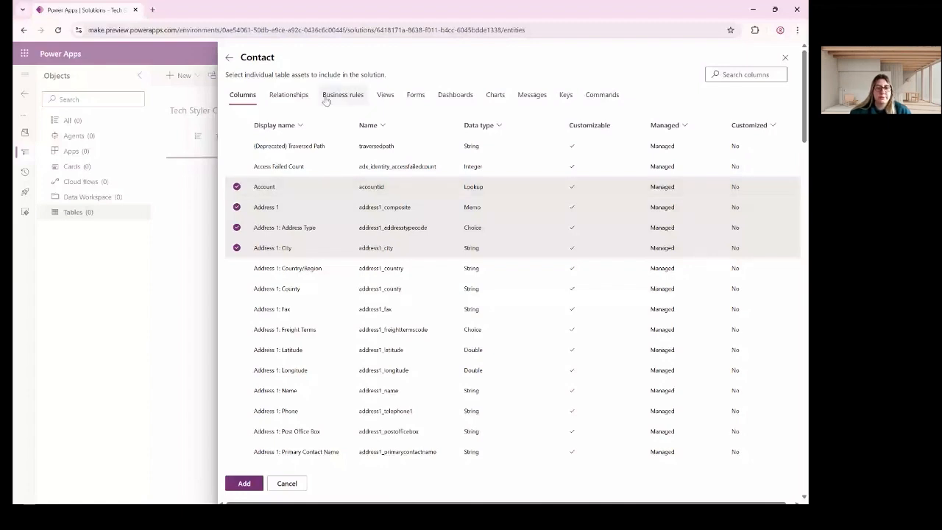
pyautogui.click(415, 94)
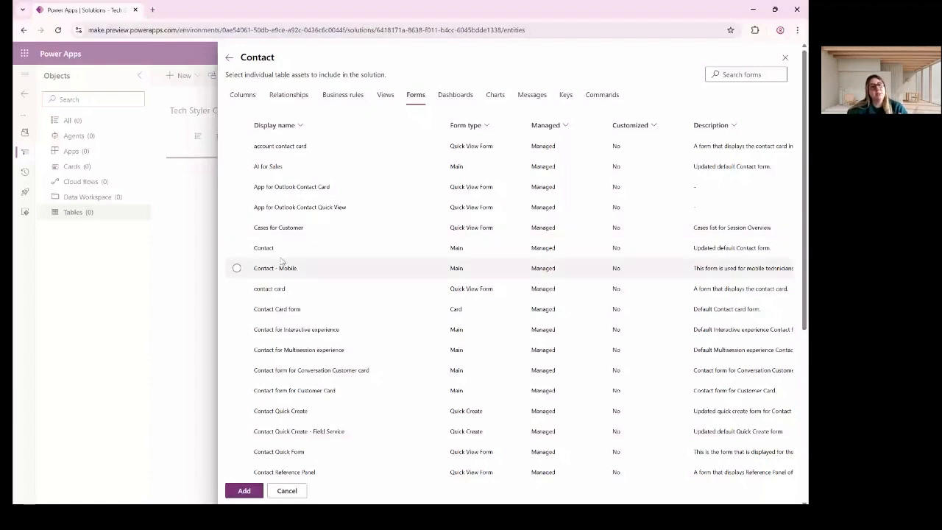
pyautogui.click(464, 101)
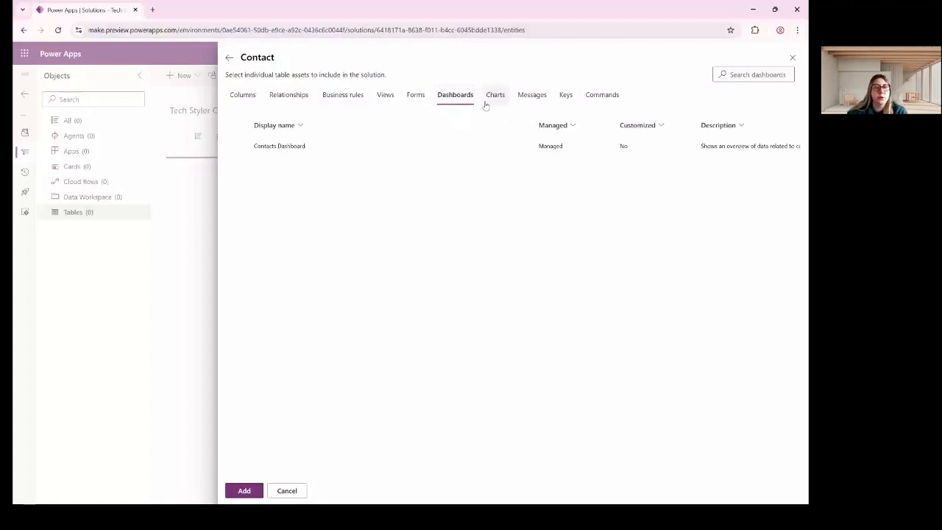
pyautogui.click(495, 100)
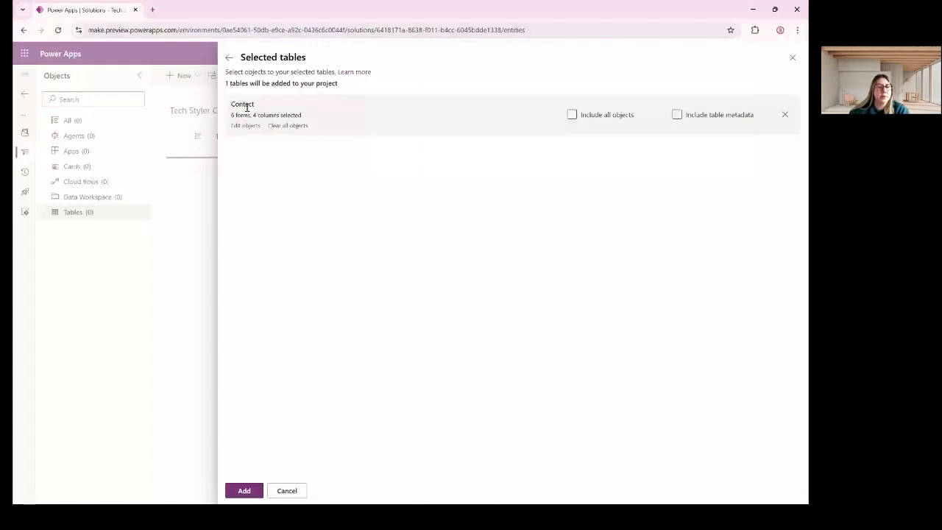
# Add the Contact table to the solution, bringing the Tables count to 1.
pyautogui.moveTo(231, 115); pyautogui.dragTo(251, 116)
pyautogui.click(295, 160)
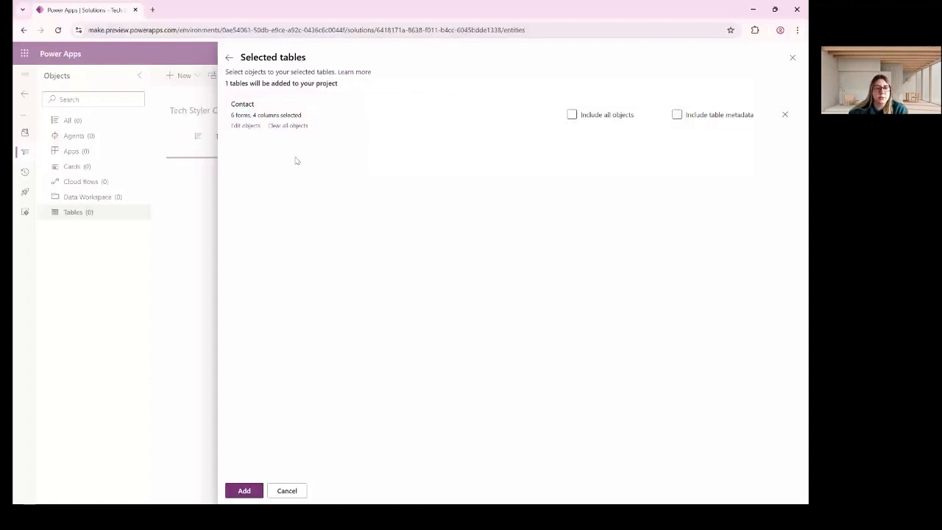
pyautogui.click(244, 491)
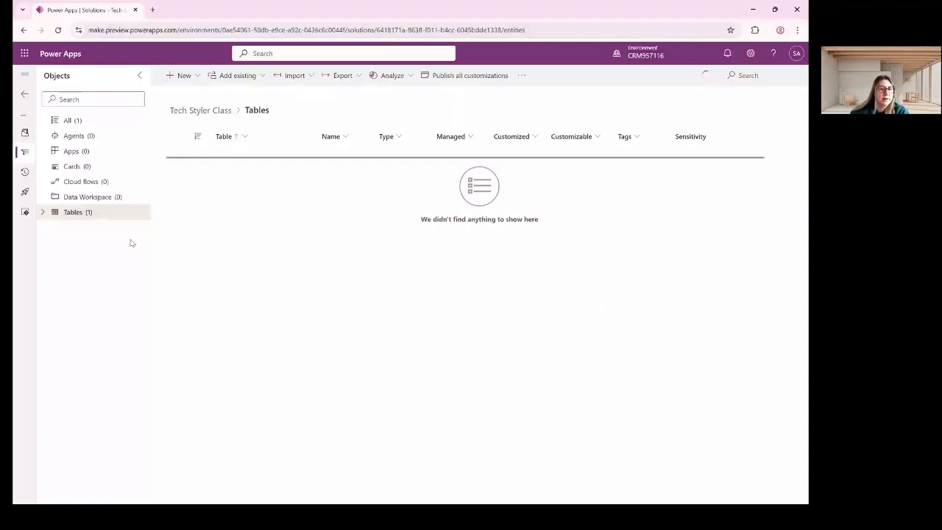
# Browse Contact's columns and overview under Tables, then list all objects in the solution.
pyautogui.click(44, 215)
pyautogui.click(57, 229)
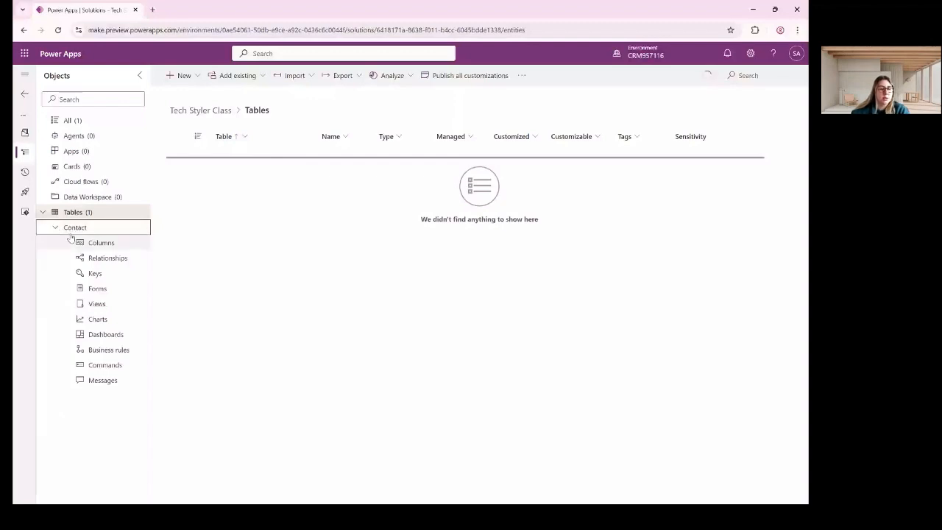
pyautogui.click(94, 243)
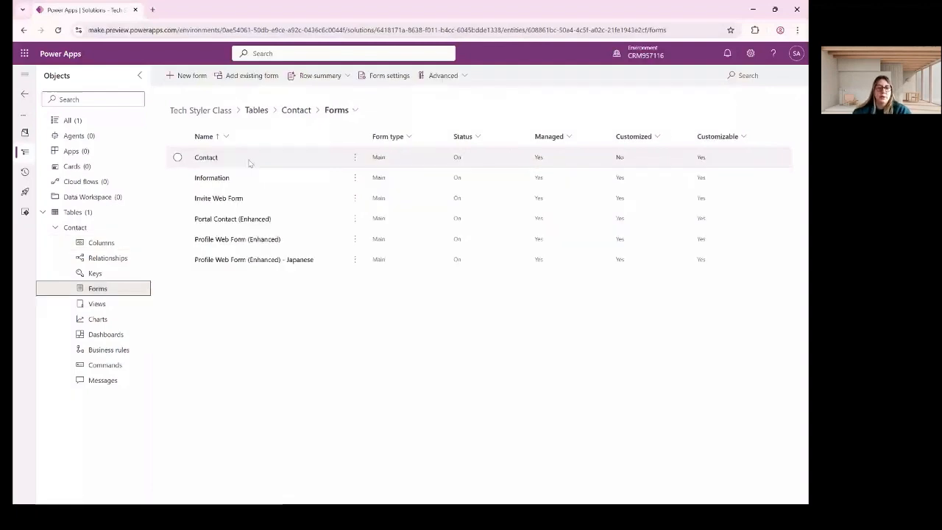
pyautogui.click(73, 228)
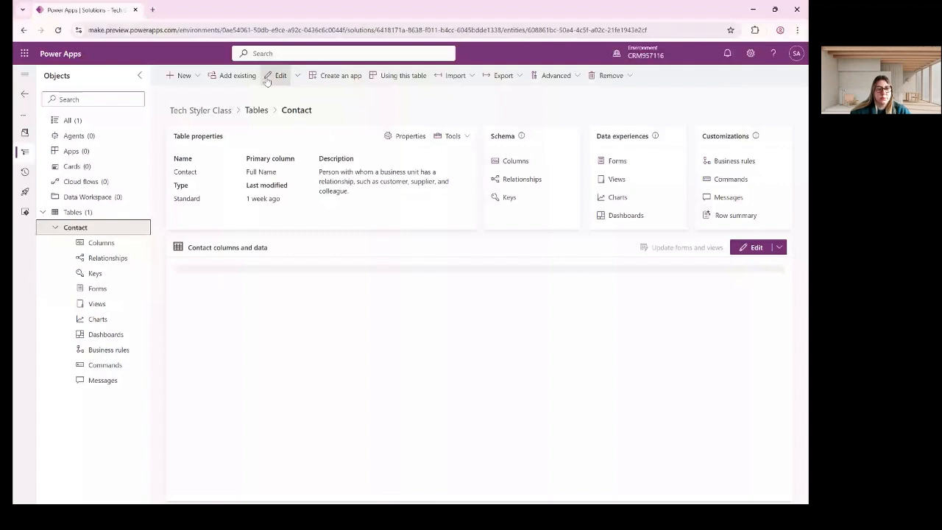
pyautogui.click(200, 109)
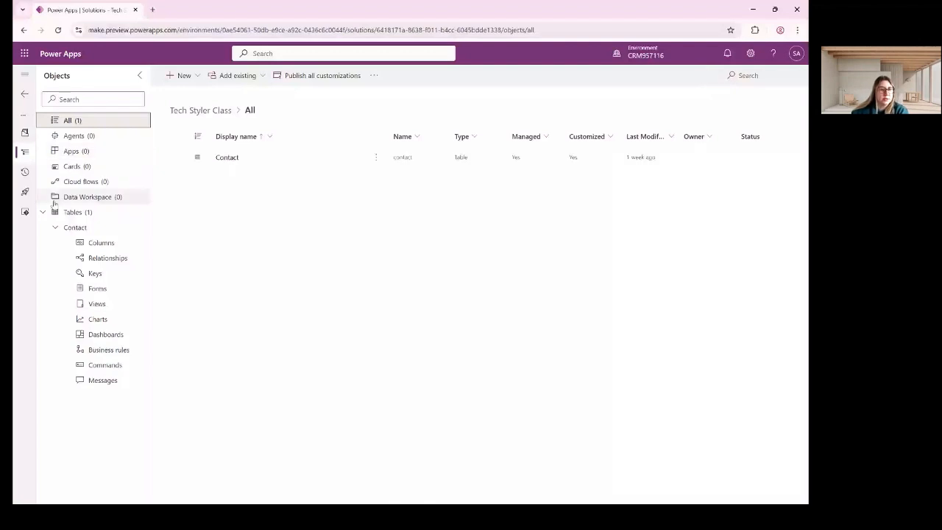
# Collapse the Contact table's components and open the solution's New menu of object types.
pyautogui.click(55, 228)
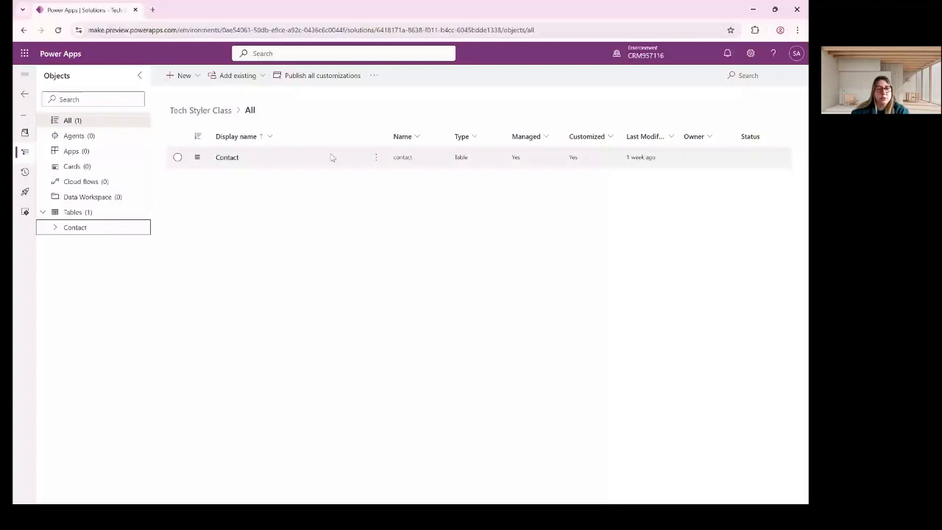
pyautogui.click(373, 77)
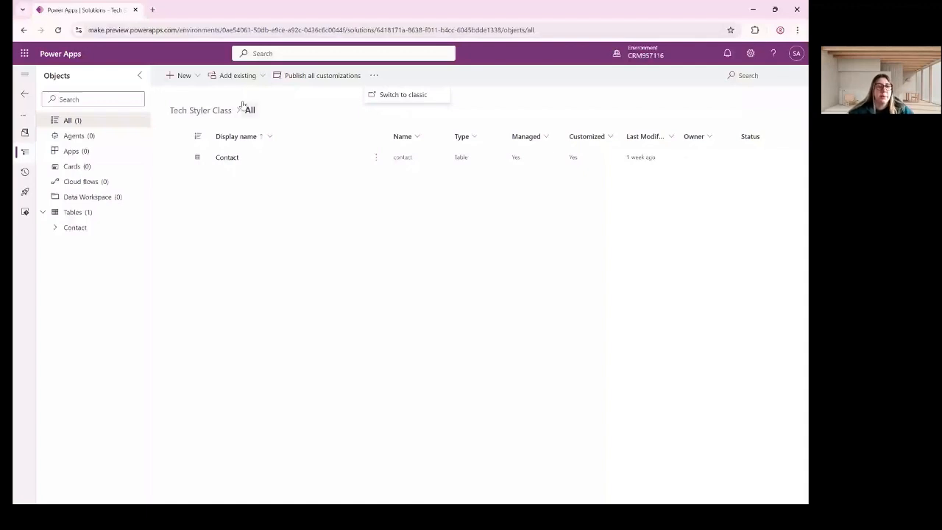
pyautogui.click(180, 75)
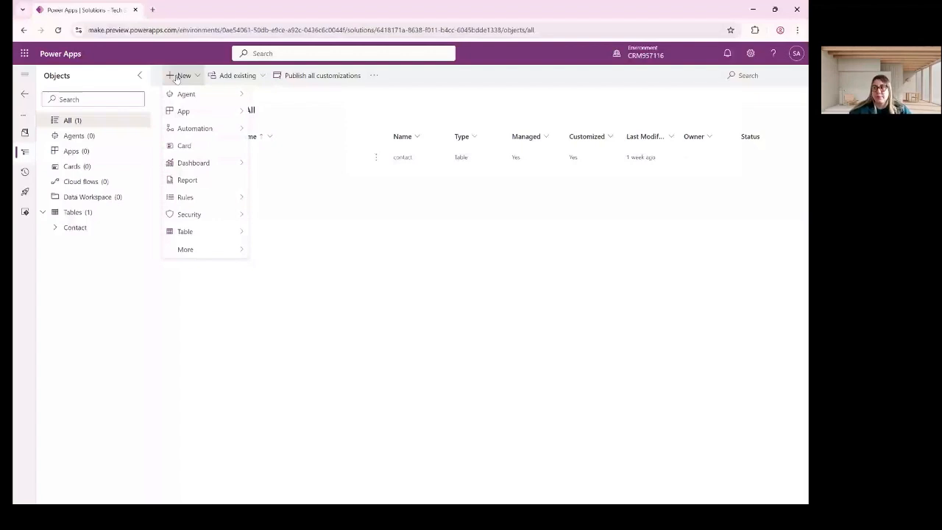
# Choose Table > Tables from the New menu to reach the Create new tables page.
pyautogui.moveTo(211, 112)
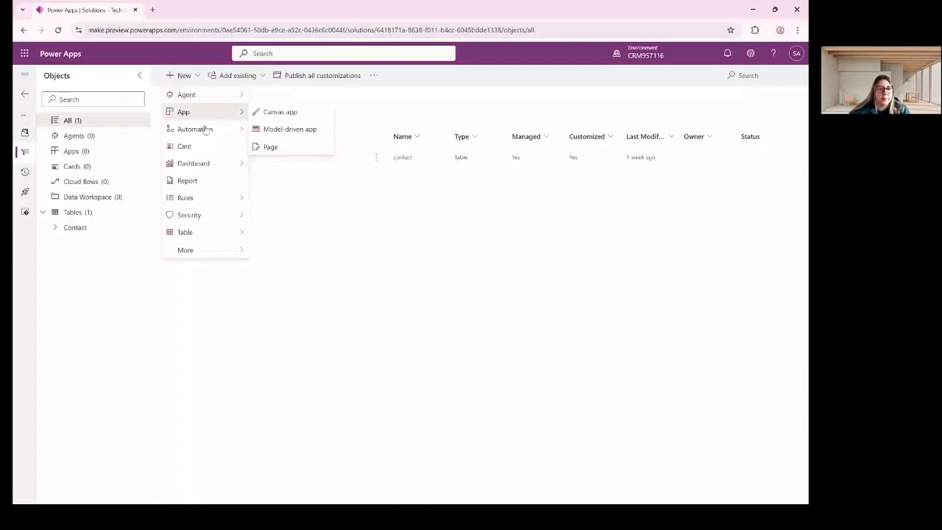
pyautogui.moveTo(210, 232)
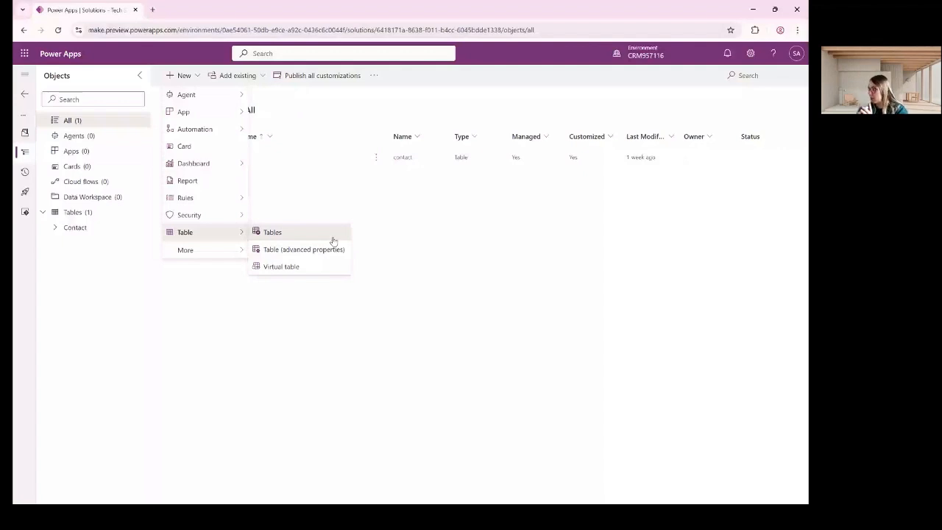
pyautogui.click(332, 237)
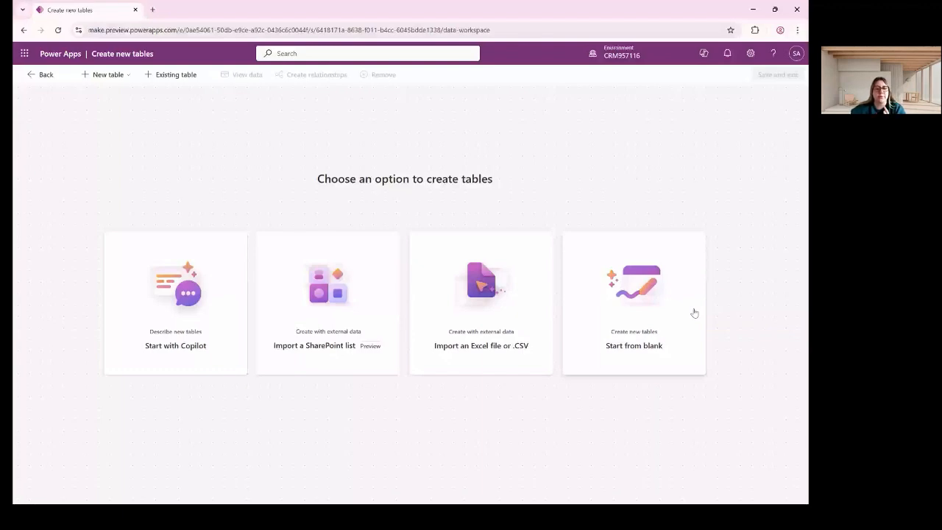
# Start a table from blank and name it Equipment.
pyautogui.click(633, 319)
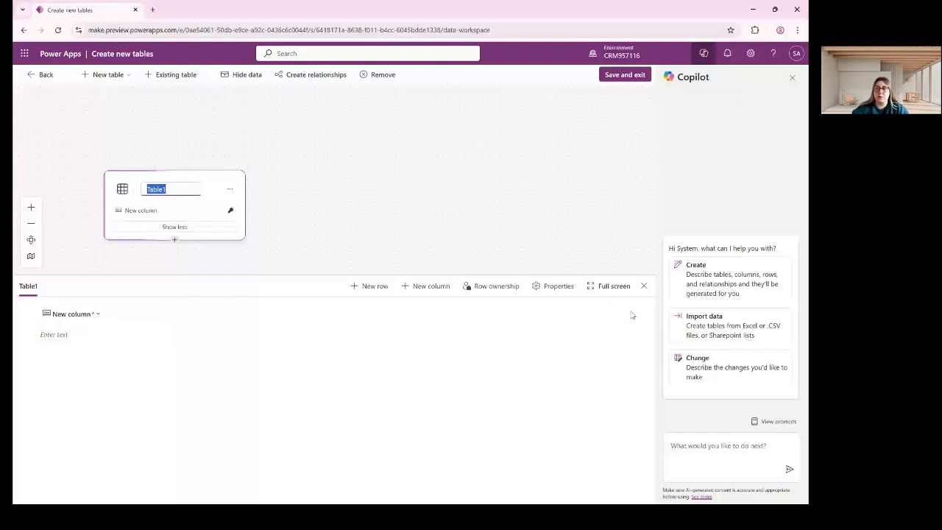
pyautogui.write('S')
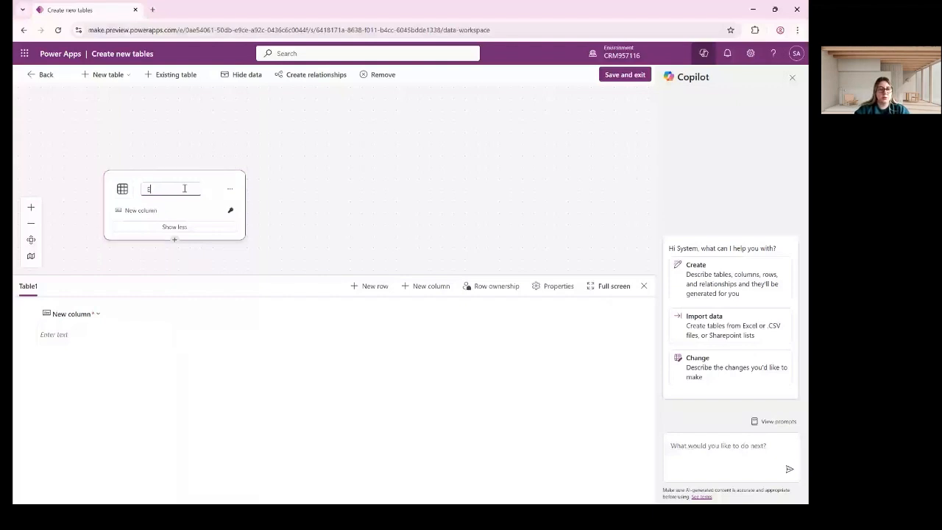
pyautogui.write('q')
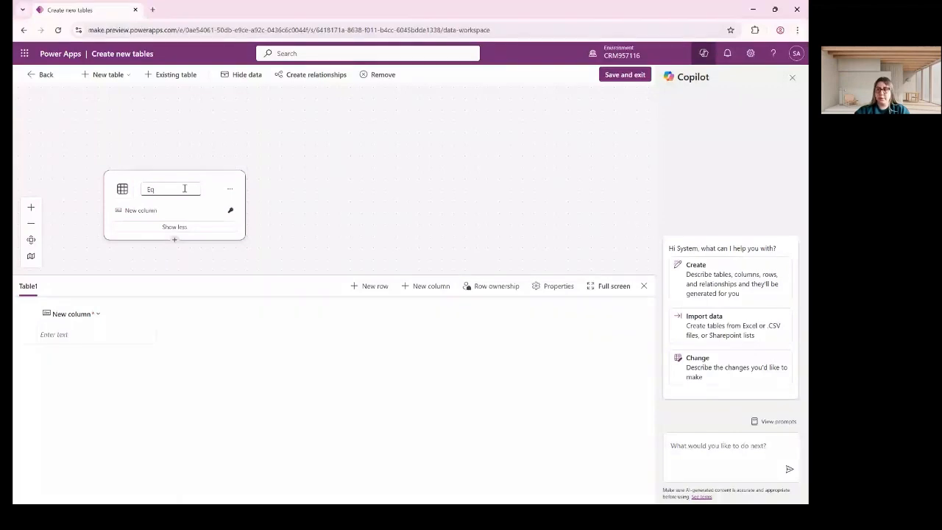
pyautogui.write('ui')
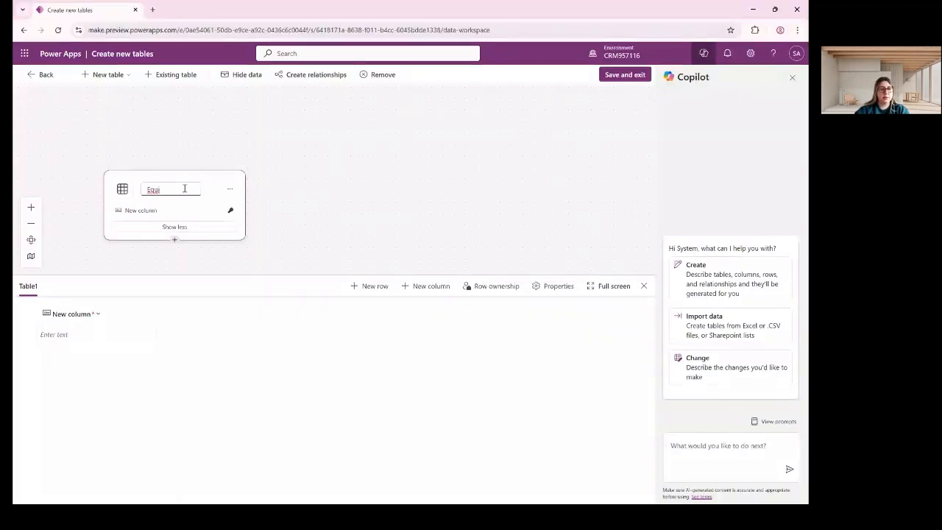
pyautogui.write('pment')
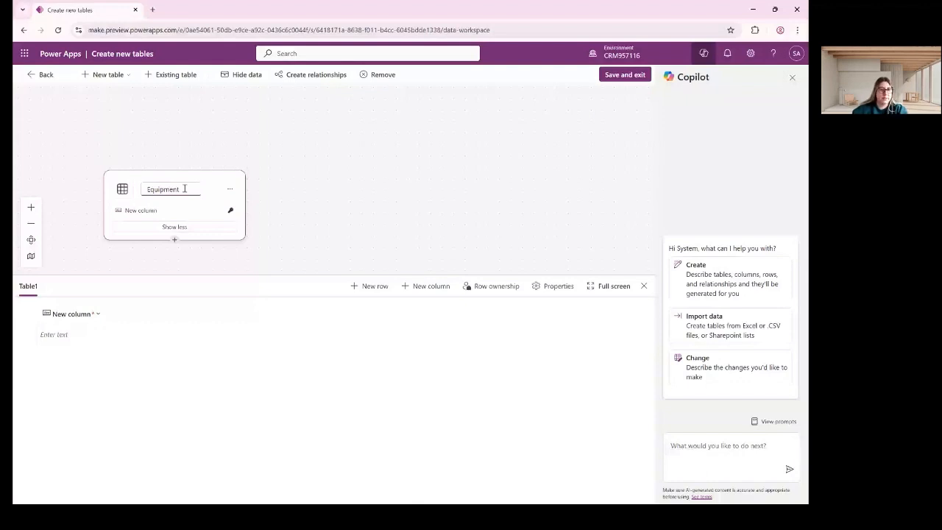
pyautogui.press('Return')
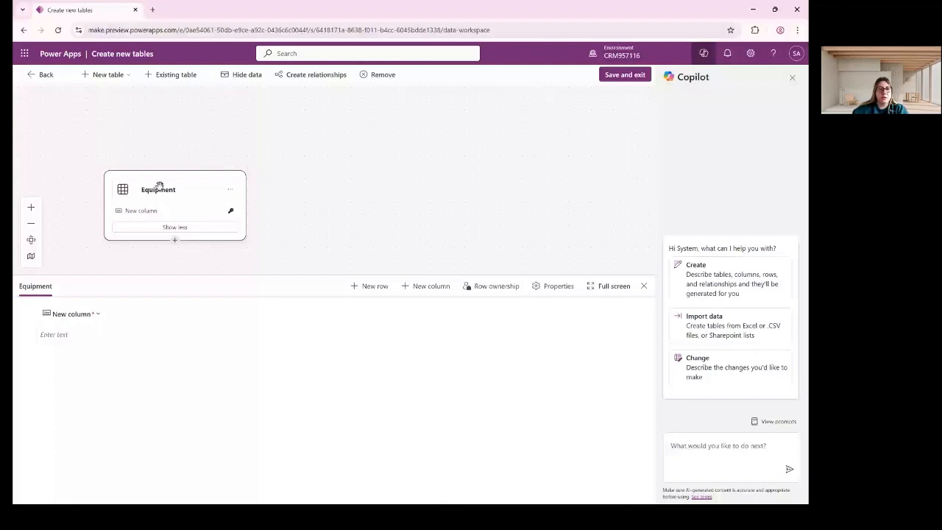
# Reposition the Equipment table card and open the options for its first column.
pyautogui.moveTo(159, 185); pyautogui.dragTo(190, 169)
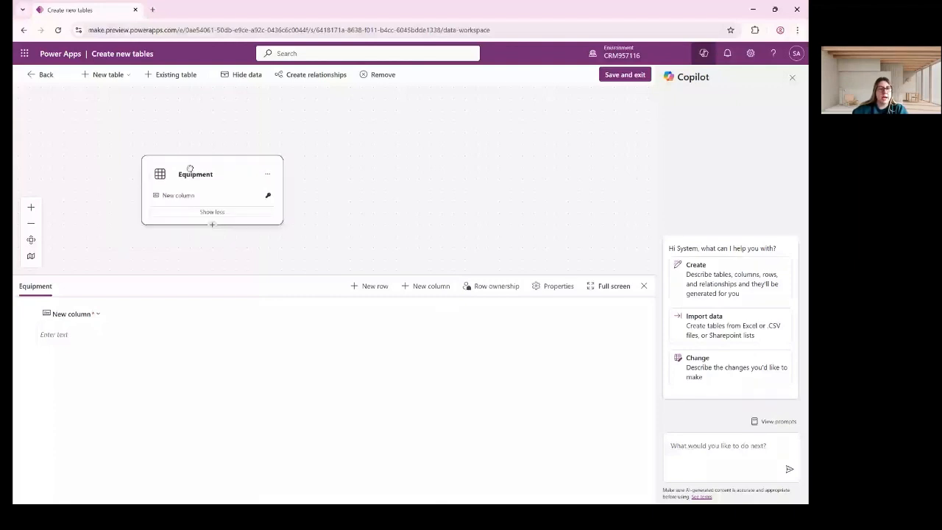
pyautogui.moveTo(190, 170); pyautogui.dragTo(205, 120)
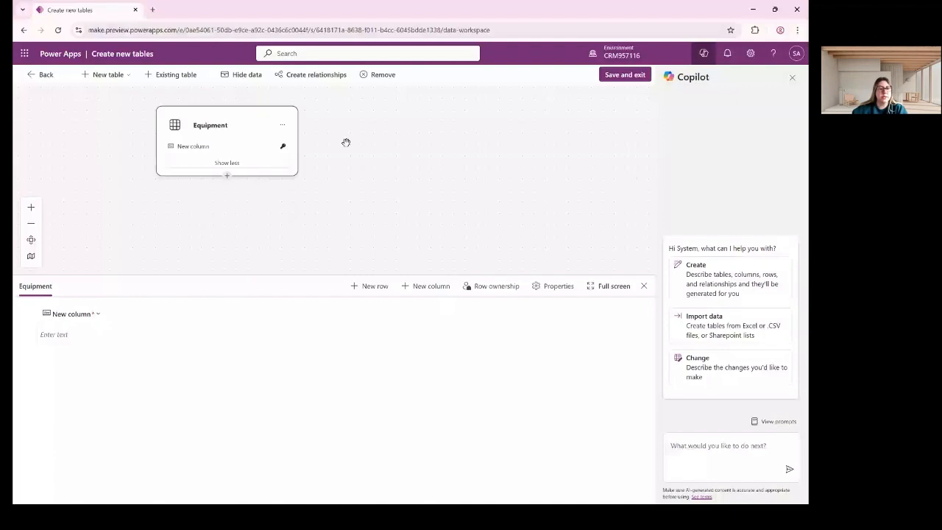
pyautogui.moveTo(197, 115); pyautogui.dragTo(334, 114)
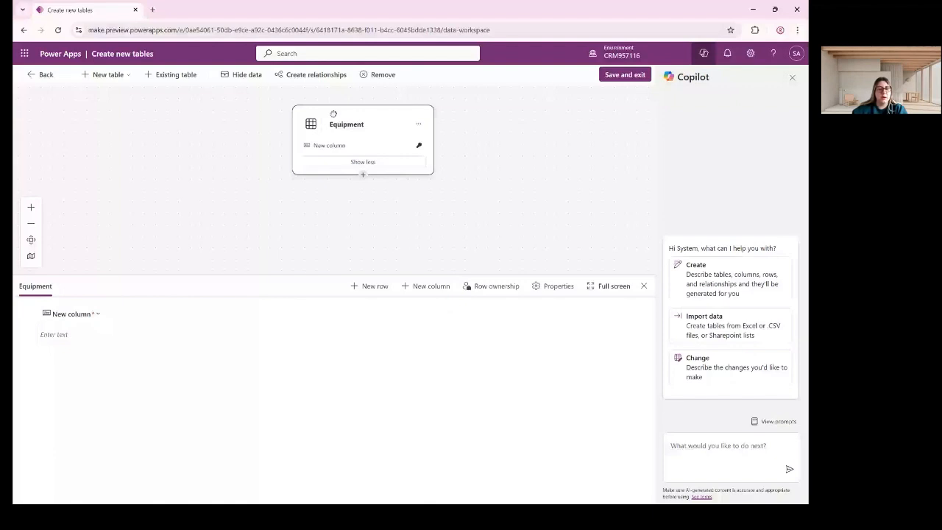
pyautogui.moveTo(333, 114); pyautogui.dragTo(172, 125)
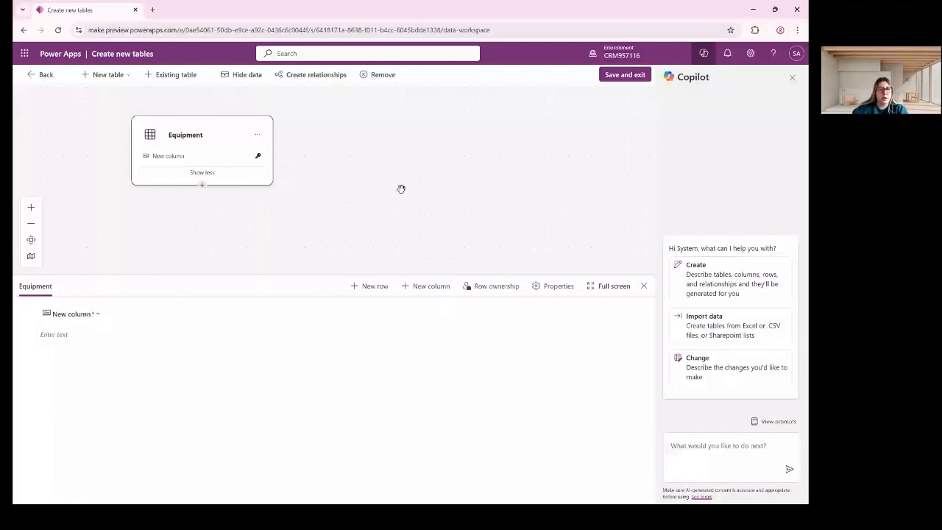
pyautogui.moveTo(401, 188); pyautogui.dragTo(393, 176)
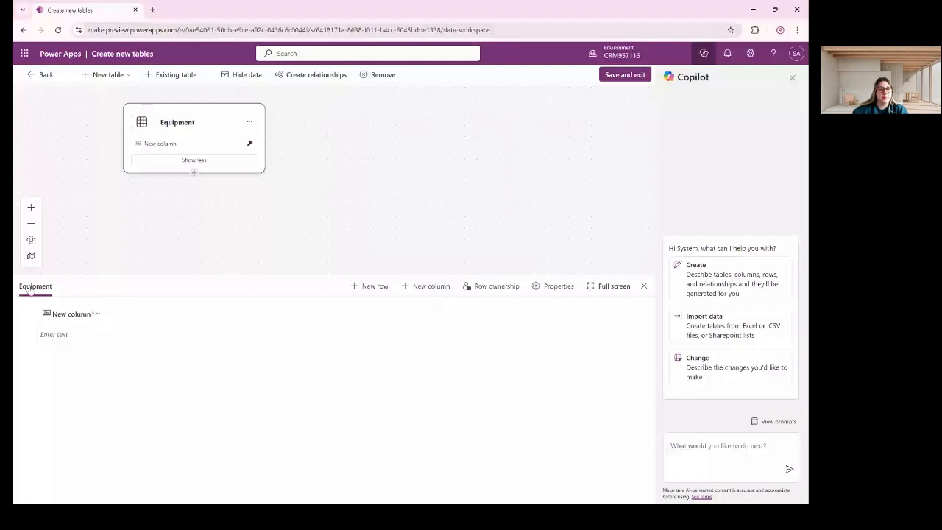
pyautogui.click(57, 317)
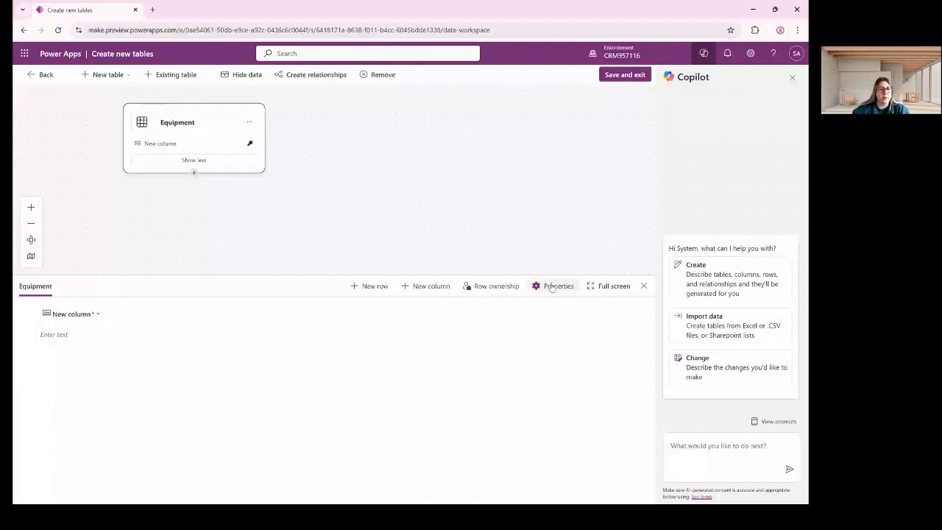
pyautogui.click(72, 314)
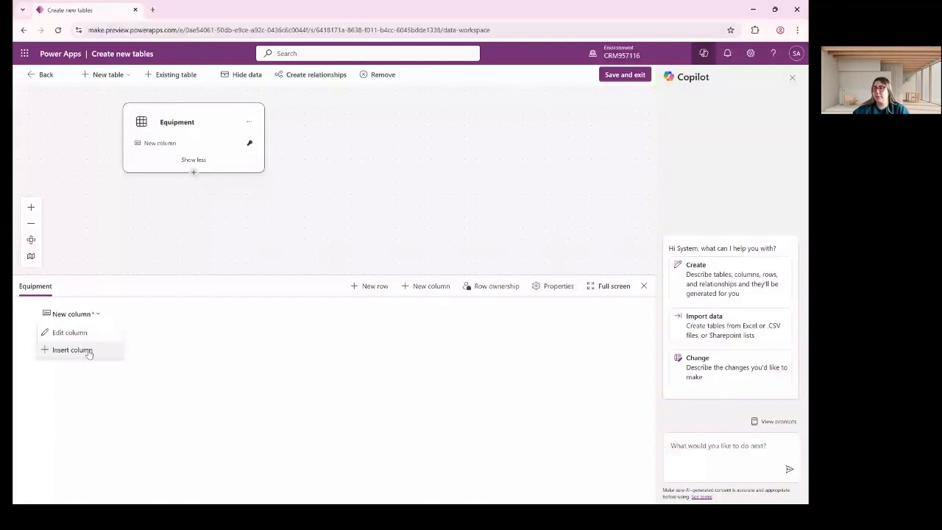
# Dismiss the empty new column form and set the first column's display name to 'Name of Equipment'.
pyautogui.click(72, 349)
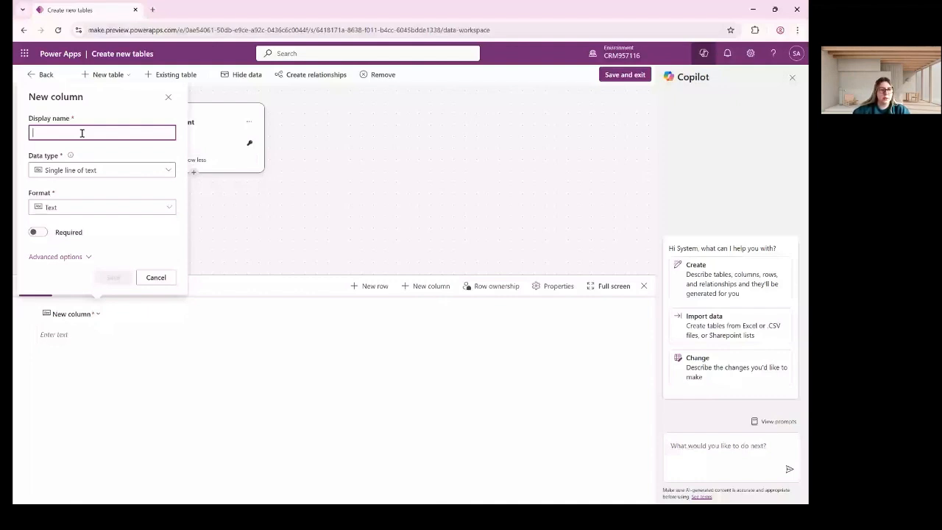
pyautogui.click(162, 277)
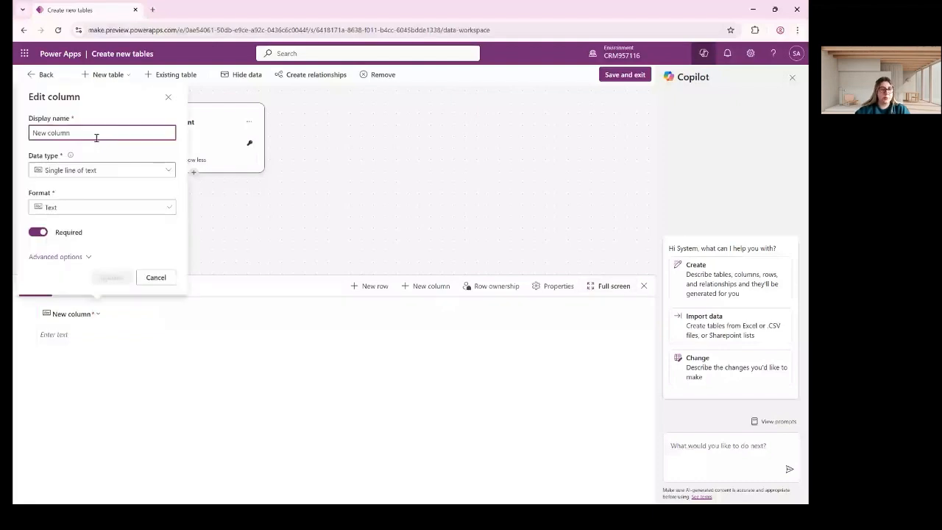
pyautogui.press('BackSpace')
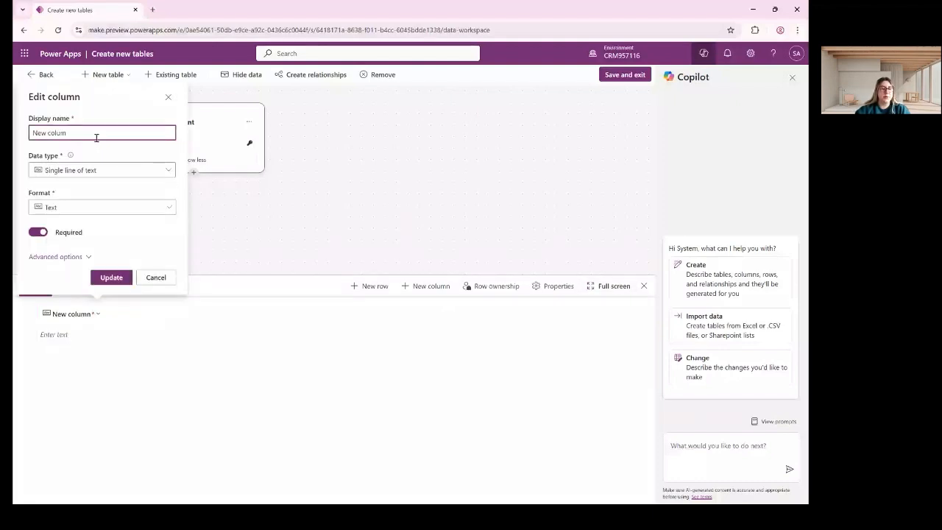
pyautogui.hotkey('ctrl', 'a')
pyautogui.write('Name')
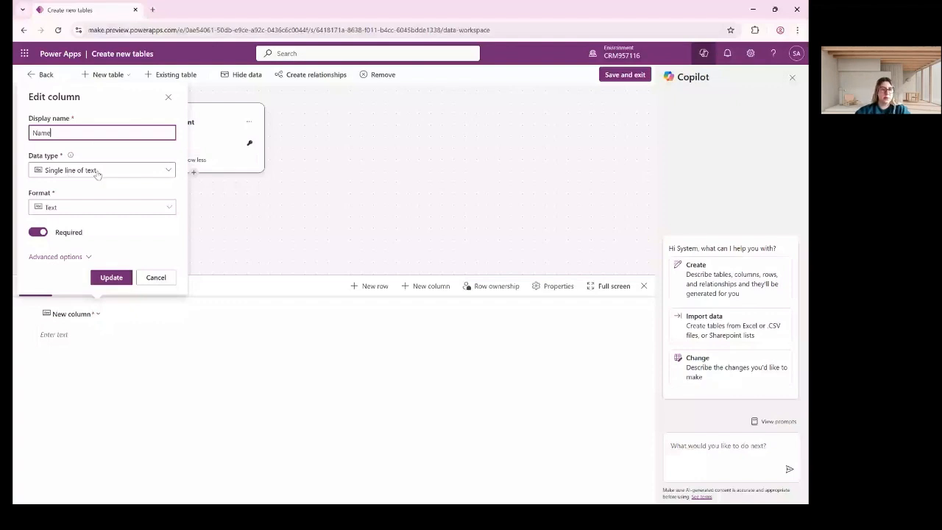
pyautogui.write('of e')
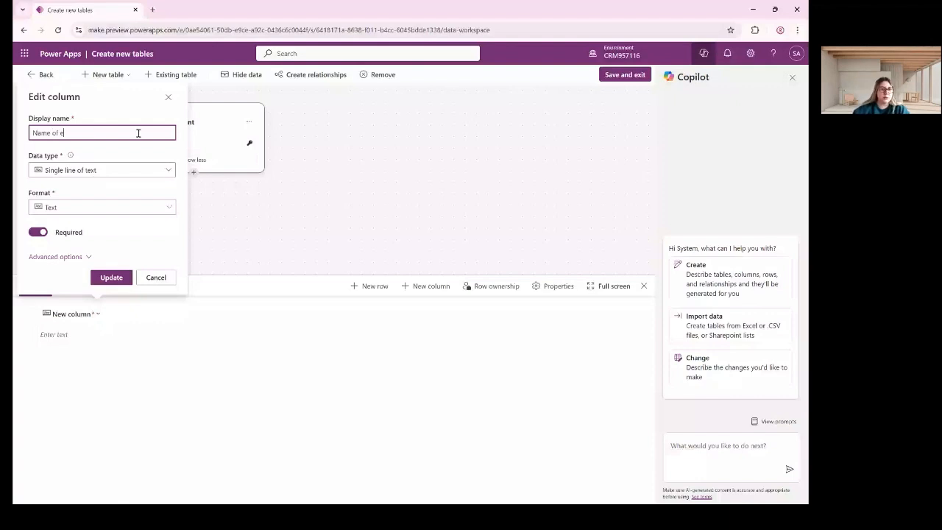
pyautogui.write('quipment')
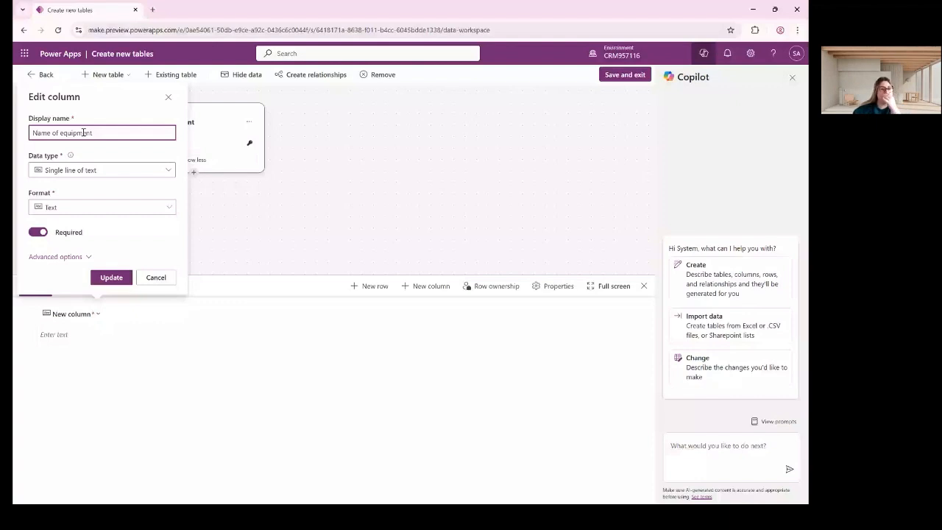
pyautogui.press('BackSpace')
pyautogui.write('E')
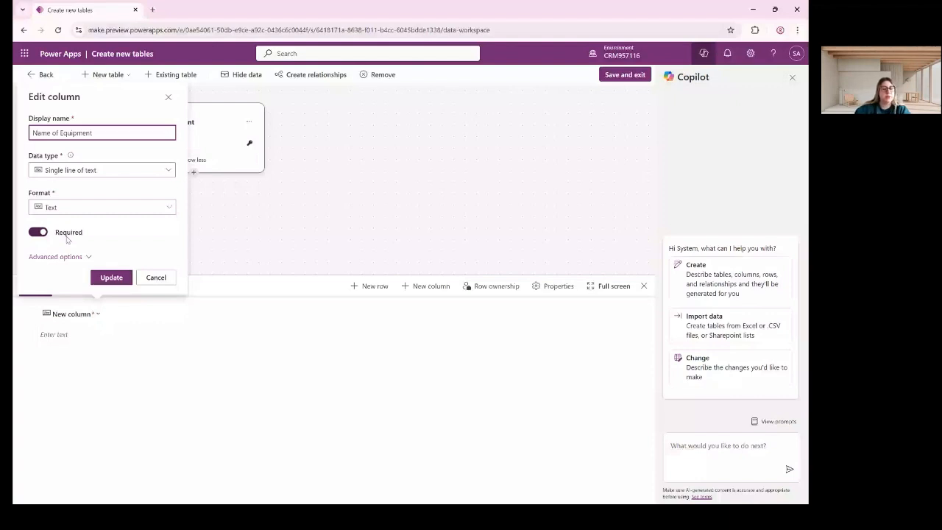
pyautogui.click(89, 171)
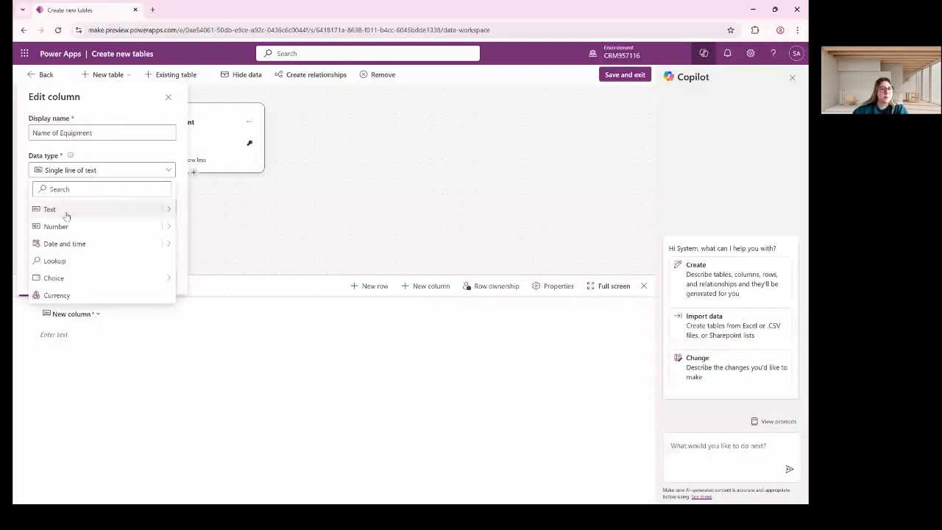
# Keep Single line of text, Text format and Required on the Name of Equipment column, and update it.
pyautogui.click(68, 278)
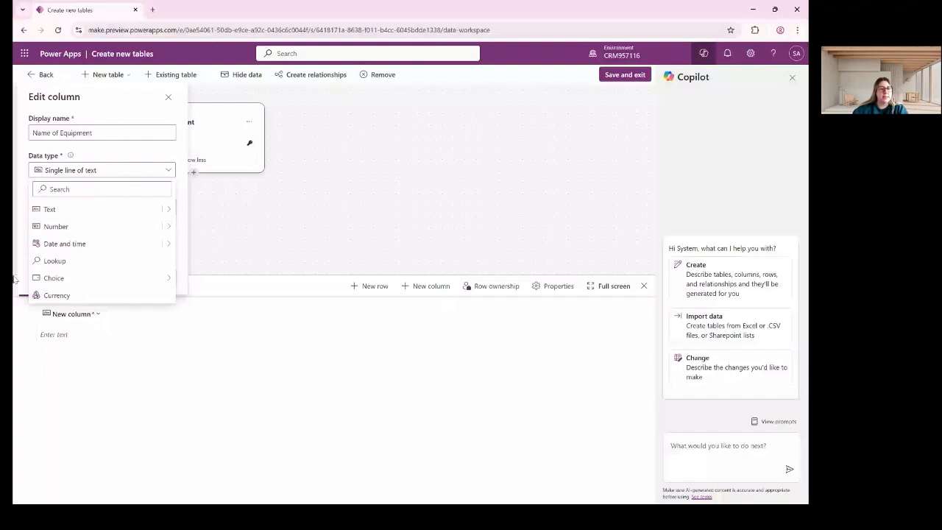
pyautogui.click(96, 171)
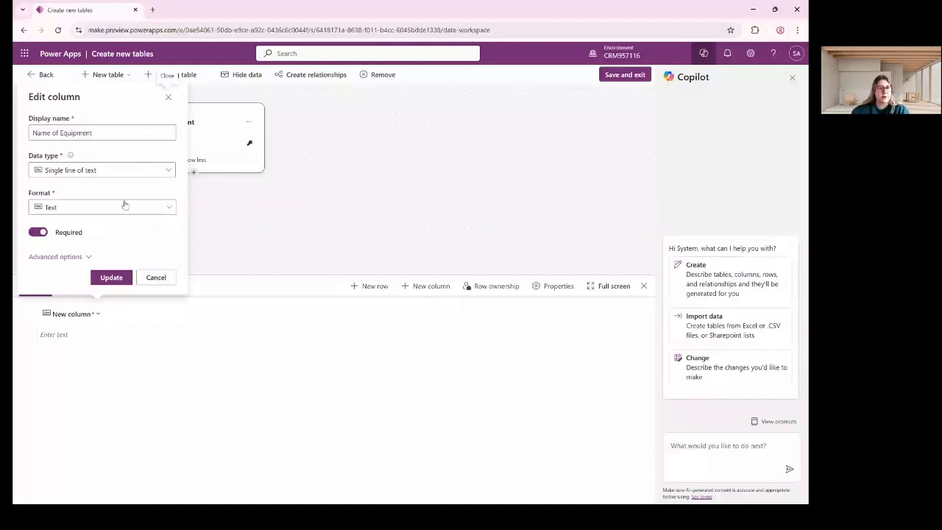
pyautogui.click(125, 206)
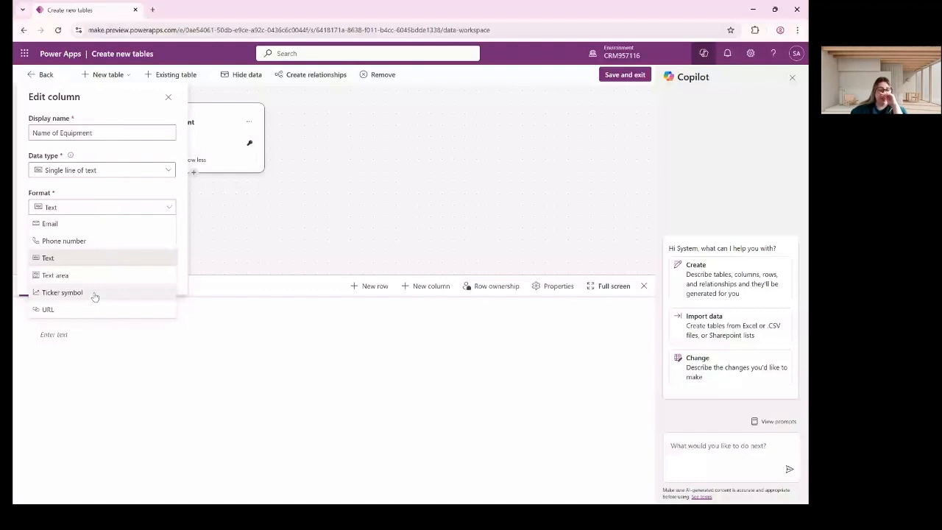
pyautogui.click(122, 191)
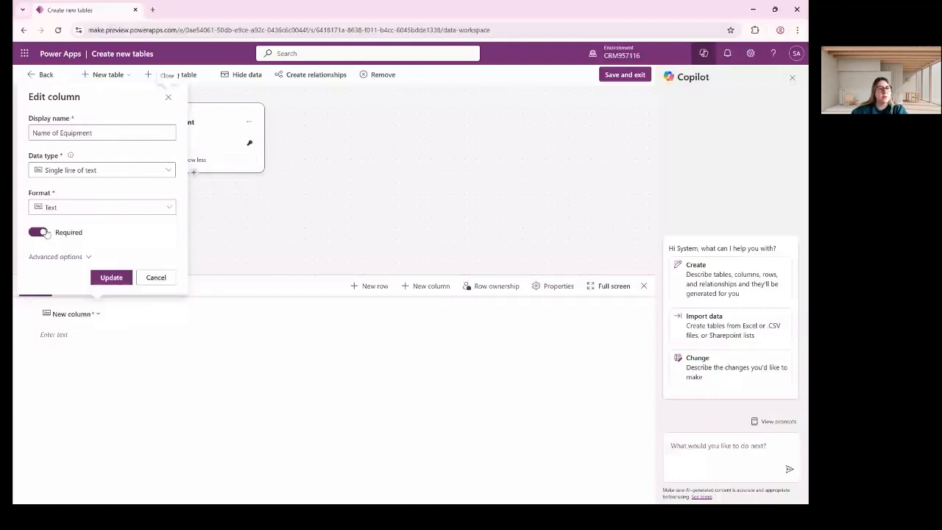
pyautogui.click(43, 232)
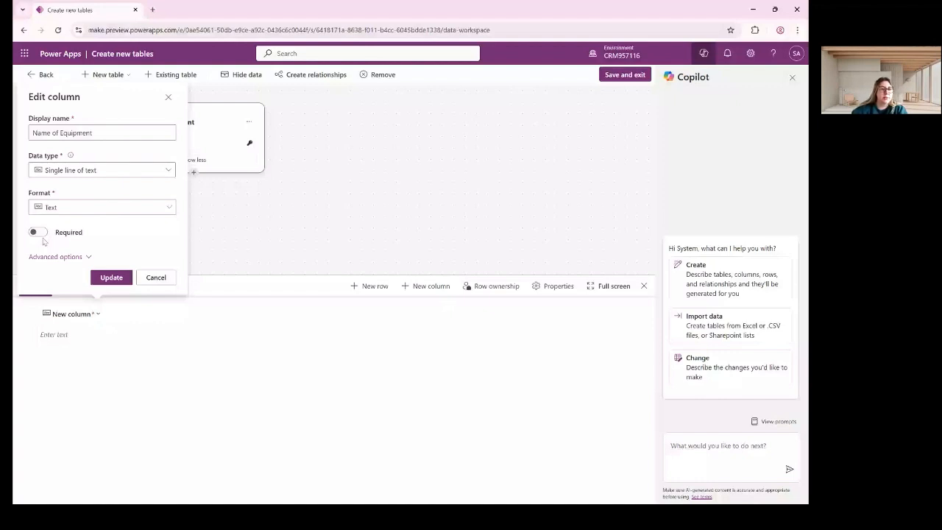
pyautogui.click(38, 233)
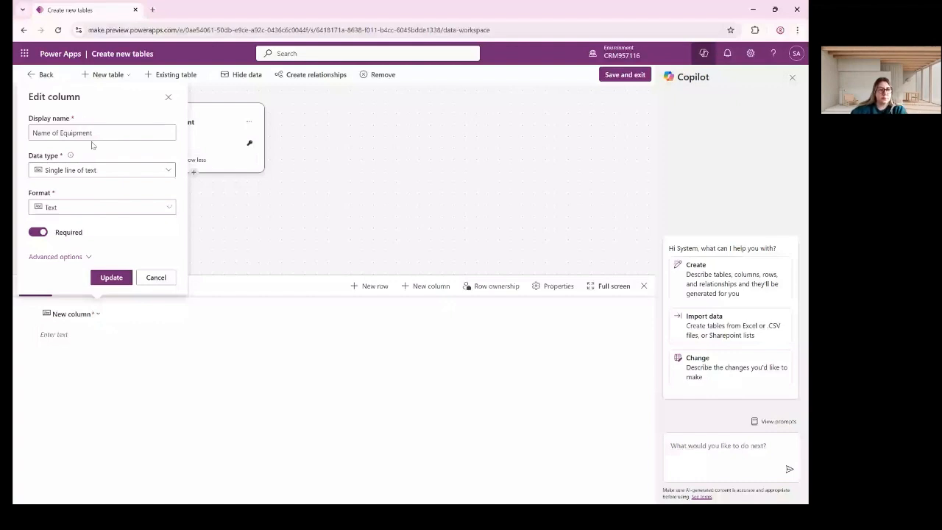
pyautogui.click(111, 278)
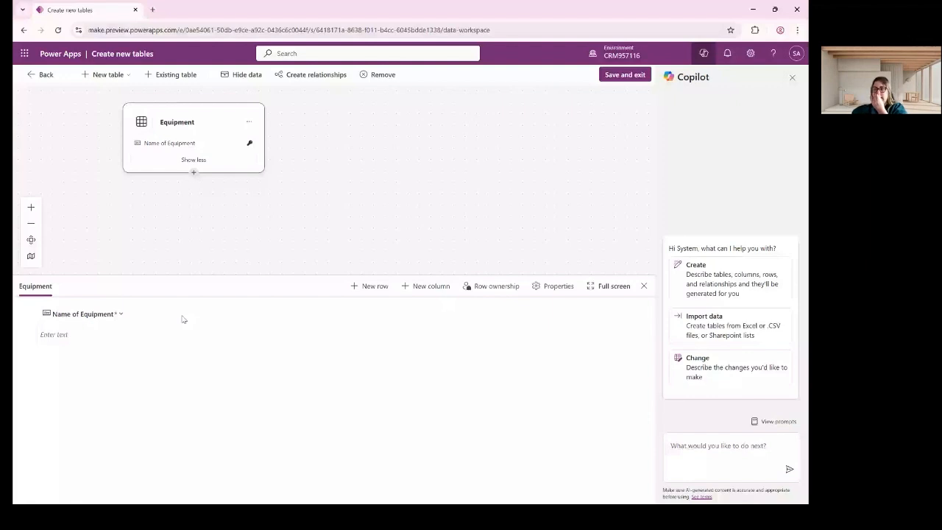
# Add and save a required Single line of text column named 'Serial Number'.
pyautogui.click(433, 286)
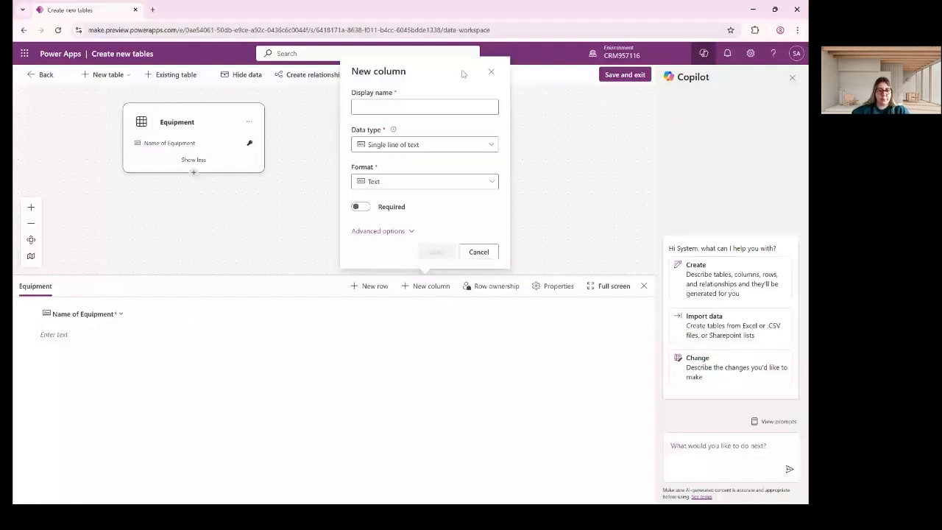
pyautogui.click(414, 108)
pyautogui.write('S')
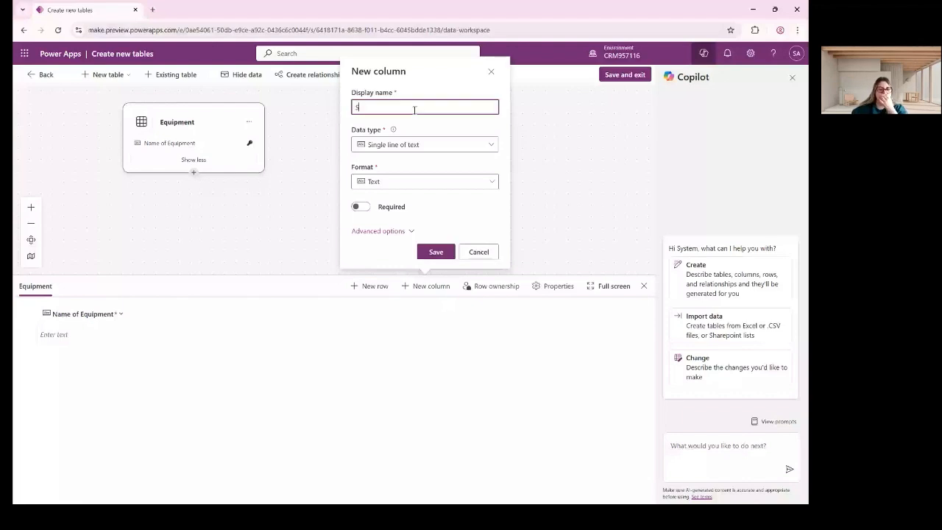
pyautogui.write('erial Number')
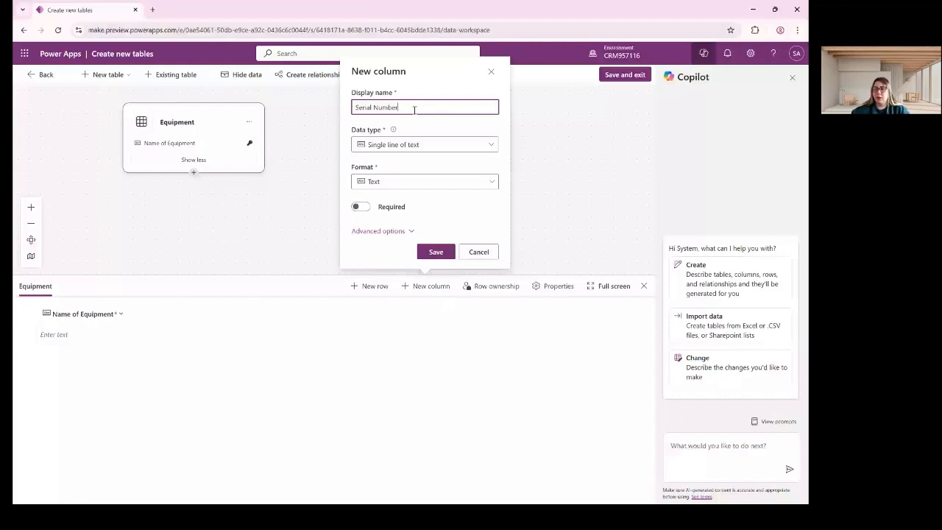
pyautogui.click(446, 146)
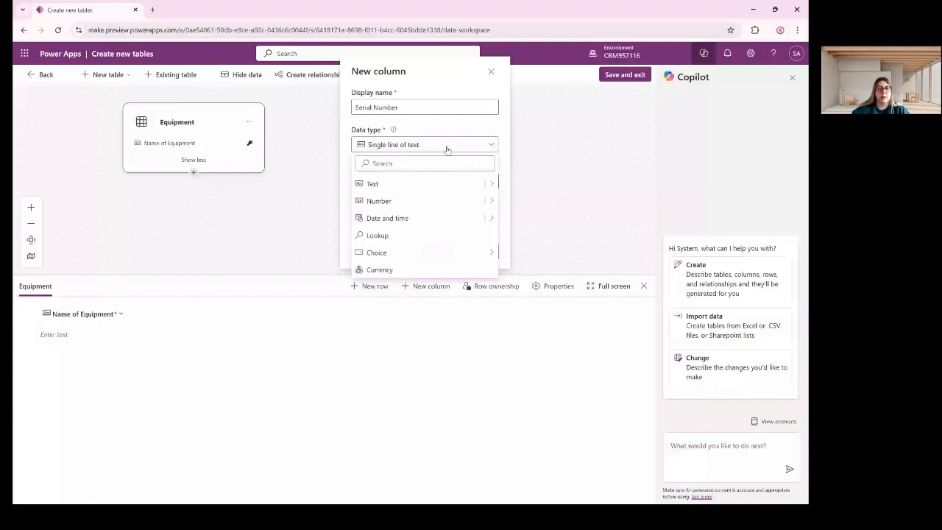
pyautogui.click(446, 146)
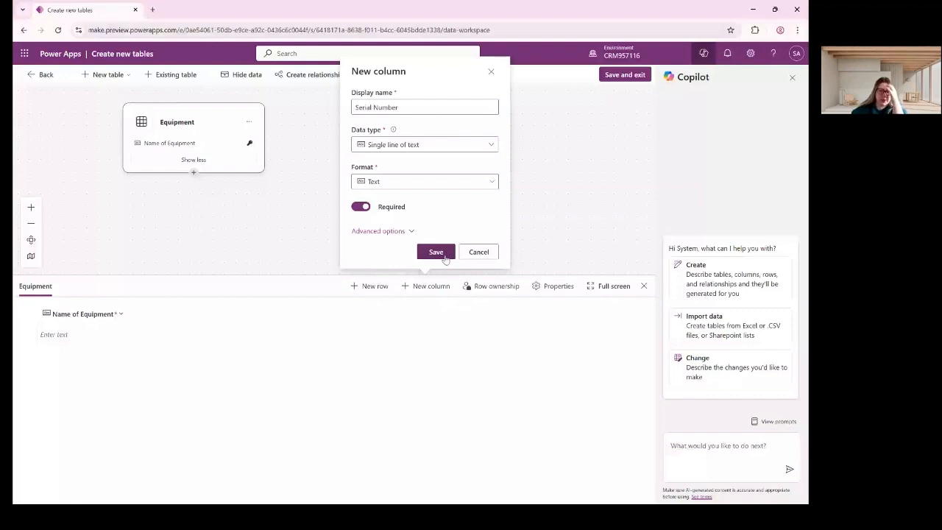
pyautogui.click(436, 251)
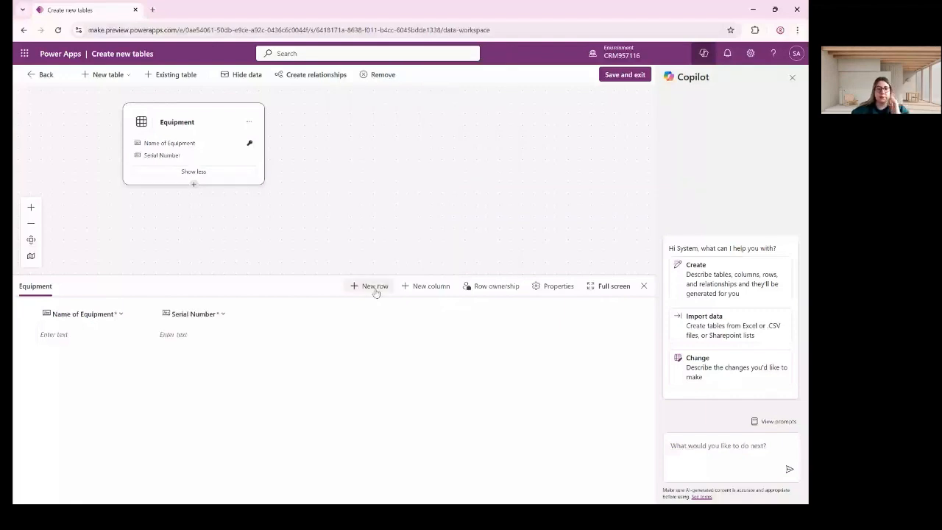
# Add a blank row, start a column named 'Category', and inspect the Choice data type.
pyautogui.click(374, 286)
pyautogui.click(427, 286)
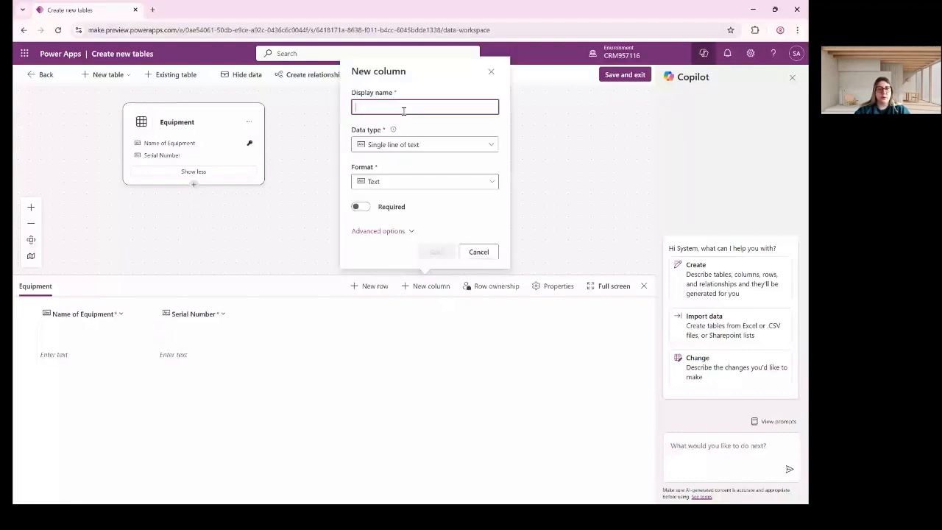
pyautogui.write('Categor')
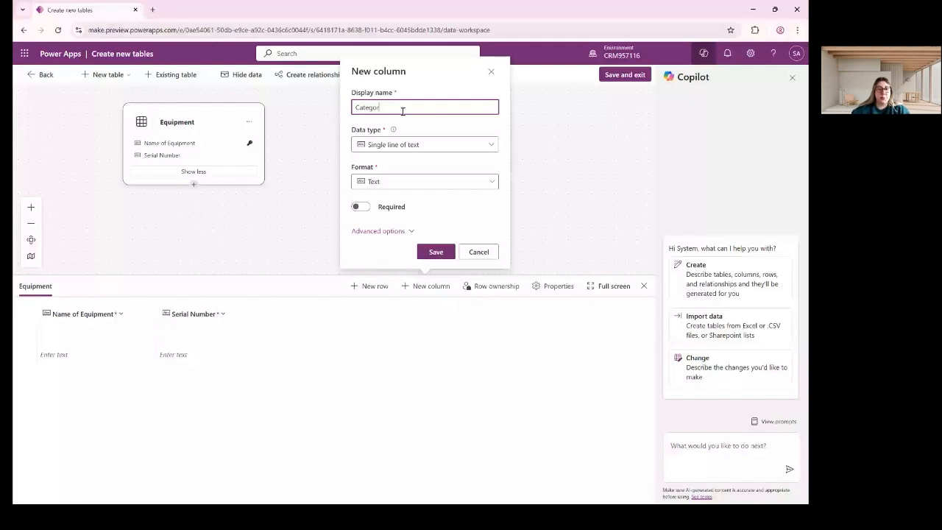
pyautogui.write('y')
pyautogui.click(416, 144)
pyautogui.moveTo(433, 254)
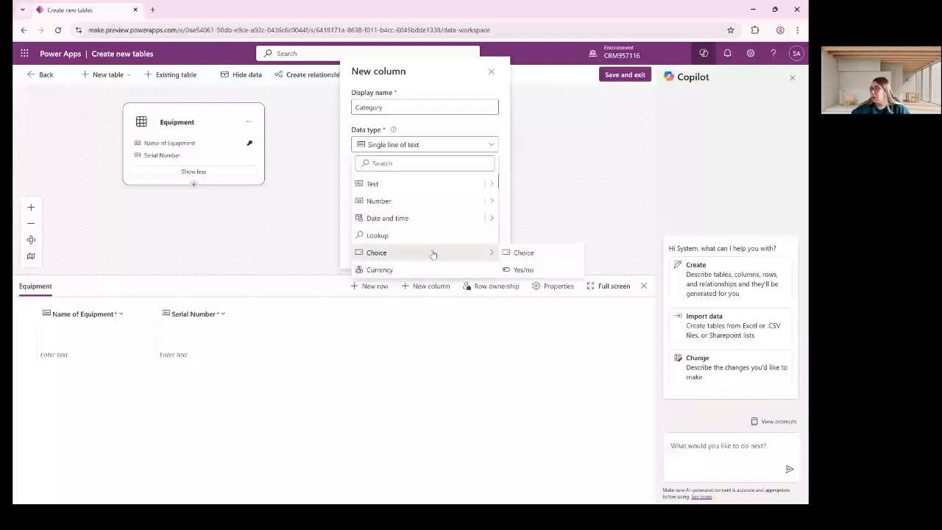
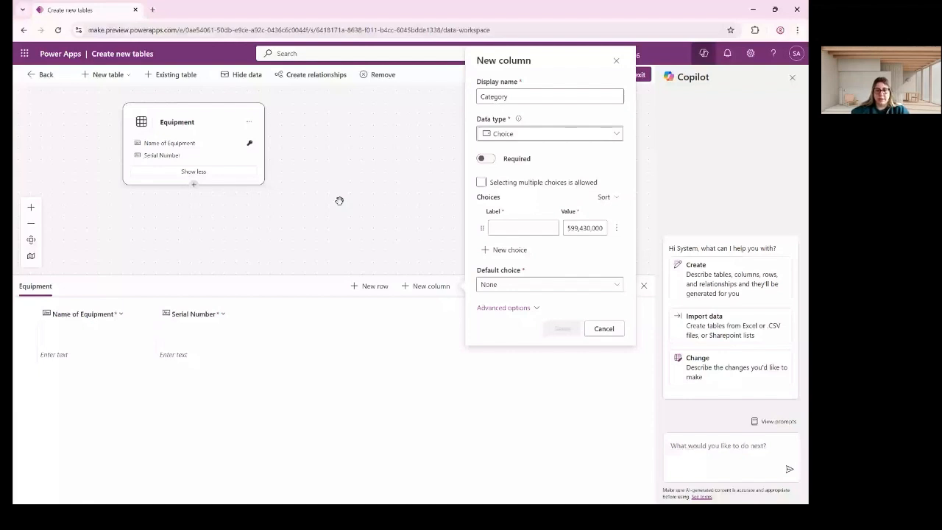
# Enter the choices Category 1, Category 2 and Category 3 and make the Category column required.
pyautogui.click(524, 228)
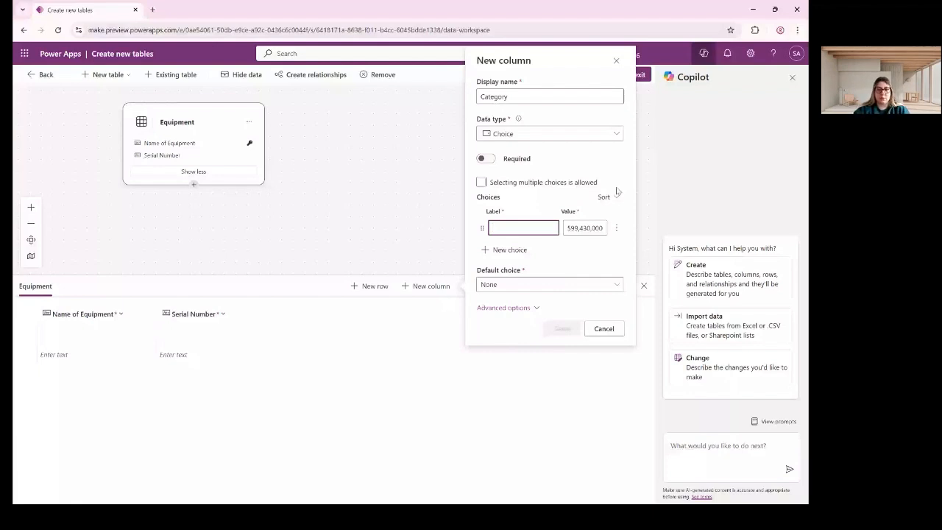
pyautogui.write('Catego')
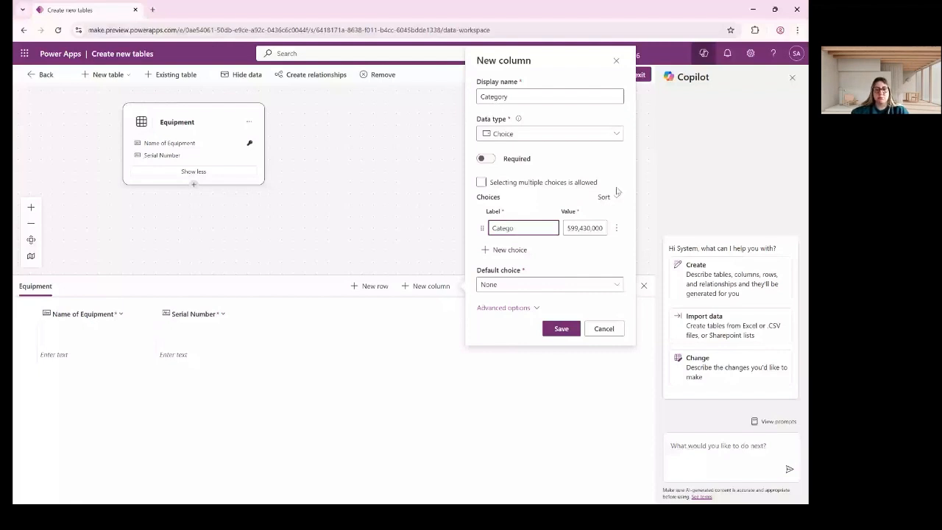
pyautogui.write('ry 1')
pyautogui.click(528, 250)
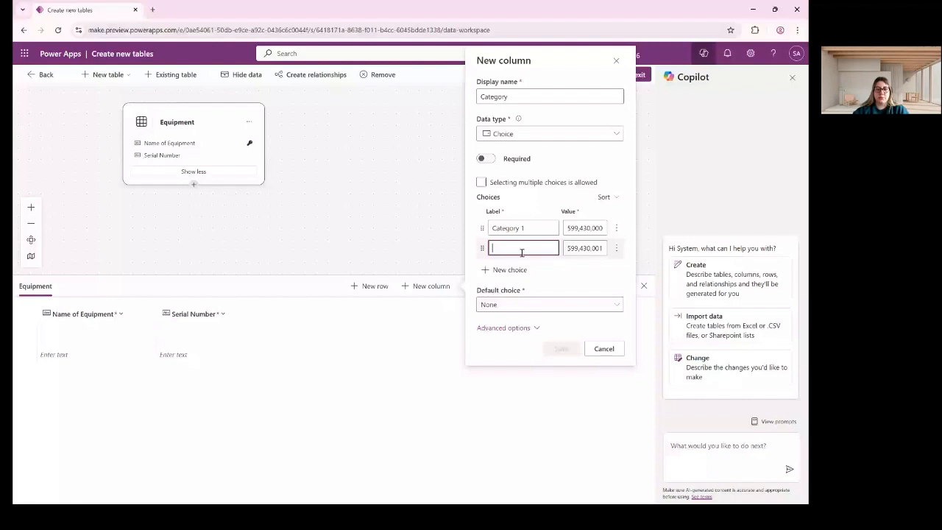
pyautogui.write('Cate')
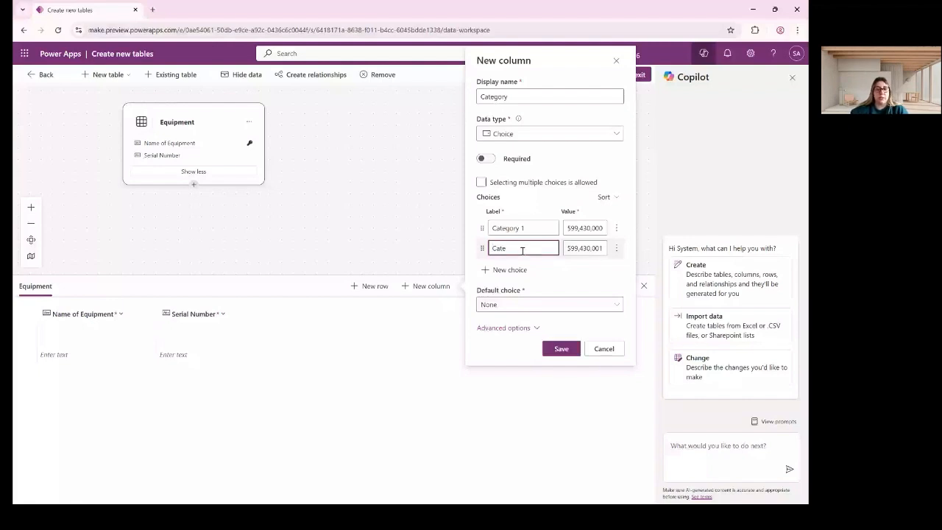
pyautogui.write('gory 2')
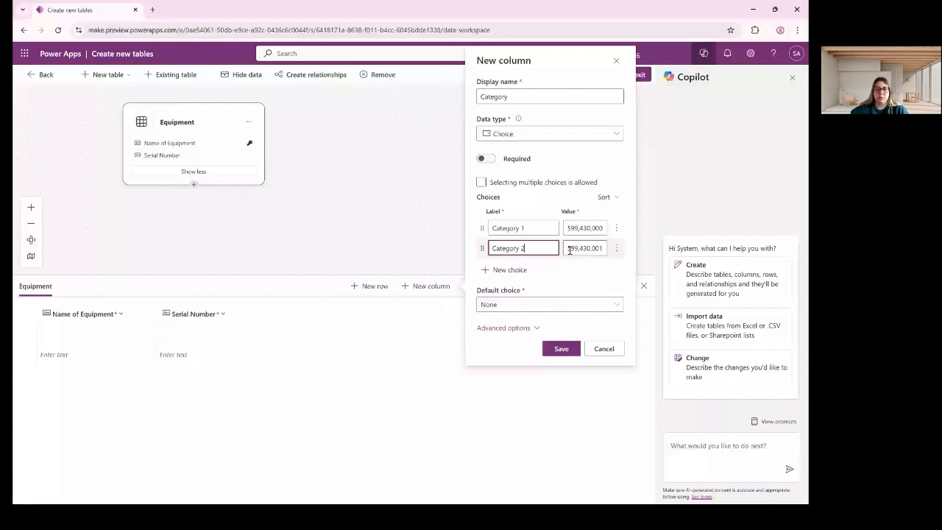
pyautogui.press('Return')
pyautogui.write('Cate')
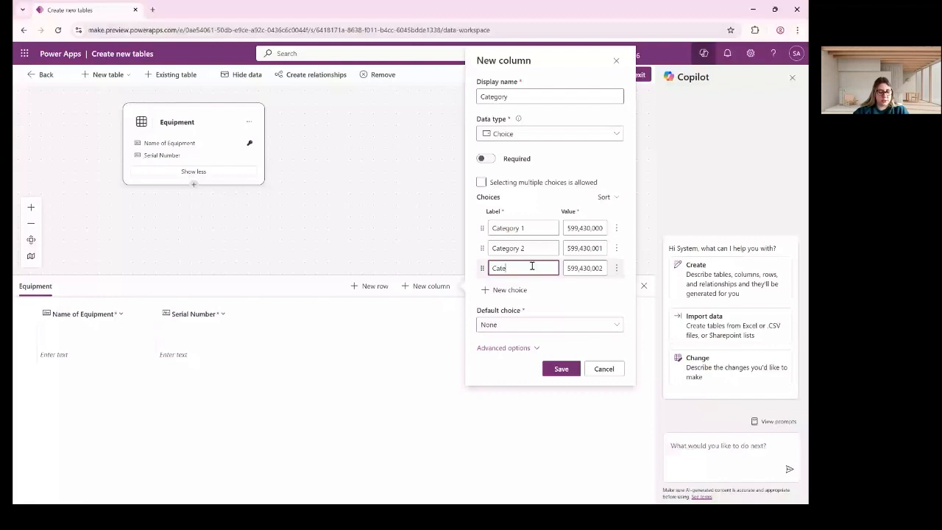
pyautogui.write('gory 3')
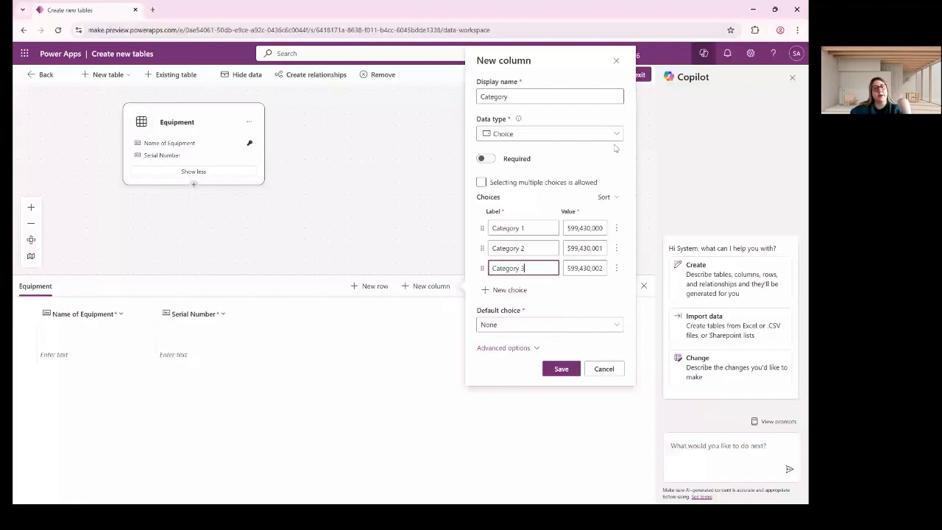
pyautogui.click(485, 158)
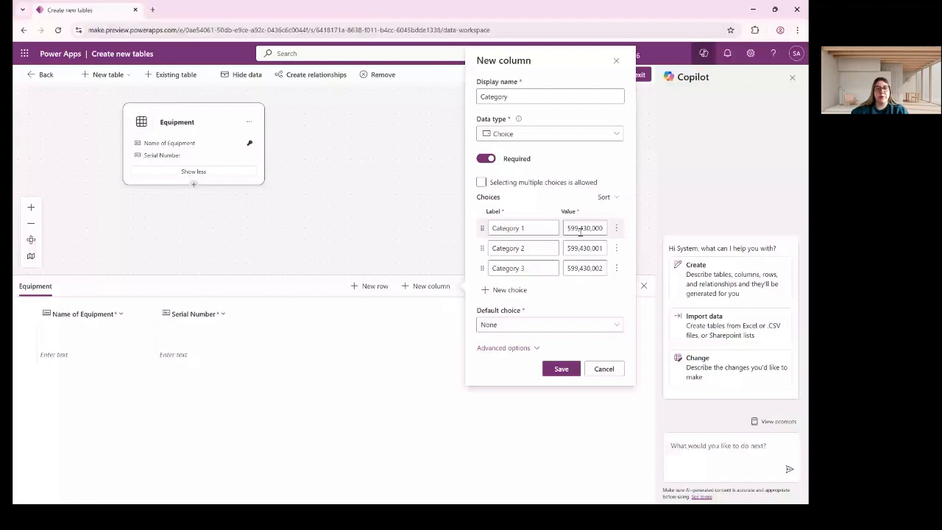
# Set the Category choice values to 1, 2 and 3.
pyautogui.click(581, 228)
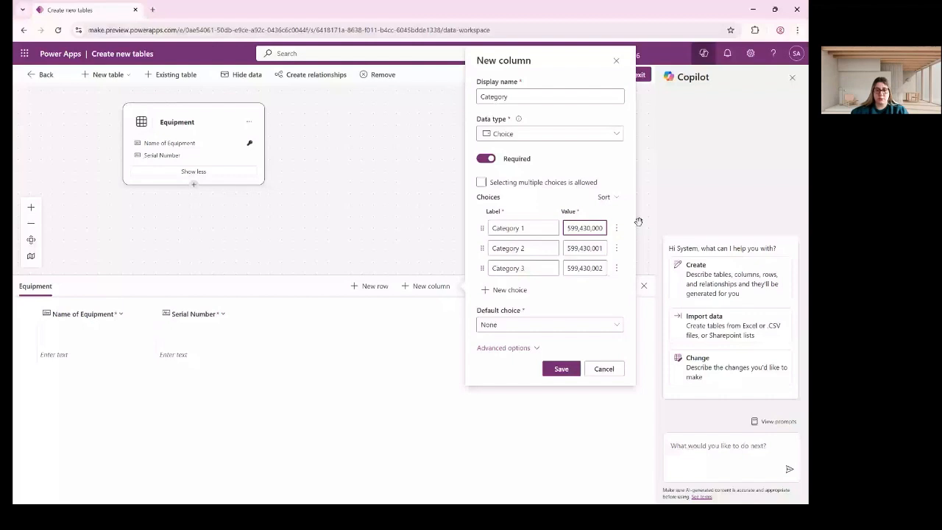
pyautogui.doubleClick(584, 228)
pyautogui.write('1')
pyautogui.doubleClick(583, 249)
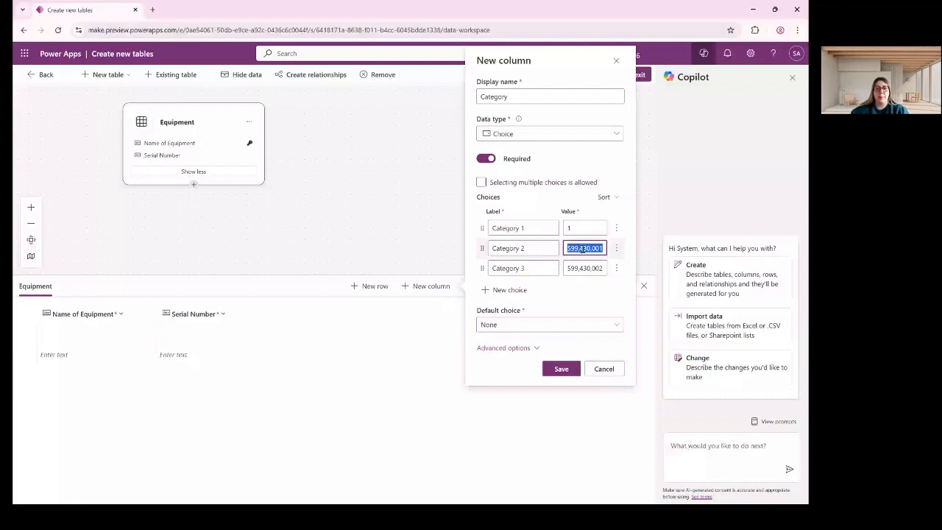
pyautogui.write('2')
pyautogui.press('Tab')
pyautogui.write('3')
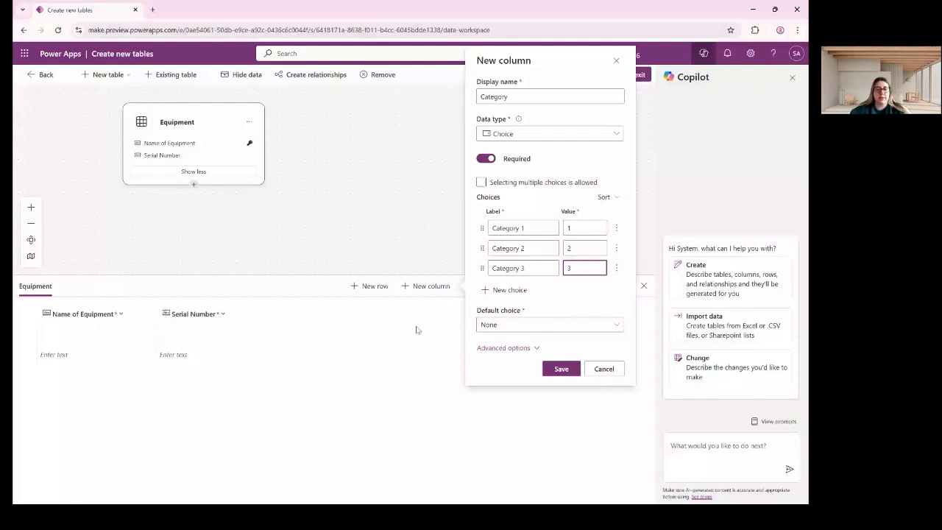
# Leave the default choice as None and save the Category column.
pyautogui.click(540, 324)
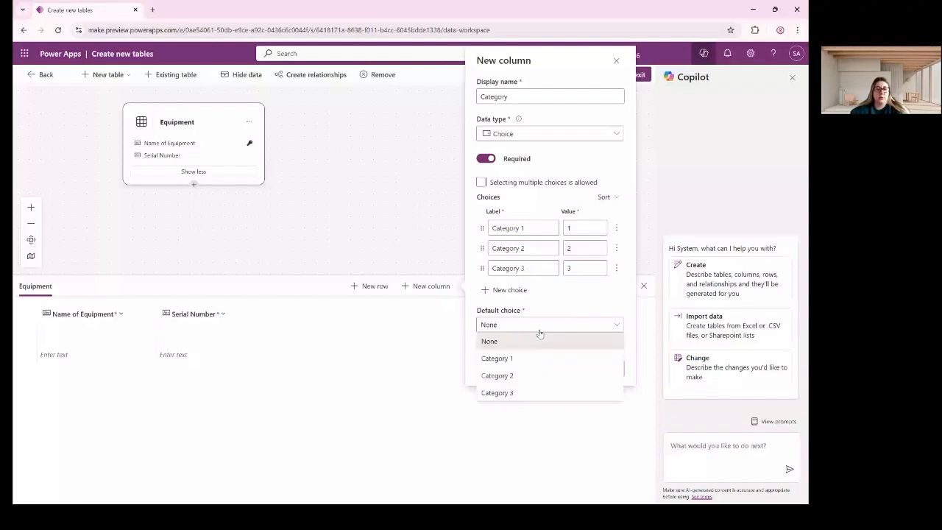
pyautogui.click(515, 359)
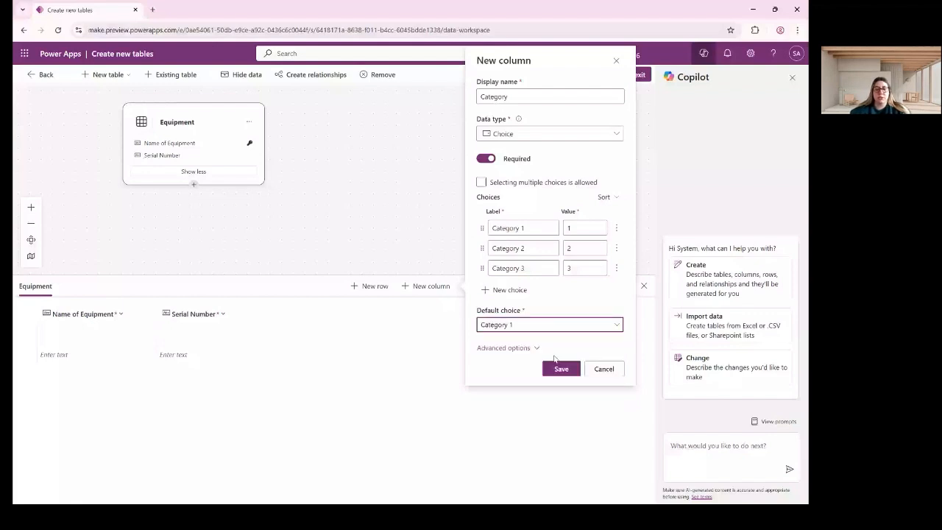
pyautogui.click(530, 326)
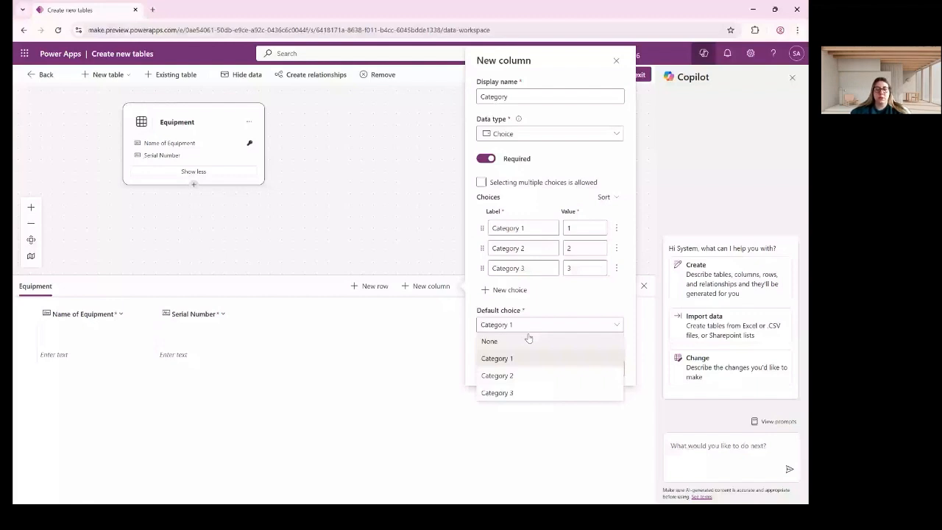
pyautogui.click(508, 341)
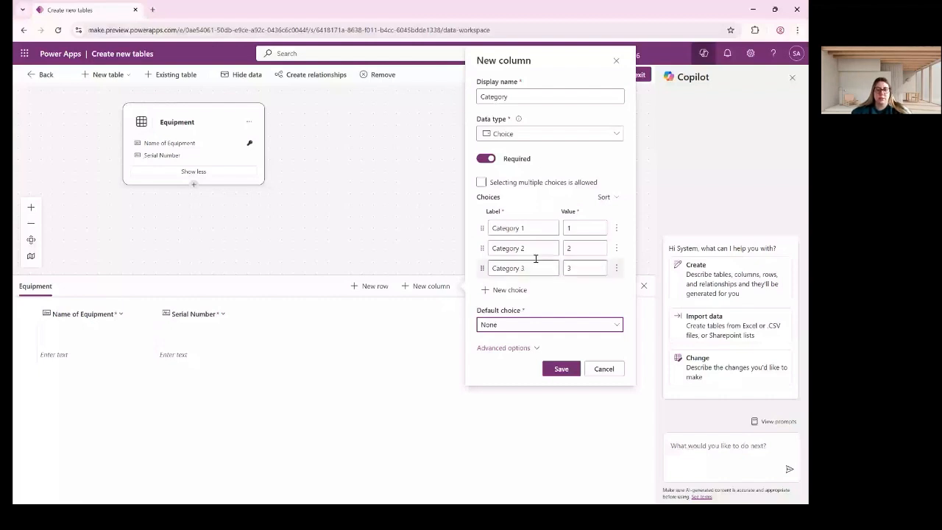
pyautogui.click(562, 369)
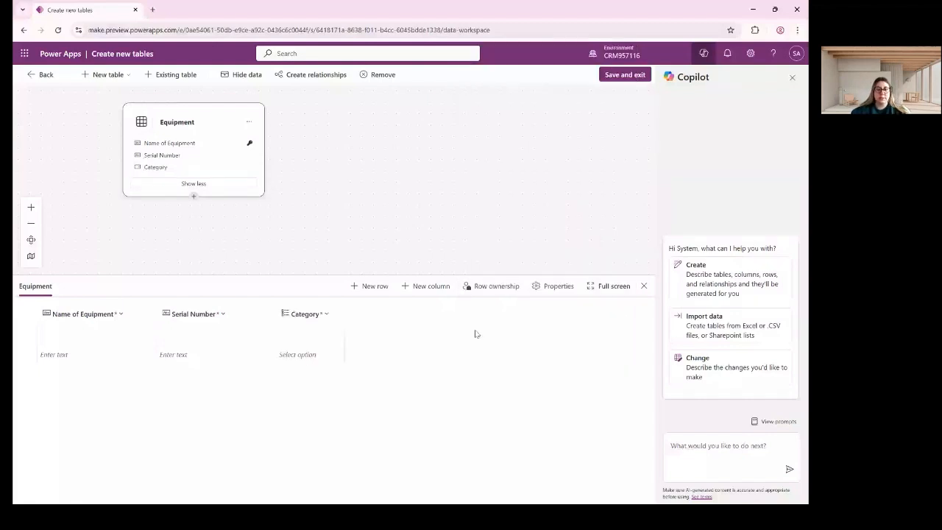
# Create a required 'Purchase Date' column of type Date and time with Date only format.
pyautogui.click(431, 287)
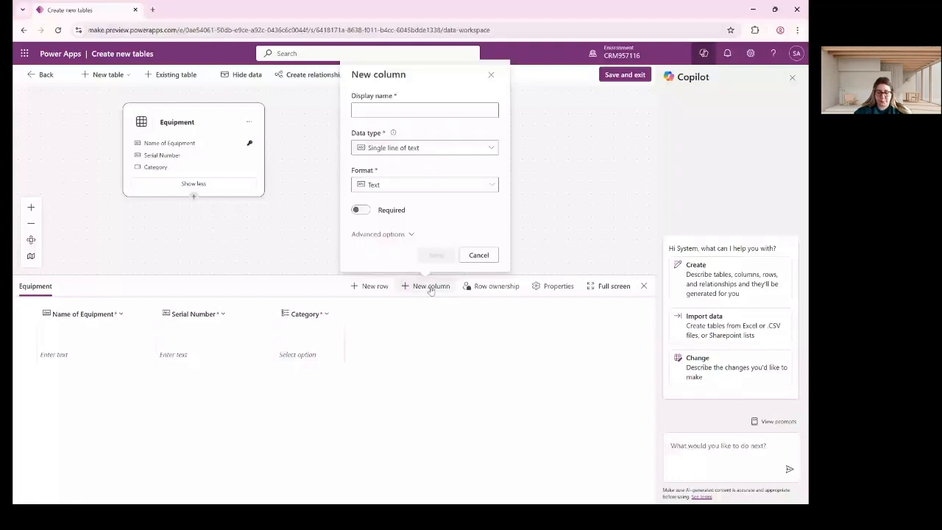
pyautogui.click(401, 110)
pyautogui.write('Pur')
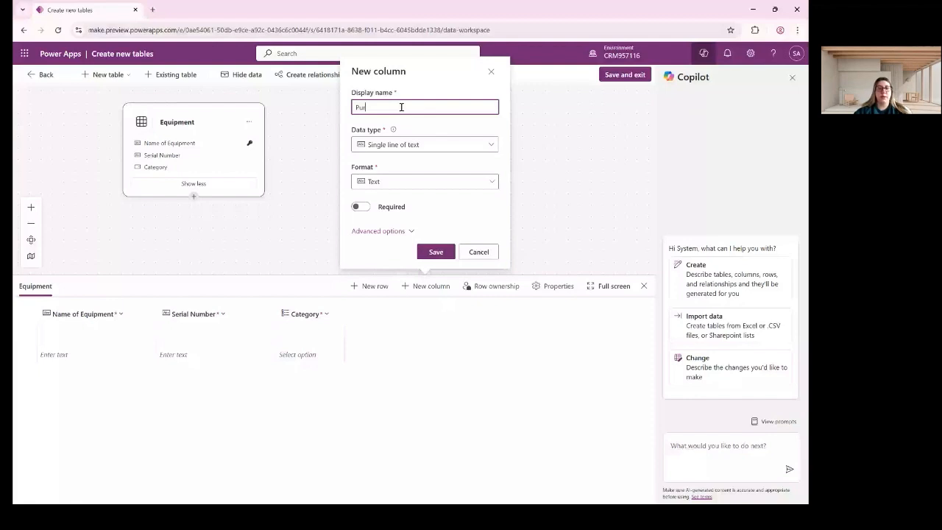
pyautogui.write('chase Date')
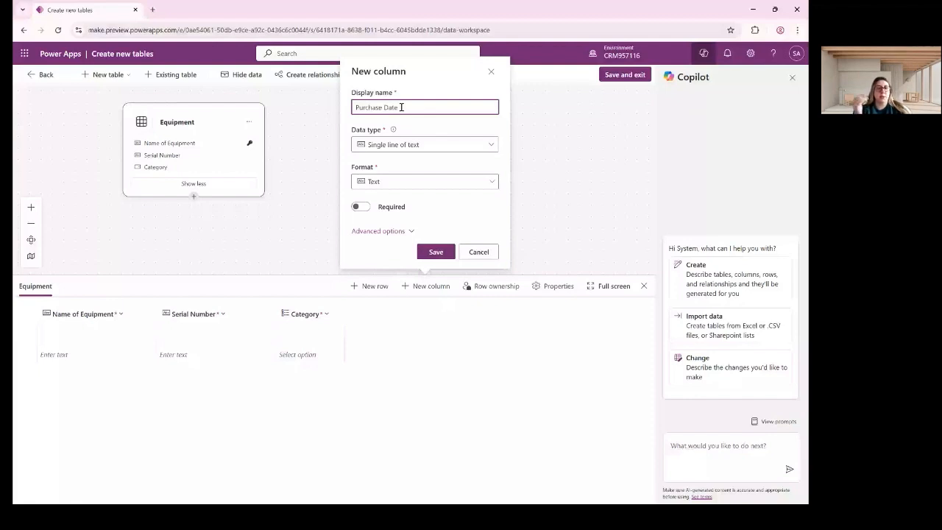
pyautogui.click(426, 148)
pyautogui.click(399, 220)
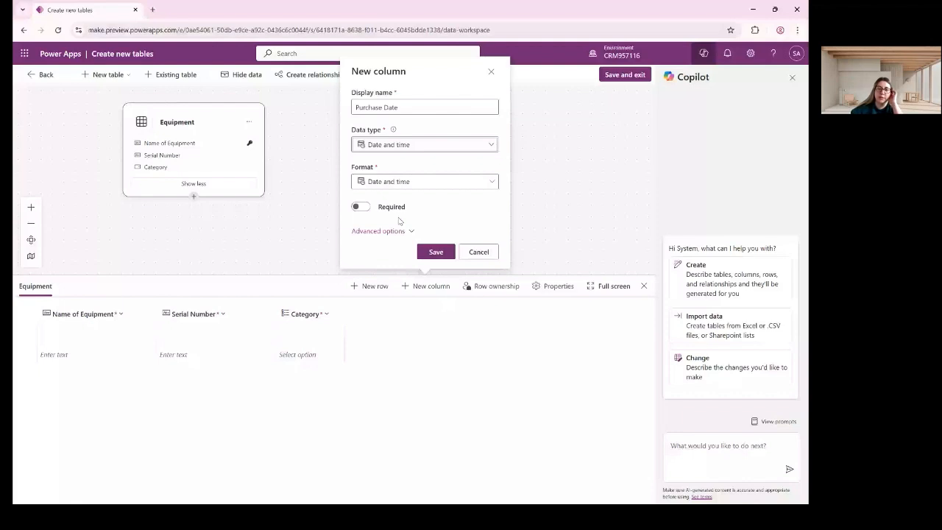
pyautogui.click(446, 184)
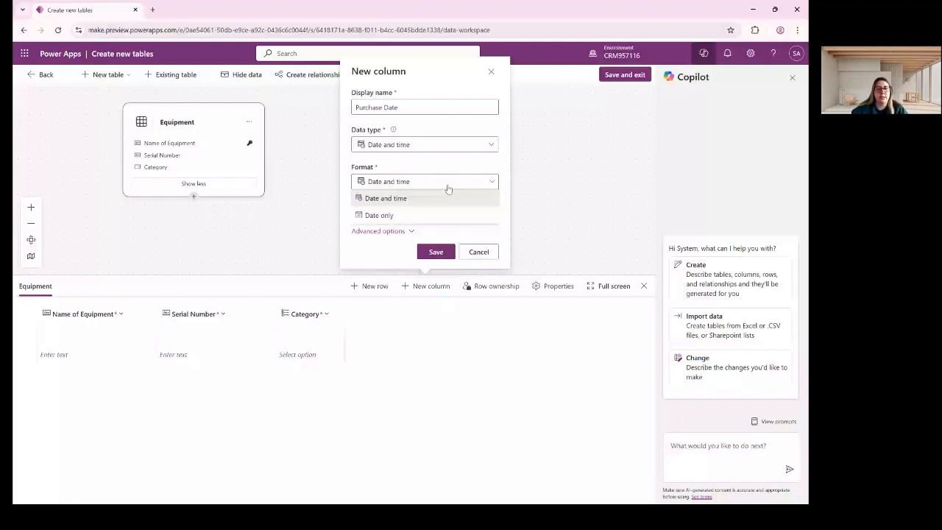
pyautogui.click(394, 215)
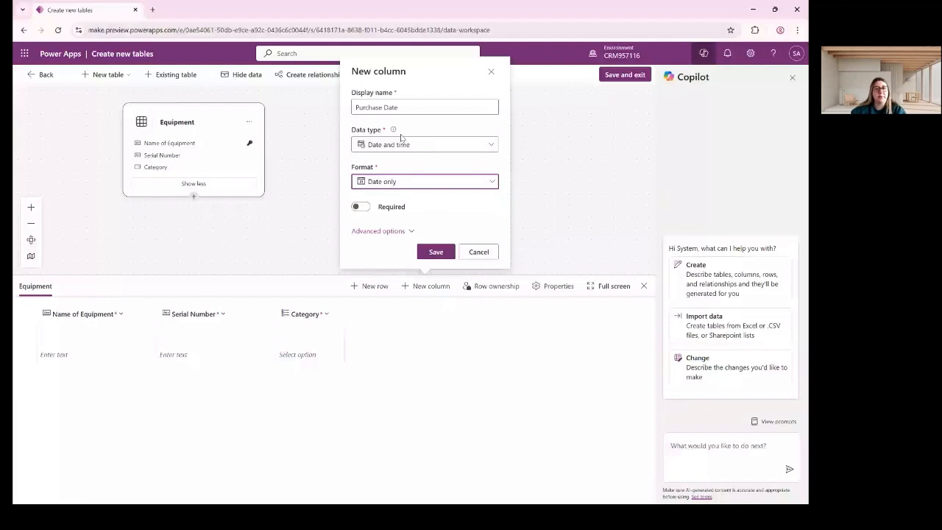
pyautogui.click(360, 206)
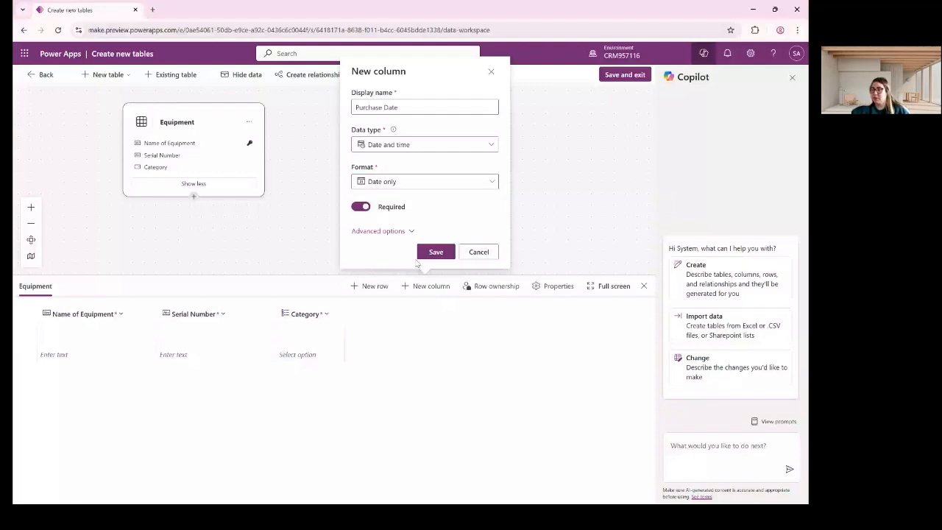
pyautogui.click(430, 252)
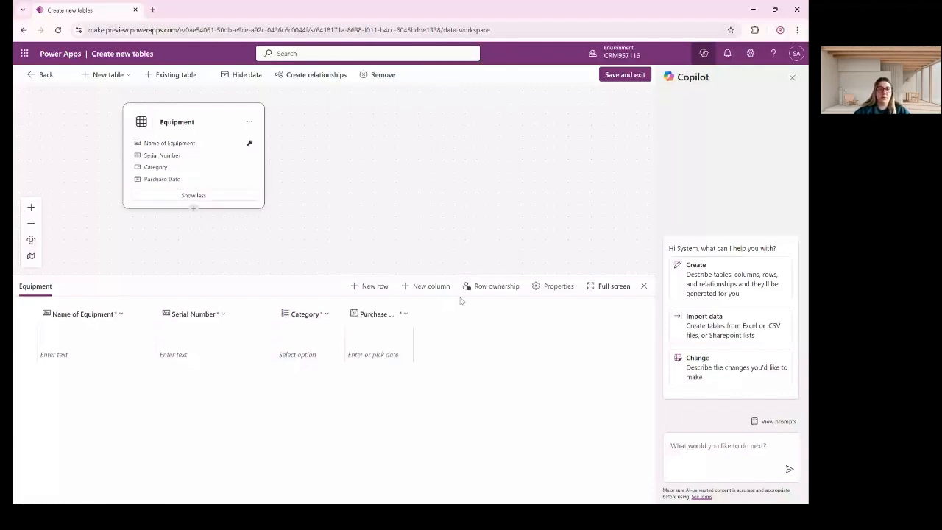
pyautogui.click(425, 285)
pyautogui.write('Q')
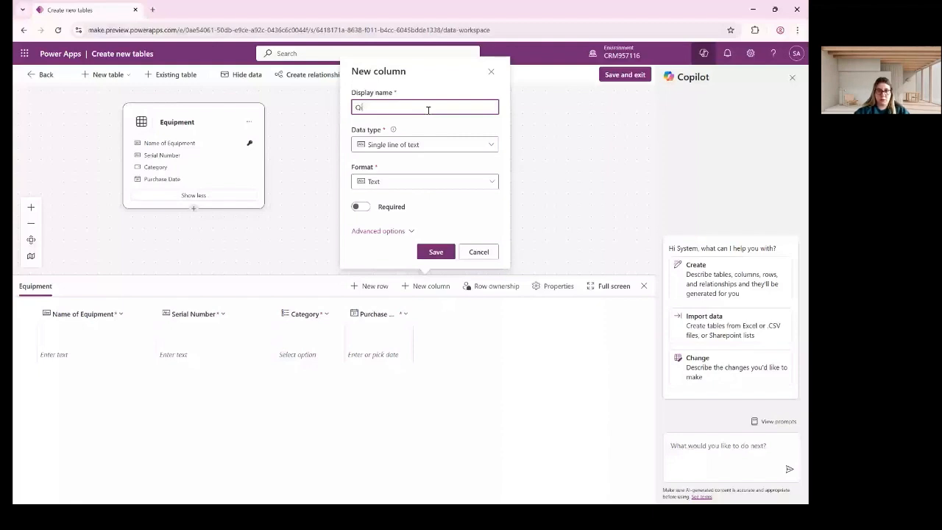
pyautogui.write('uantit')
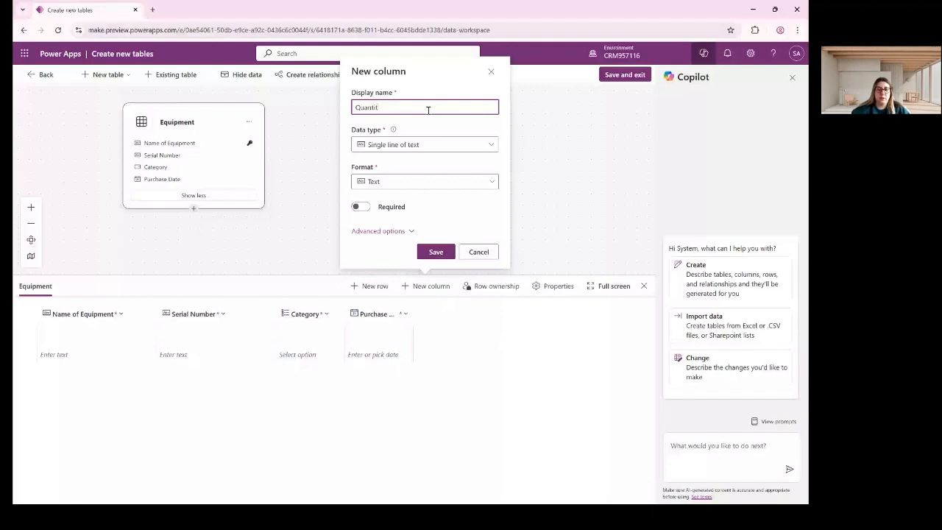
pyautogui.write('y')
pyautogui.click(430, 144)
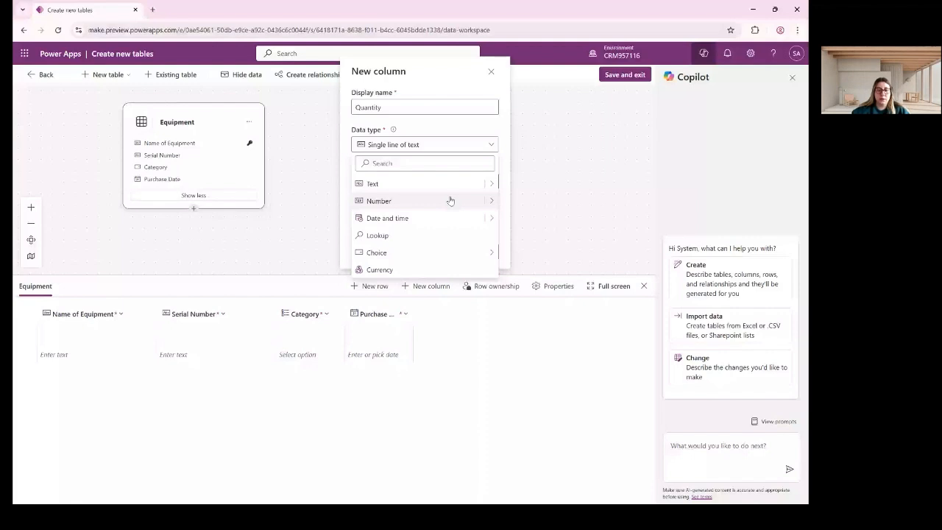
pyautogui.click(450, 200)
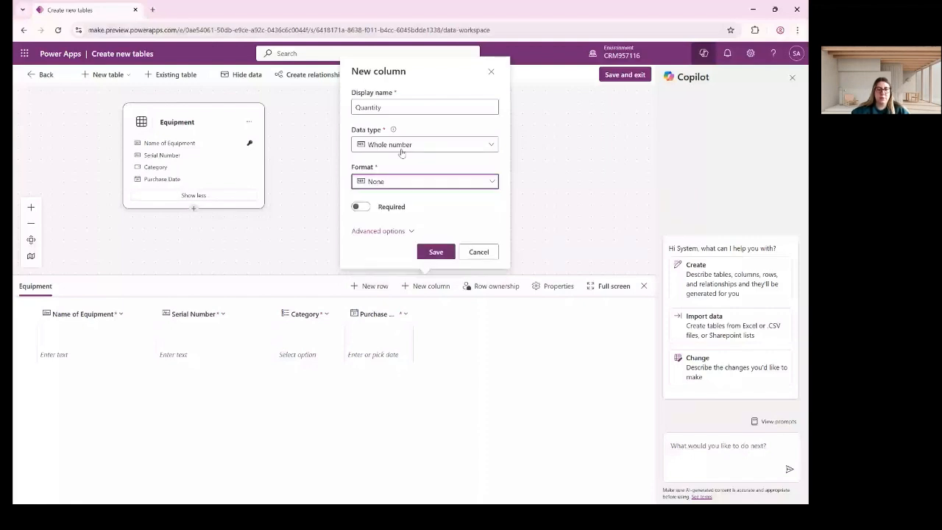
pyautogui.click(412, 181)
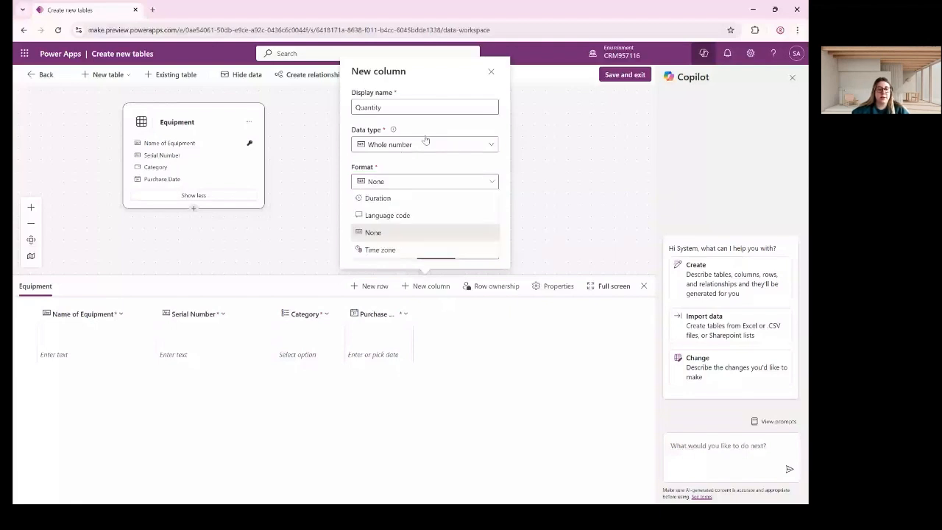
pyautogui.click(443, 267)
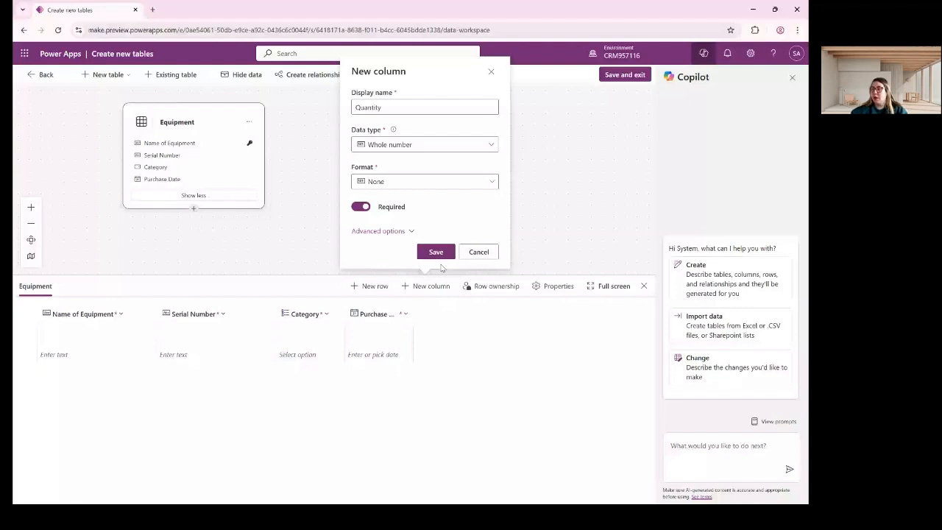
pyautogui.click(437, 253)
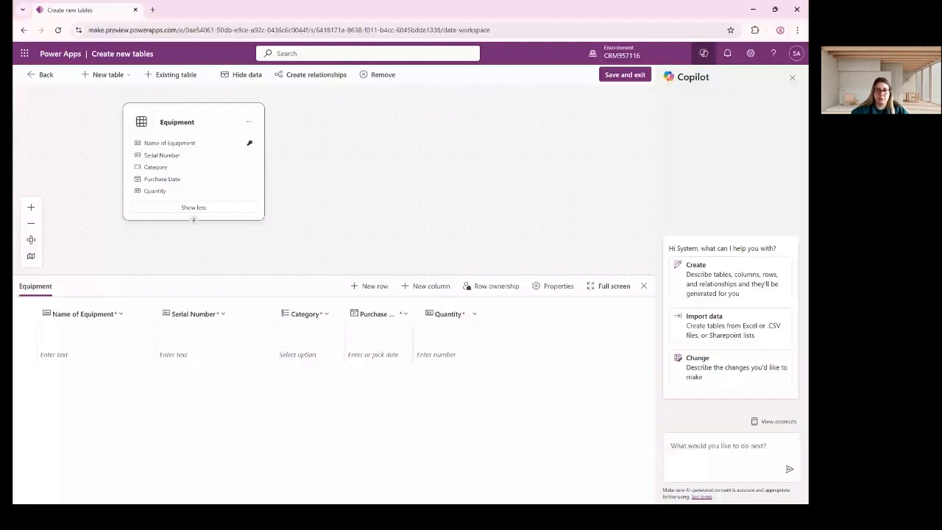
# Start a new Choice column and name it 'Region location'.
pyautogui.click(431, 285)
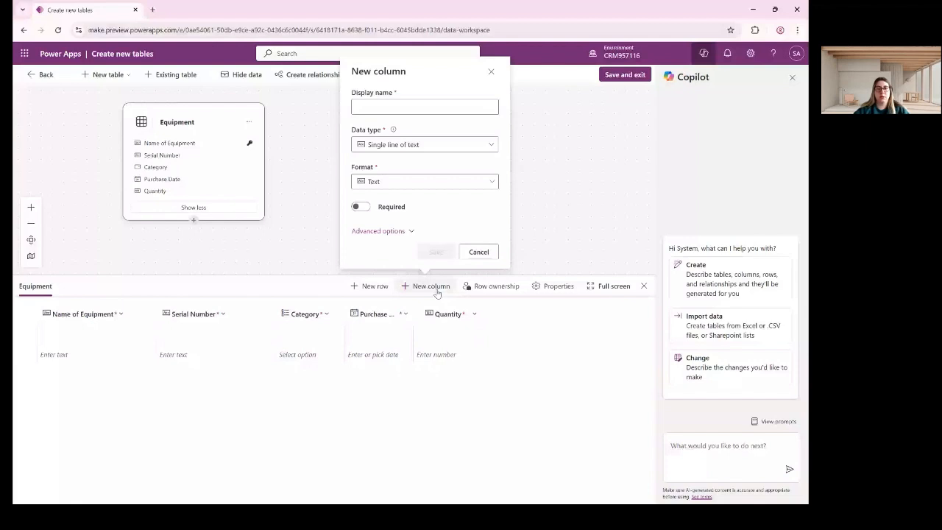
pyautogui.click(419, 107)
pyautogui.write('Location')
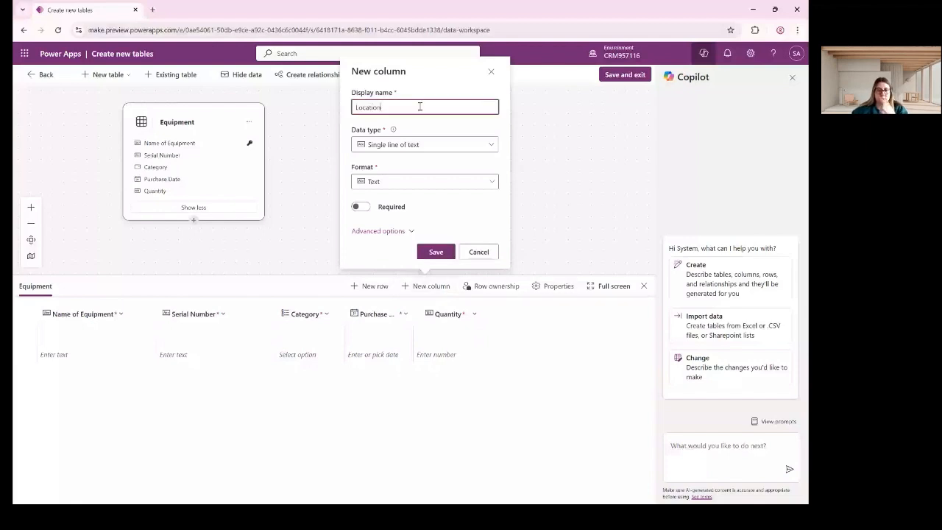
pyautogui.click(431, 145)
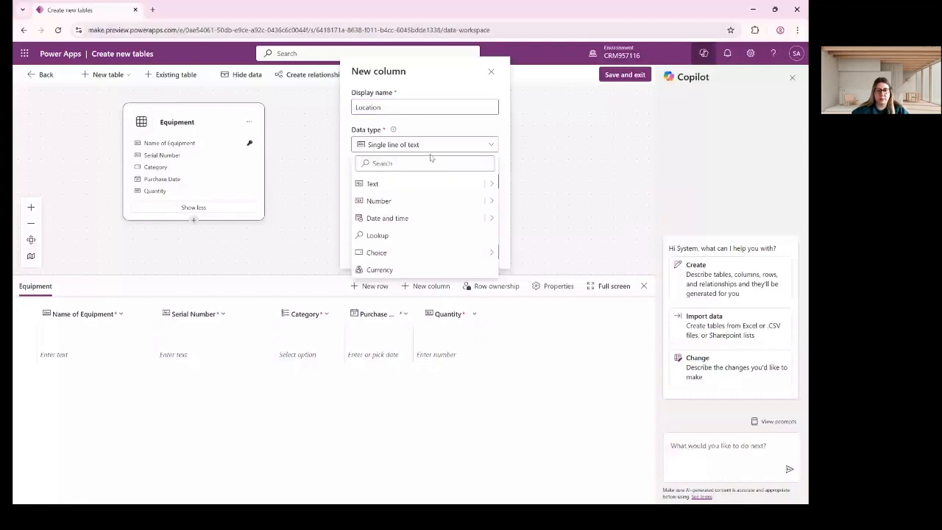
pyautogui.click(376, 253)
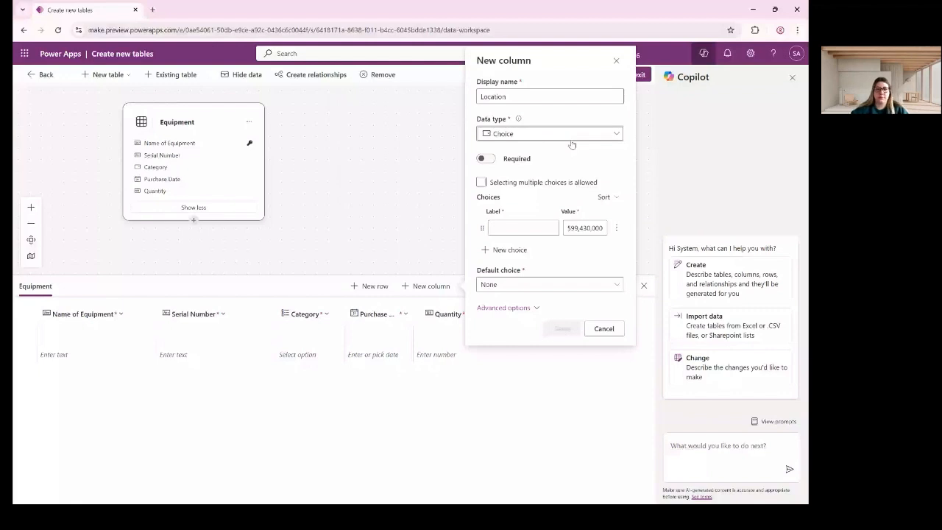
pyautogui.click(525, 95)
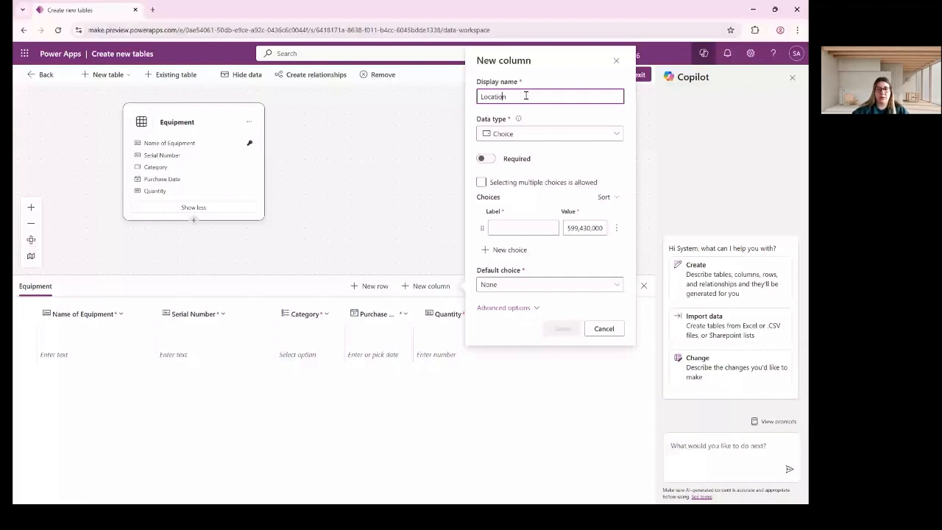
pyautogui.press('Left')
pyautogui.press('Left')
pyautogui.press('Left')
pyautogui.press('Left')
pyautogui.press('Left')
pyautogui.press('Left')
pyautogui.press('BackSpace')
pyautogui.write('Region l')
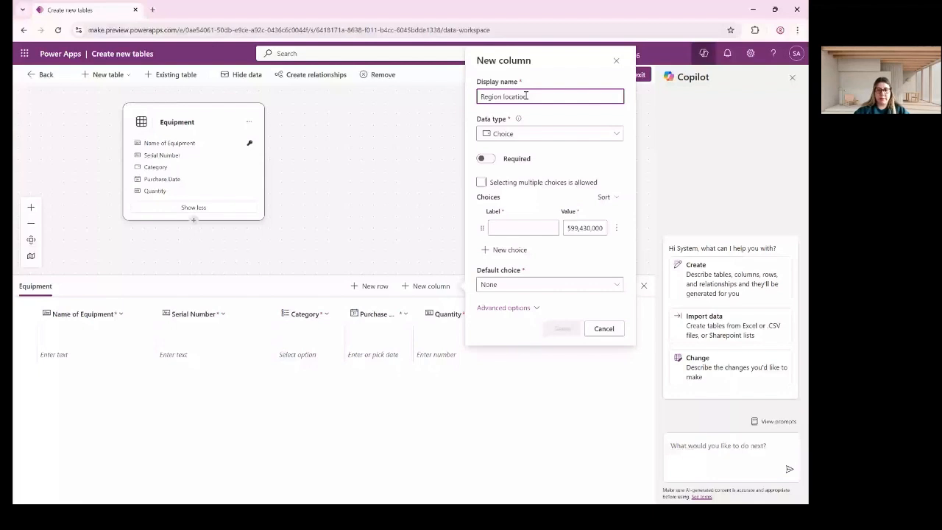
# Add the choices Africa, Europe, Asia and America and save the Region location column.
pyautogui.click(508, 227)
pyautogui.write('aFR')
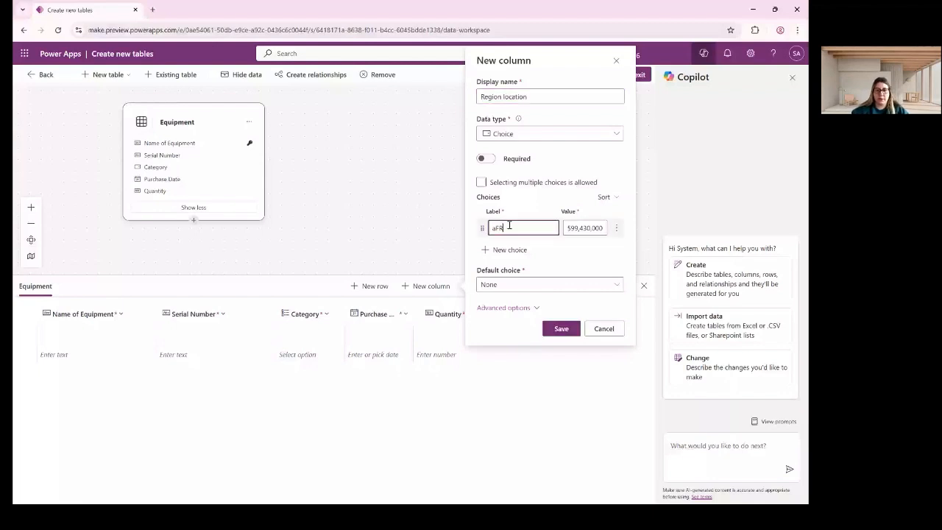
pyautogui.write('ica')
pyautogui.click(515, 250)
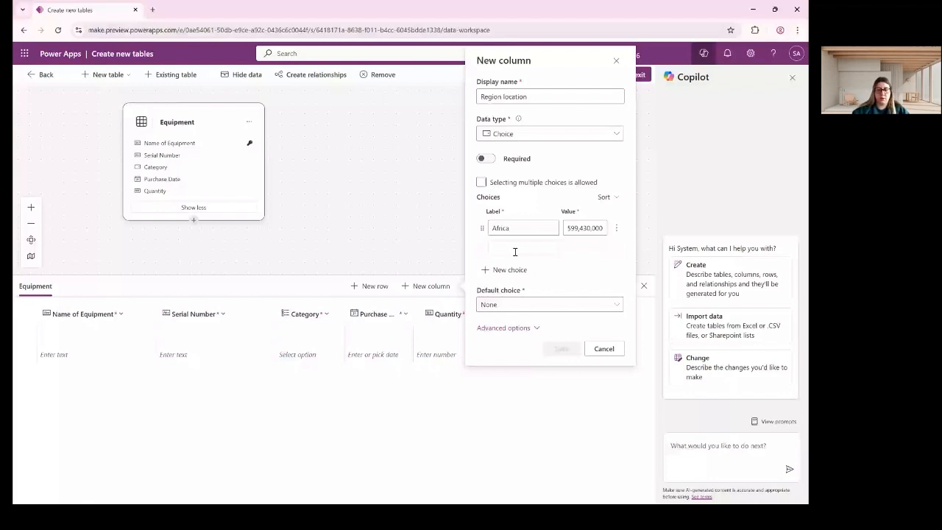
pyautogui.write('Europe')
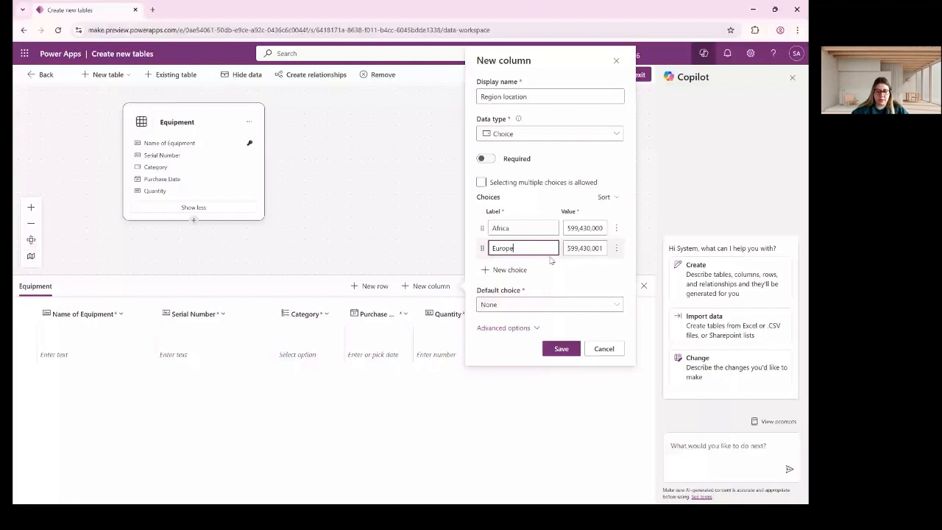
pyautogui.press('Return')
pyautogui.write('Asia')
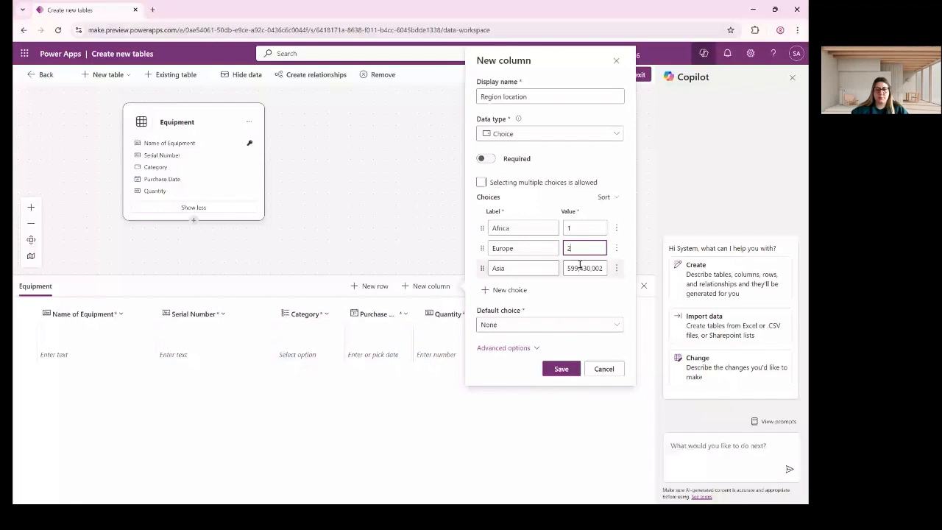
pyautogui.click(525, 290)
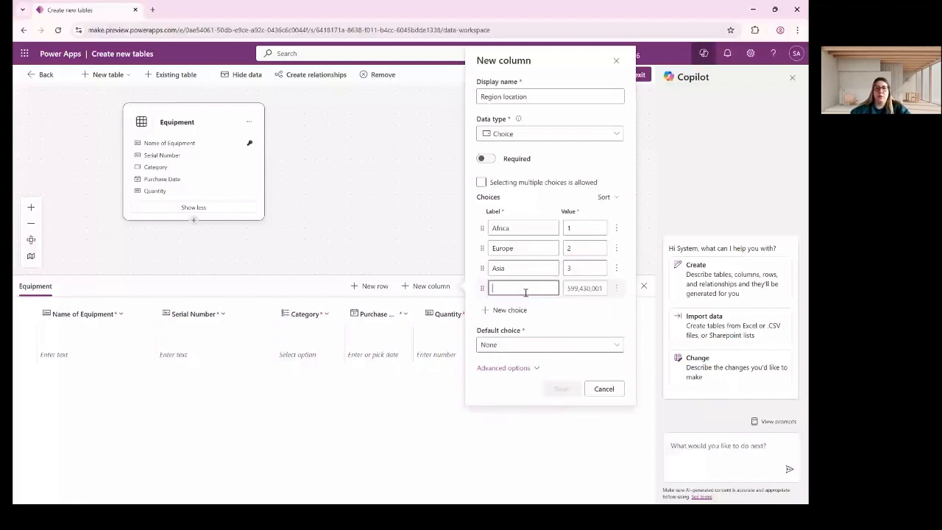
pyautogui.write('America')
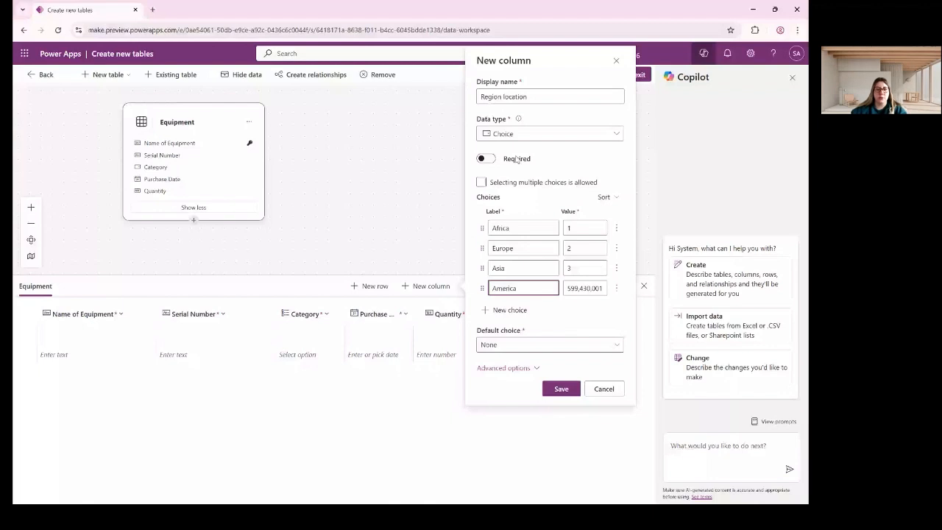
pyautogui.click(557, 388)
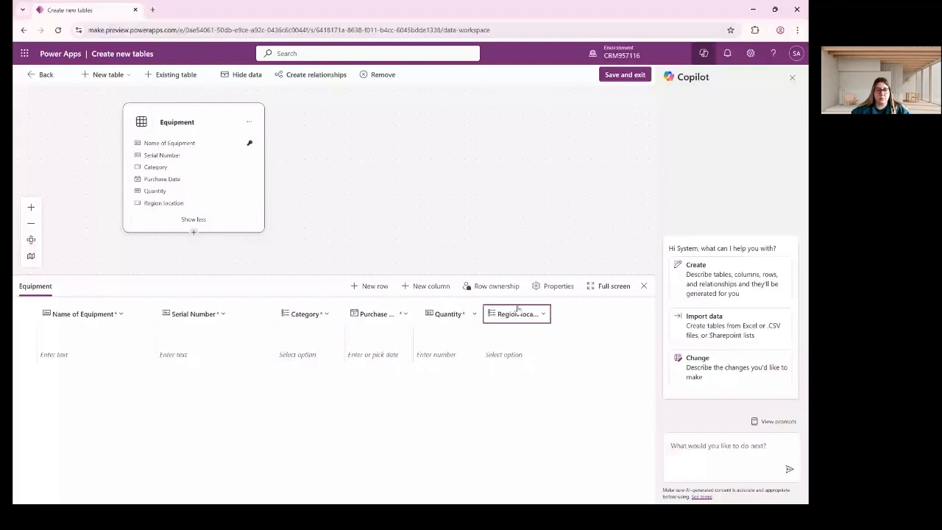
# Create a 'Status' Choice column with Active and Inactive options and save it.
pyautogui.click(425, 286)
pyautogui.write('Status')
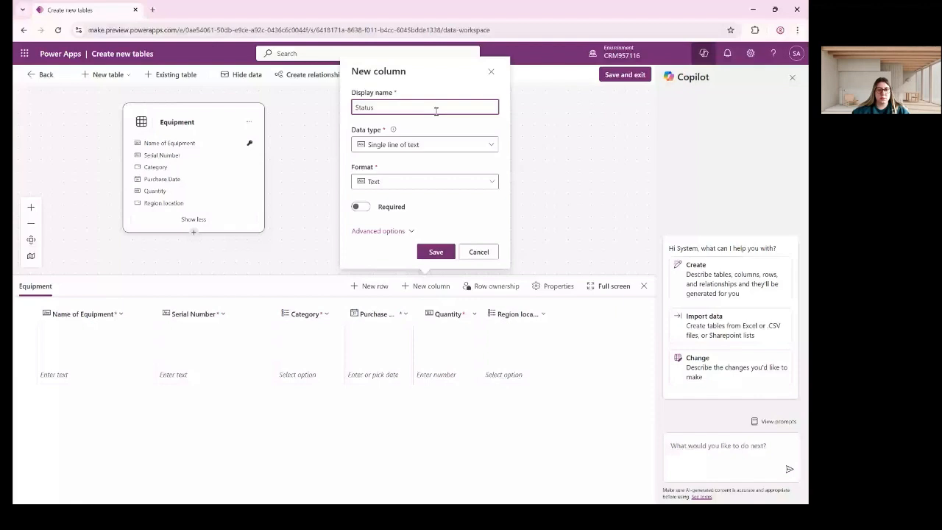
pyautogui.click(427, 144)
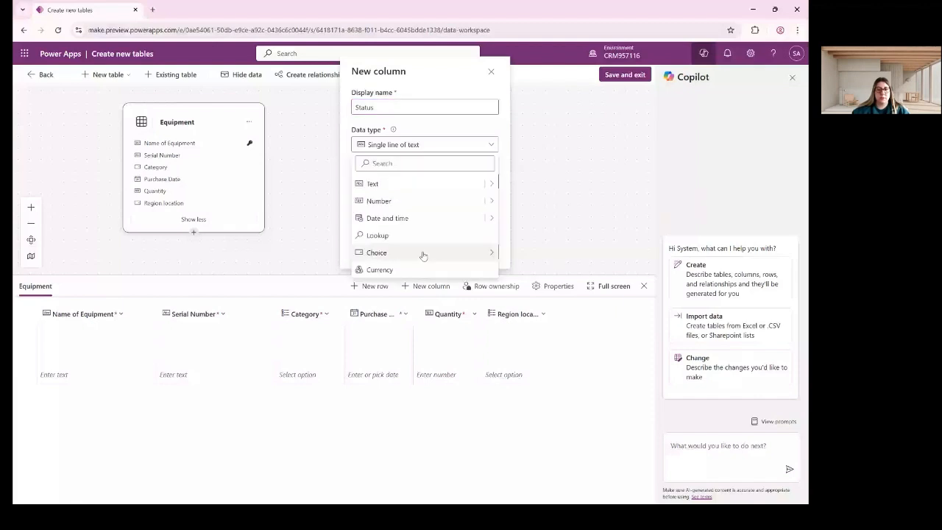
pyautogui.click(423, 253)
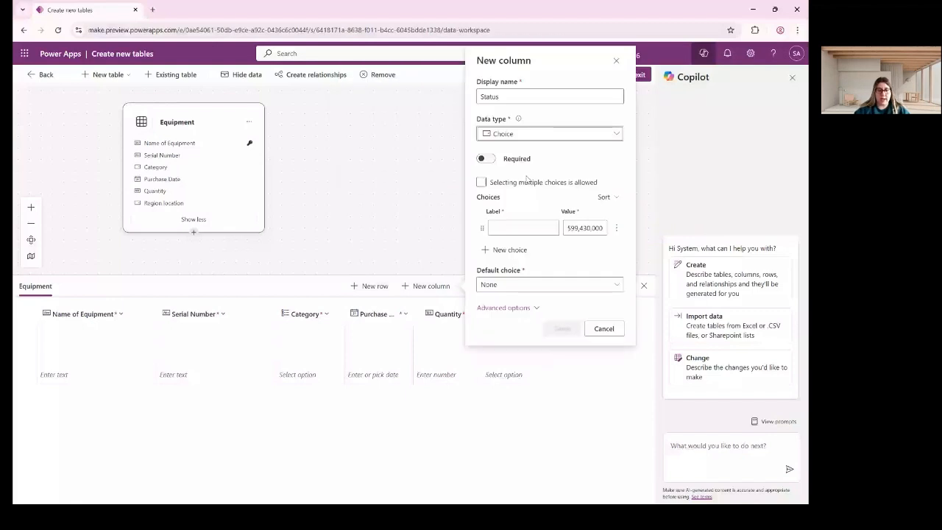
pyautogui.click(514, 226)
pyautogui.write('Ac')
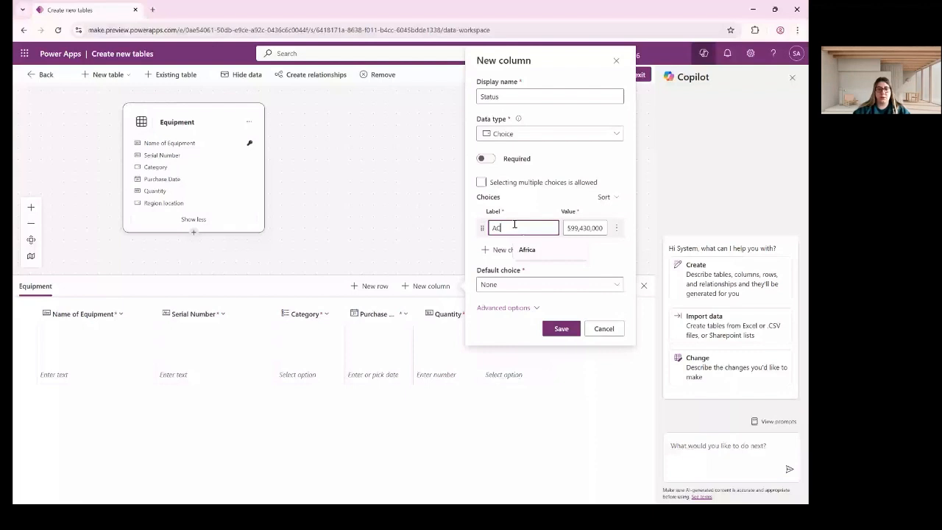
pyautogui.write('tive')
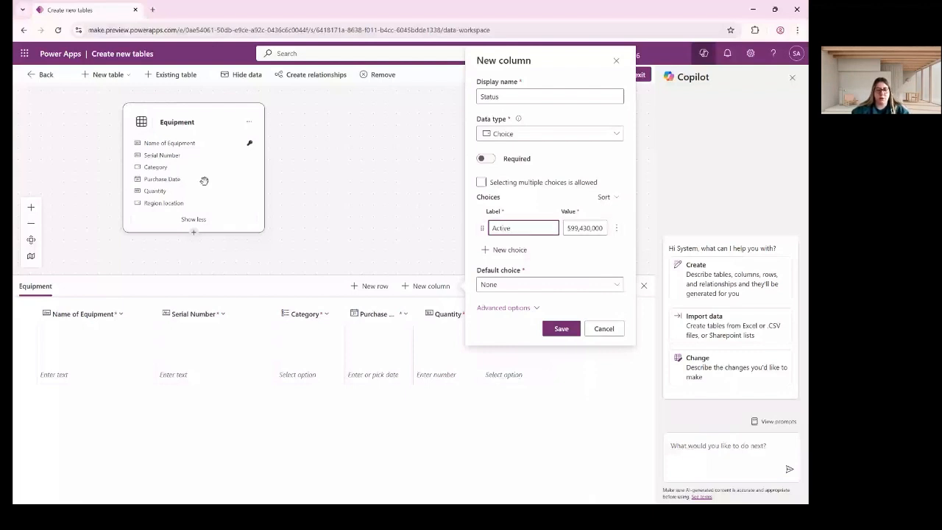
pyautogui.click(510, 249)
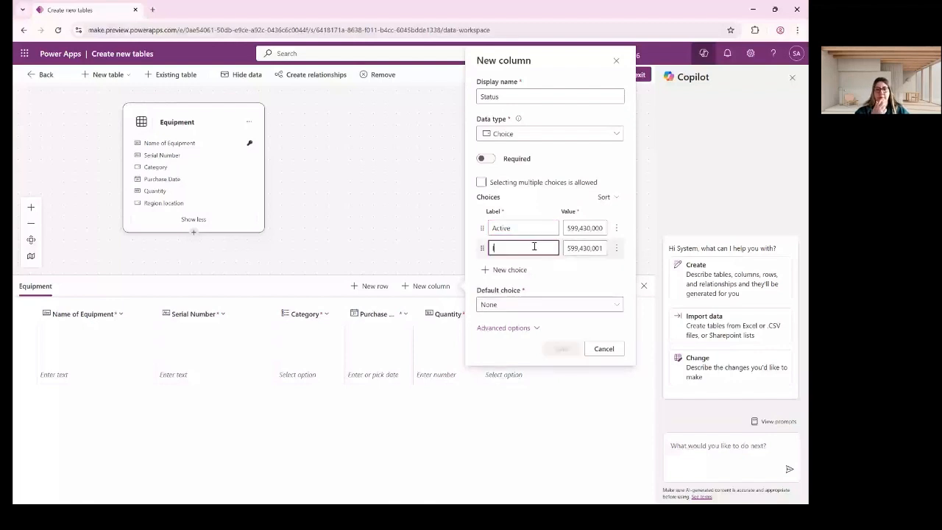
pyautogui.write('Inactive')
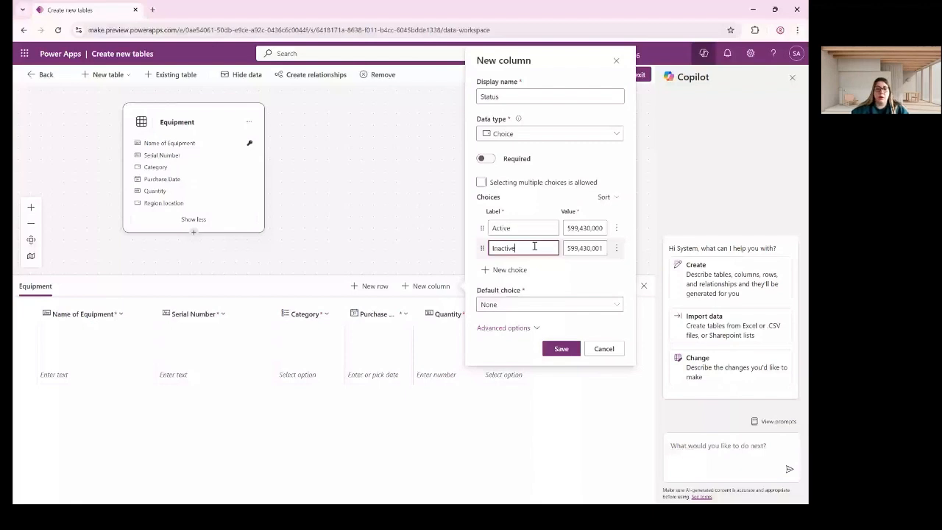
pyautogui.click(561, 349)
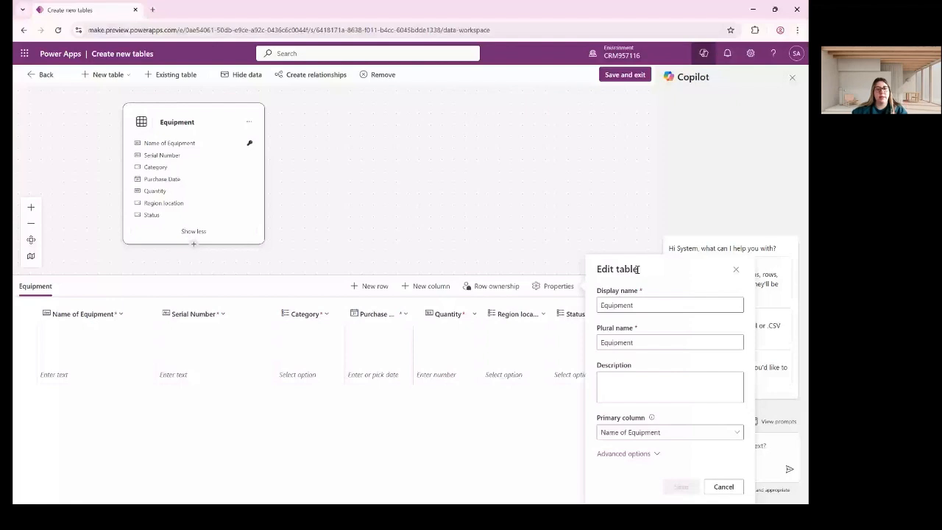
# Keep Name of Equipment as the primary column, review the schema name, and save the table properties.
pyautogui.click(699, 434)
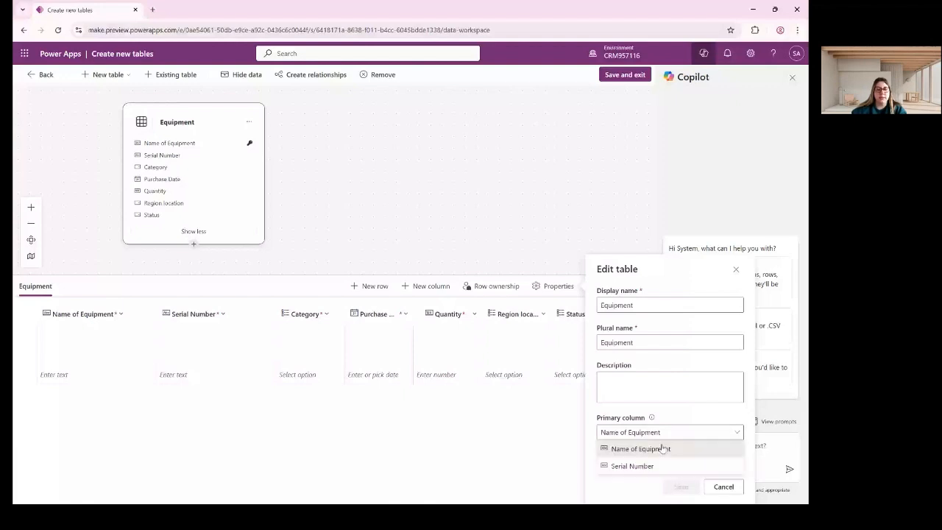
pyautogui.click(663, 449)
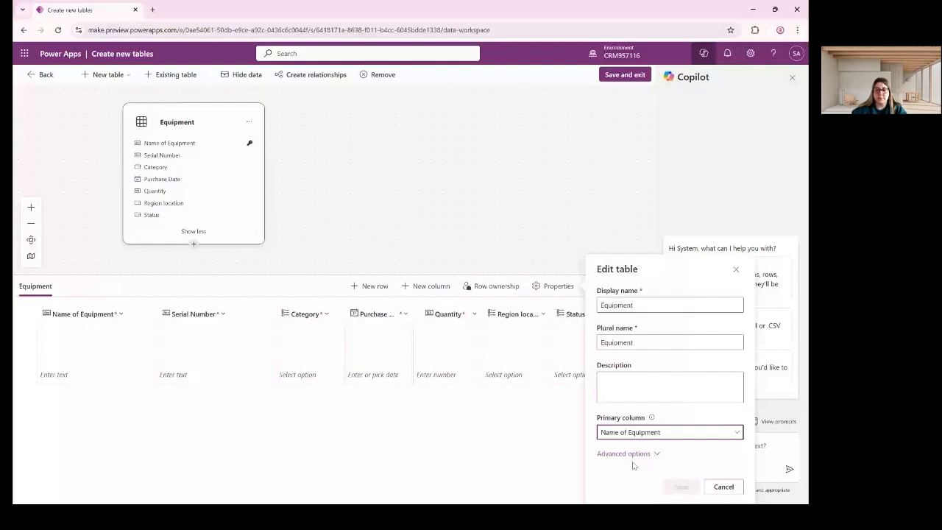
pyautogui.click(631, 454)
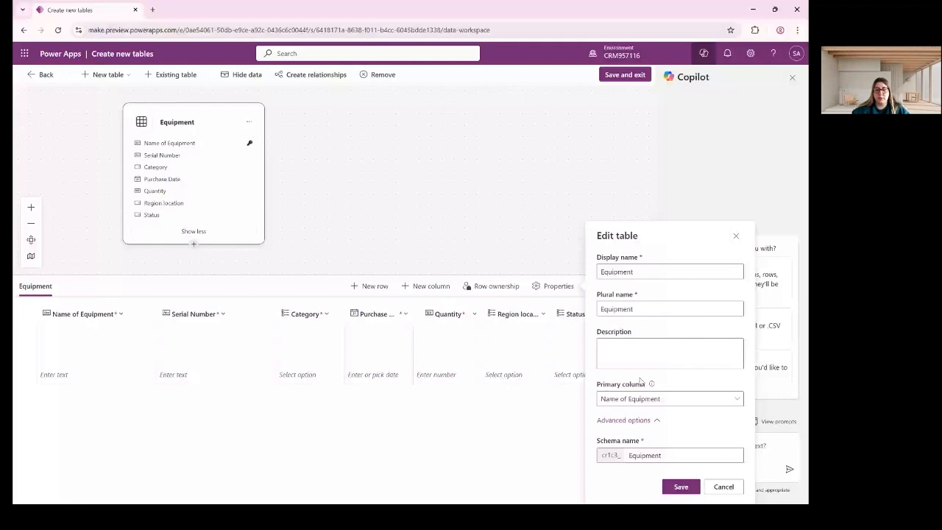
pyautogui.click(601, 455)
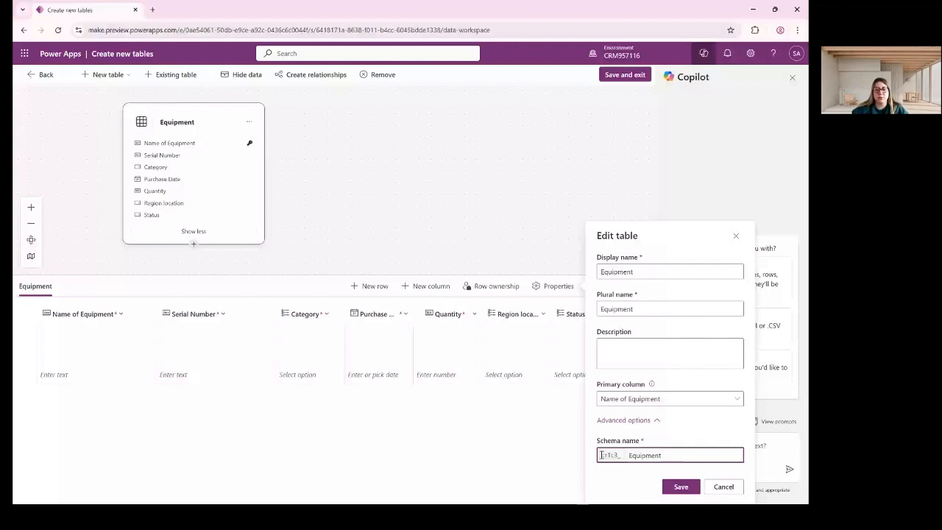
pyautogui.click(611, 456)
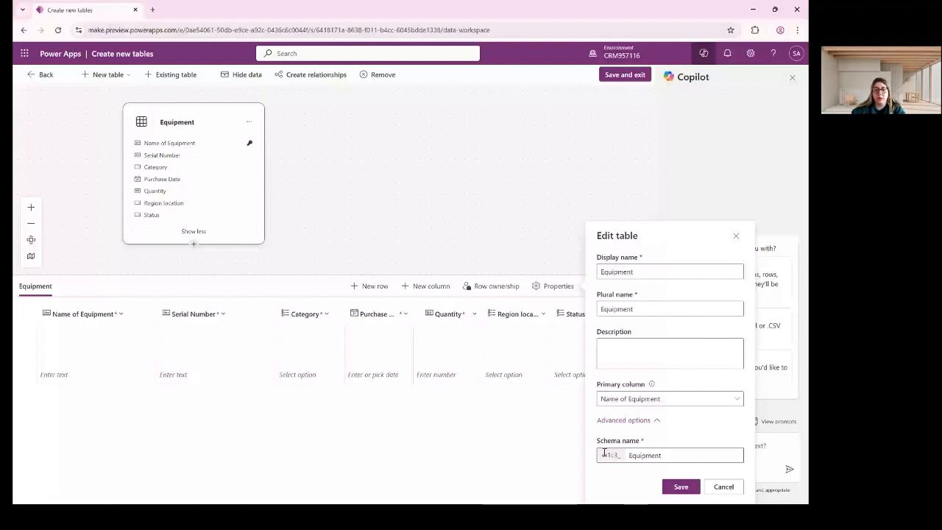
pyautogui.click(666, 488)
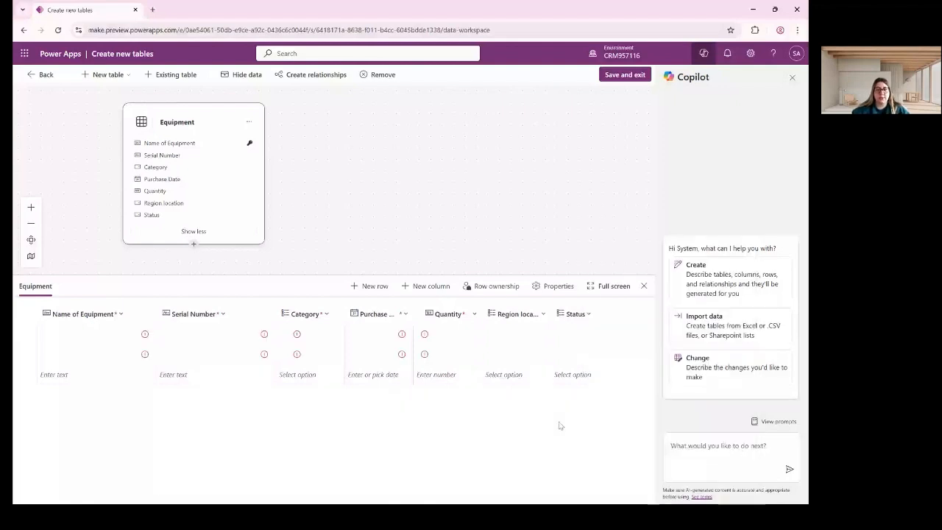
# Save and exit the table designer, confirming in the Done working? dialog.
pyautogui.click(632, 76)
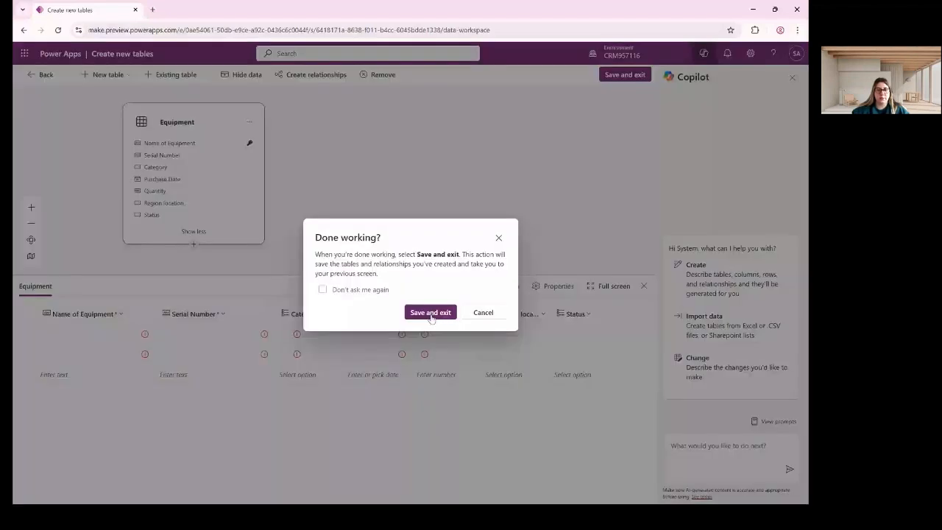
pyautogui.click(430, 313)
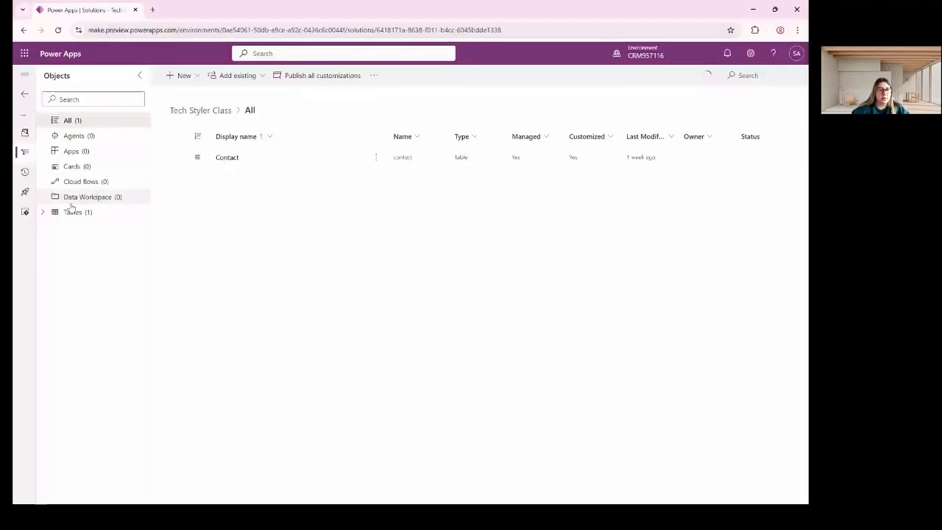
# Refresh the solution's Tables view and open the Equipment table's Columns list.
pyautogui.click(70, 202)
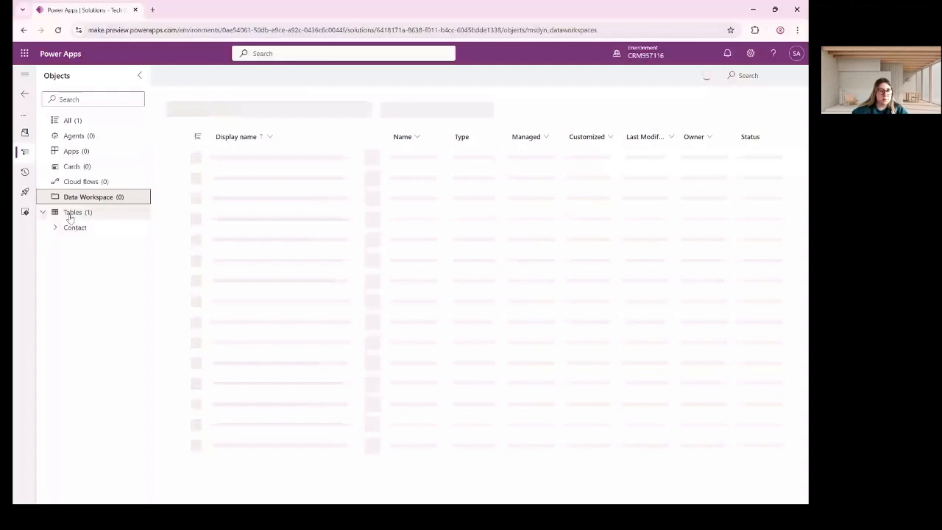
pyautogui.click(72, 213)
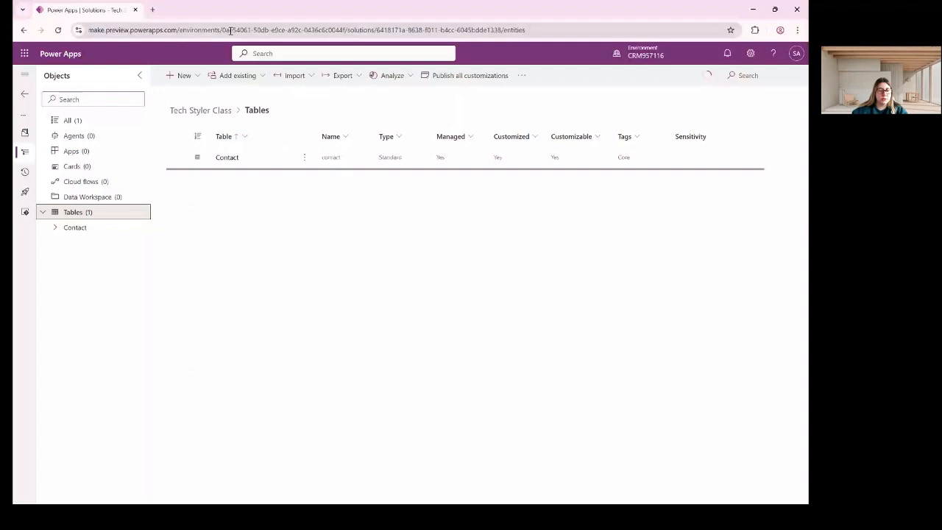
pyautogui.press('F5')
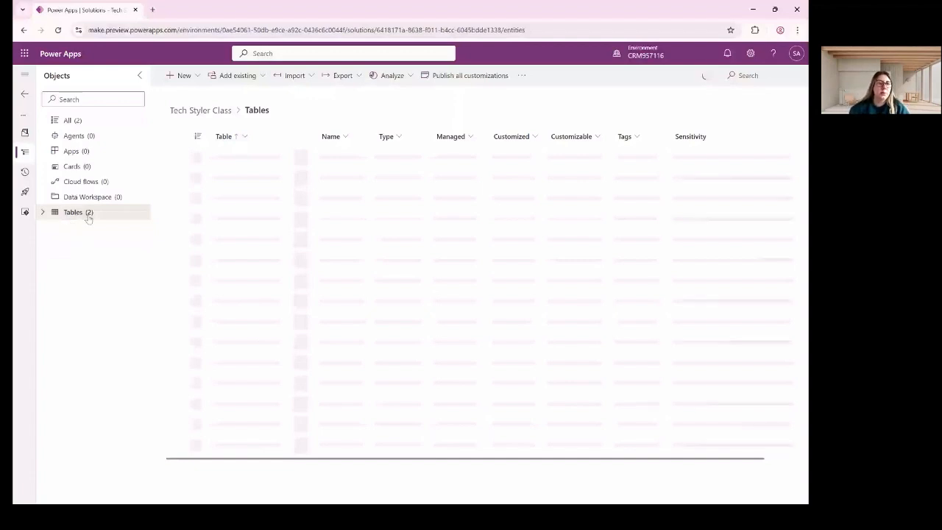
pyautogui.click(86, 213)
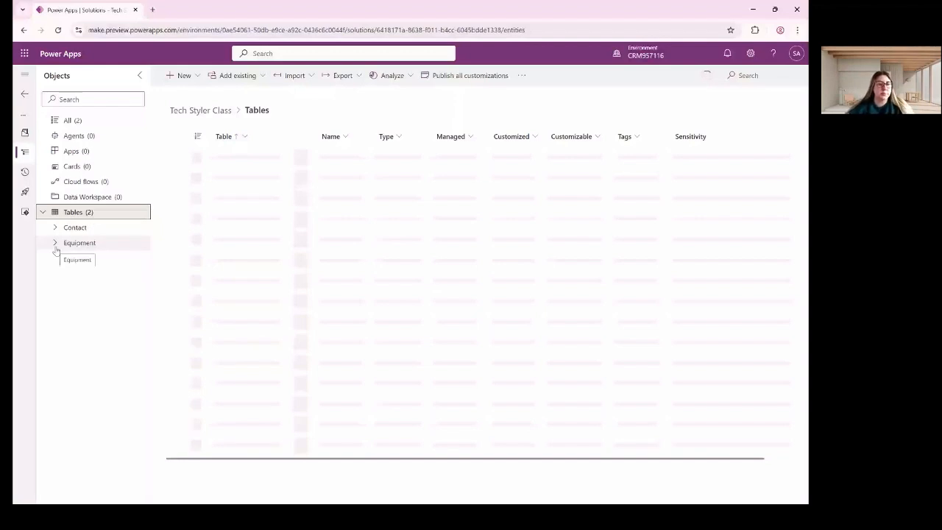
pyautogui.click(55, 246)
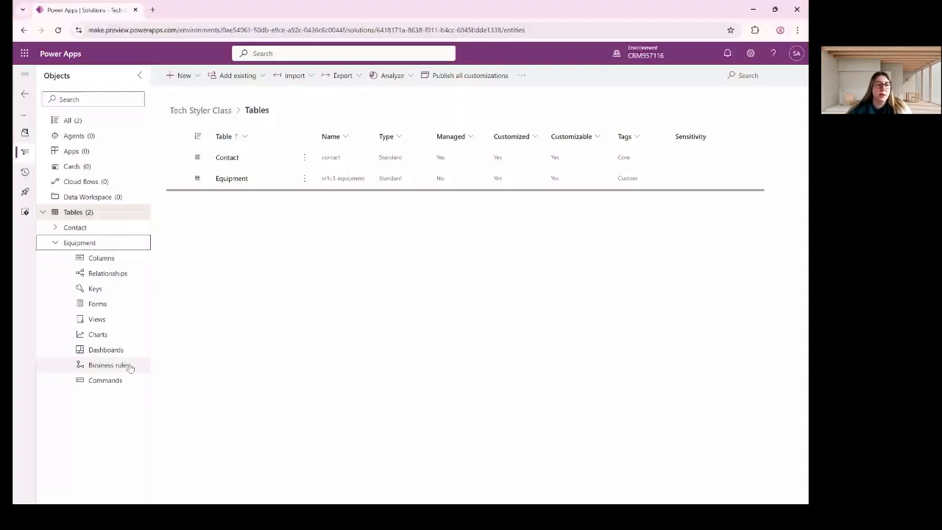
pyautogui.click(92, 262)
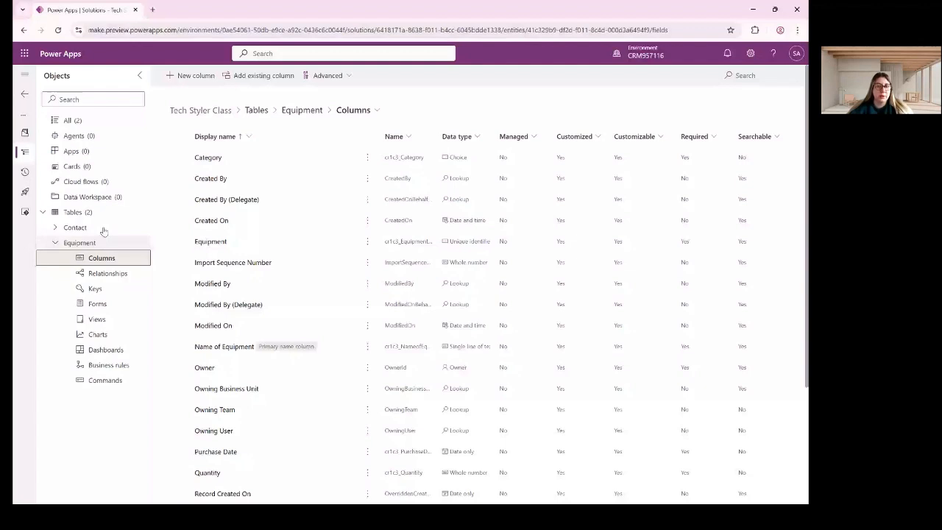
# Open the Status column and rename its choices Active/Inactive to Available and Unavailable.
pyautogui.click(192, 76)
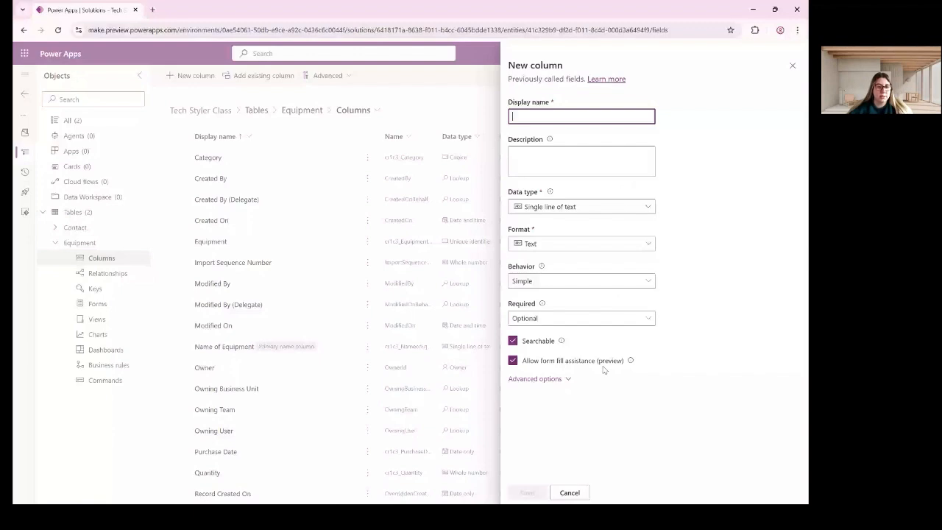
pyautogui.click(229, 293)
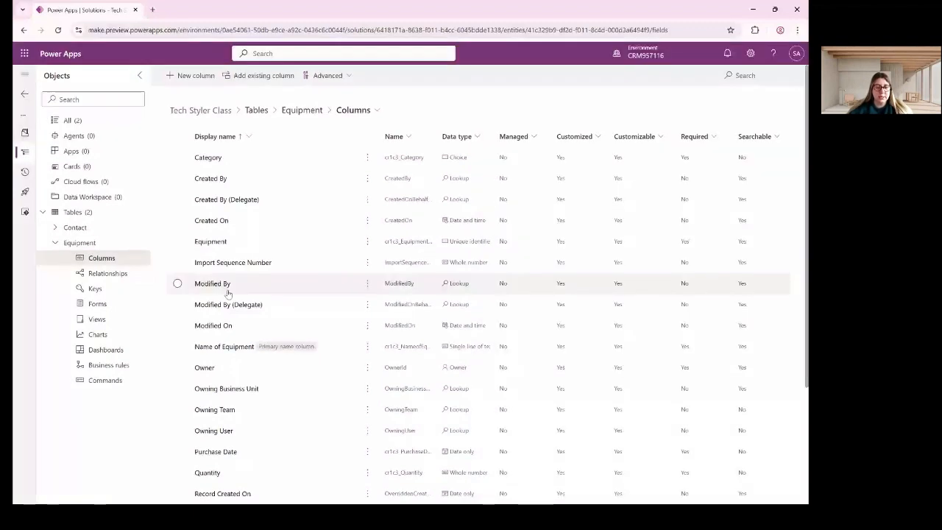
pyautogui.scroll(-2, 228, 293)
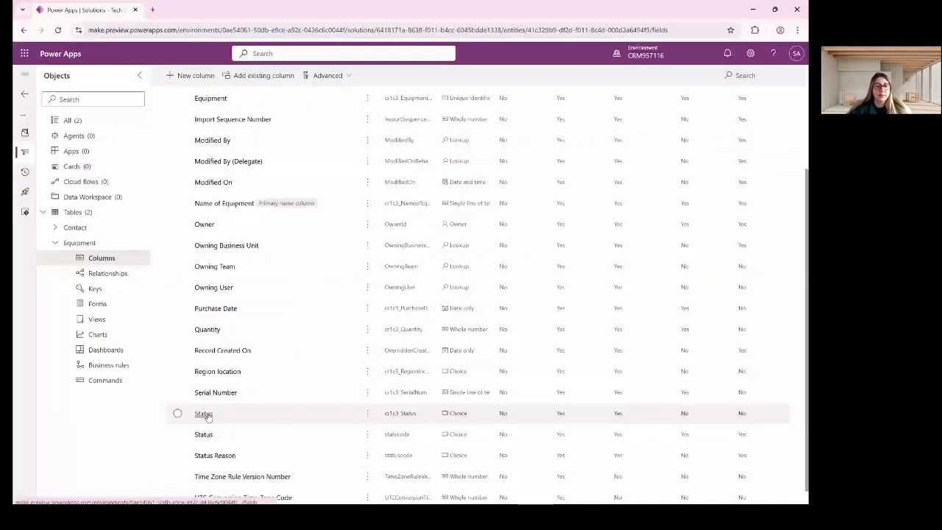
pyautogui.click(204, 415)
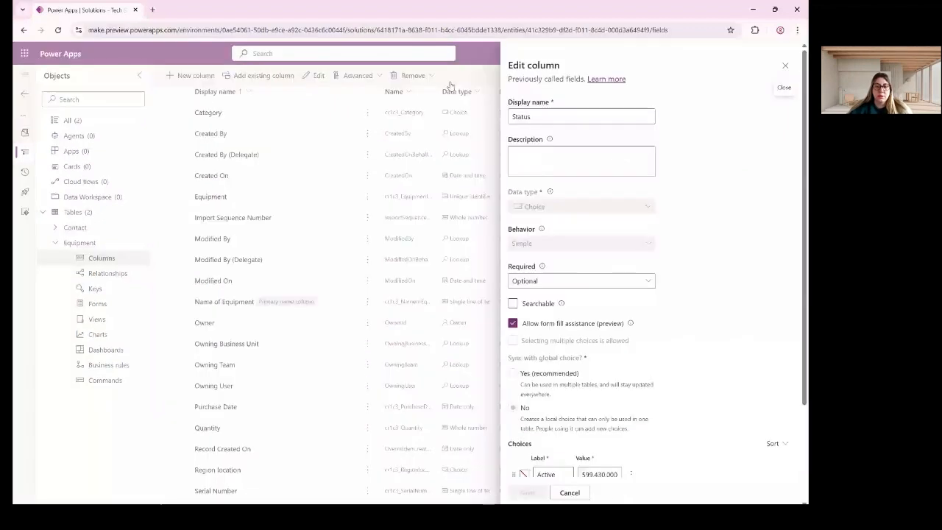
pyautogui.scroll(-2, 526, 357)
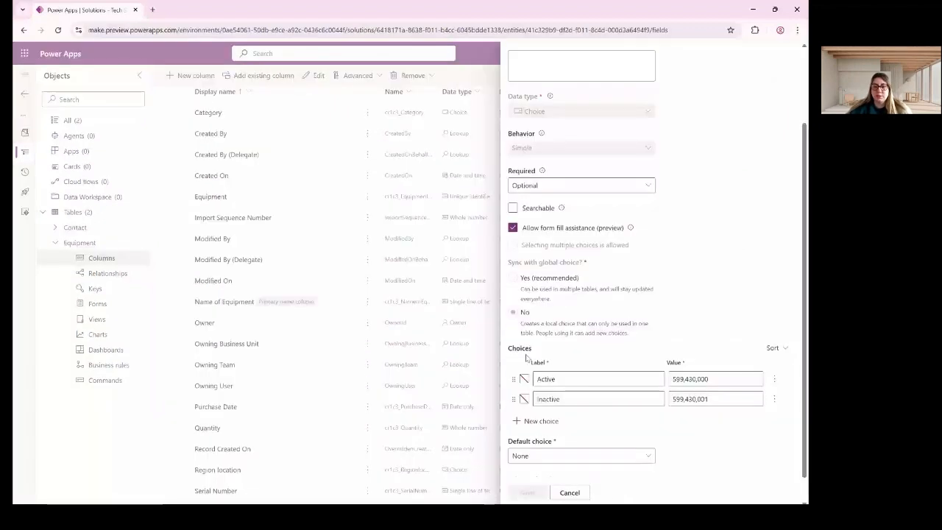
pyautogui.scroll(2, 527, 357)
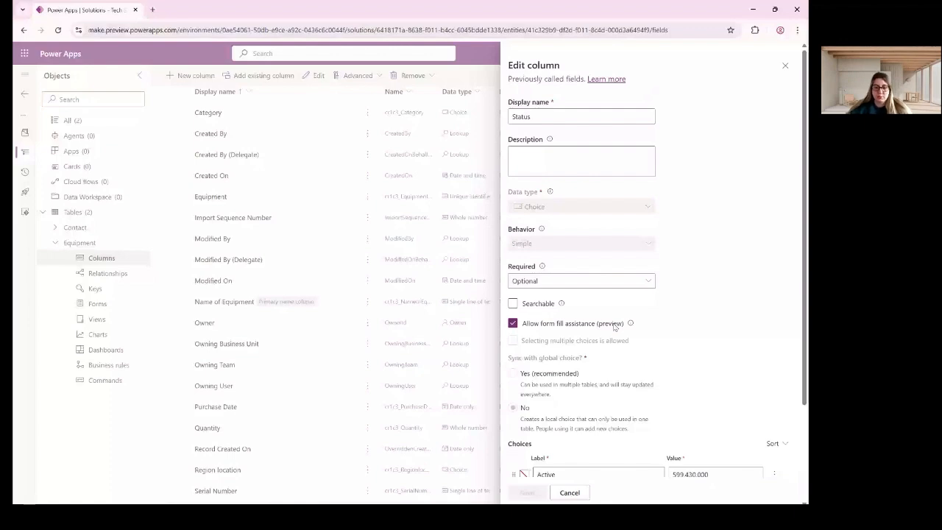
pyautogui.scroll(-3, 615, 327)
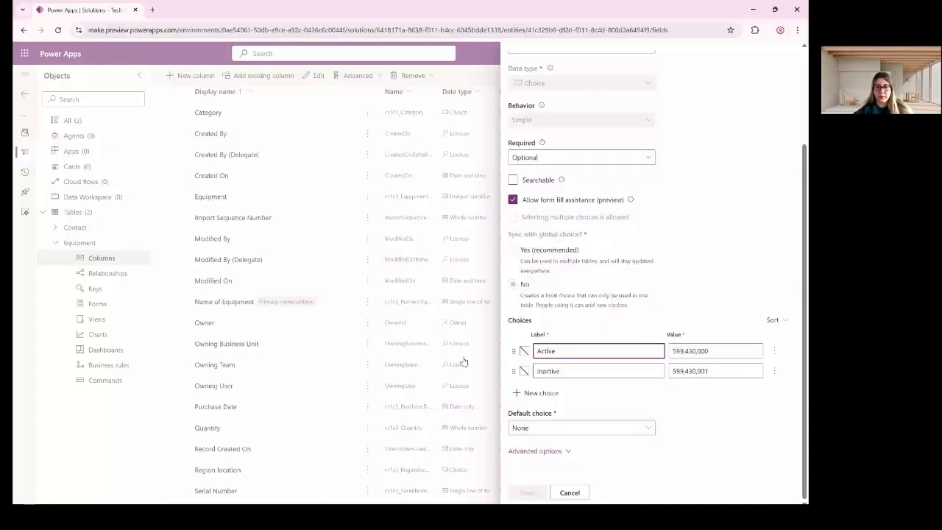
pyautogui.doubleClick(576, 345)
pyautogui.write('Ava')
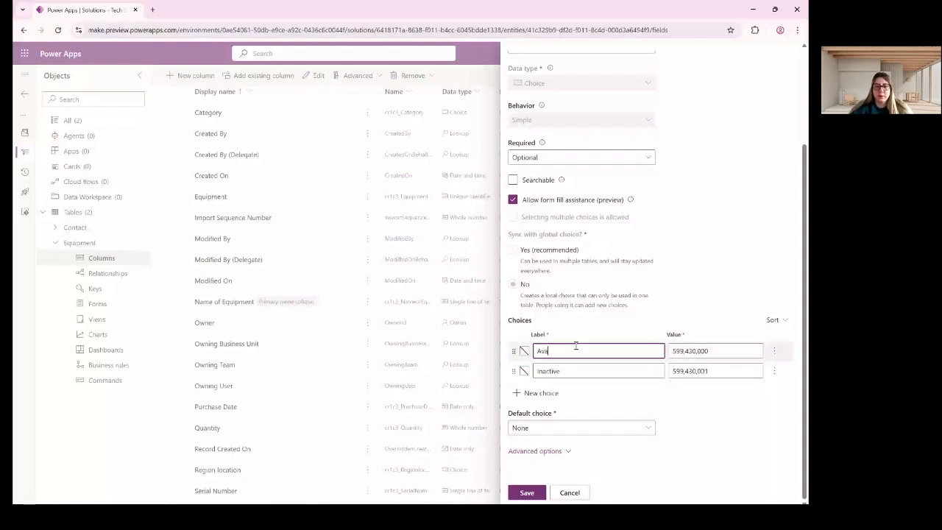
pyautogui.write('ilable')
pyautogui.press('Tab')
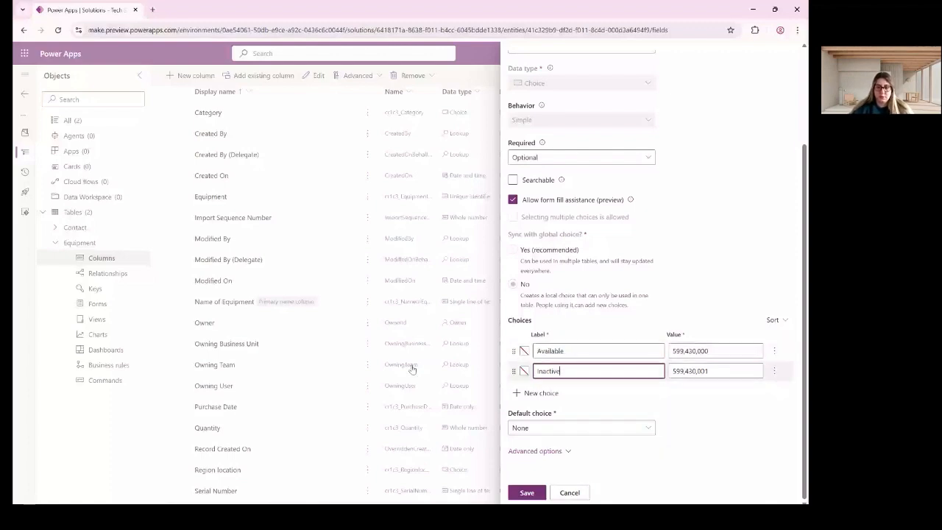
pyautogui.doubleClick(567, 372)
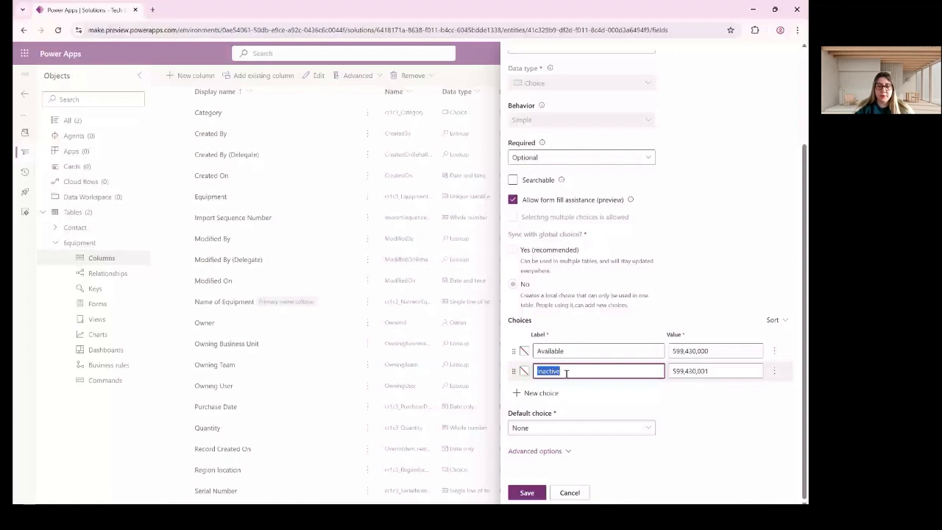
pyautogui.write('Unavaila')
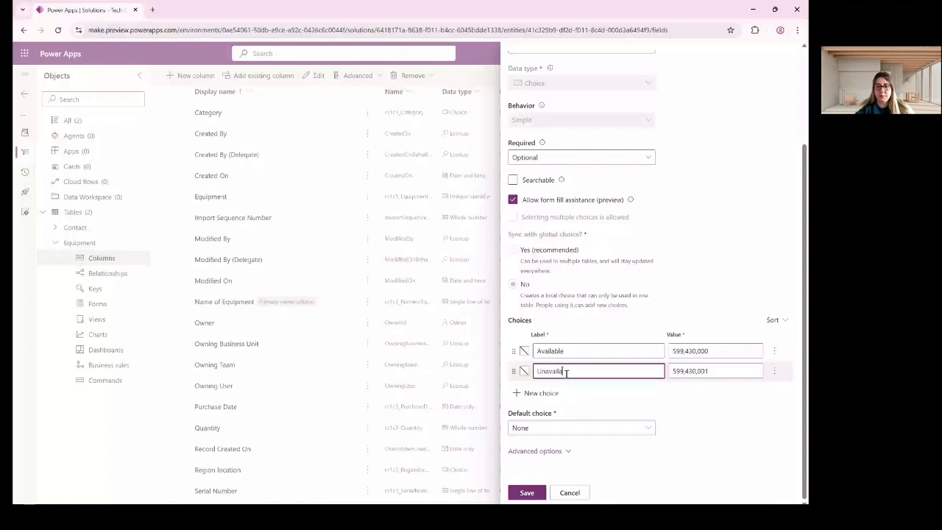
pyautogui.write('ble')
# Set the Available and Unavailable values to 1 and 2 and save the Status column.
pyautogui.click(719, 352)
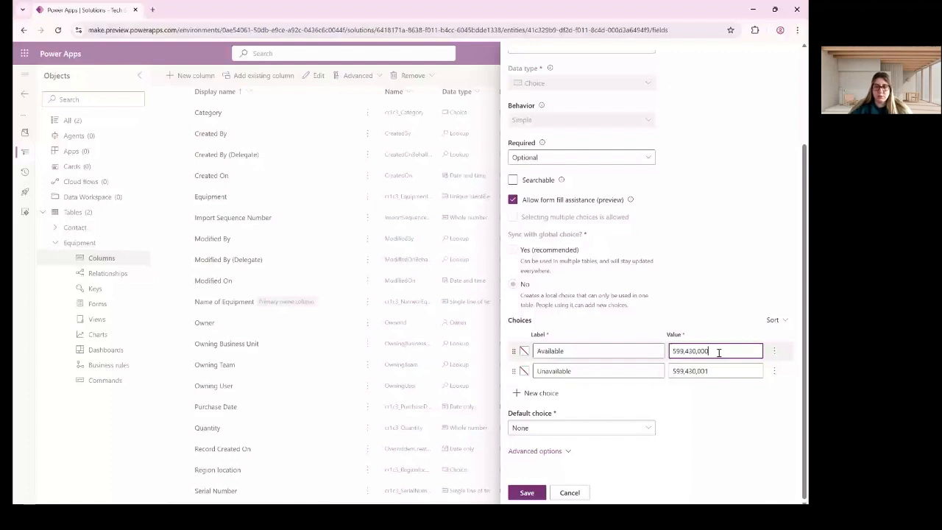
pyautogui.hotkey('ctrl', 'a')
pyautogui.write('1')
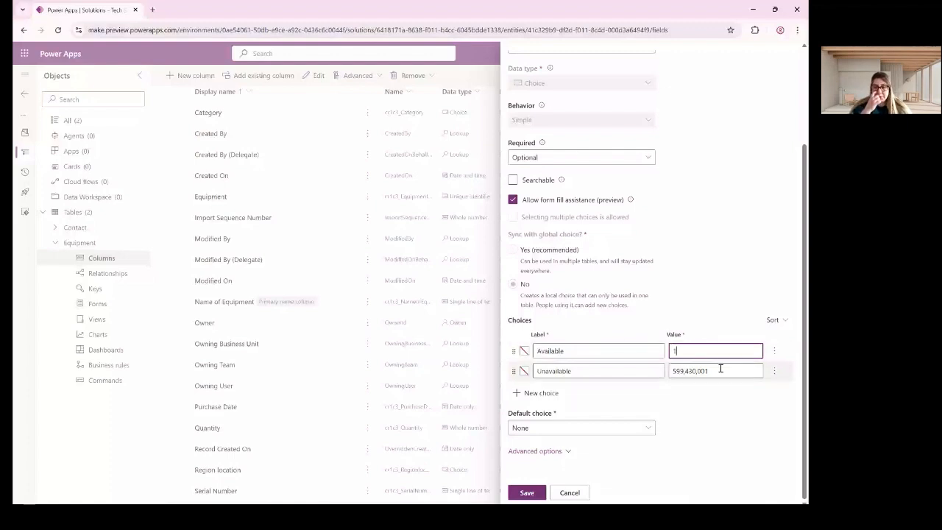
pyautogui.click(720, 369)
pyautogui.hotkey('ctrl', 'a')
pyautogui.write('2')
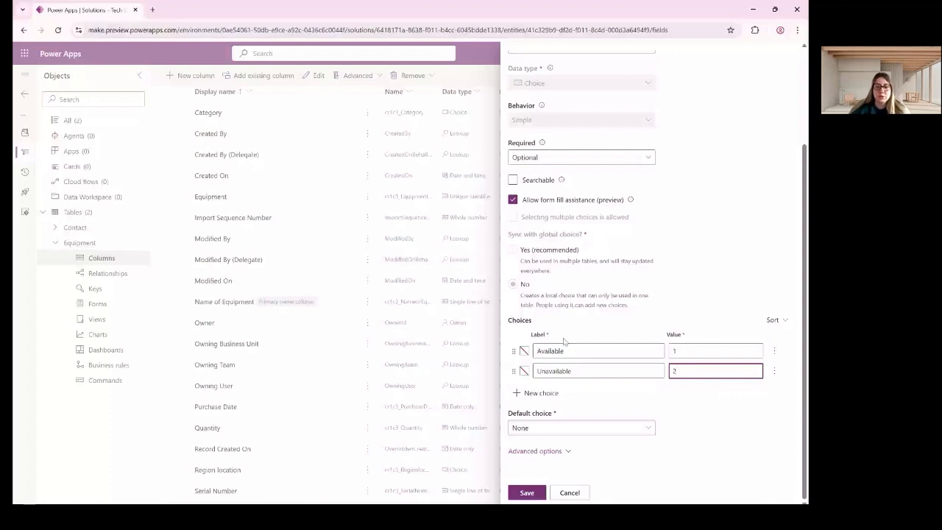
pyautogui.click(528, 492)
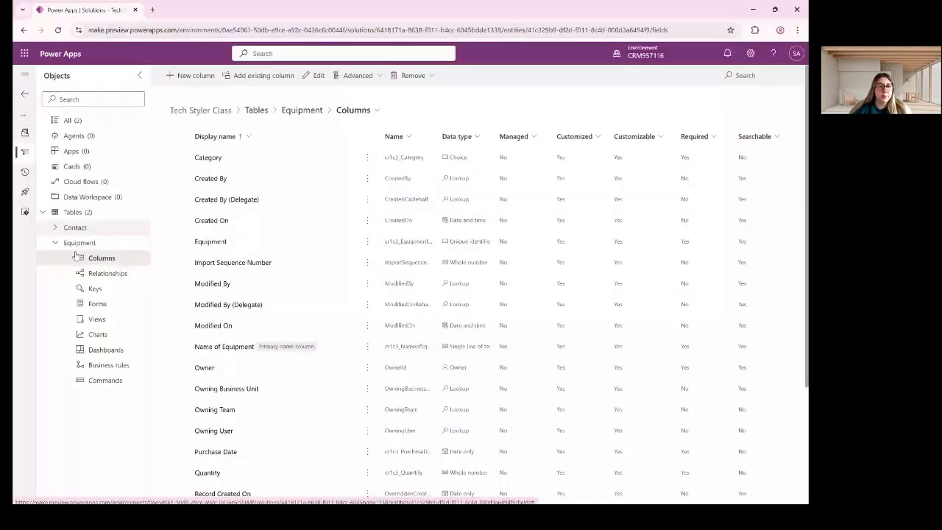
# Create a blank table with advanced properties and type the name 'Maintenance Taks'.
pyautogui.click(73, 212)
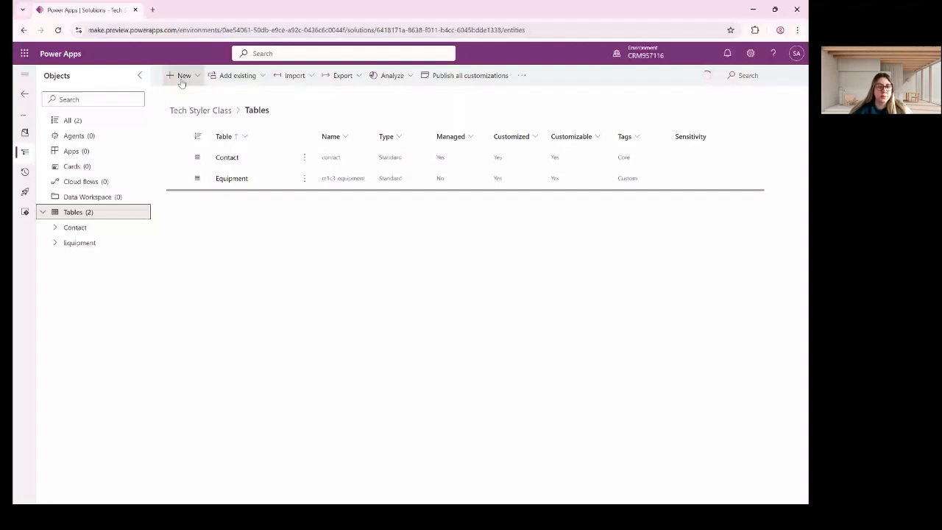
pyautogui.click(181, 76)
pyautogui.moveTo(192, 232)
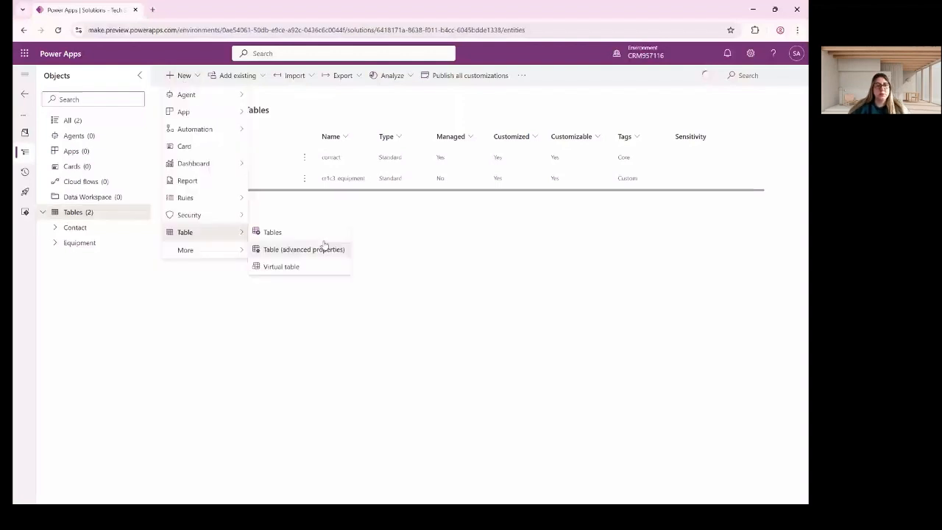
pyautogui.click(324, 245)
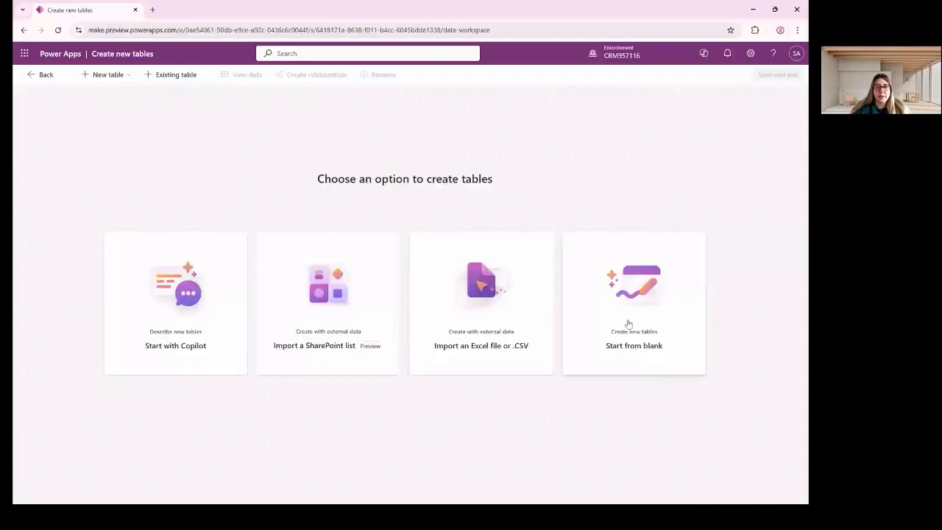
pyautogui.click(627, 324)
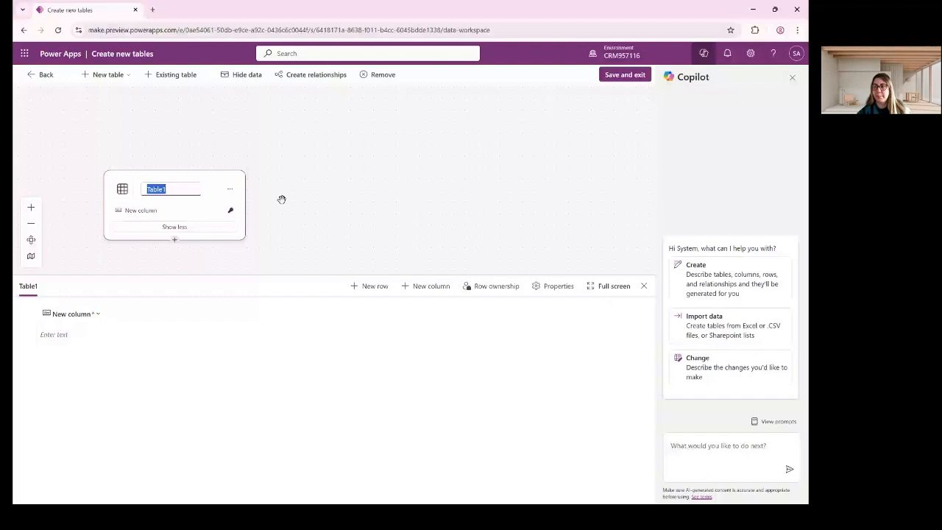
pyautogui.write('Maint')
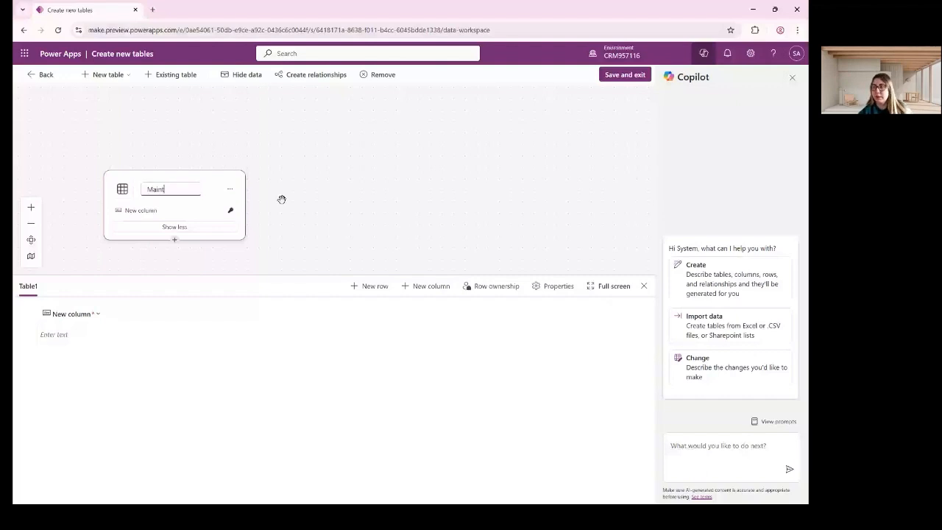
pyautogui.write('e')
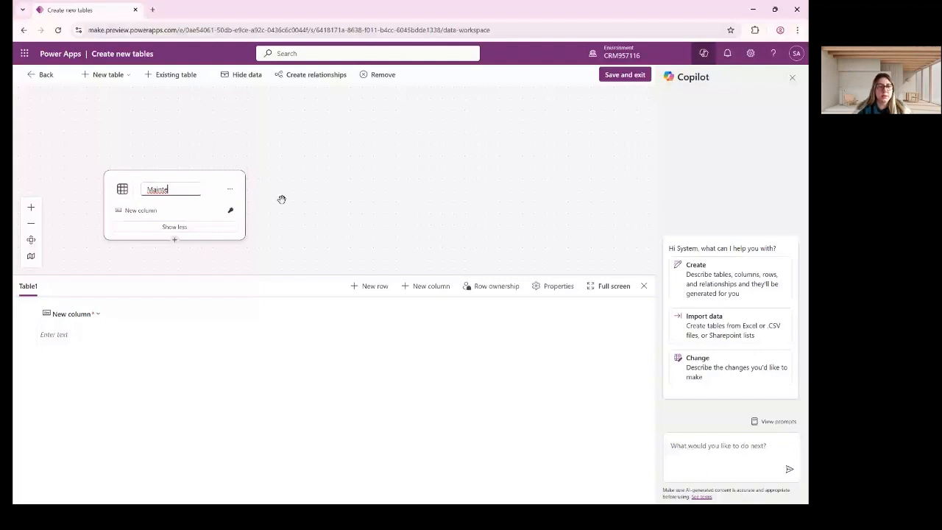
pyautogui.write('nance Taks')
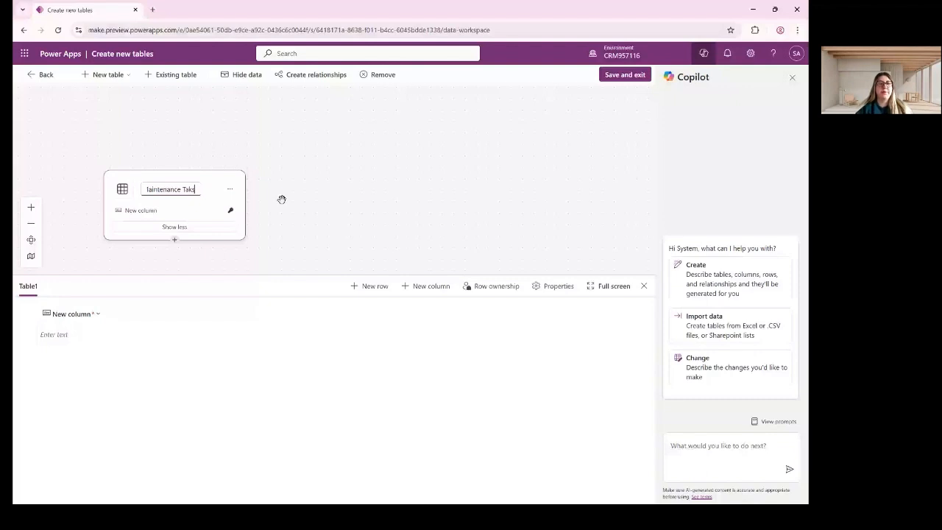
# Correct the new table's name to Maintenance Tasks.
pyautogui.press('BackSpace')
pyautogui.press('BackSpace')
pyautogui.write('sks')
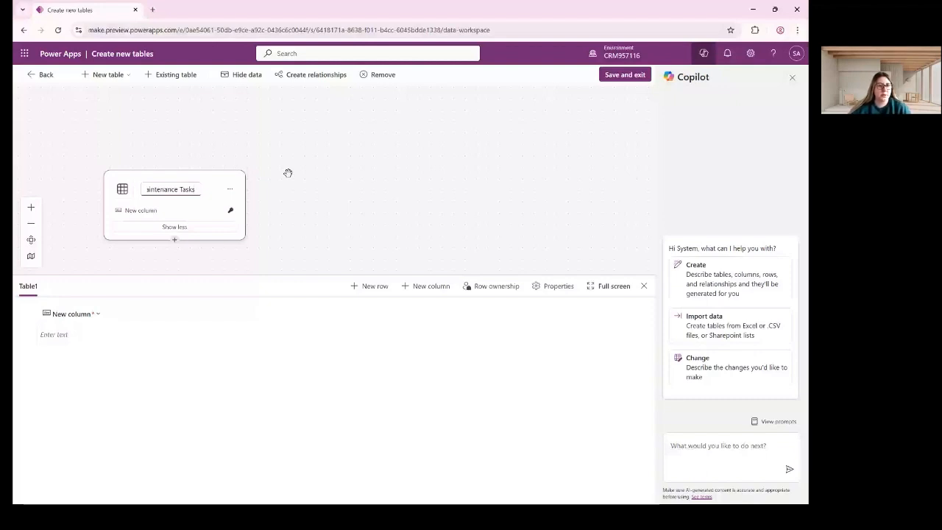
pyautogui.click(192, 208)
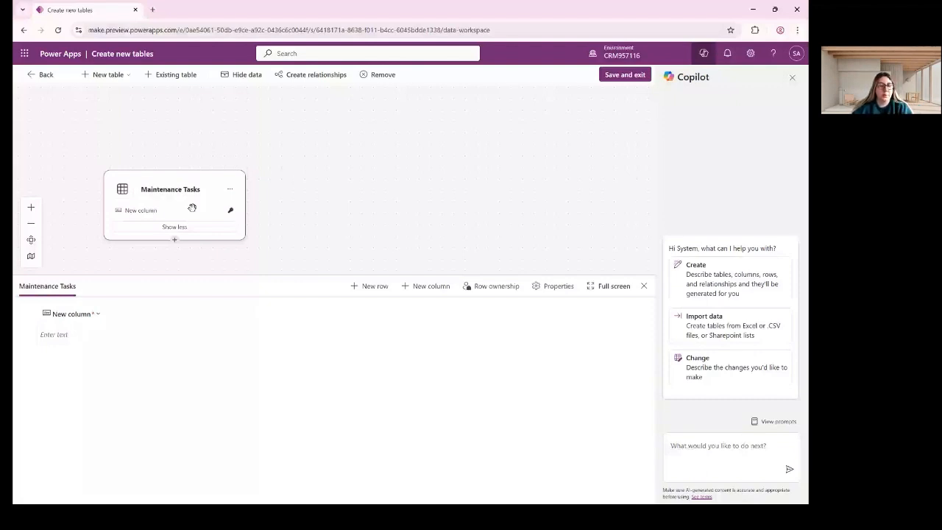
# Rename the table's first column to Task Name.
pyautogui.click(87, 315)
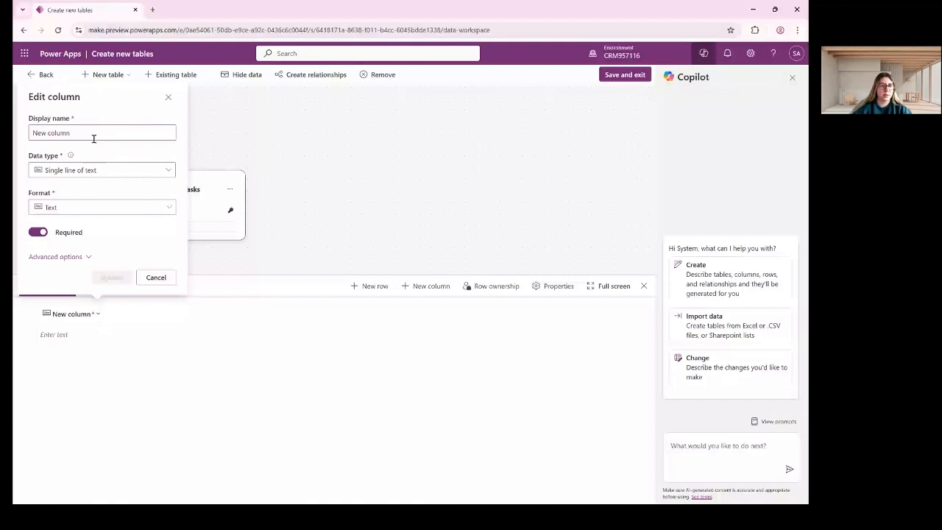
pyautogui.click(93, 134)
pyautogui.write('Task Name')
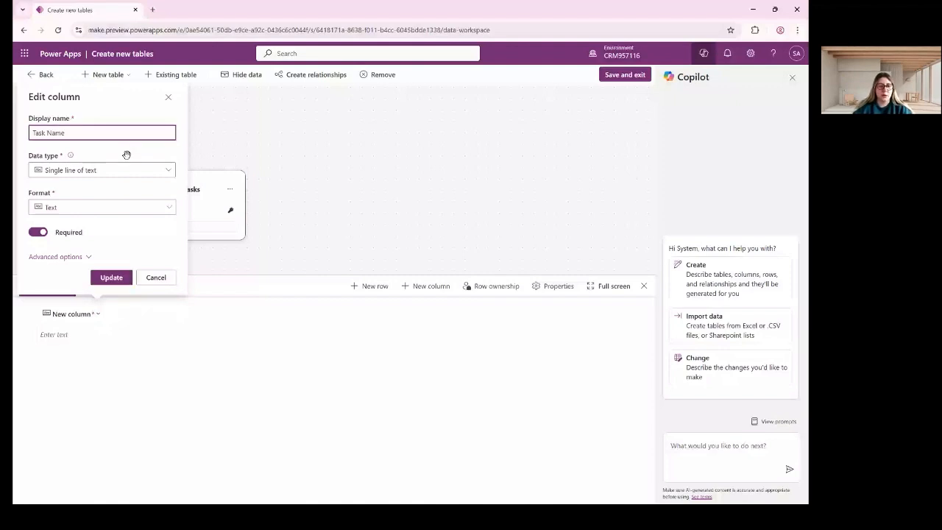
pyautogui.click(111, 277)
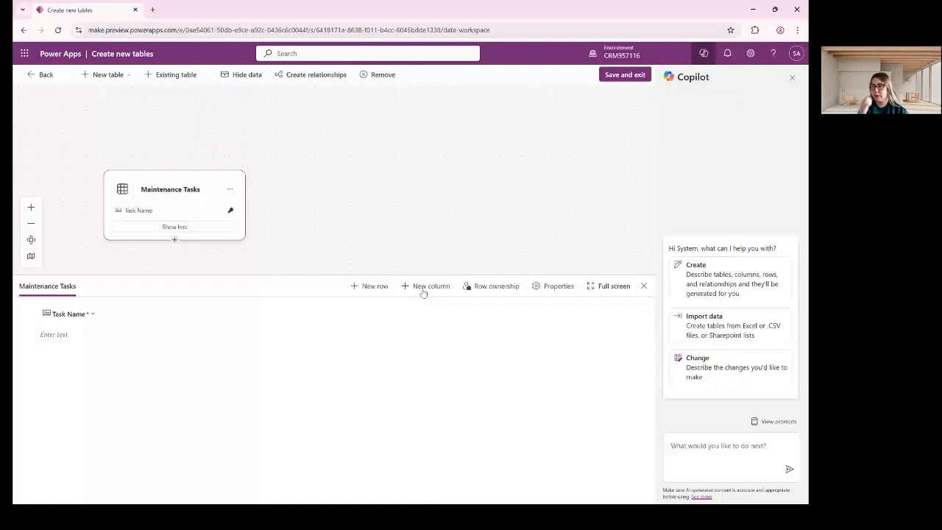
# Start a new column for the Maintenance Tasks table.
pyautogui.click(423, 288)
pyautogui.click(402, 107)
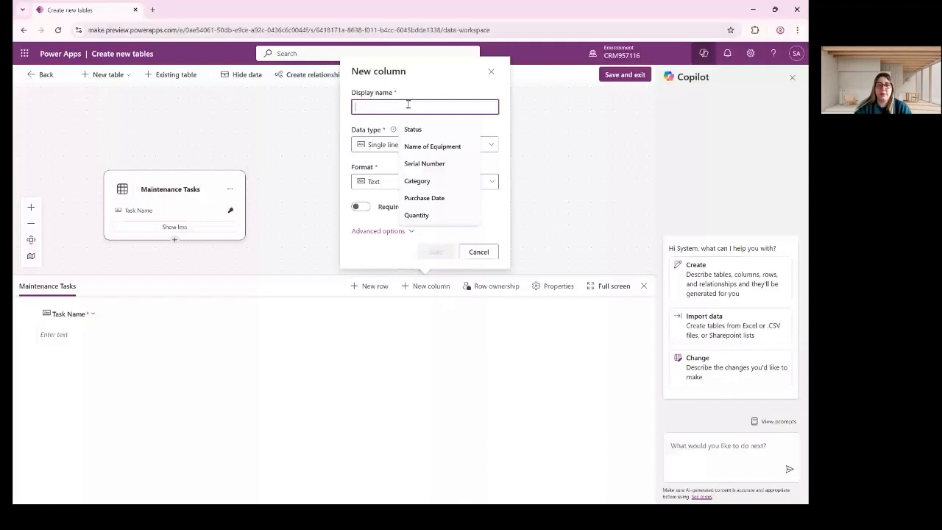
# Try an Equipment lookup column, find no Equipment table to relate to, and discard it.
pyautogui.write('Eq')
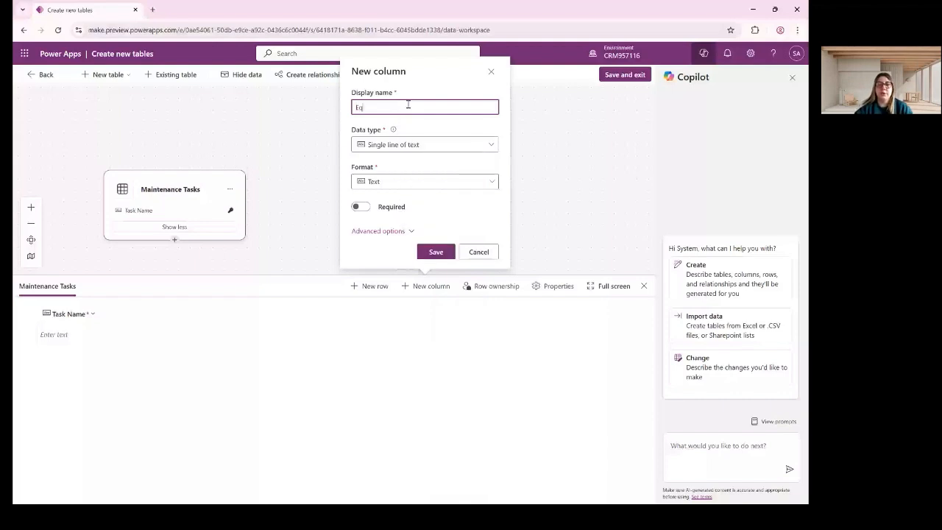
pyautogui.write('u')
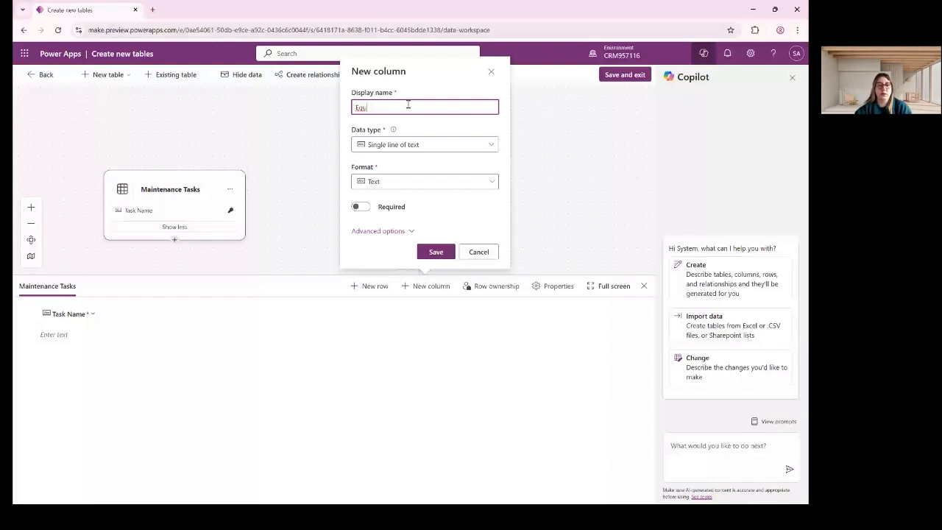
pyautogui.write('i')
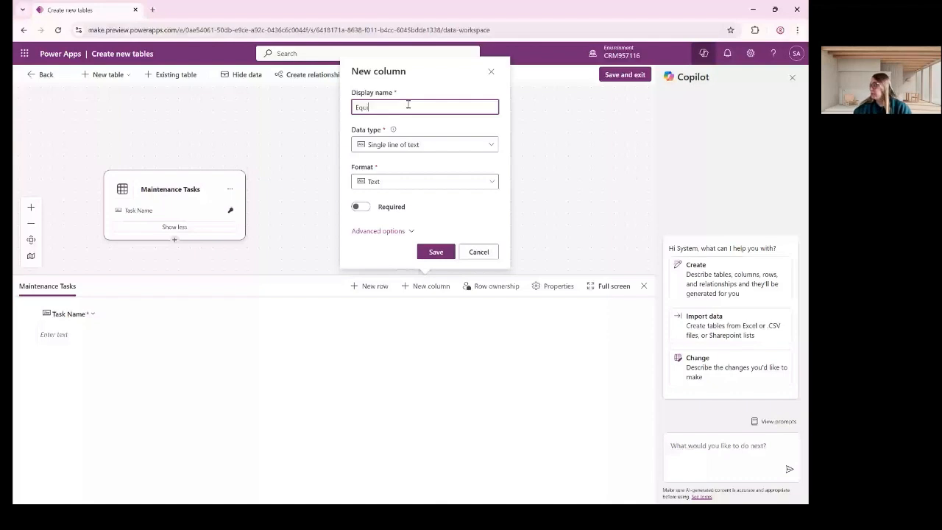
pyautogui.write('pment')
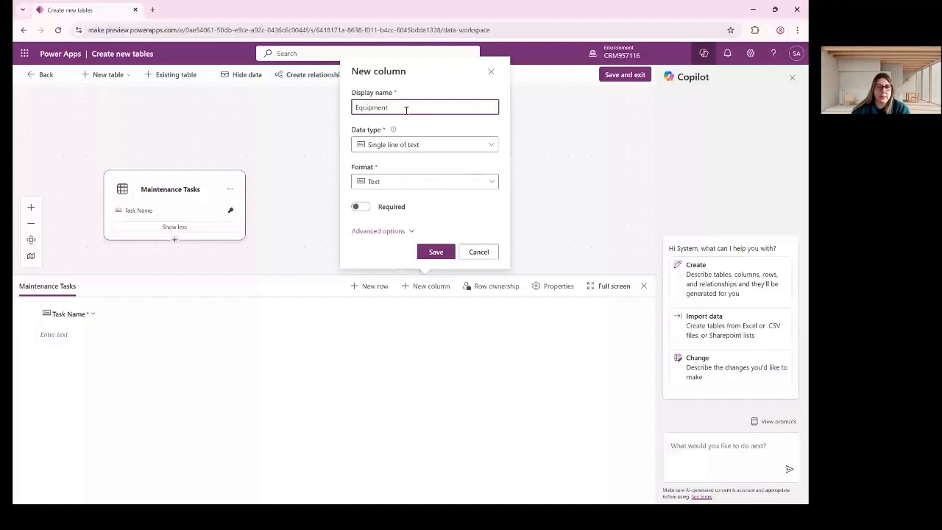
pyautogui.click(426, 144)
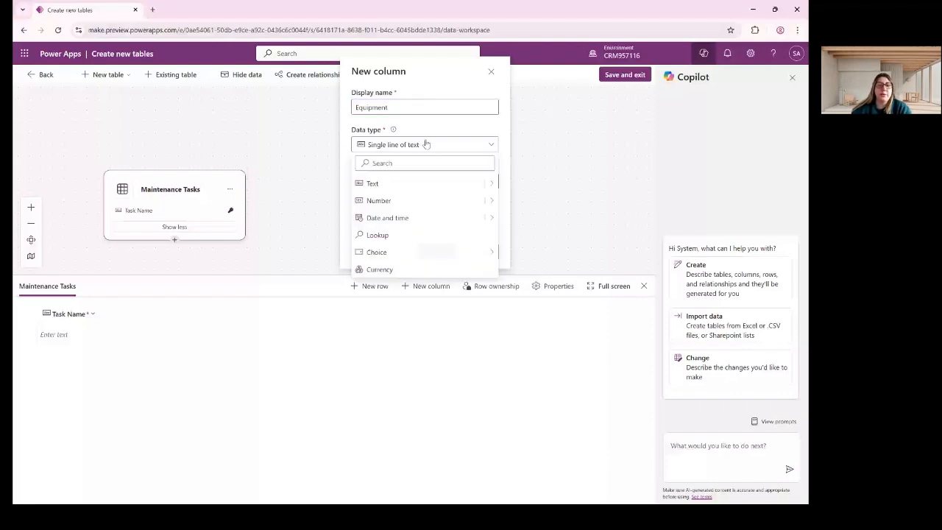
pyautogui.click(405, 235)
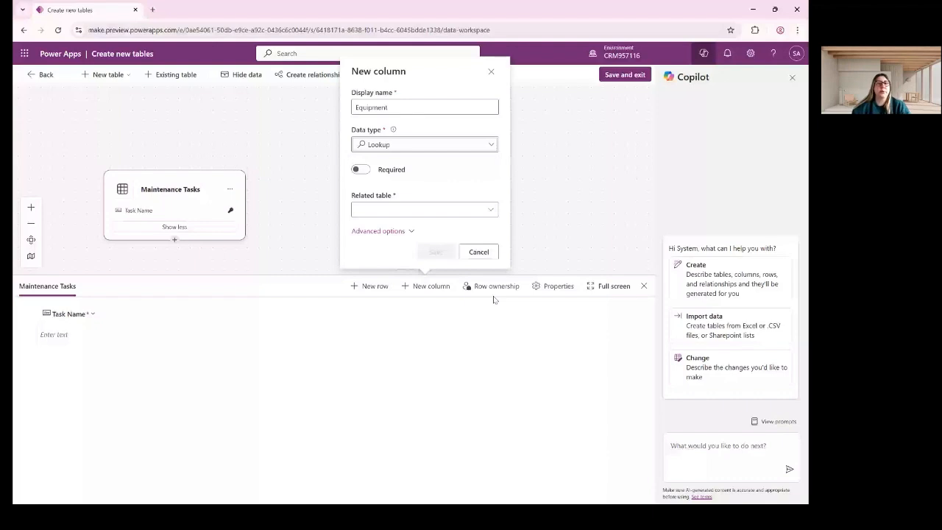
pyautogui.click(401, 209)
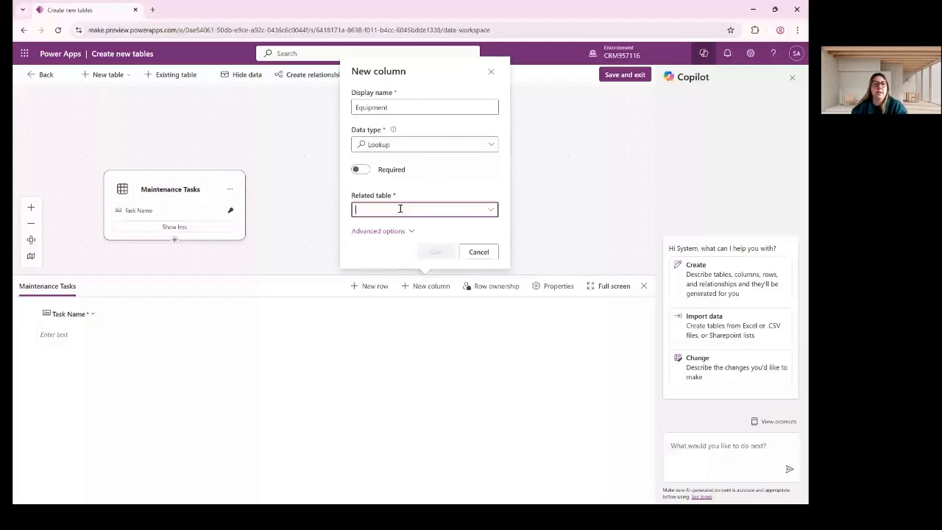
pyautogui.click(491, 211)
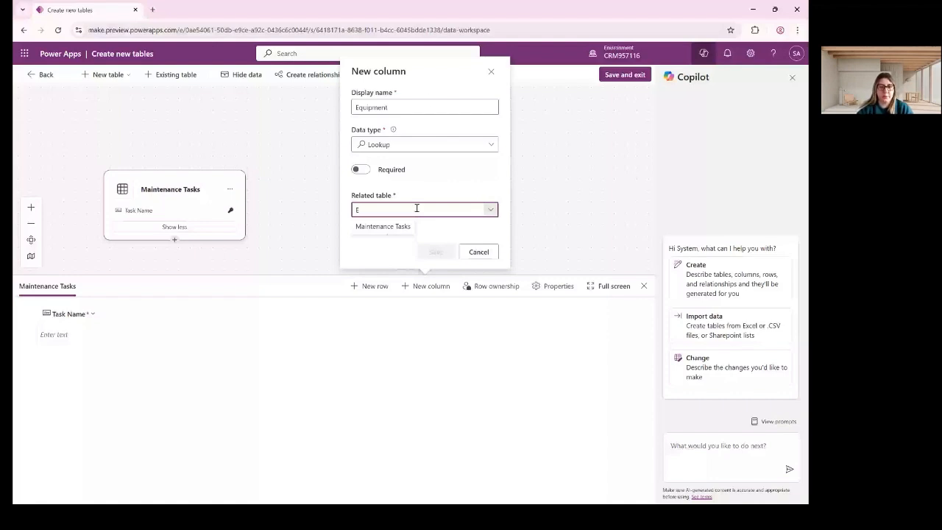
pyautogui.write('E')
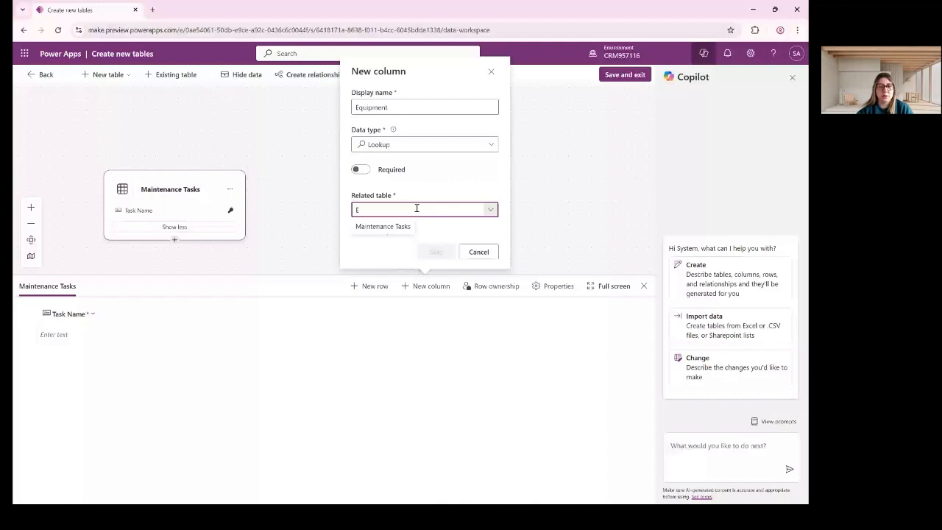
pyautogui.press('BackSpace')
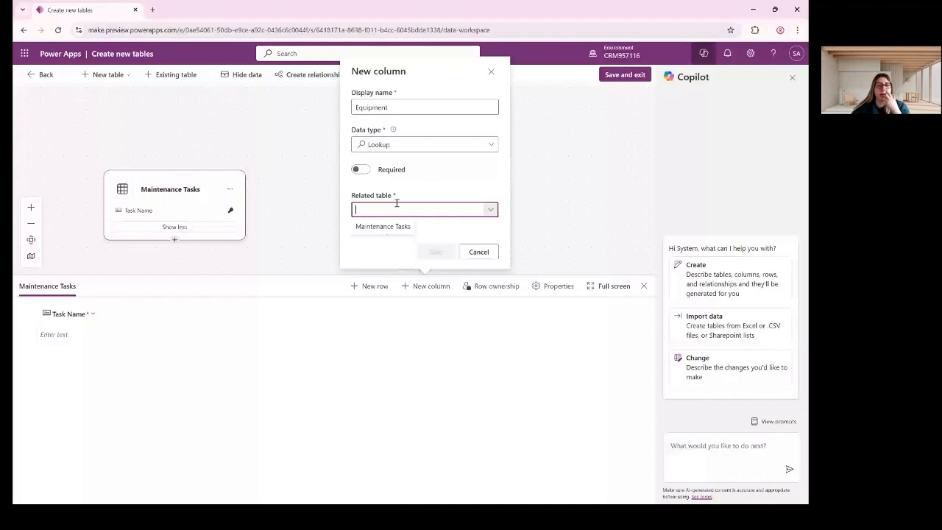
pyautogui.click(494, 72)
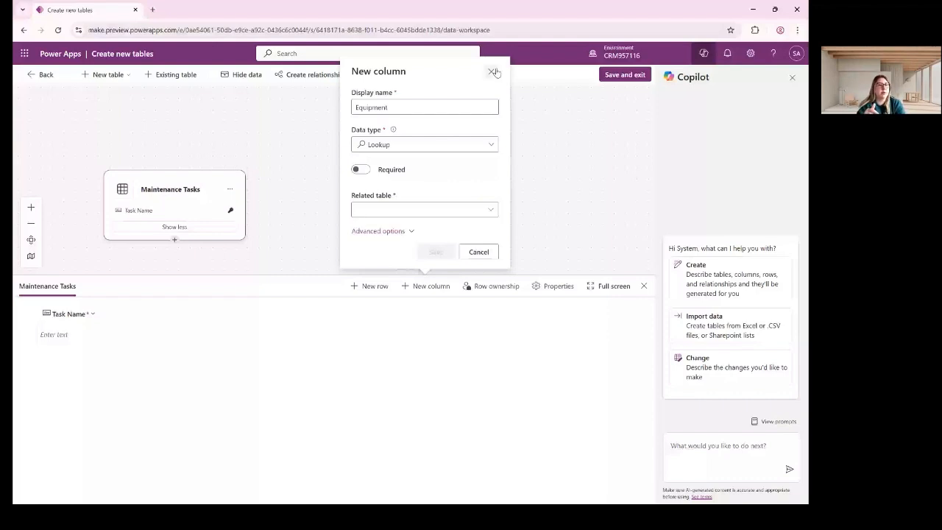
pyautogui.click(493, 71)
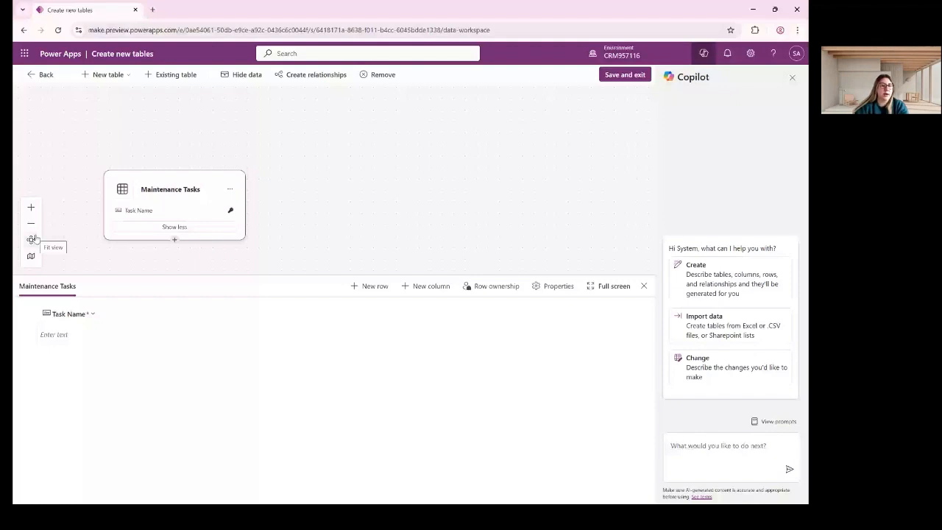
# Create a new required column named Priority with the Choice data type.
pyautogui.click(448, 287)
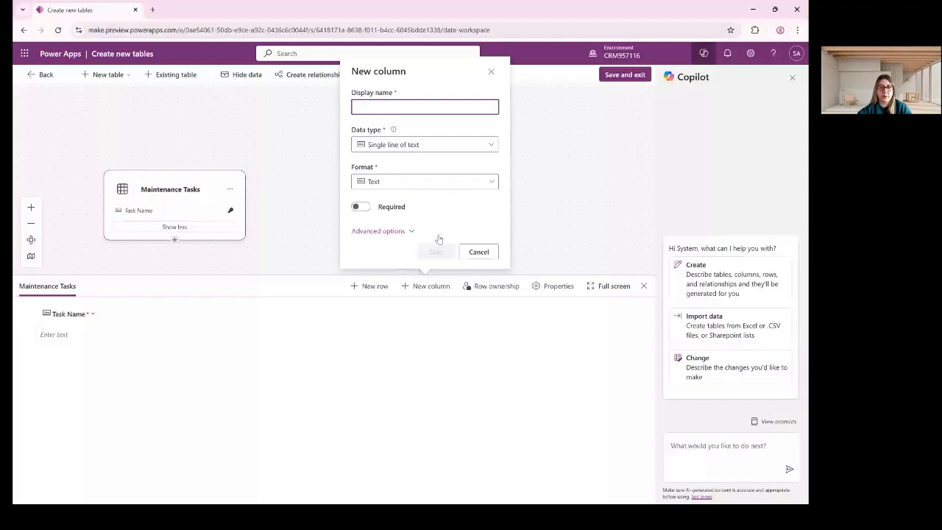
pyautogui.write('Priorit')
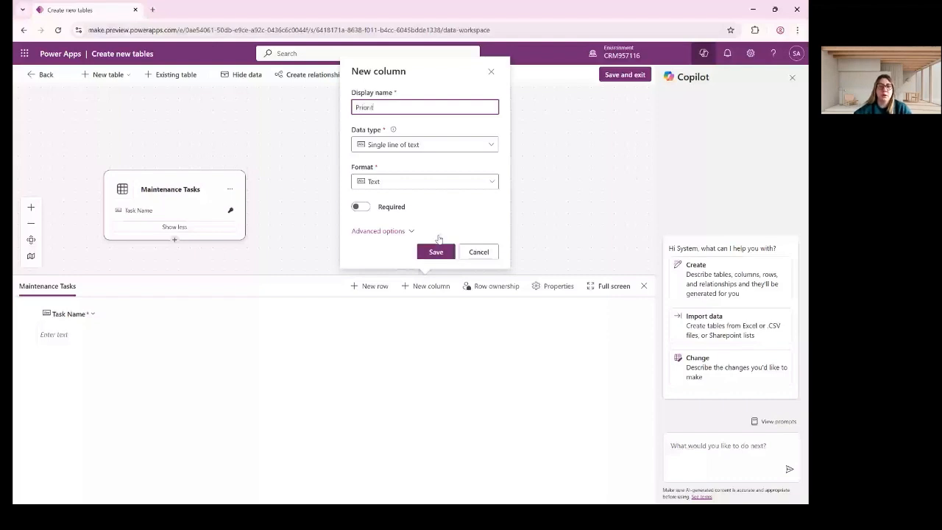
pyautogui.write('y')
pyautogui.click(425, 144)
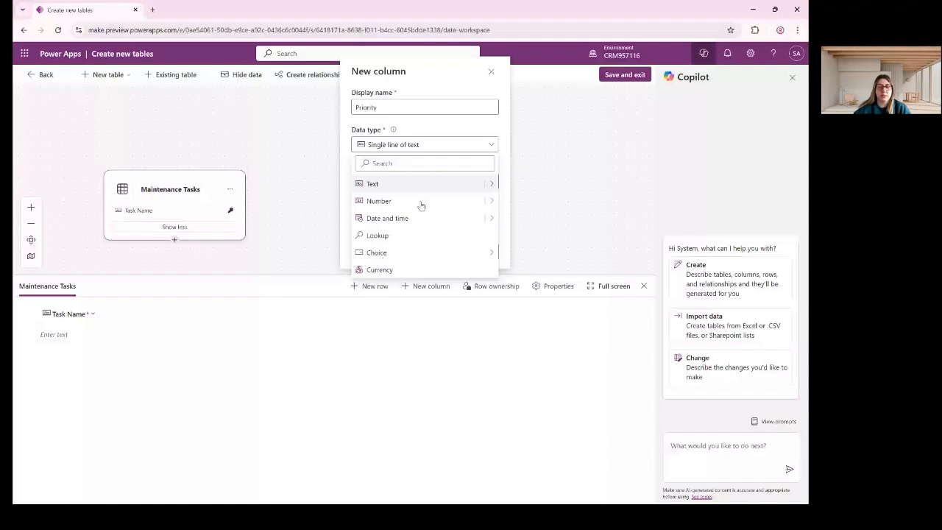
pyautogui.click(376, 253)
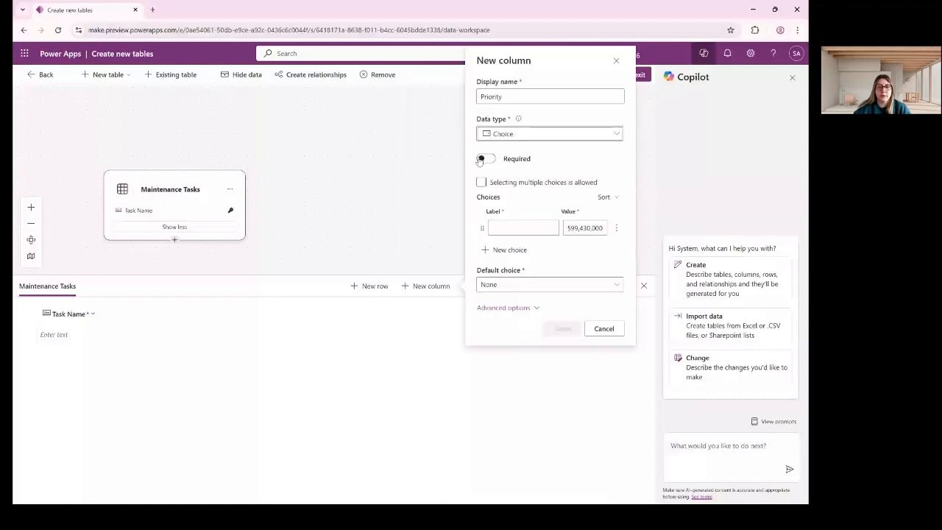
pyautogui.click(483, 159)
# Give Priority the choices High (value 1) and Low (value 2), then save it.
pyautogui.click(525, 228)
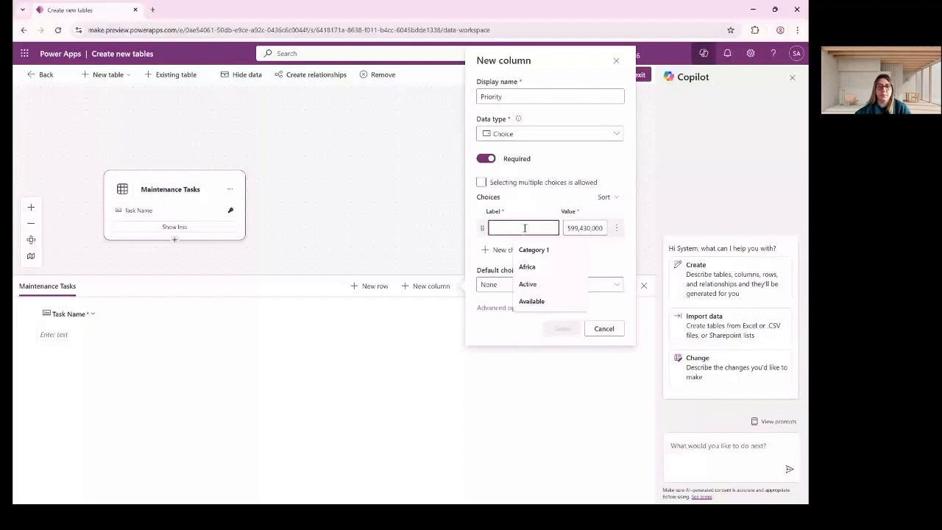
pyautogui.write('High')
pyautogui.press('Return')
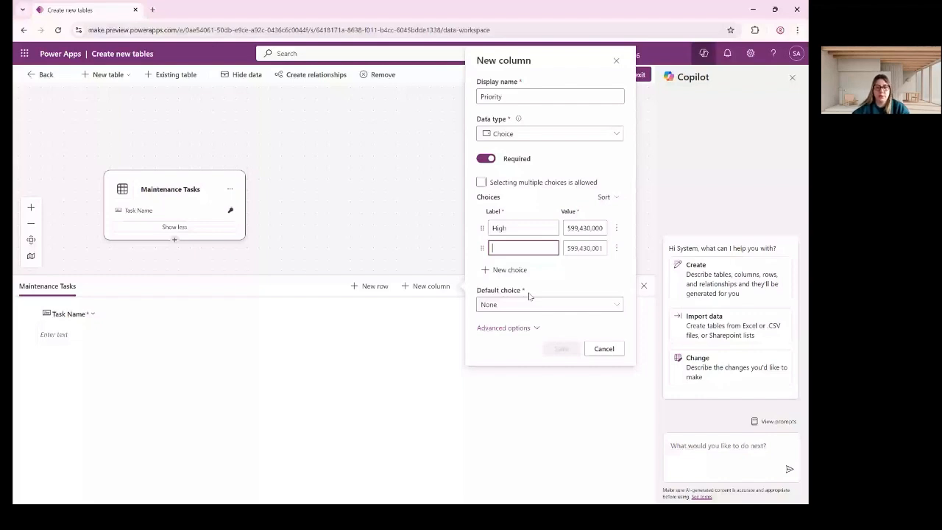
pyautogui.write('Low')
pyautogui.doubleClick(578, 228)
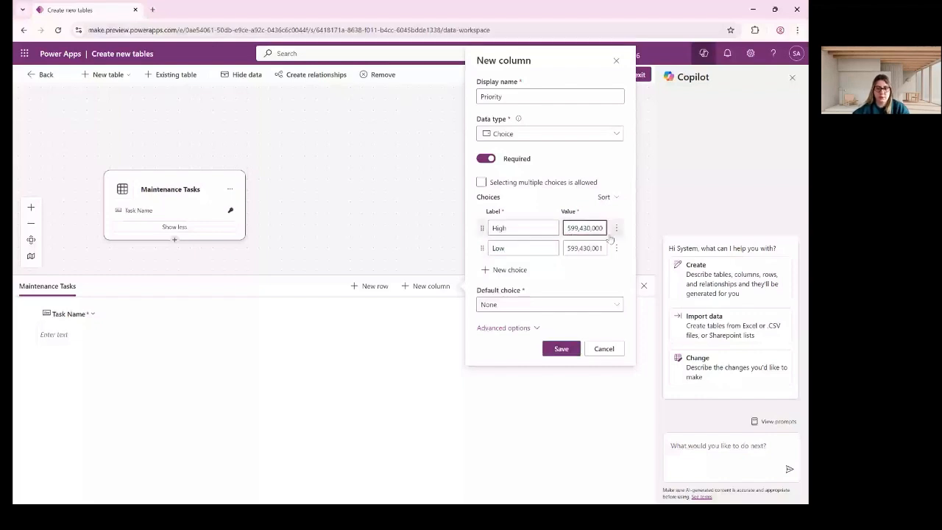
pyautogui.write('1')
pyautogui.doubleClick(581, 245)
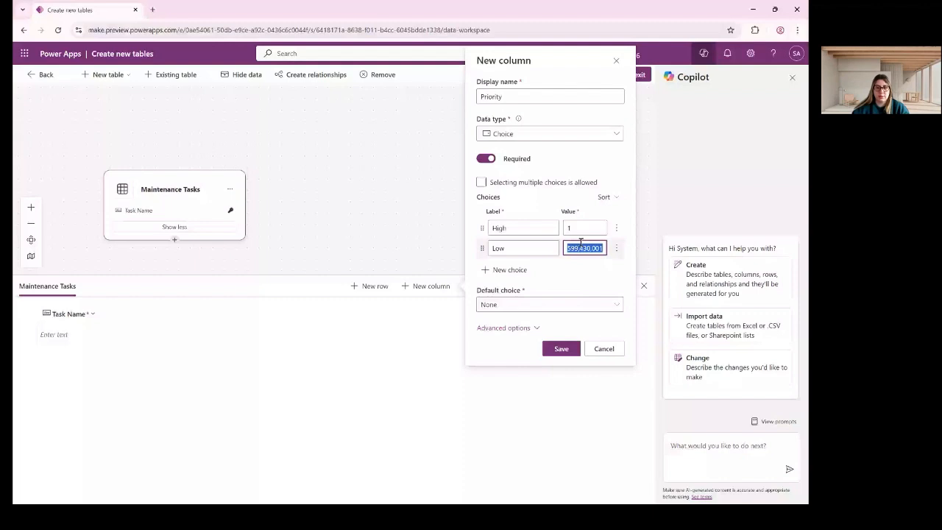
pyautogui.write('2')
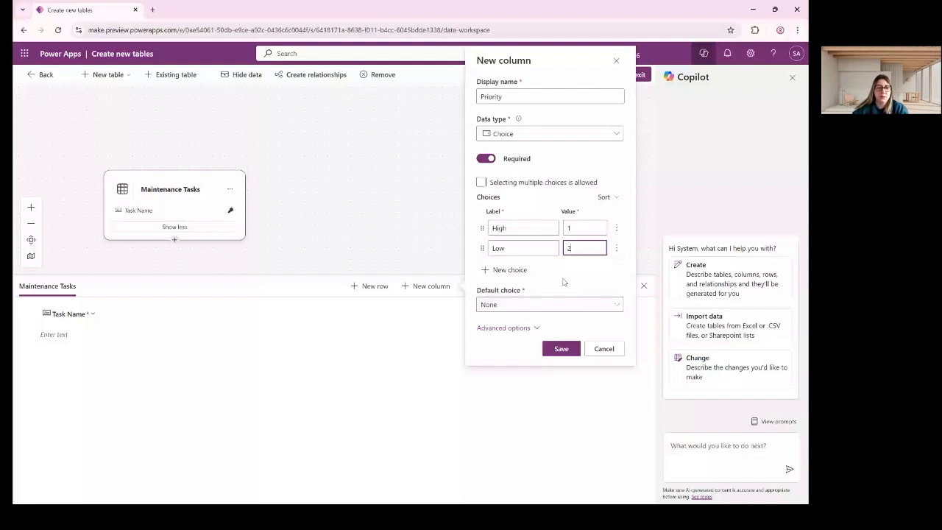
pyautogui.click(561, 348)
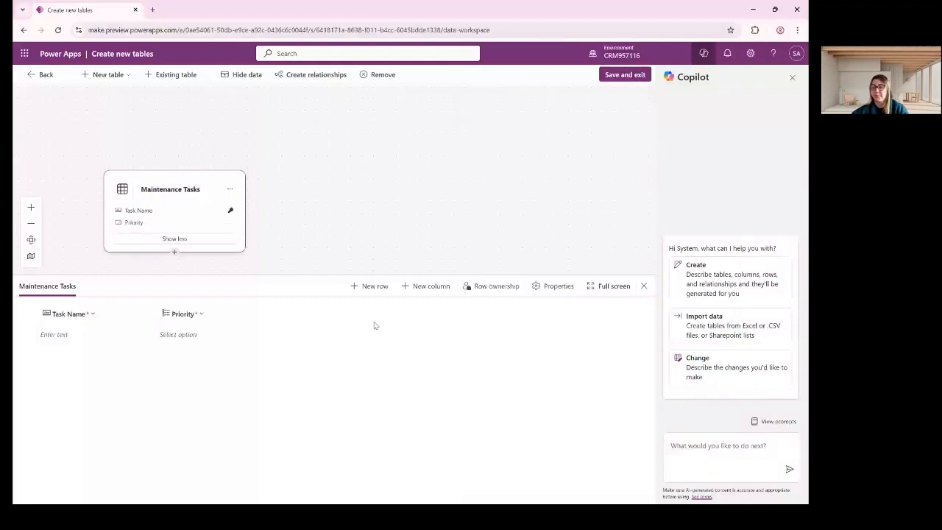
# Add a Scheduled Date column of type Date and time and save it.
pyautogui.click(427, 289)
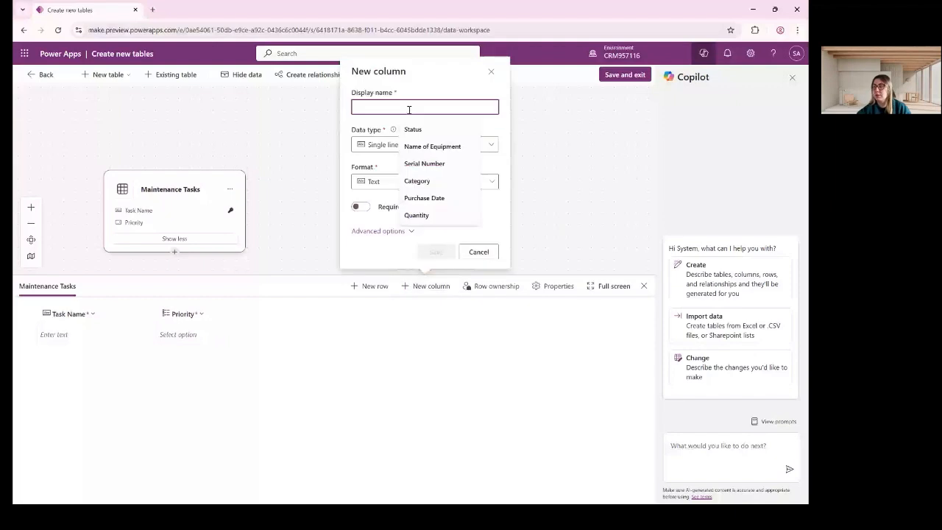
pyautogui.write('S')
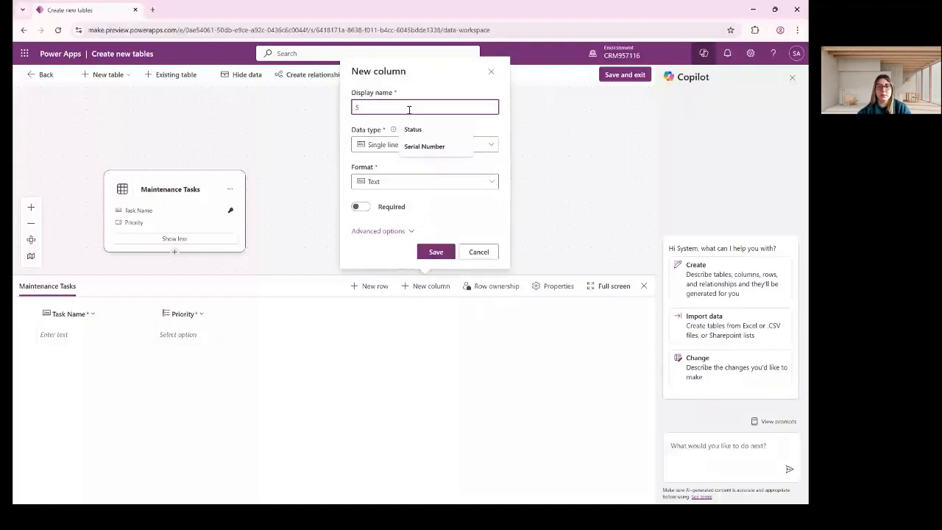
pyautogui.write('cheduled Da')
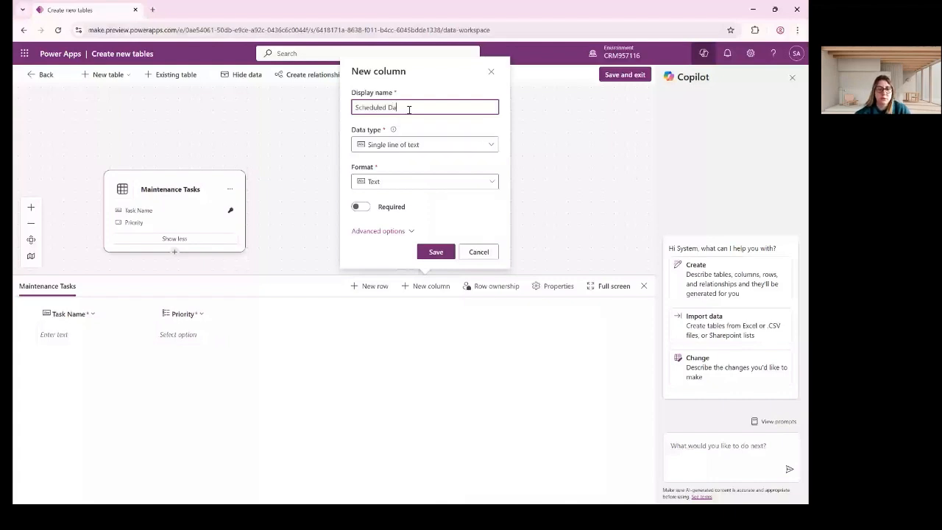
pyautogui.write('te')
pyautogui.click(411, 144)
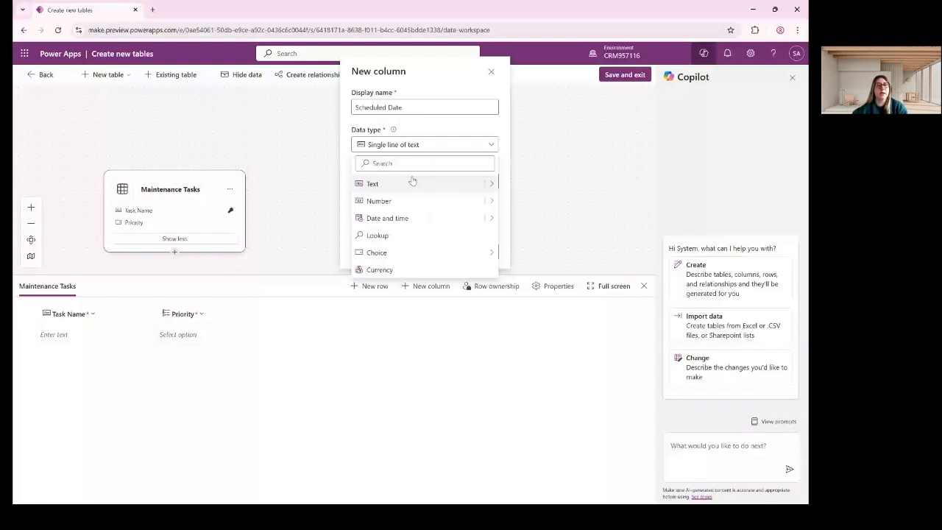
pyautogui.click(411, 218)
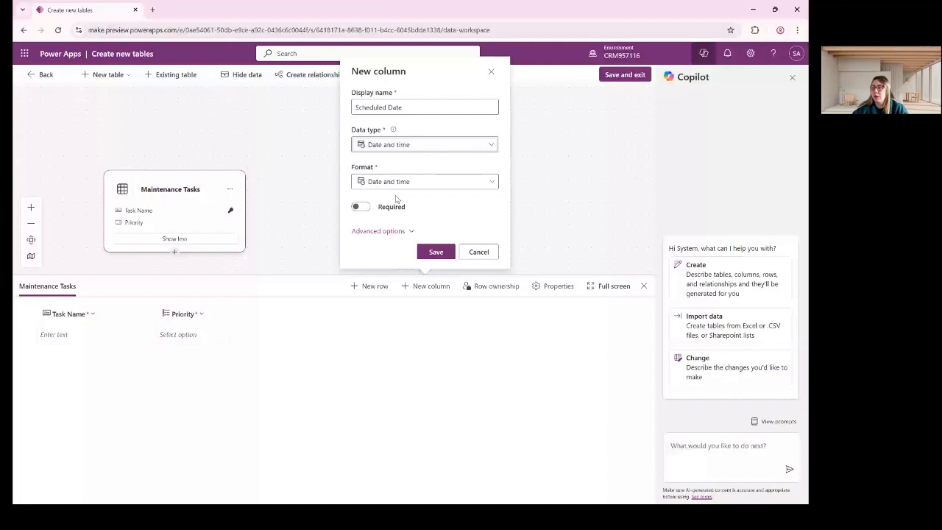
pyautogui.click(436, 251)
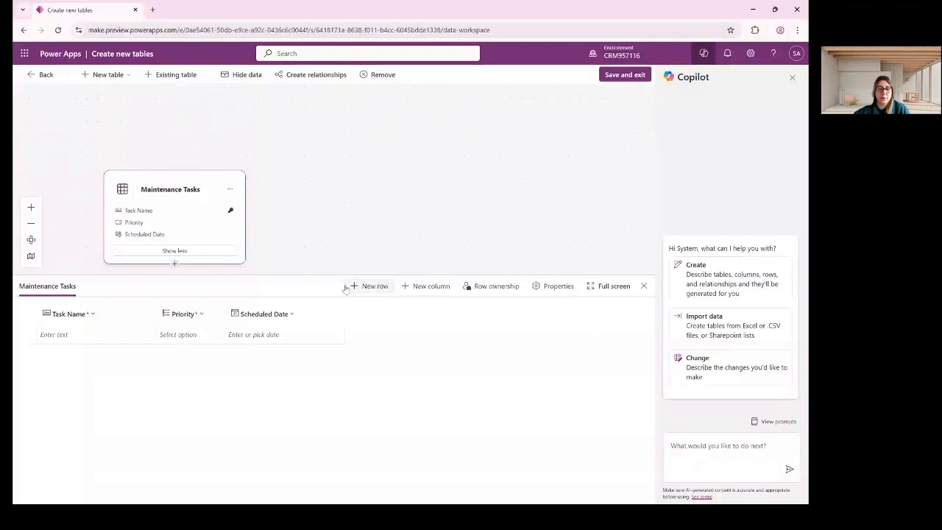
# Create a new column named Status with the Choice data type.
pyautogui.click(431, 287)
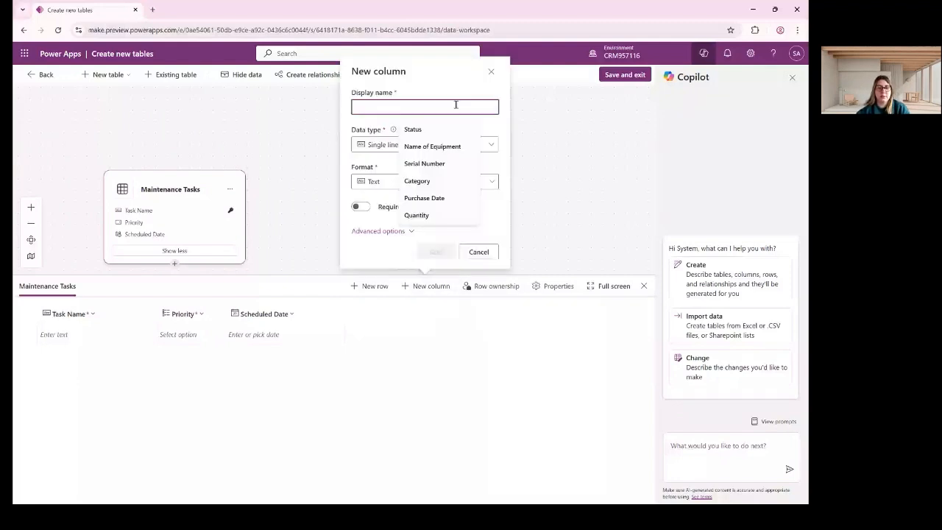
pyautogui.write('Status')
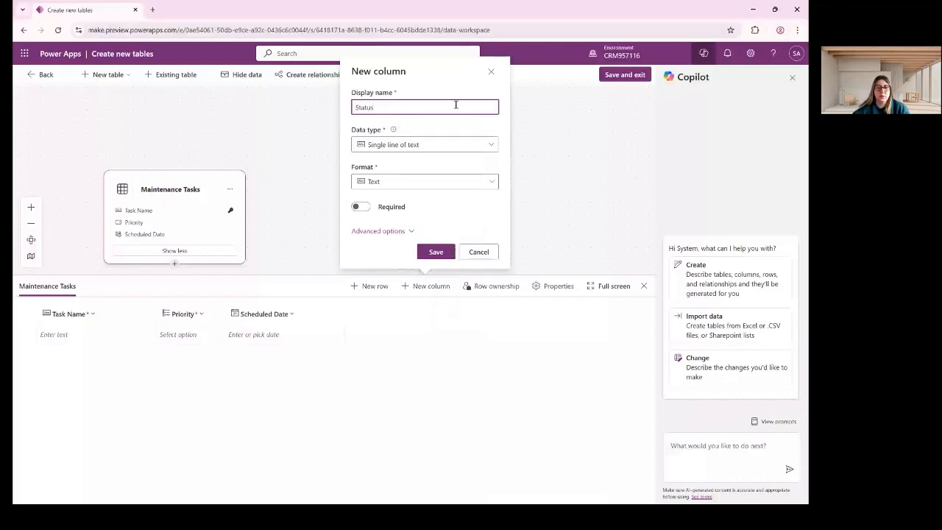
pyautogui.click(442, 144)
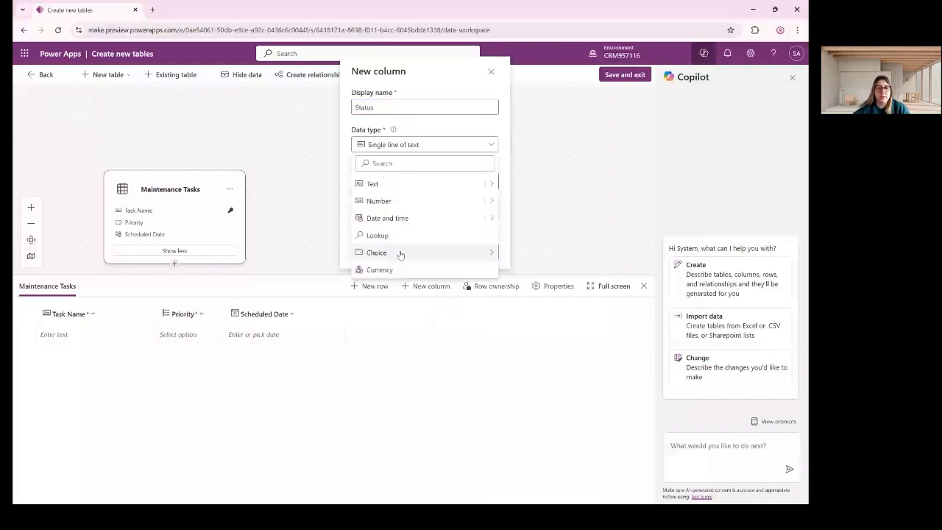
pyautogui.moveTo(401, 254)
pyautogui.click(535, 255)
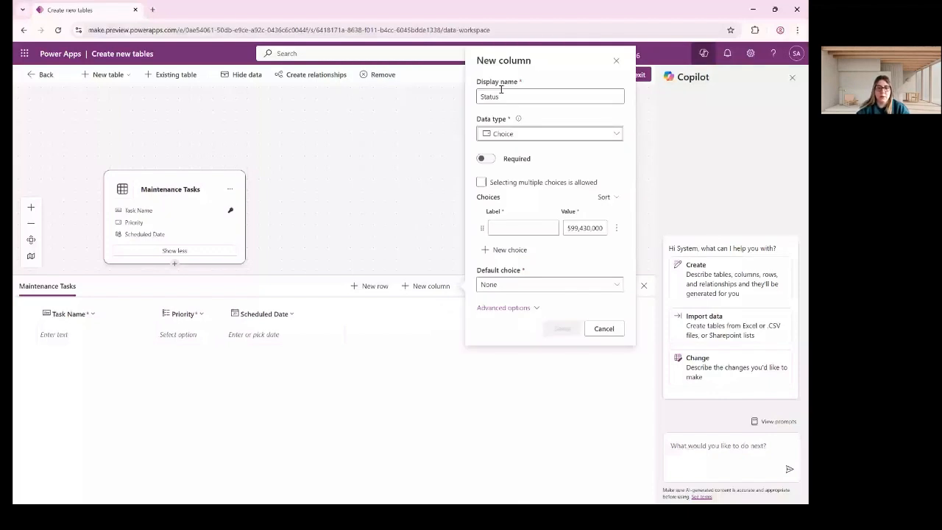
# Give Status the options New, In Progress and Completed, then save it.
pyautogui.click(500, 228)
pyautogui.write('New')
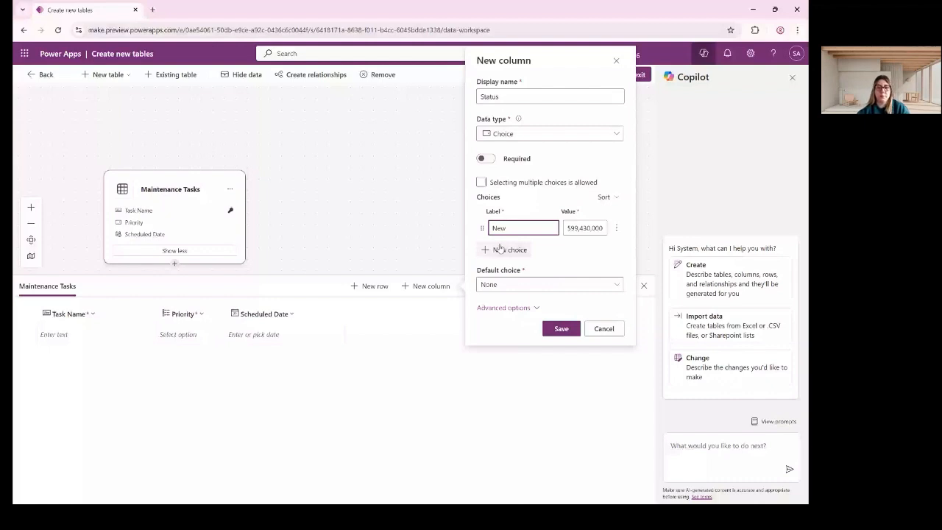
pyautogui.click(501, 249)
pyautogui.write('In Progress')
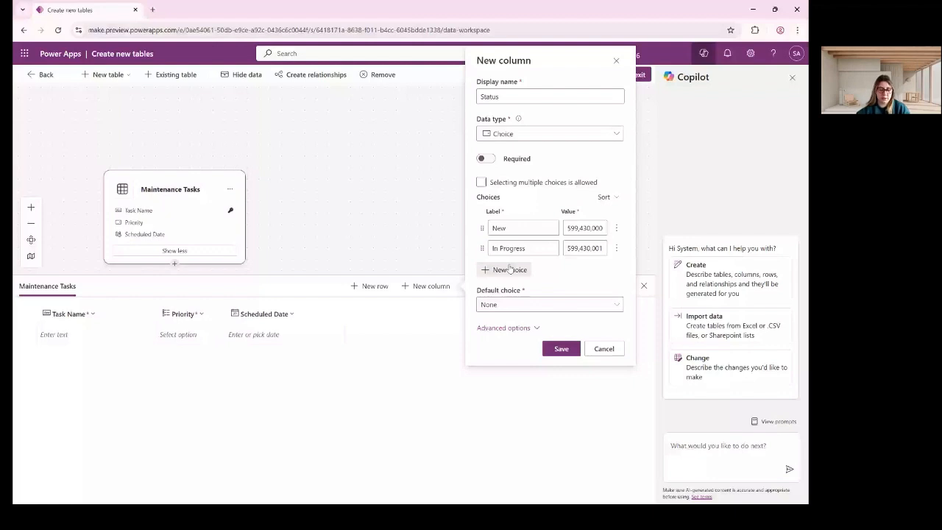
pyautogui.click(509, 270)
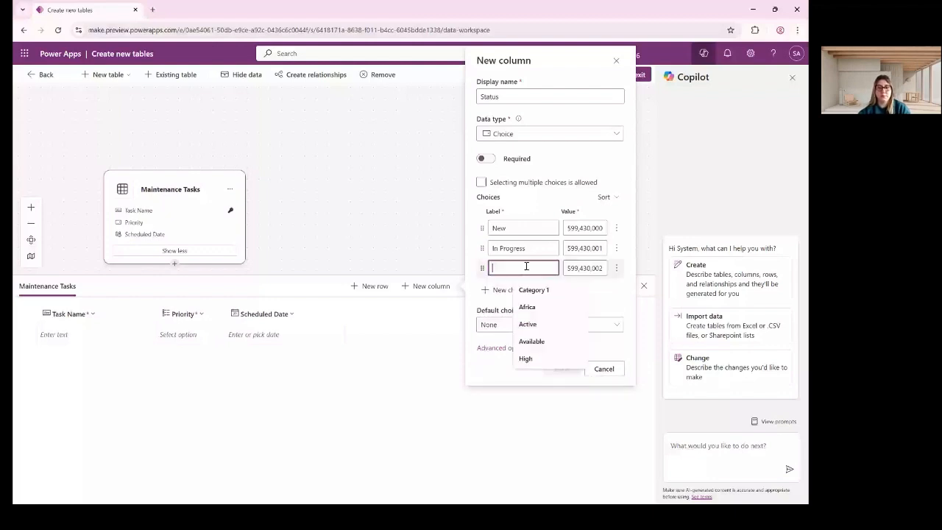
pyautogui.write('Completed')
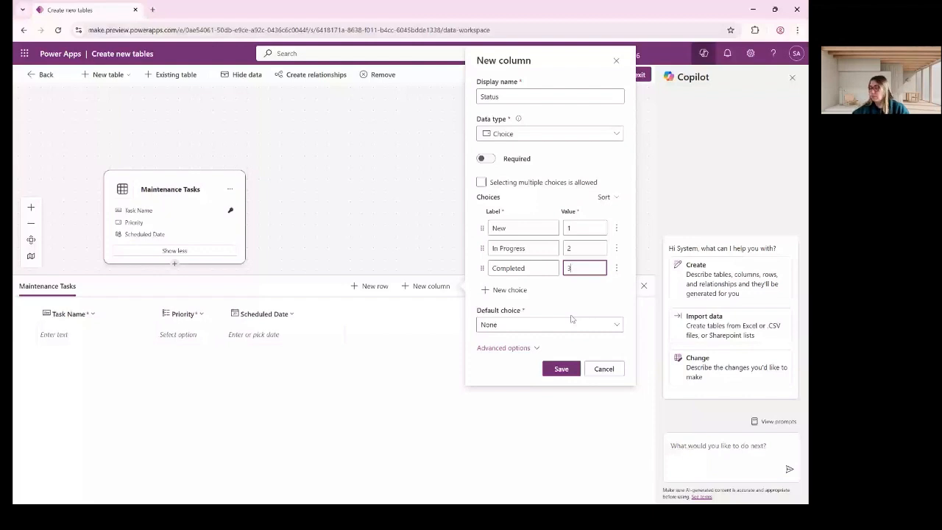
pyautogui.click(565, 368)
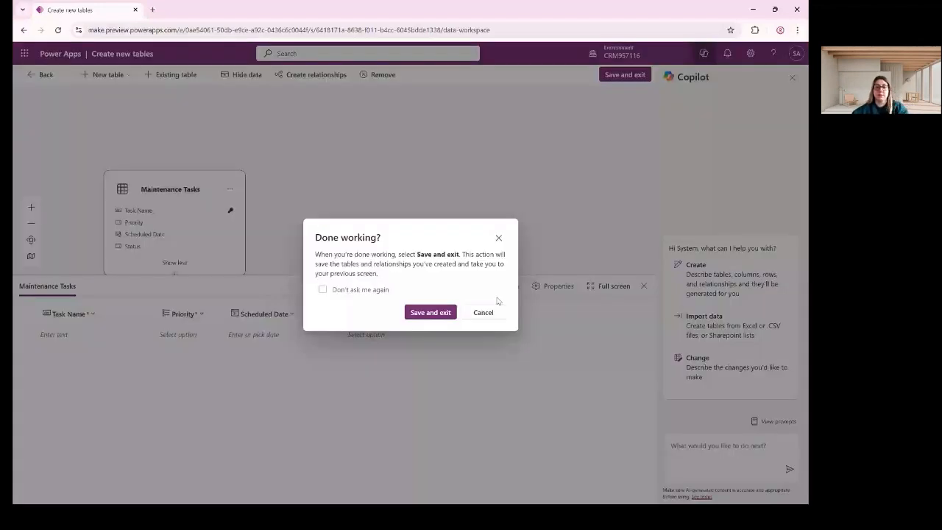
# Save and exit the table designer, then open Maintenance Tasks from the solution's Tables list.
pyautogui.click(429, 315)
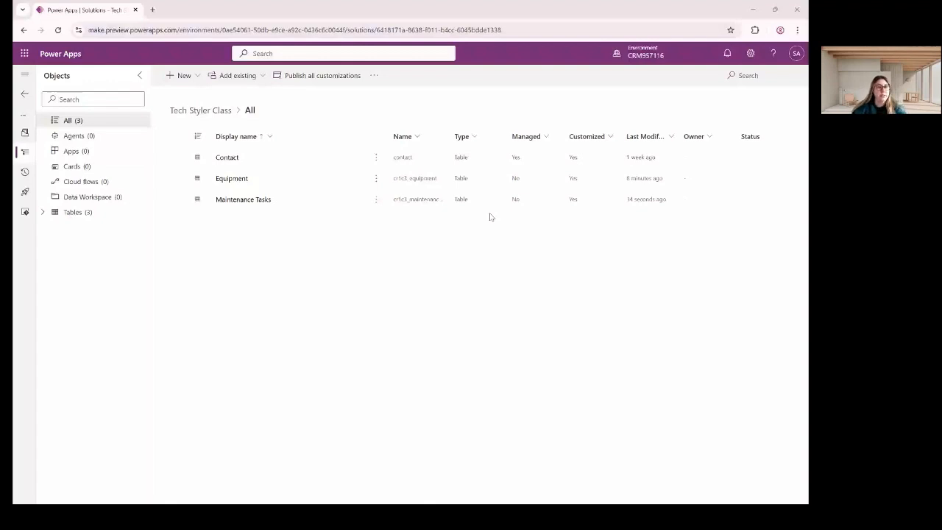
pyautogui.click(83, 213)
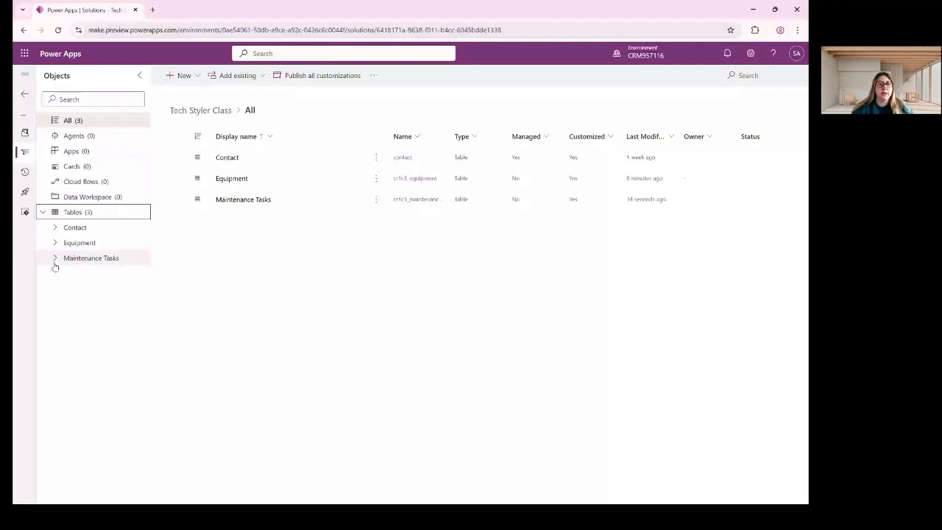
pyautogui.click(117, 258)
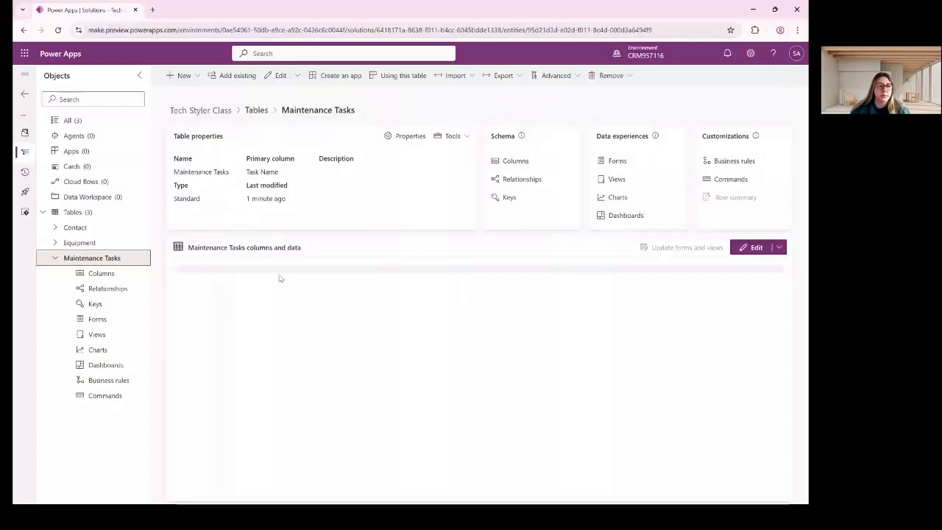
# Add an Equipment lookup column to Maintenance Tasks related to the Equipment table, and save it.
pyautogui.click(103, 273)
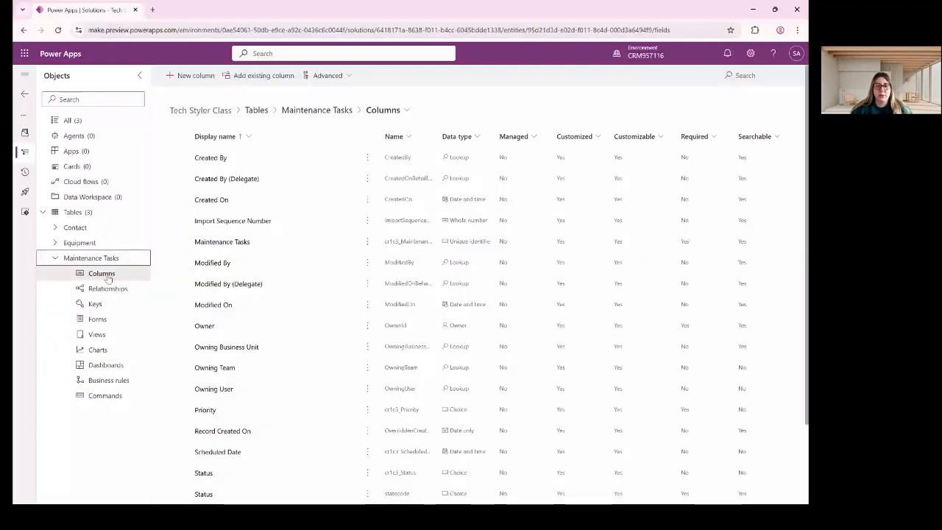
pyautogui.click(203, 77)
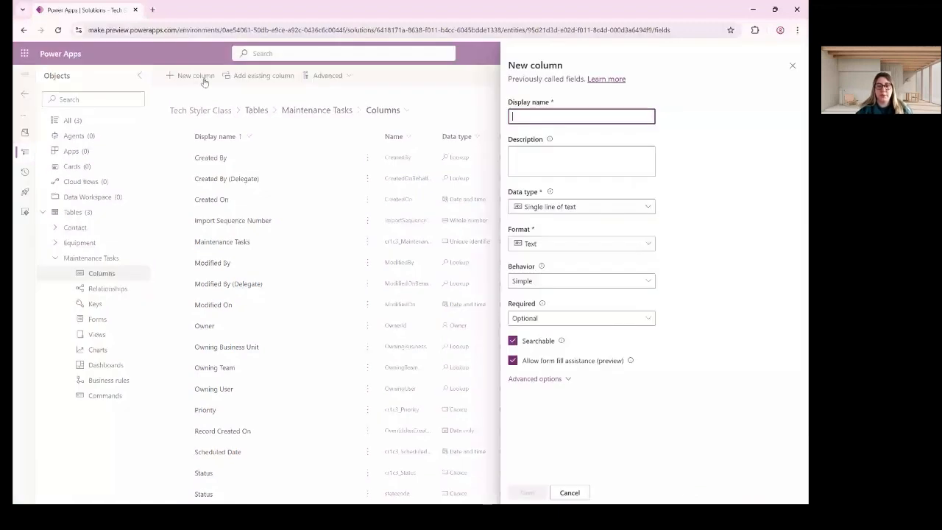
pyautogui.write('Equipment')
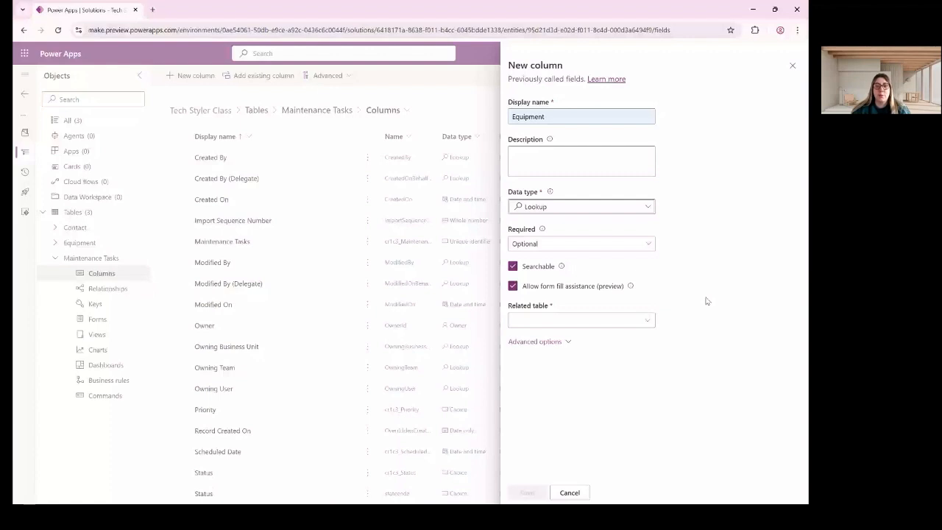
pyautogui.click(606, 320)
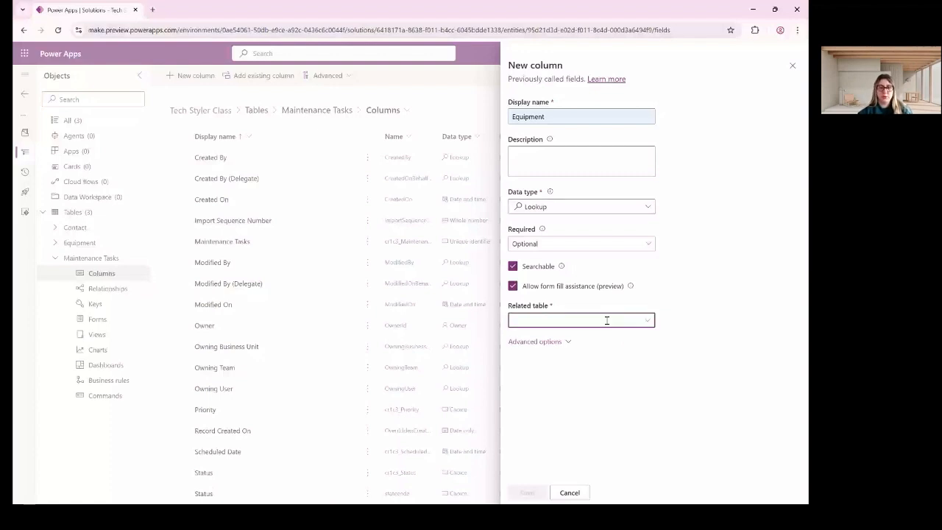
pyautogui.write('equi')
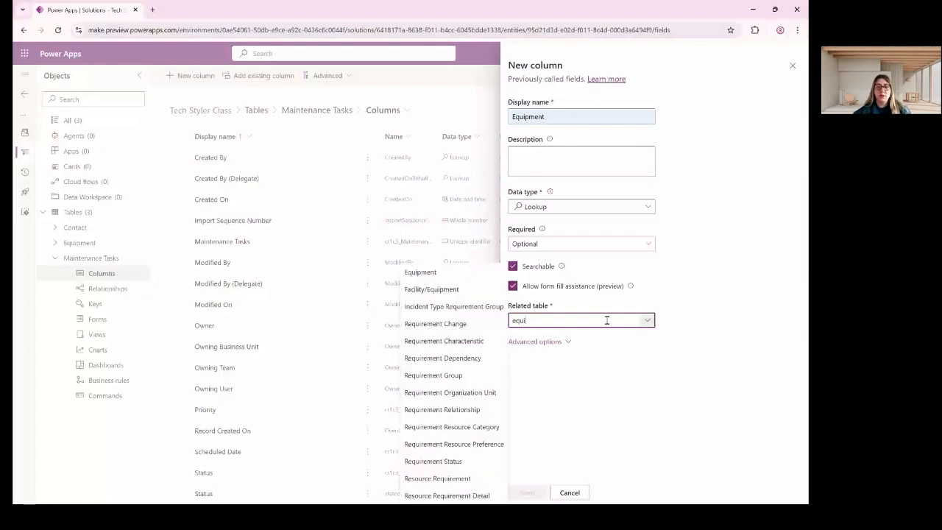
pyautogui.press('Return')
pyautogui.click(538, 492)
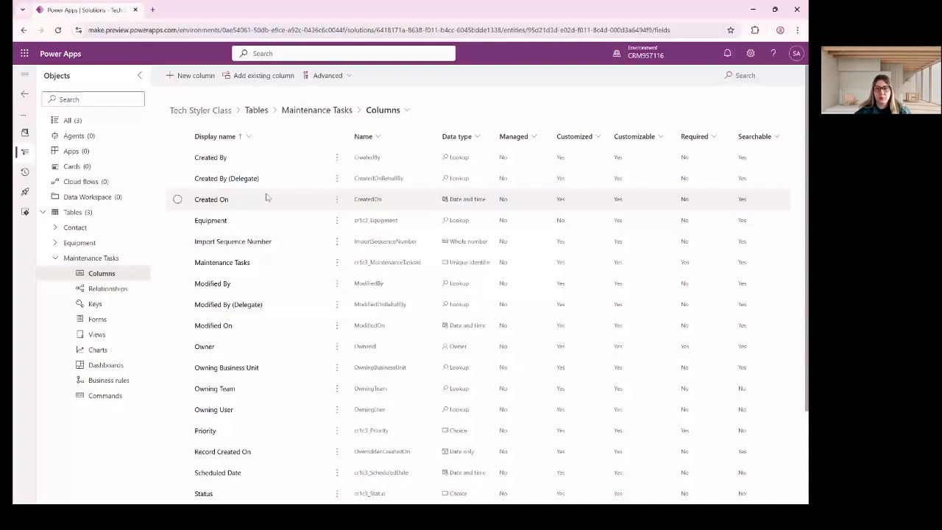
# Filter the columns by 'equi' and verify the Equipment column's related table is Equipment.
pyautogui.click(754, 75)
pyautogui.write('e')
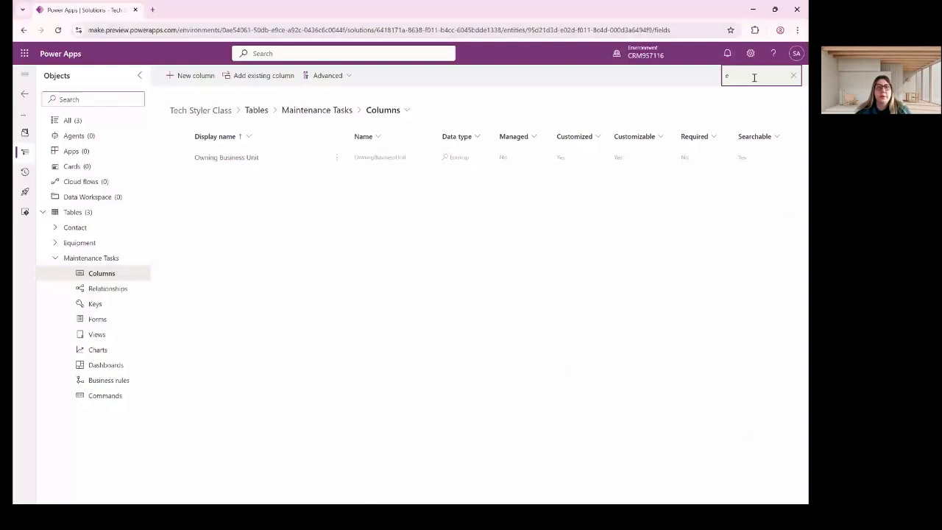
pyautogui.write('qui')
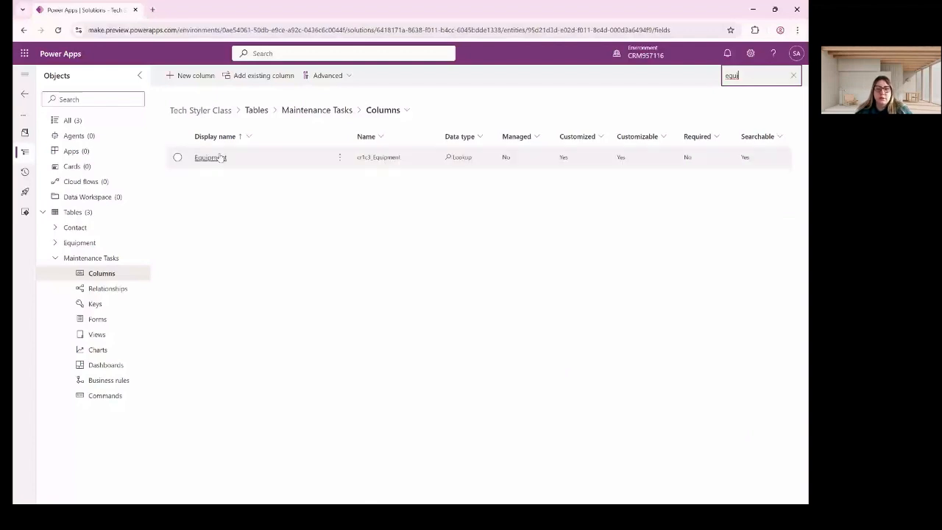
pyautogui.click(220, 156)
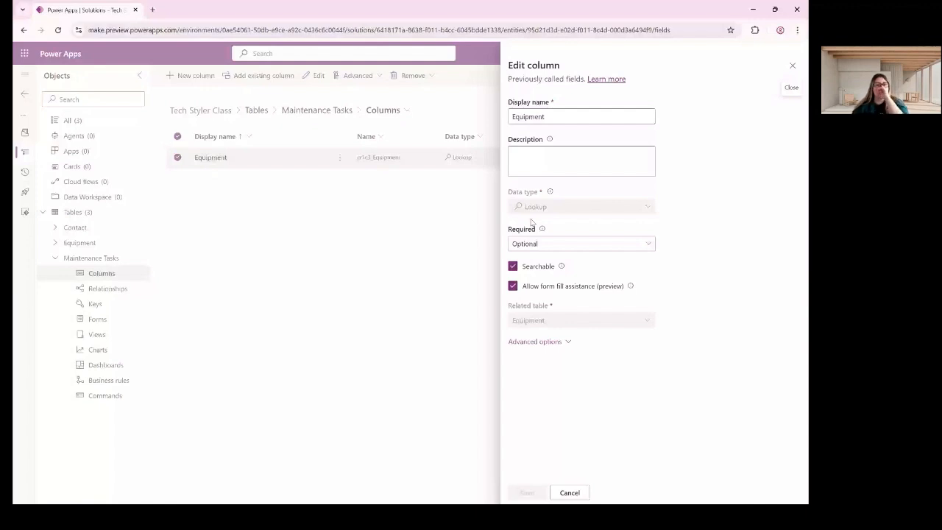
pyautogui.moveTo(508, 305); pyautogui.dragTo(549, 306)
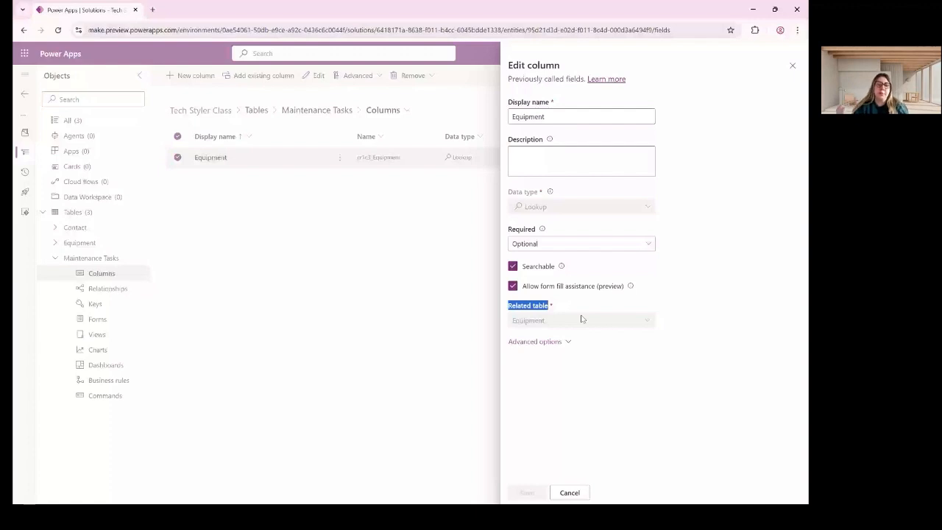
pyautogui.moveTo(581, 319); pyautogui.dragTo(557, 355)
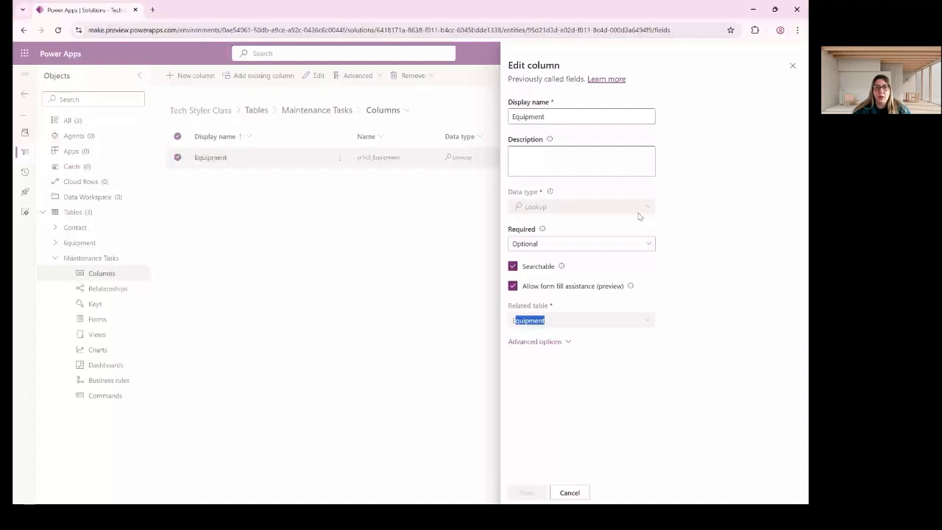
pyautogui.click(355, 112)
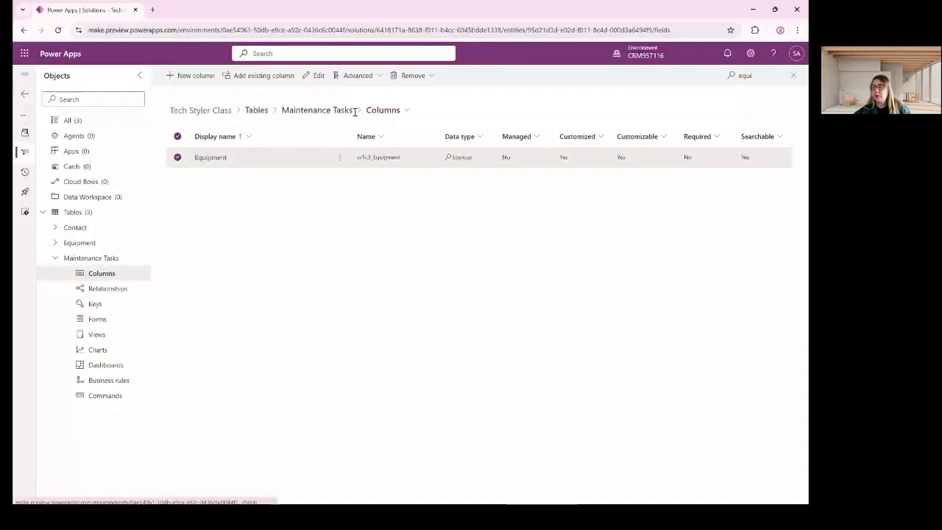
pyautogui.click(354, 112)
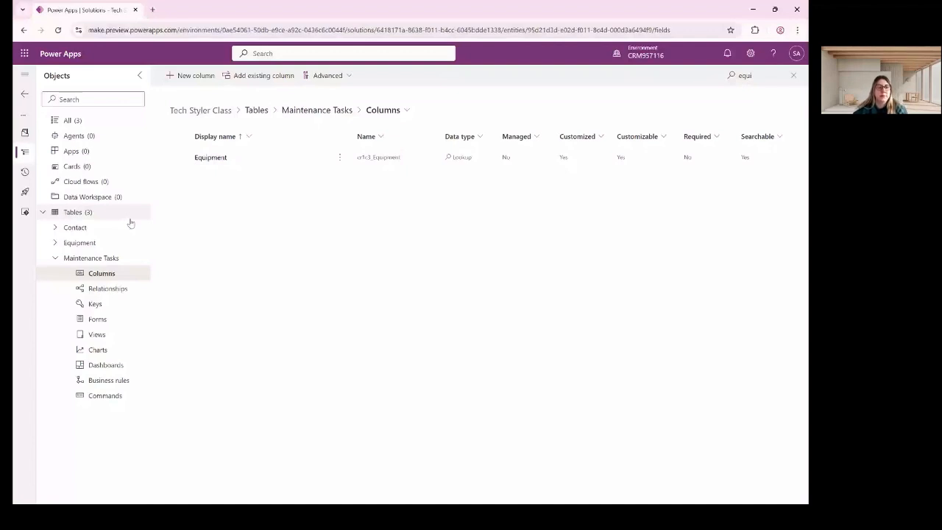
# From the solution's Tables view, choose New > Table to begin another blank table.
pyautogui.click(58, 261)
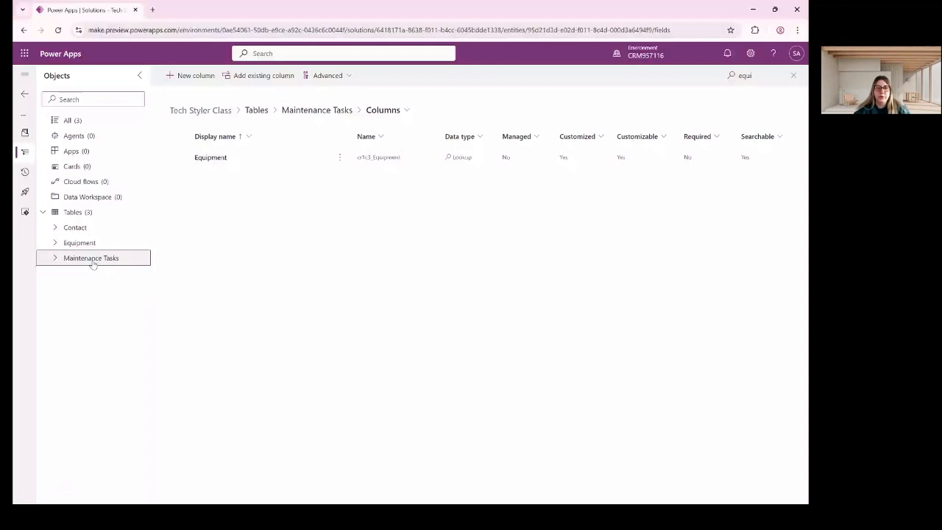
pyautogui.click(107, 212)
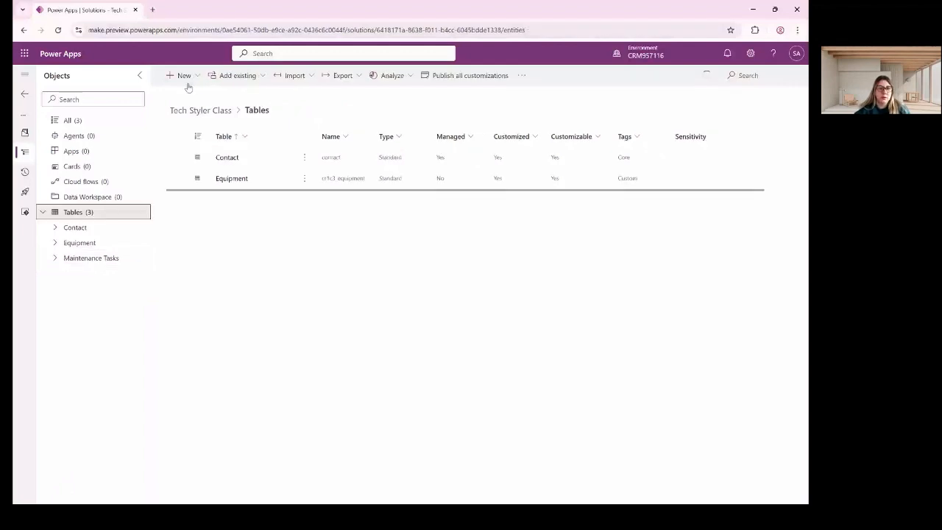
pyautogui.click(184, 77)
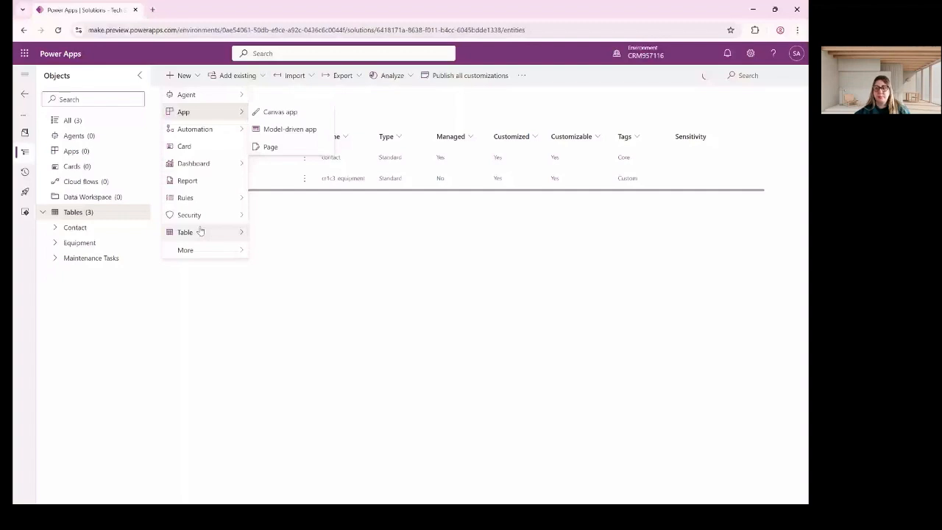
pyautogui.click(200, 232)
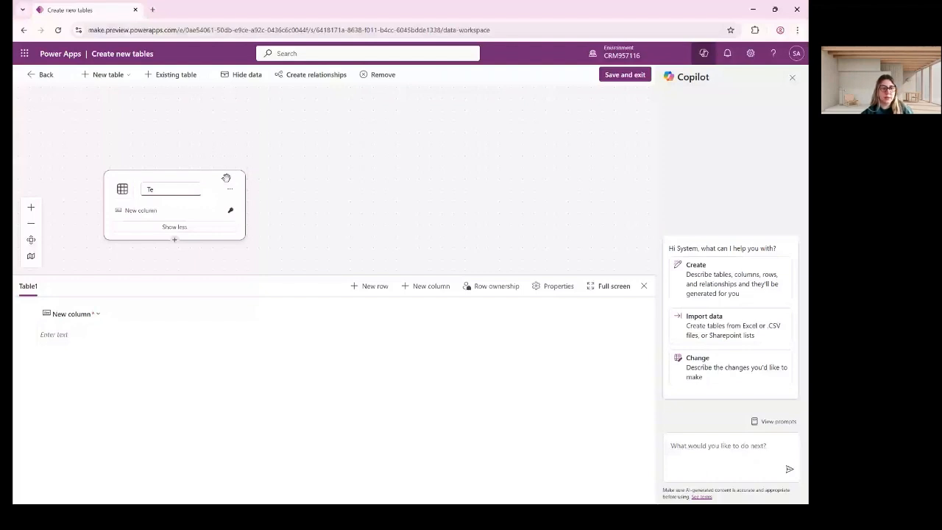
# Name the table Technician Logs and rename its first column from New column to Name.
pyautogui.write('chnicia')
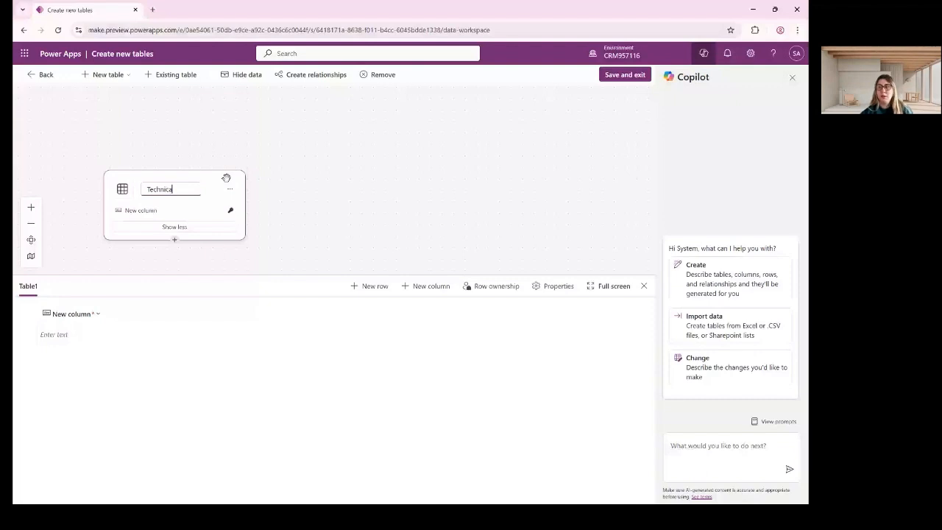
pyautogui.write('n Logs')
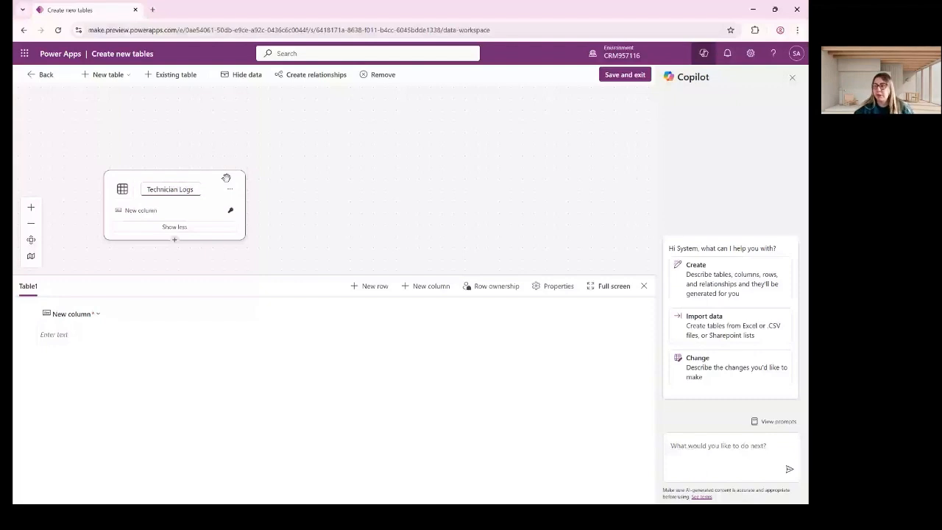
pyautogui.click(225, 127)
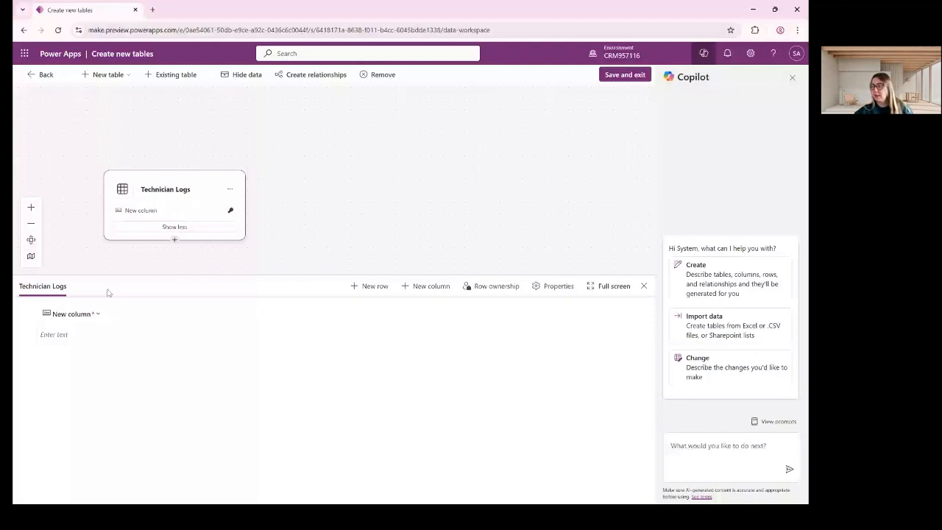
pyautogui.click(74, 315)
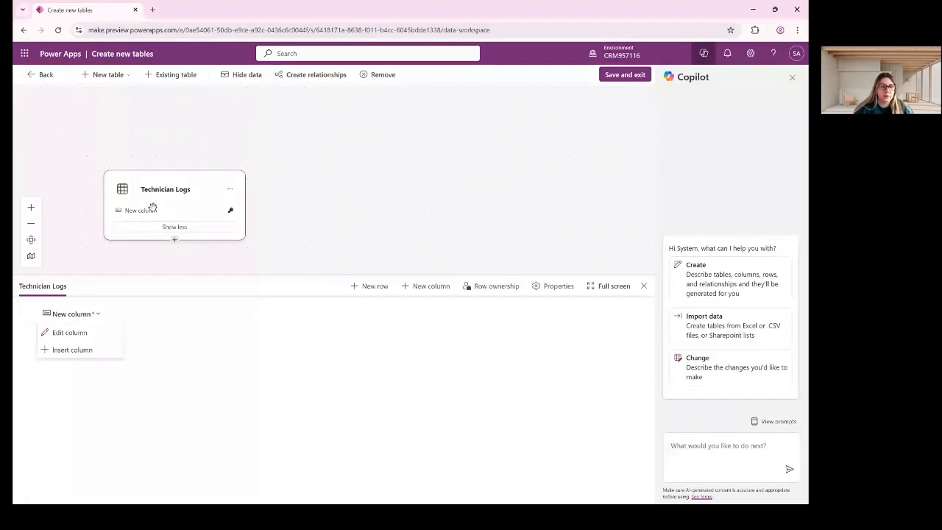
pyautogui.click(69, 332)
pyautogui.click(91, 132)
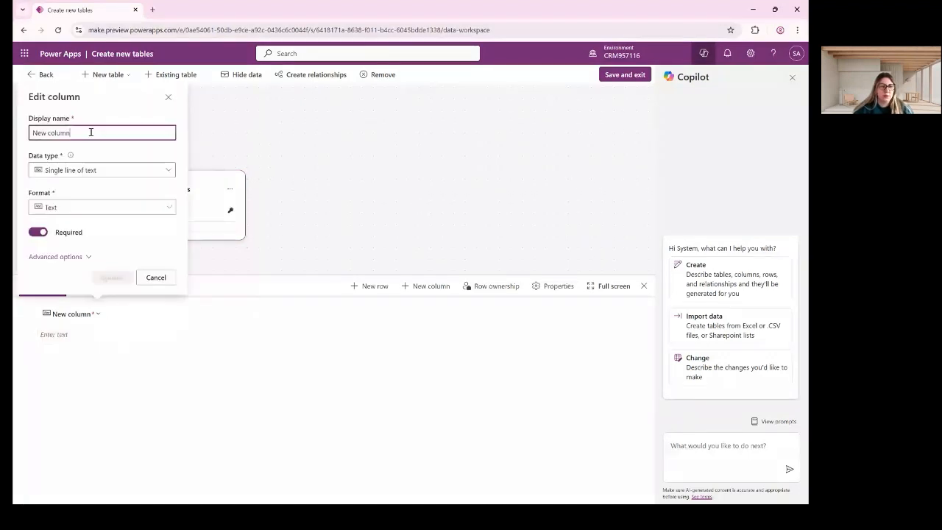
pyautogui.hotkey('ctrl', 'a')
pyautogui.write('D')
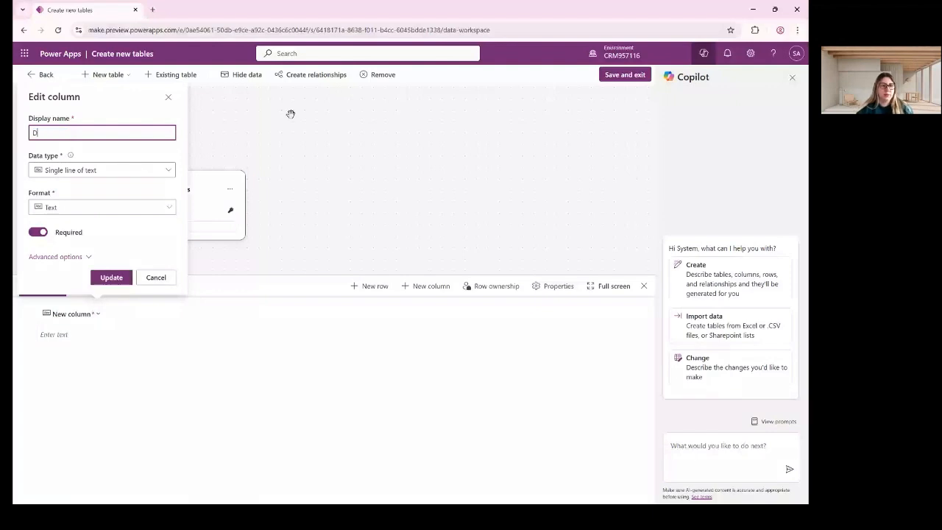
pyautogui.press('BackSpace')
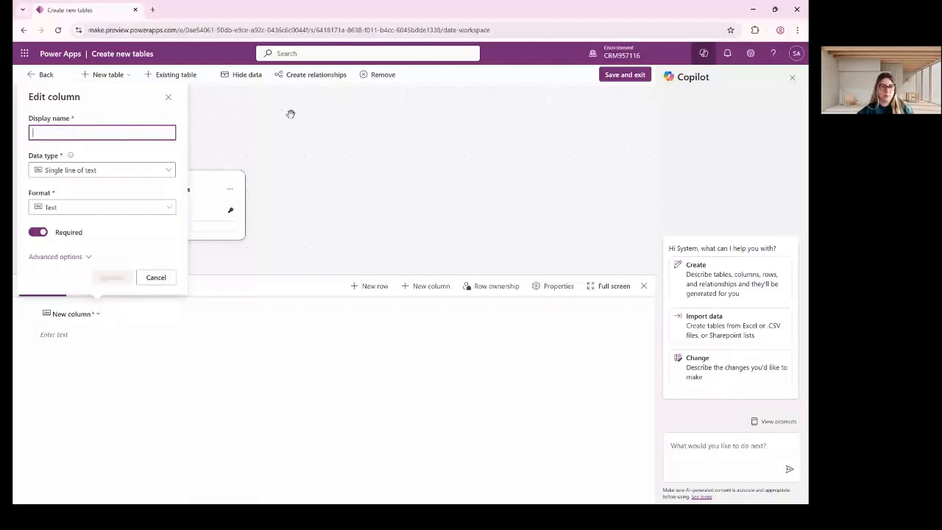
pyautogui.write('Name')
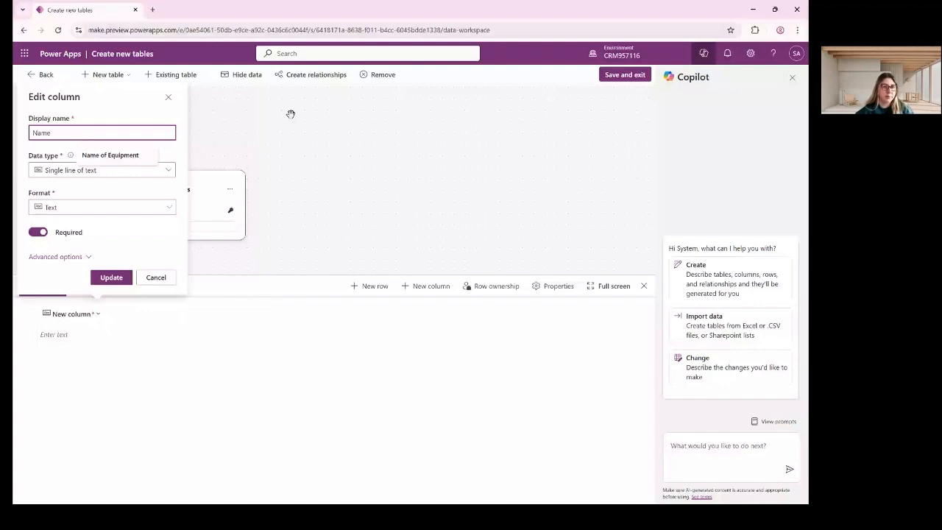
pyautogui.click(118, 278)
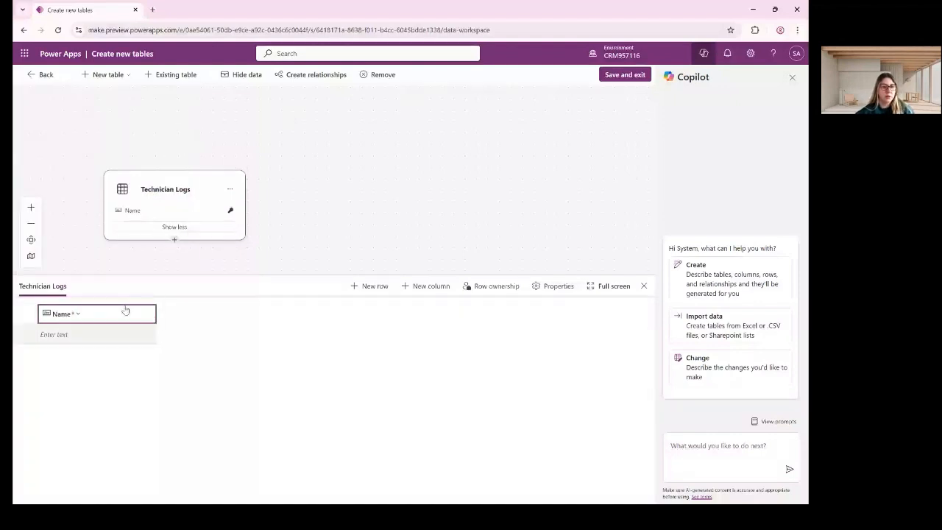
pyautogui.click(422, 285)
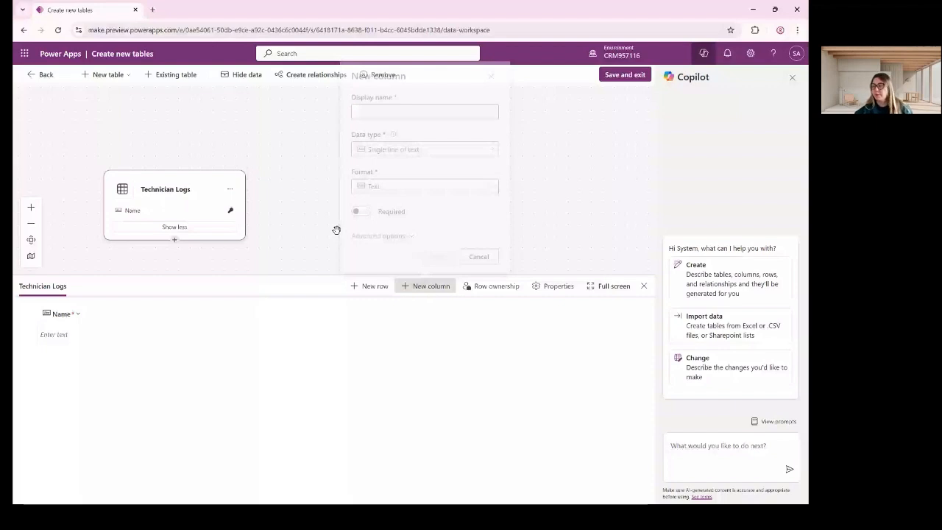
# Add a Log notes column using the multi-line Text area format.
pyautogui.click(381, 106)
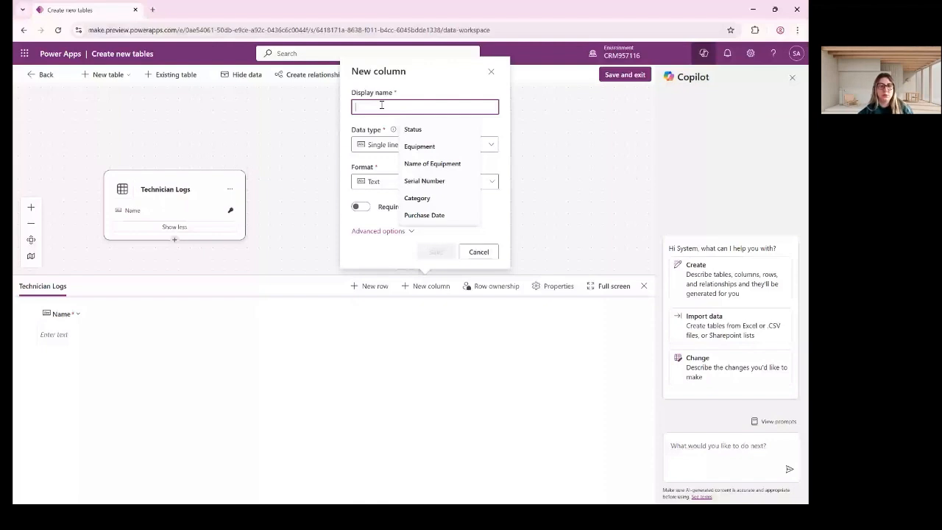
pyautogui.write('Log not')
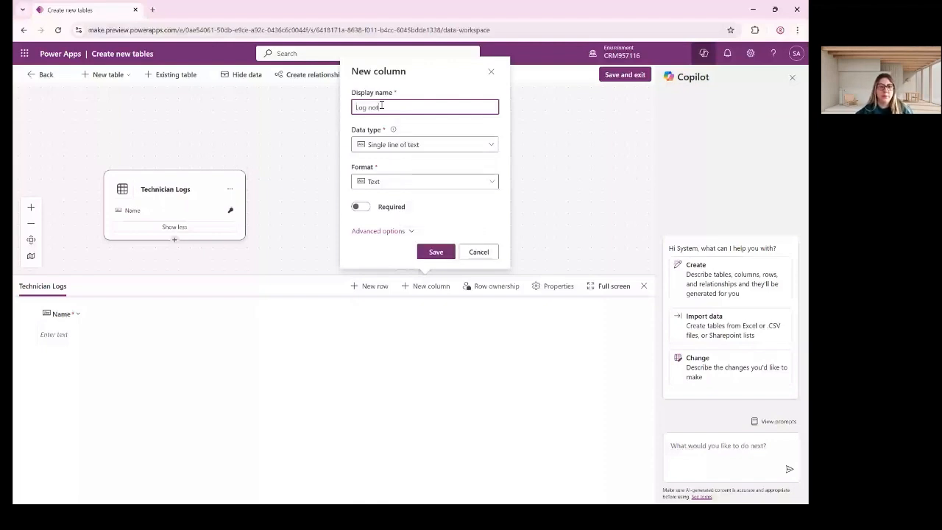
pyautogui.write('es')
pyautogui.click(457, 144)
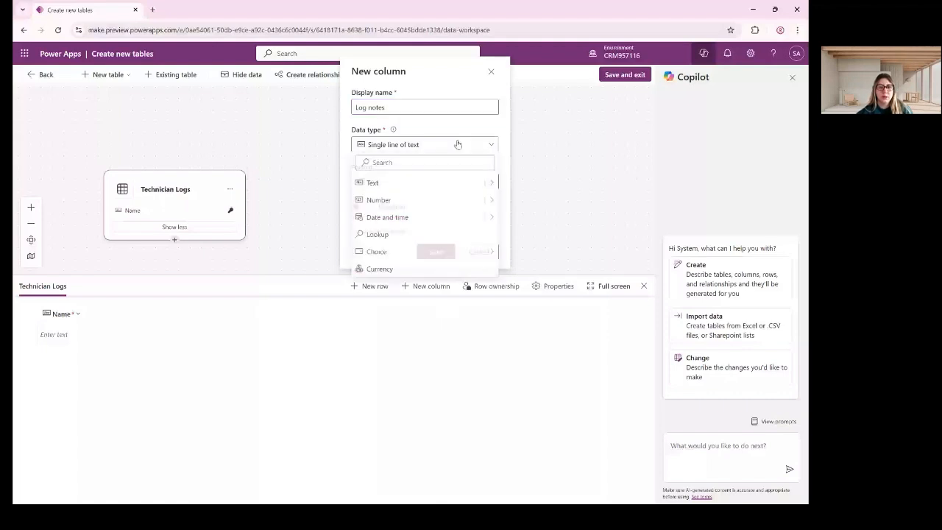
pyautogui.click(428, 182)
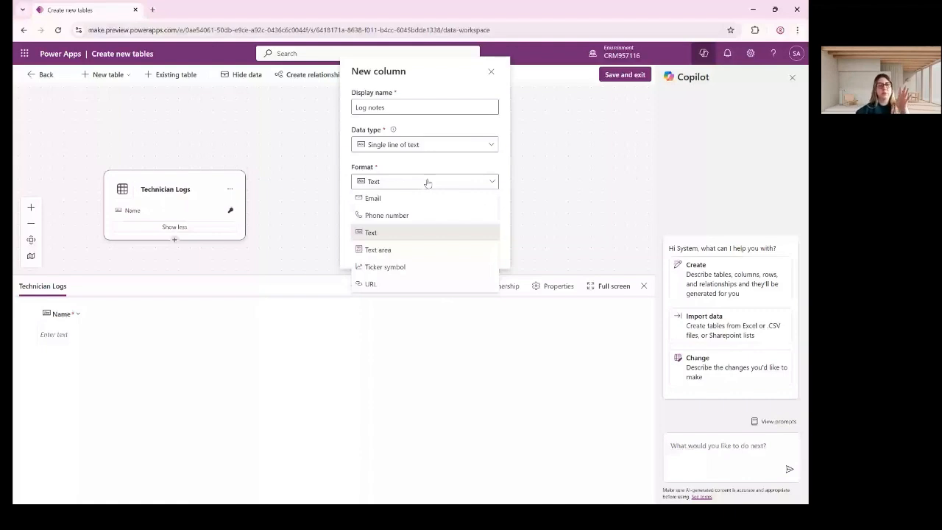
pyautogui.click(424, 250)
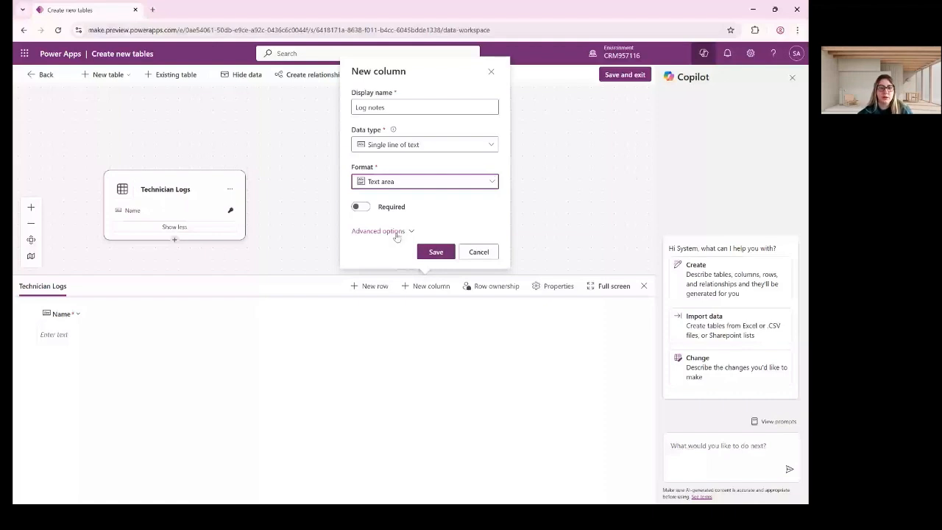
pyautogui.click(434, 251)
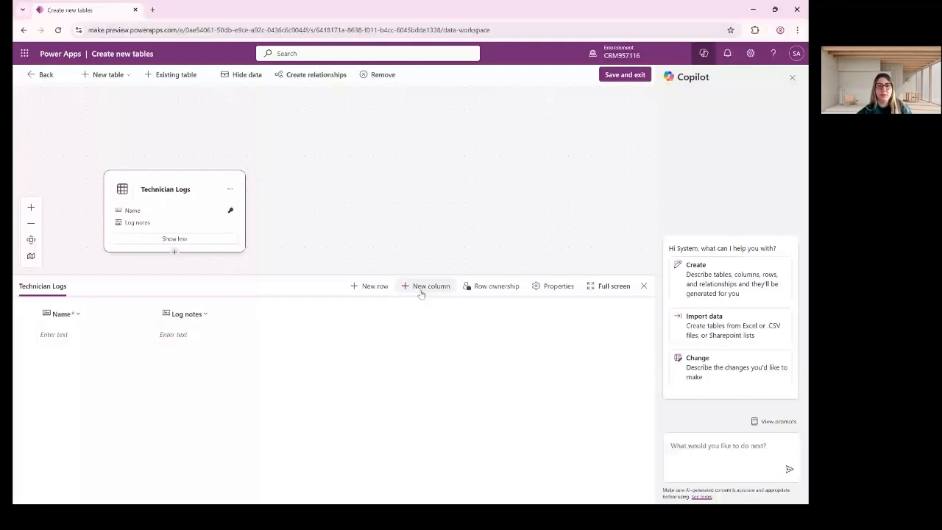
# Add a Date Performed column of type Date only.
pyautogui.click(420, 291)
pyautogui.write('Date ')
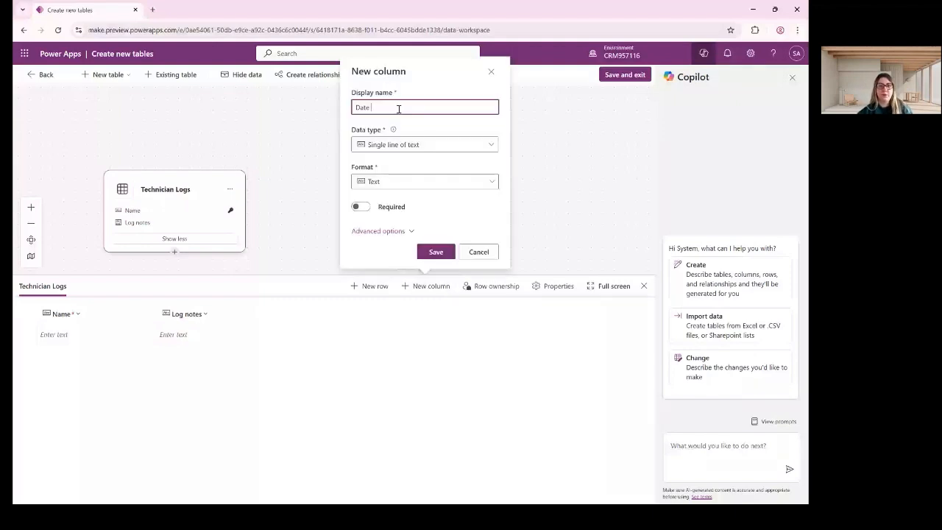
pyautogui.write('Performed')
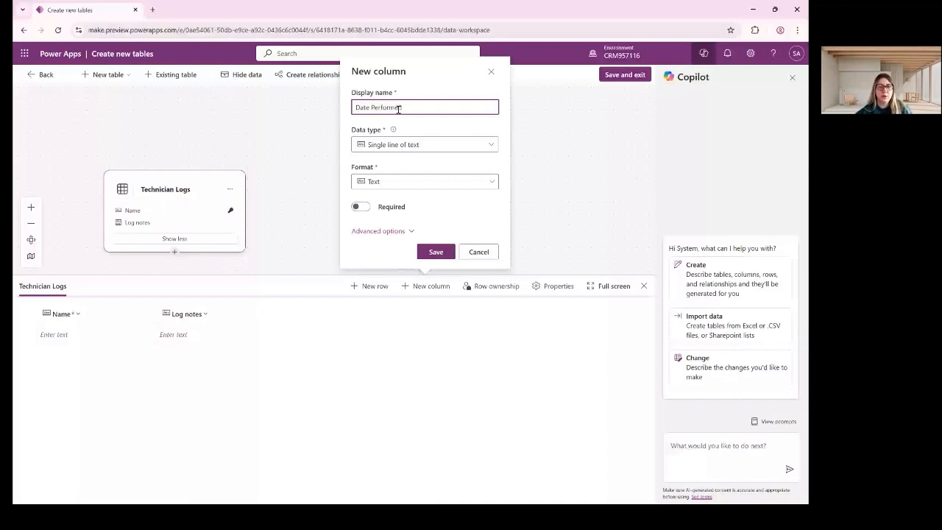
pyautogui.click(409, 144)
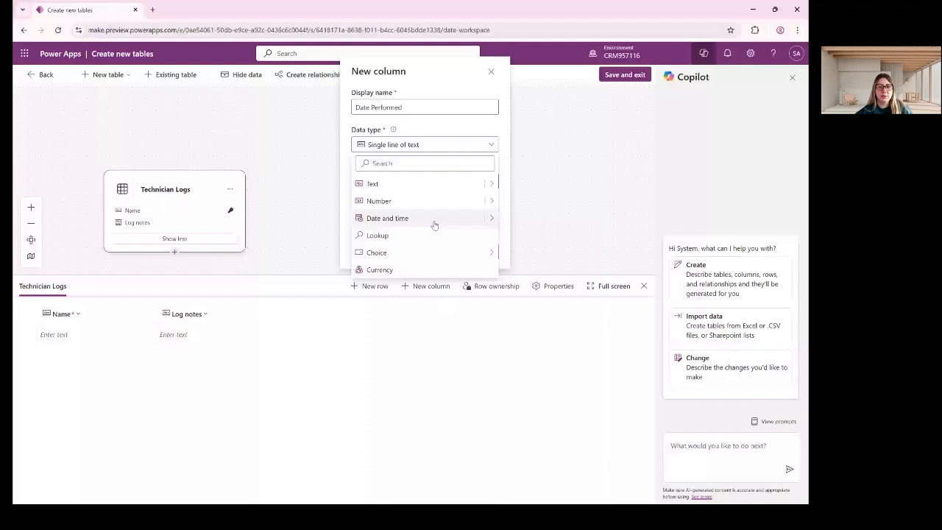
pyautogui.click(434, 221)
pyautogui.click(390, 214)
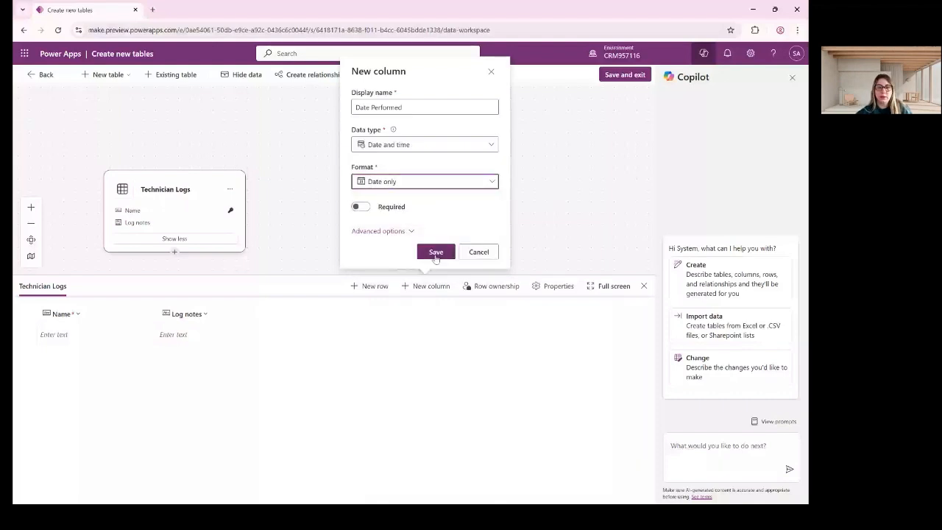
pyautogui.click(436, 252)
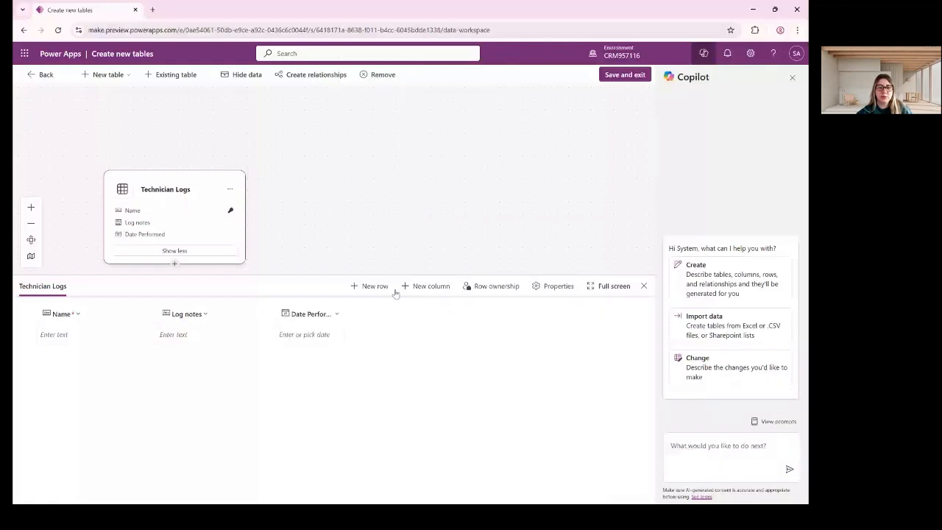
# Add a required whole-number Time Spent column, then choose Save and exit.
pyautogui.click(432, 286)
pyautogui.write('Time ')
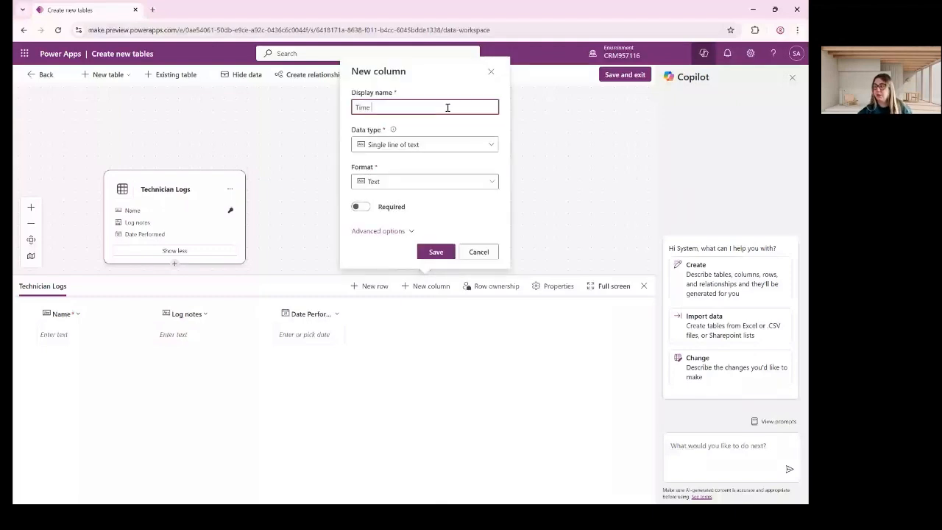
pyautogui.write('Spe')
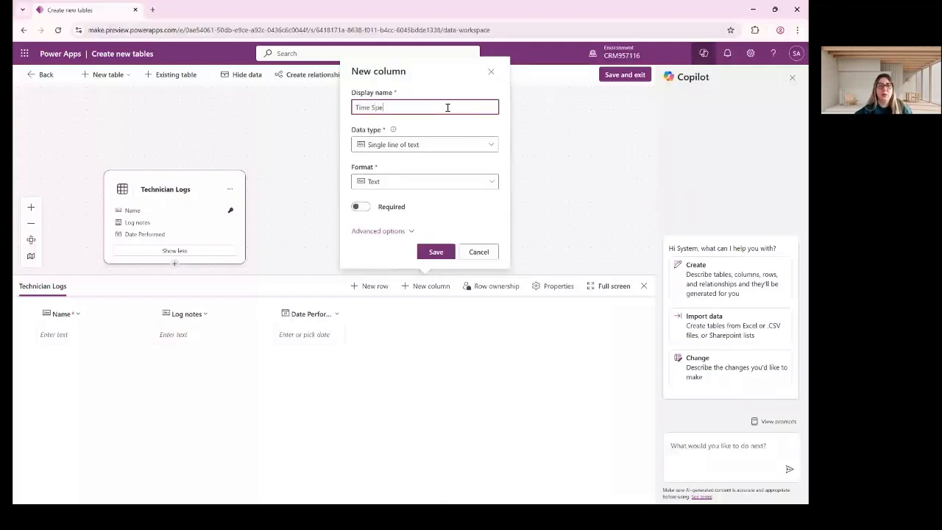
pyautogui.write('nt')
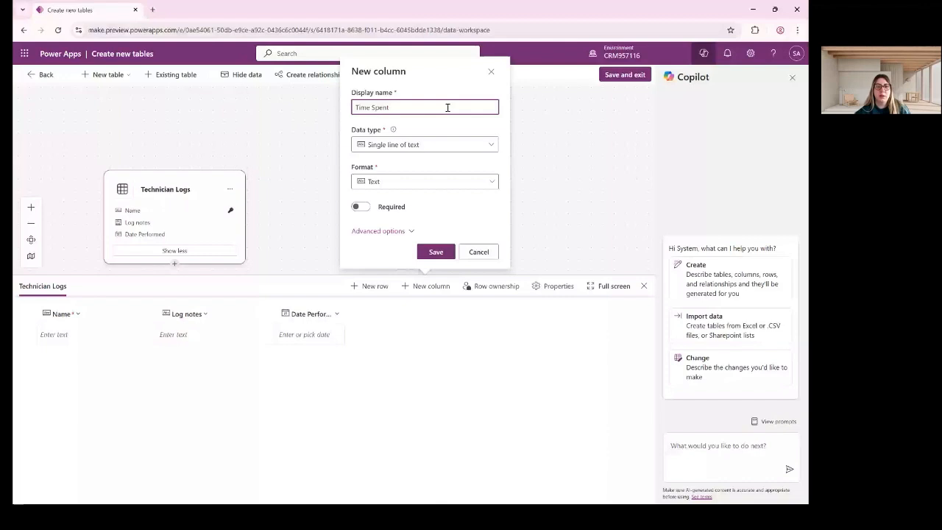
pyautogui.click(432, 144)
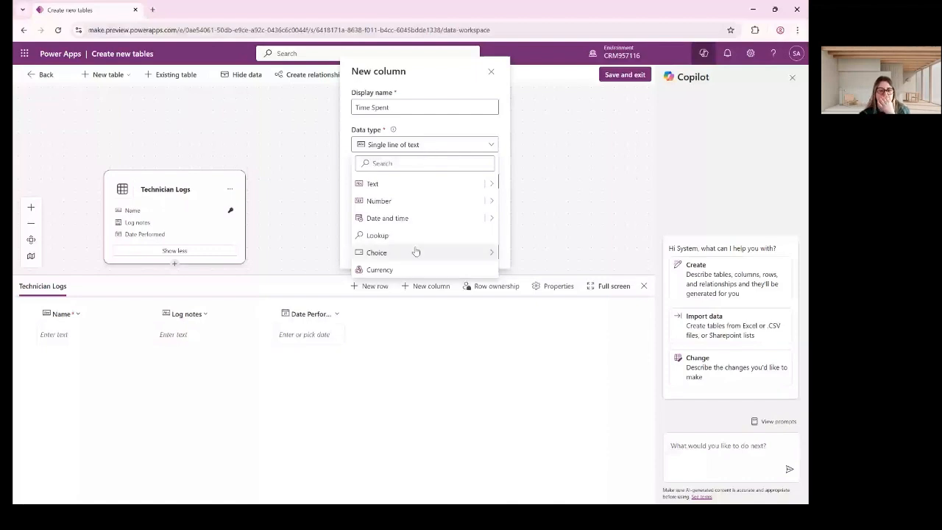
pyautogui.click(423, 204)
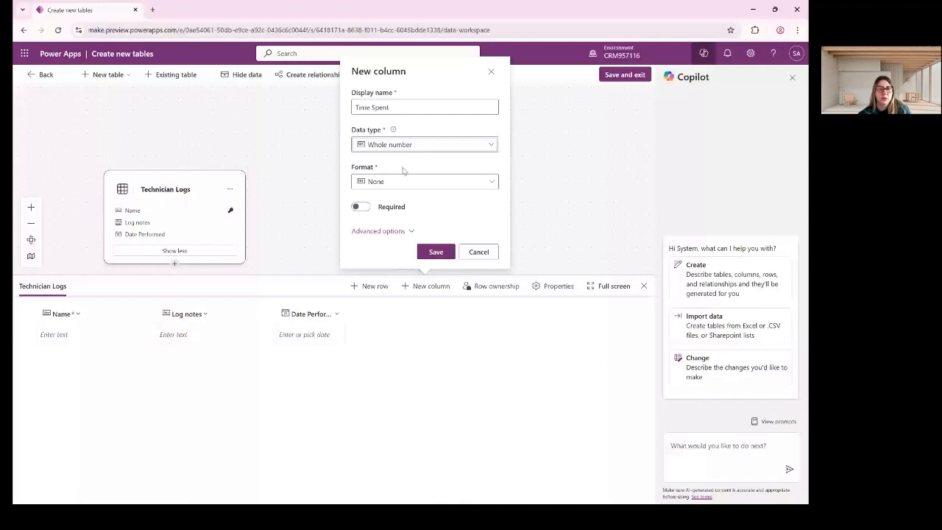
pyautogui.click(387, 185)
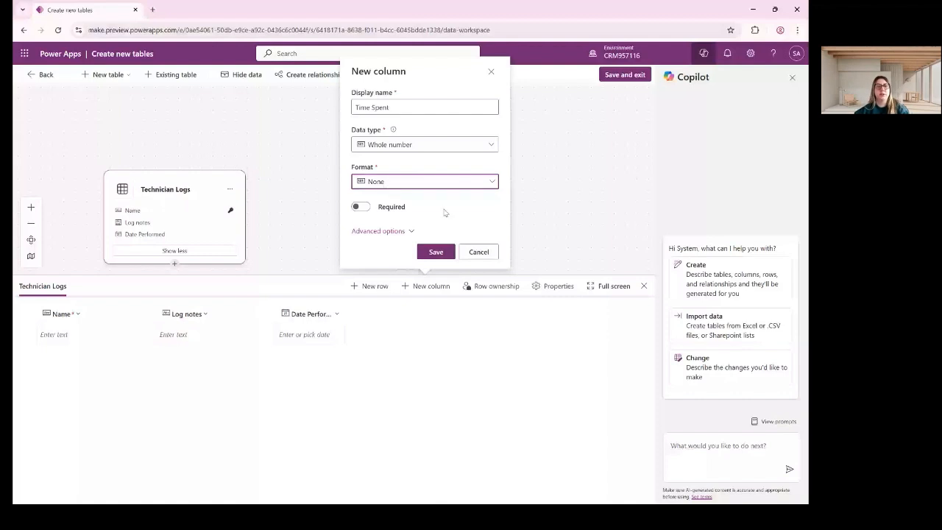
pyautogui.click(361, 207)
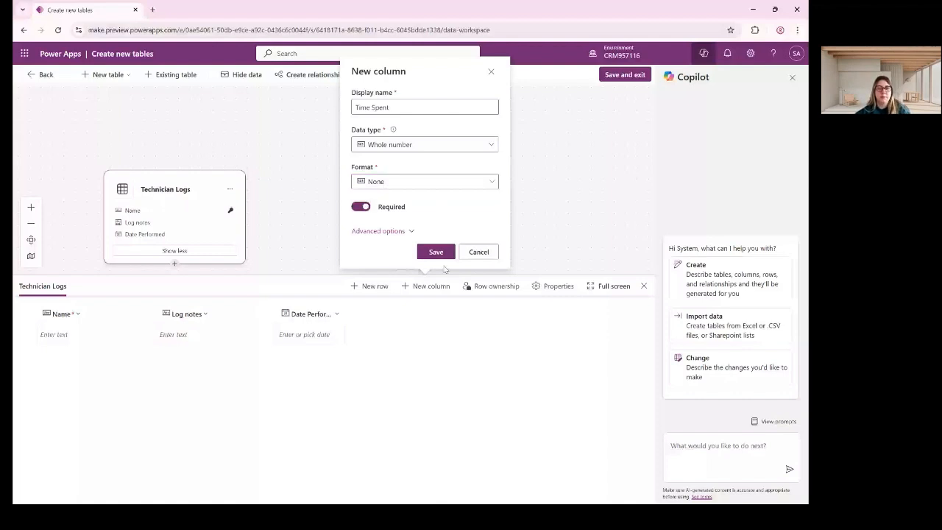
pyautogui.click(436, 252)
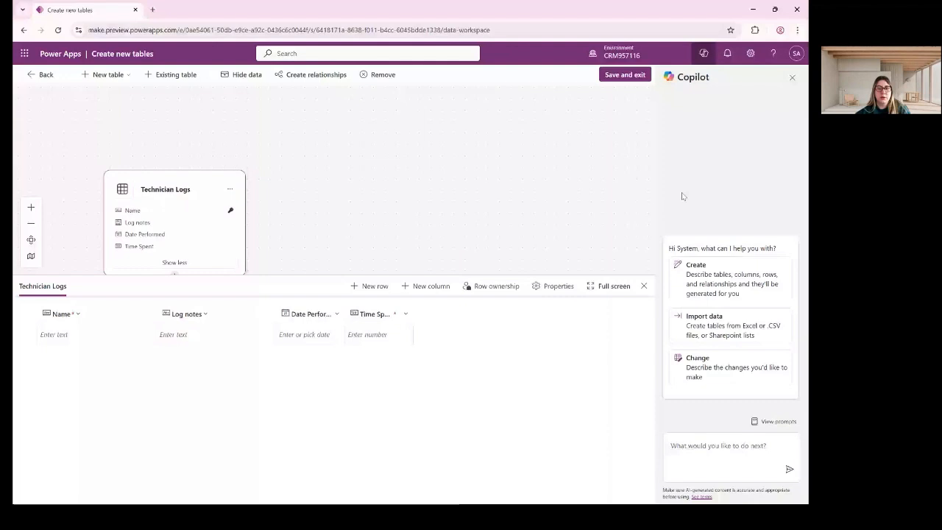
pyautogui.click(625, 75)
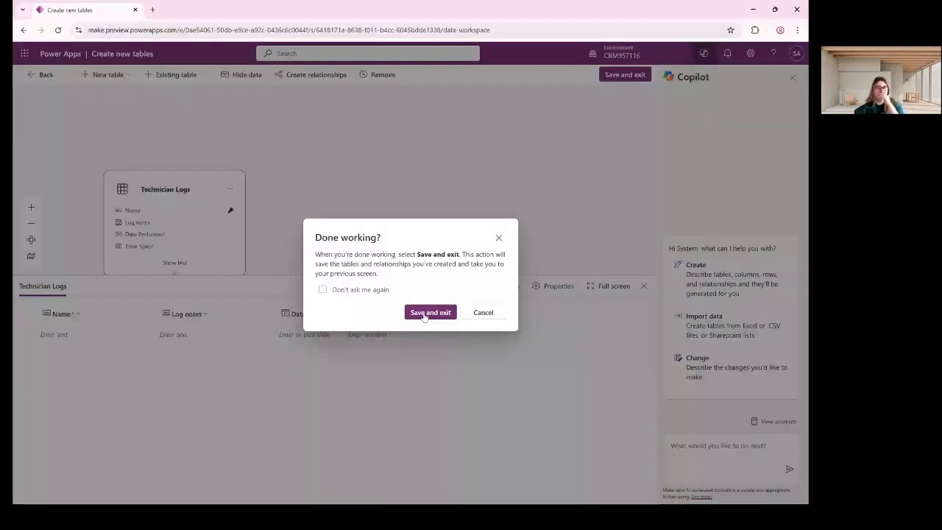
# Confirm Save and exit, then open Maintenance Tasks from the solution's Tables list.
pyautogui.click(430, 313)
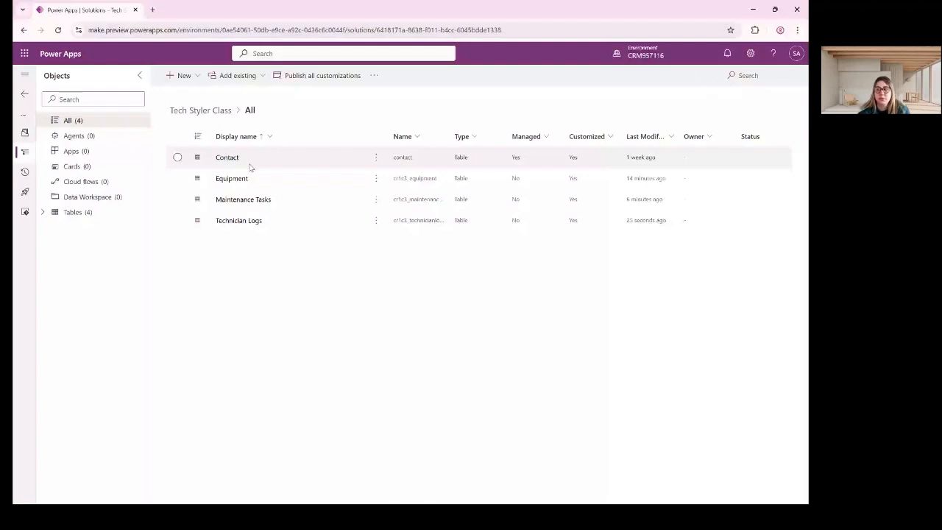
pyautogui.click(42, 212)
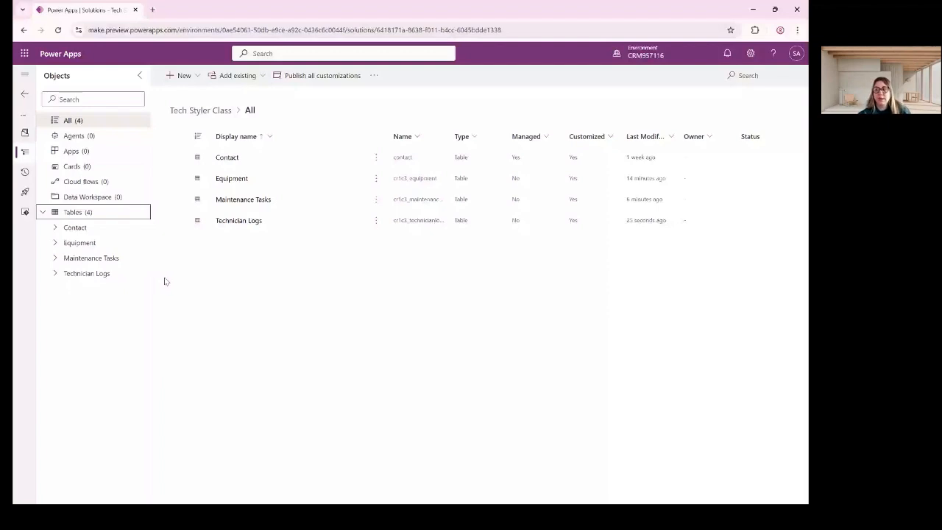
pyautogui.click(65, 258)
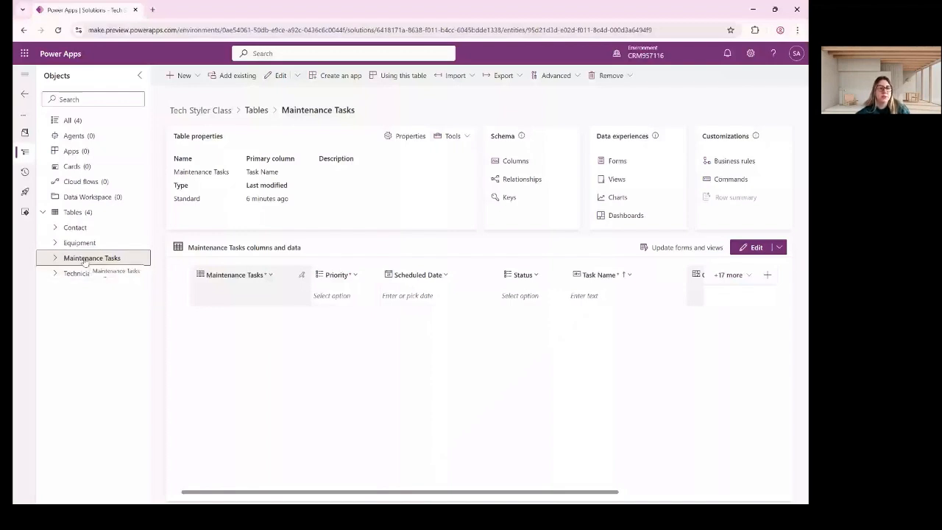
# Go to the Maintenance Tasks Relationships page and list the New relationship types.
pyautogui.click(85, 261)
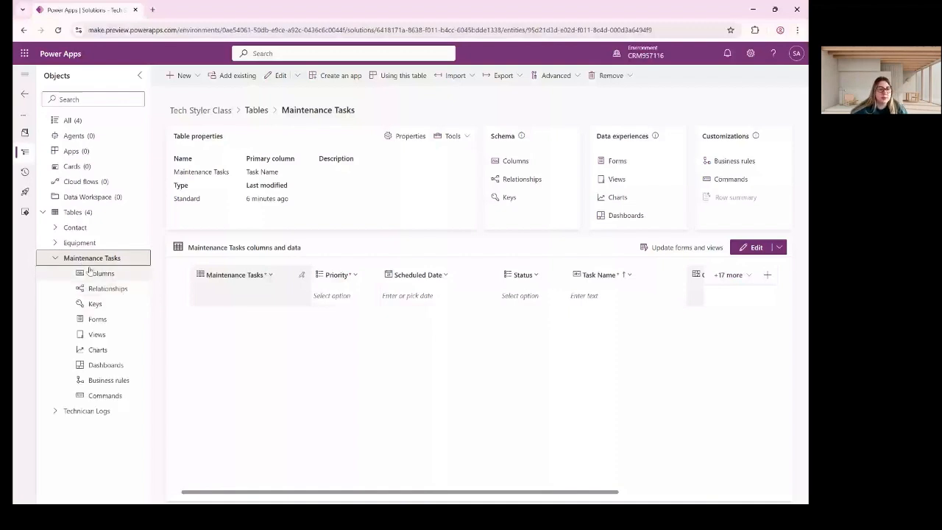
pyautogui.click(101, 290)
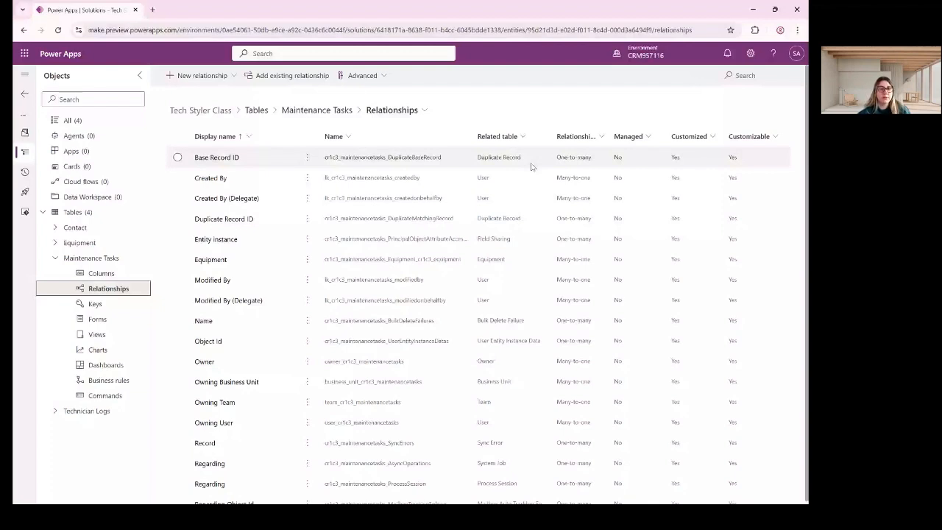
pyautogui.click(215, 81)
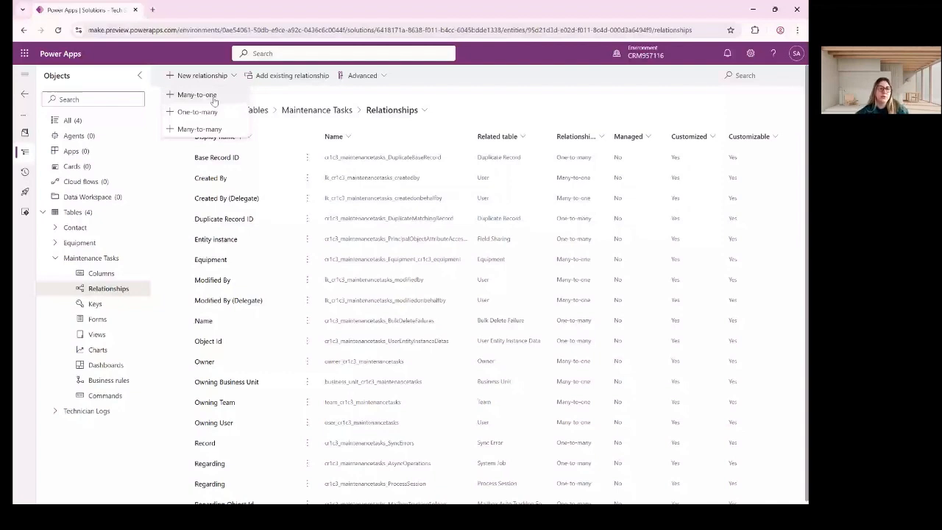
# Create a one-to-many relationship to Technician Logs, keeping the default lookup settings.
pyautogui.click(209, 118)
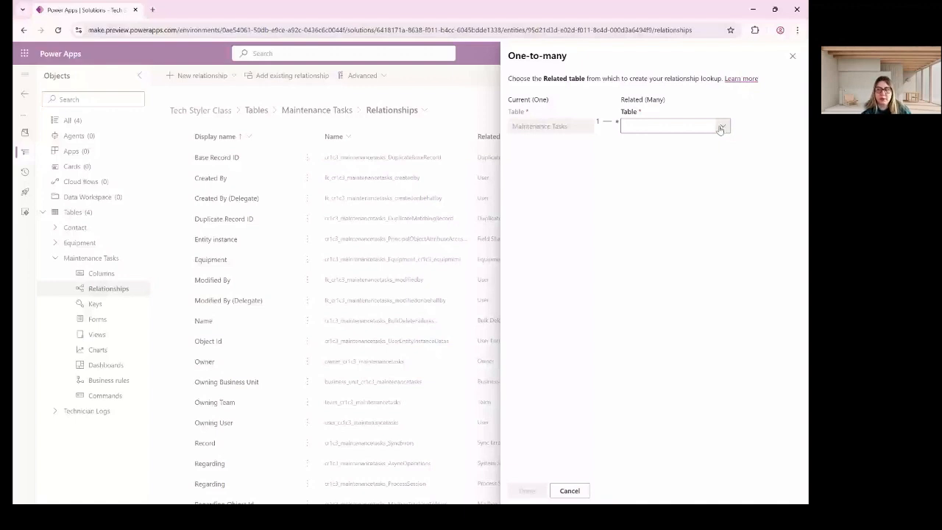
pyautogui.write('te')
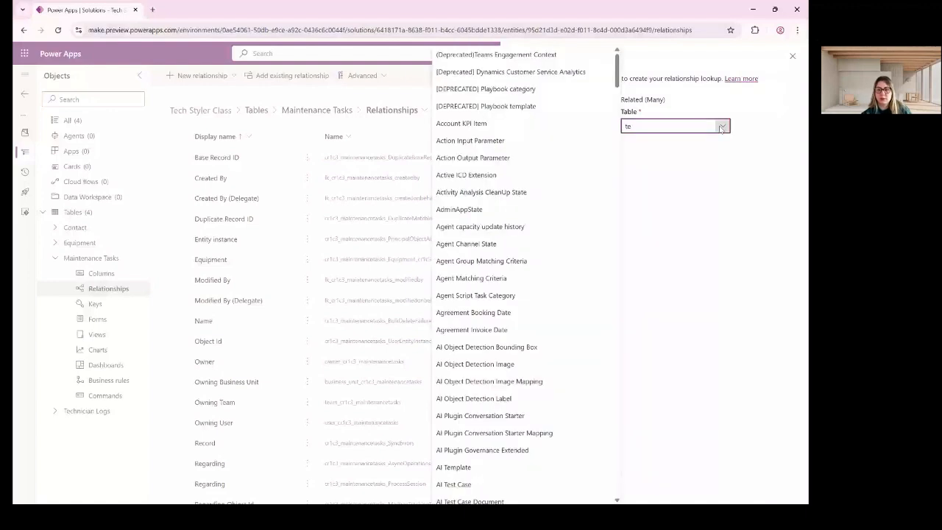
pyautogui.write('ch')
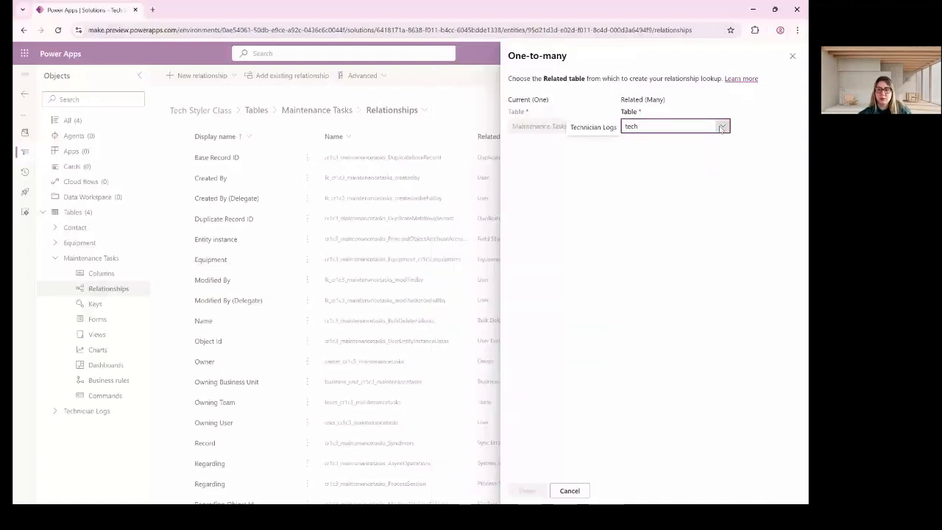
pyautogui.press('Return')
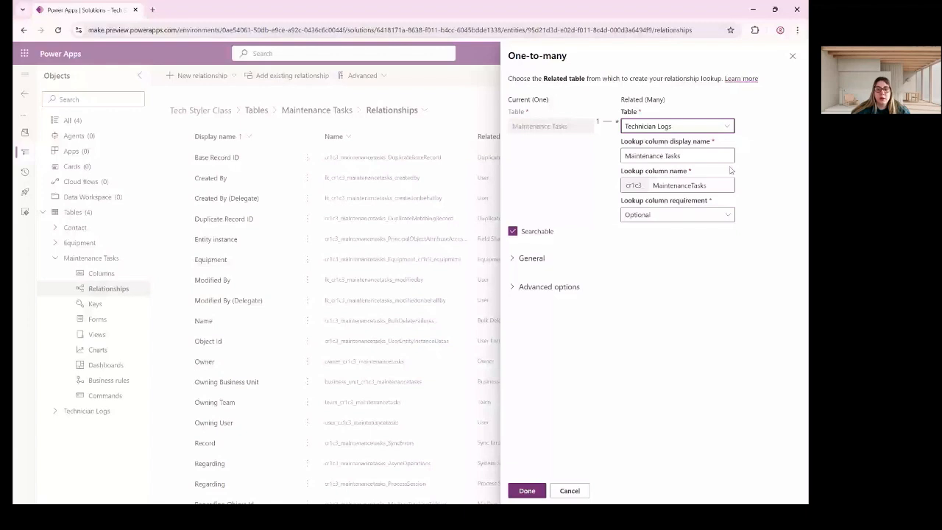
pyautogui.click(726, 214)
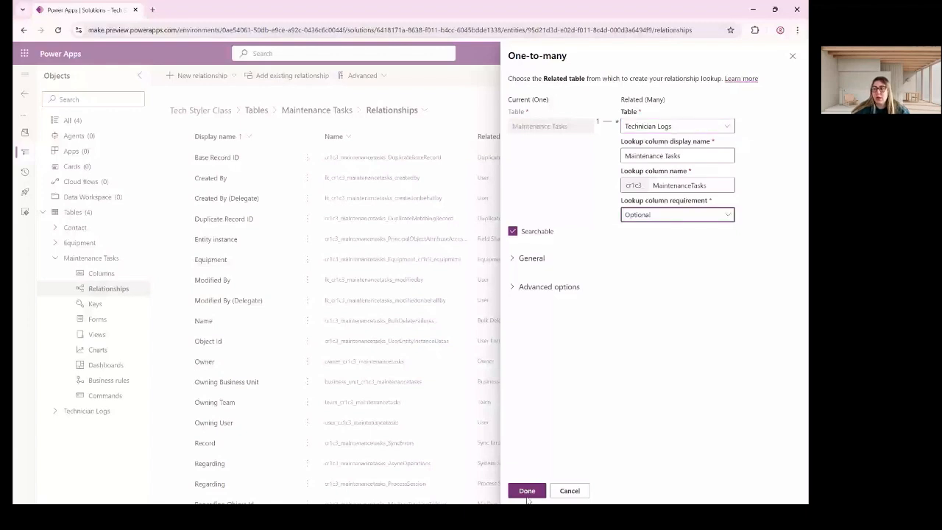
pyautogui.click(527, 496)
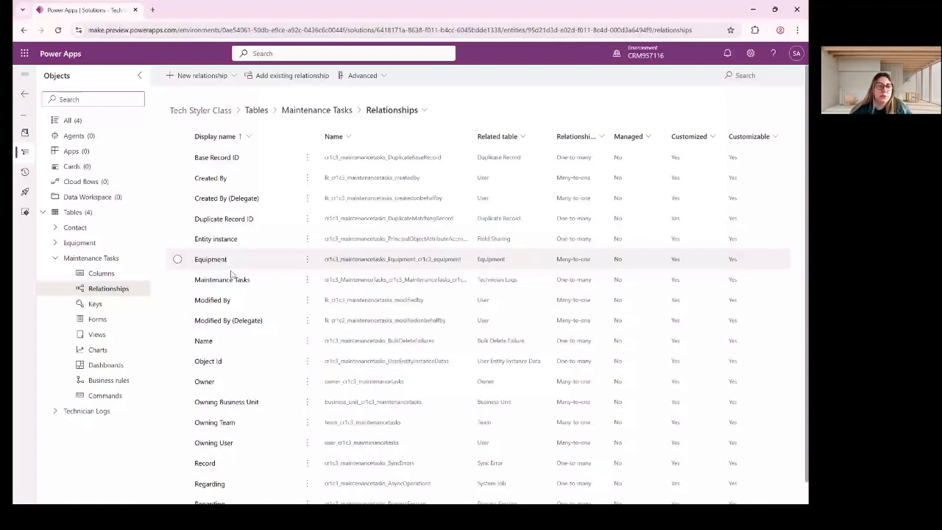
# Start a new Maintenance Tasks column with the display name Technician Name.
pyautogui.click(55, 258)
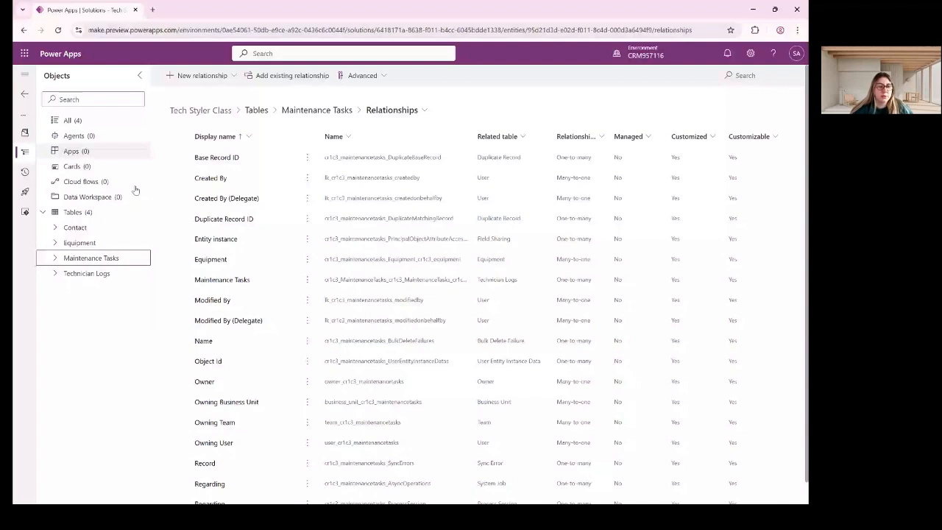
pyautogui.click(88, 262)
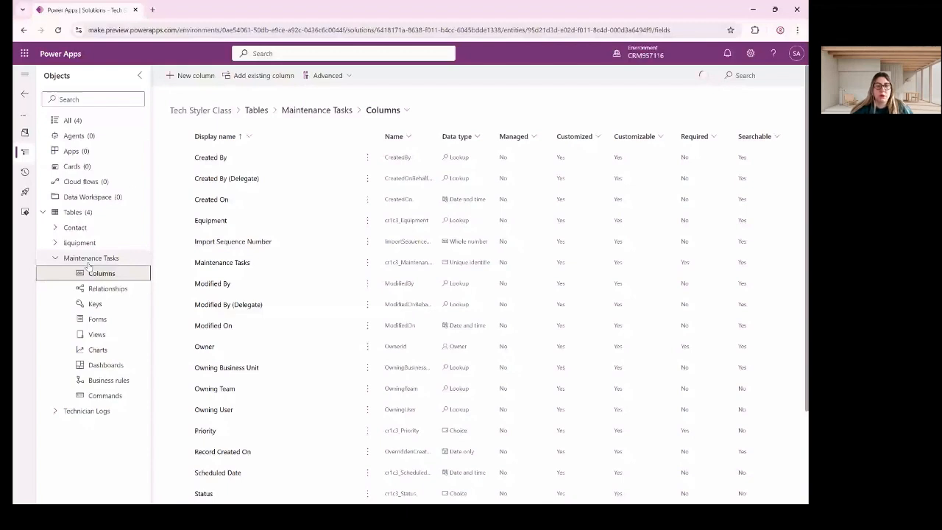
pyautogui.click(191, 76)
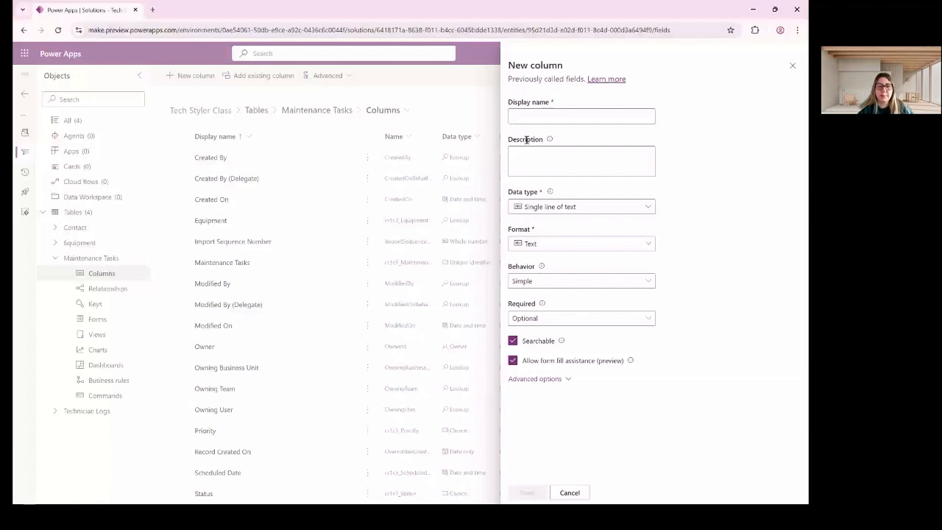
pyautogui.click(565, 116)
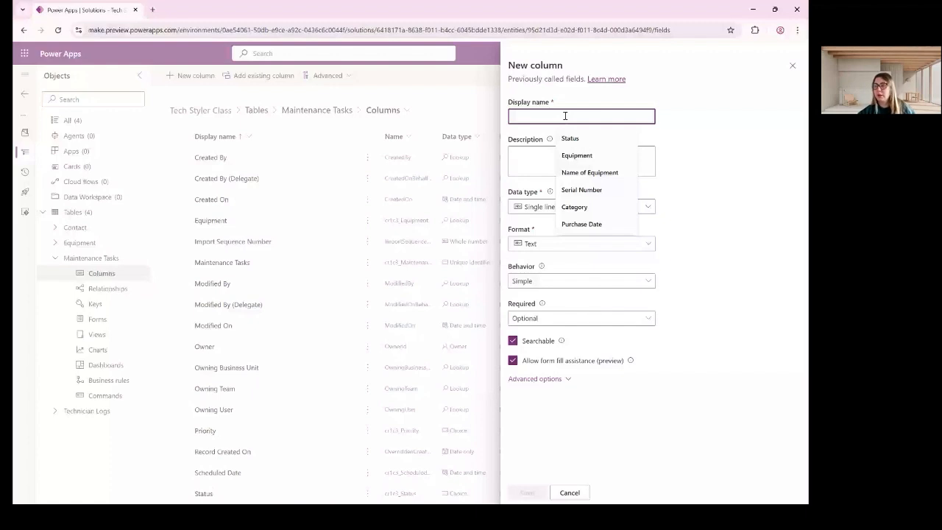
pyautogui.write('Technic')
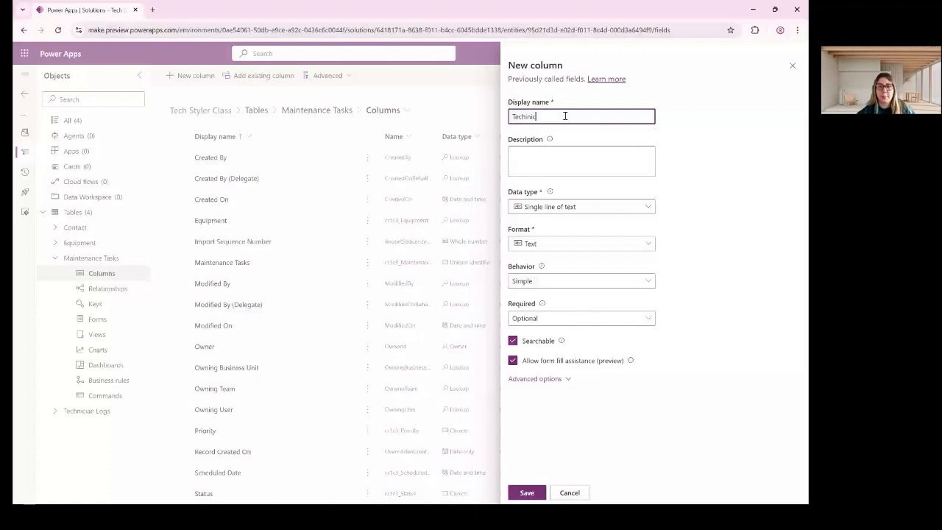
pyautogui.write('ian Name')
pyautogui.doubleClick(521, 118)
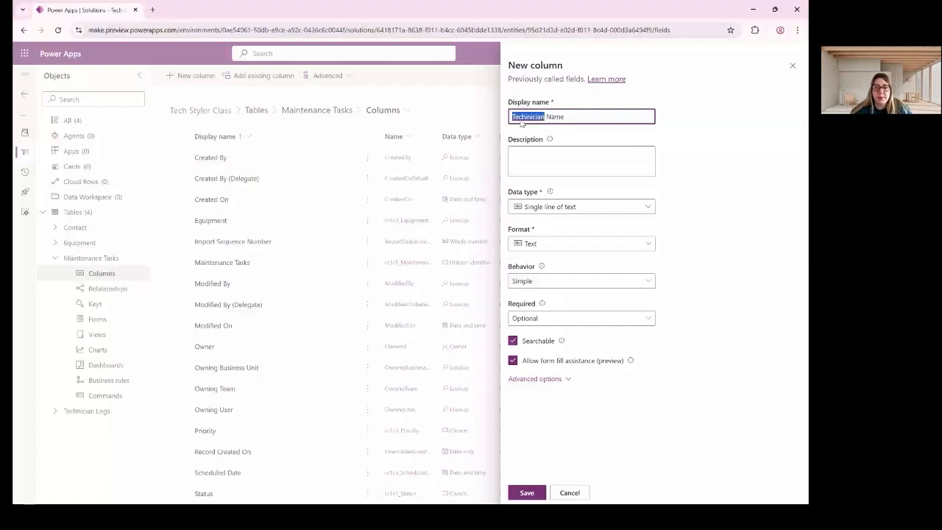
pyautogui.write('Technician')
# Make Technician Name a Lookup to the Contact table and save it.
pyautogui.click(581, 207)
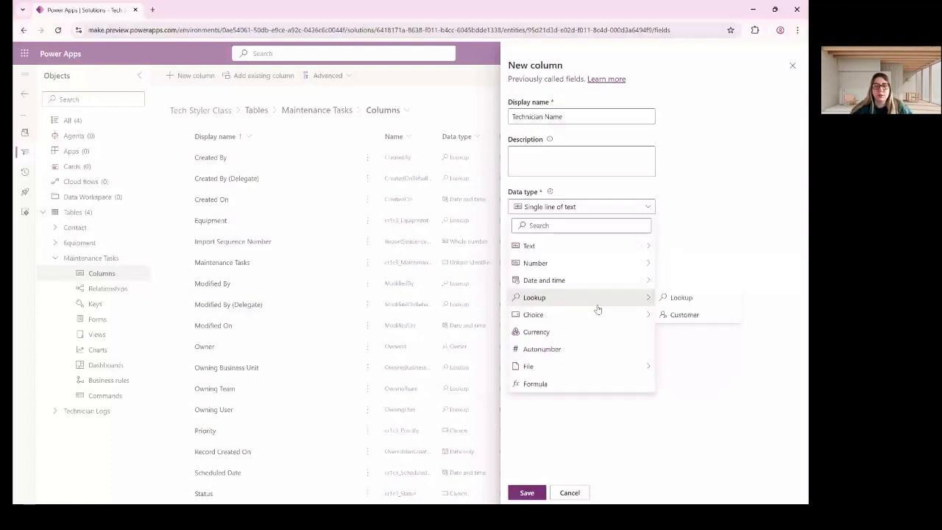
pyautogui.click(598, 301)
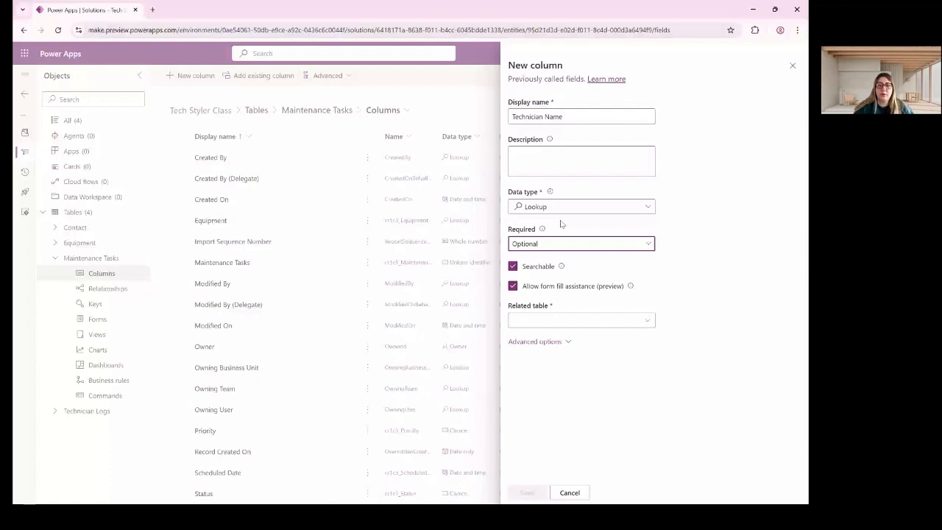
pyautogui.click(645, 321)
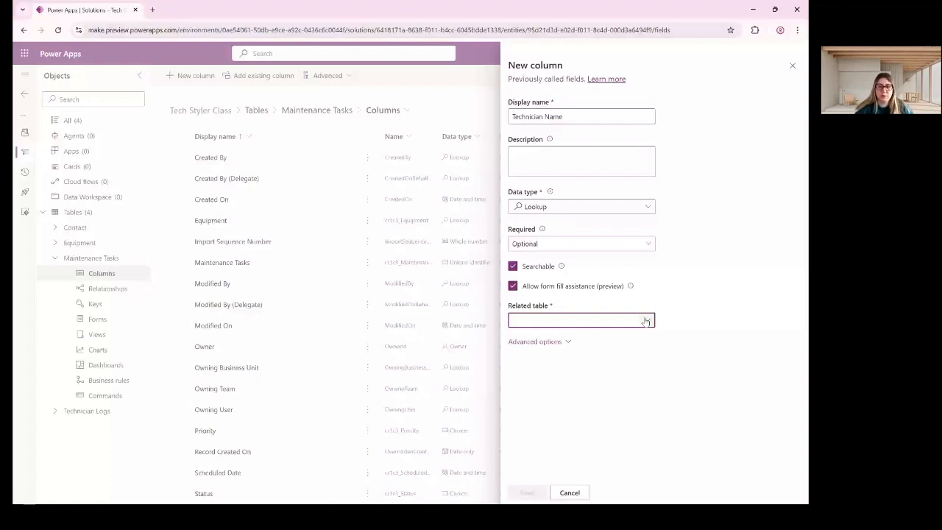
pyautogui.write('conta')
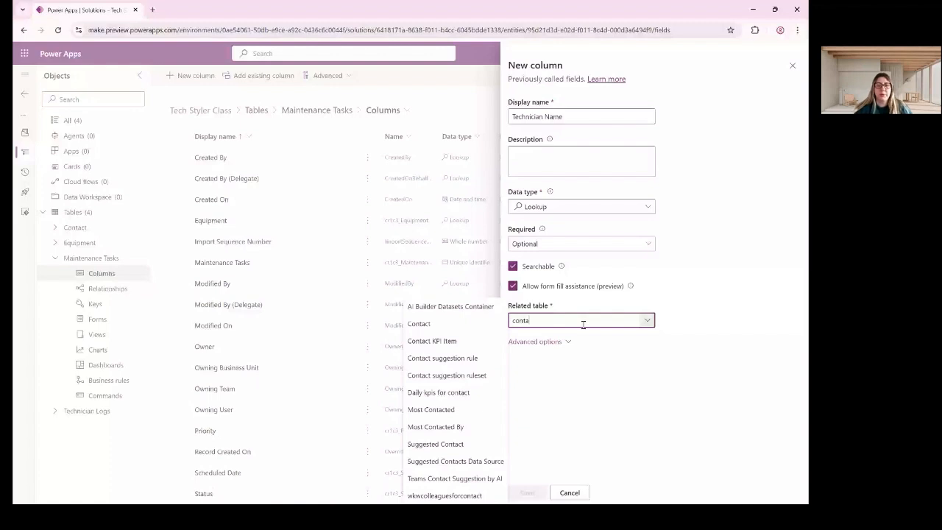
pyautogui.press('Return')
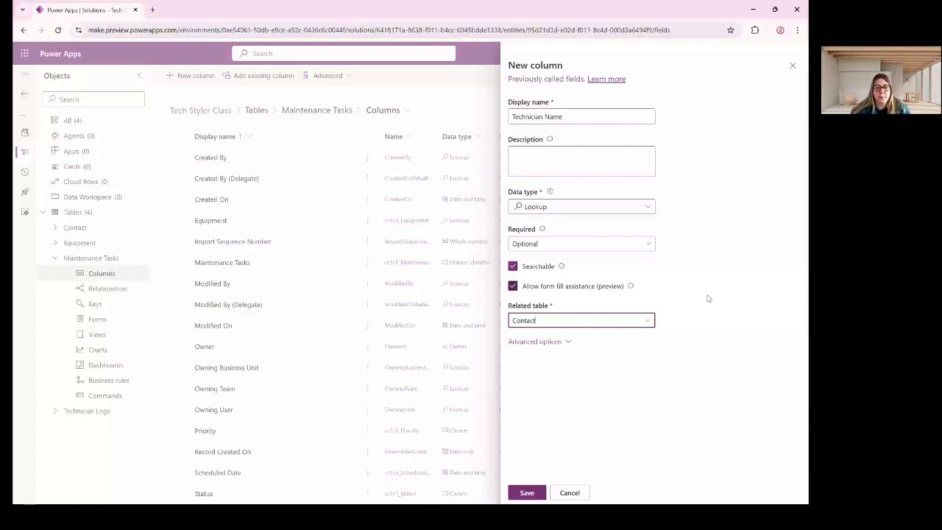
pyautogui.click(527, 493)
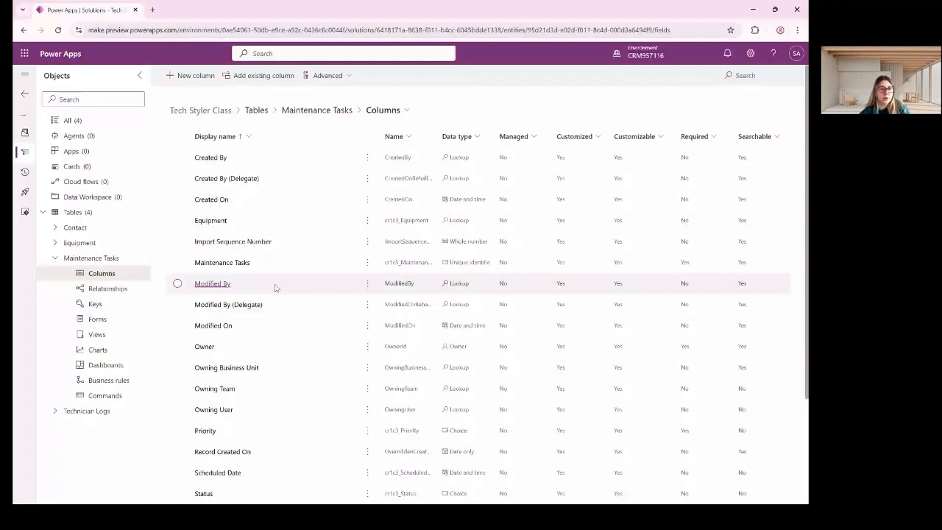
# From the Equipment table's Forms list, create a new main form named Equipment Form.
pyautogui.click(91, 258)
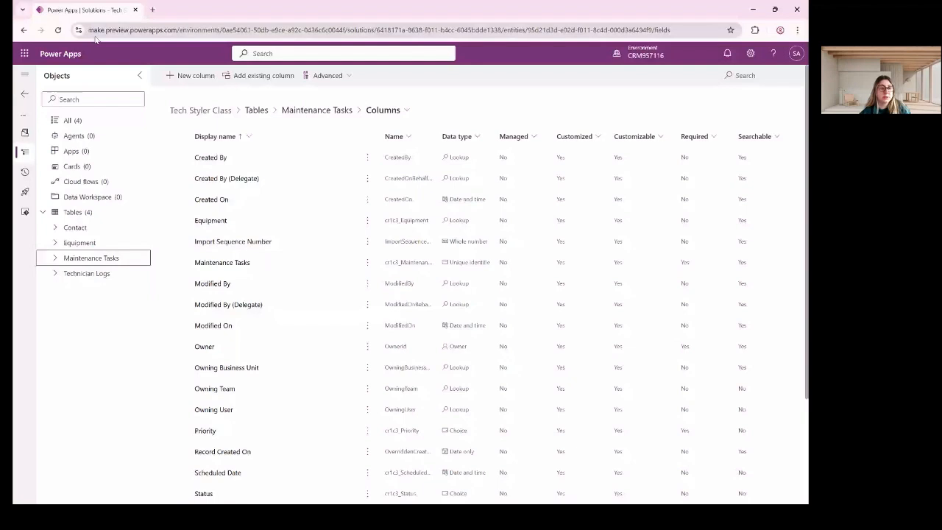
pyautogui.click(79, 242)
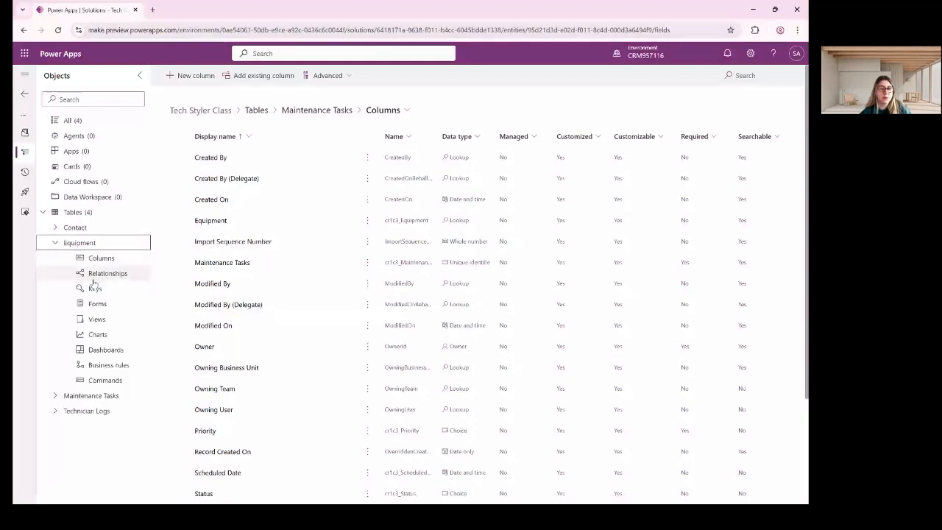
pyautogui.click(97, 303)
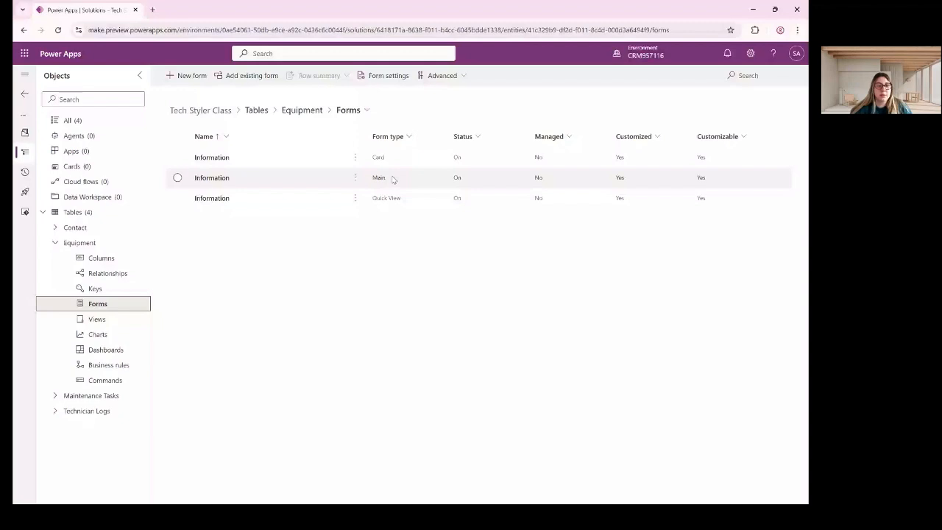
pyautogui.click(178, 178)
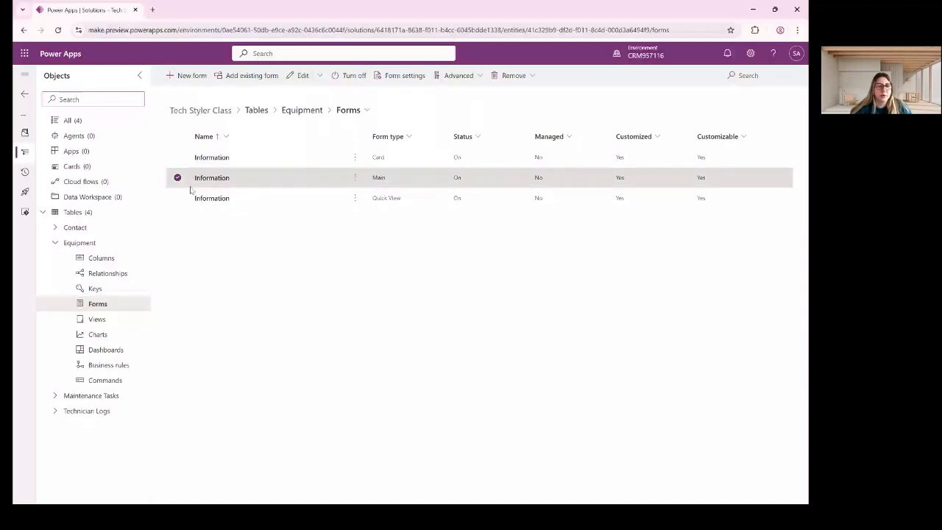
pyautogui.click(189, 75)
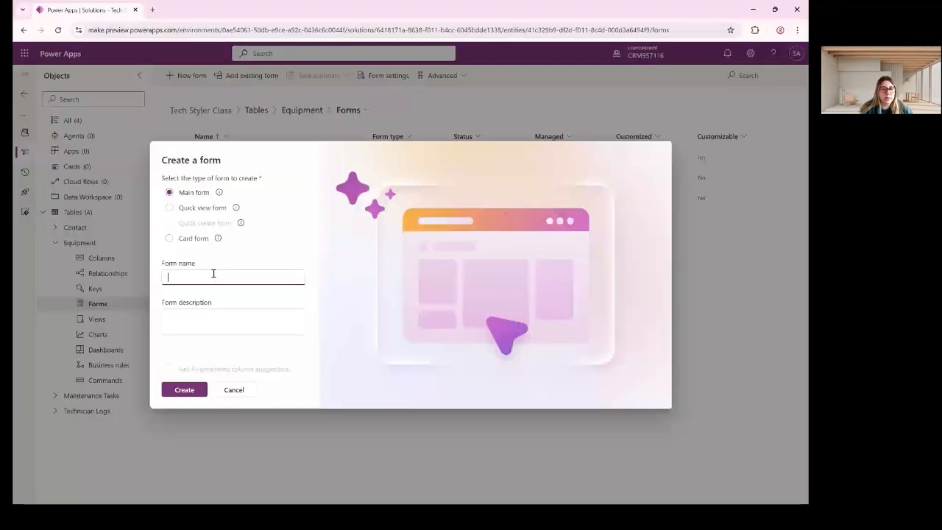
pyautogui.write('Equip')
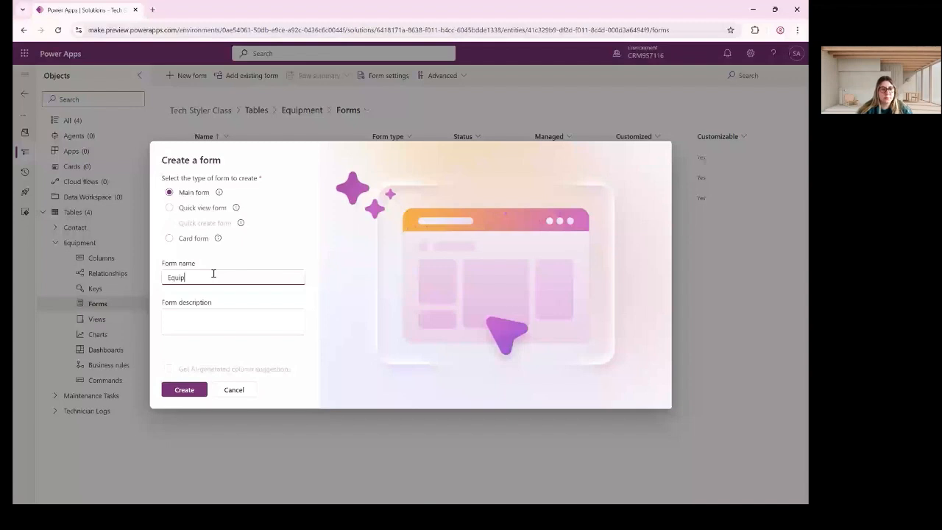
pyautogui.write('ment Form')
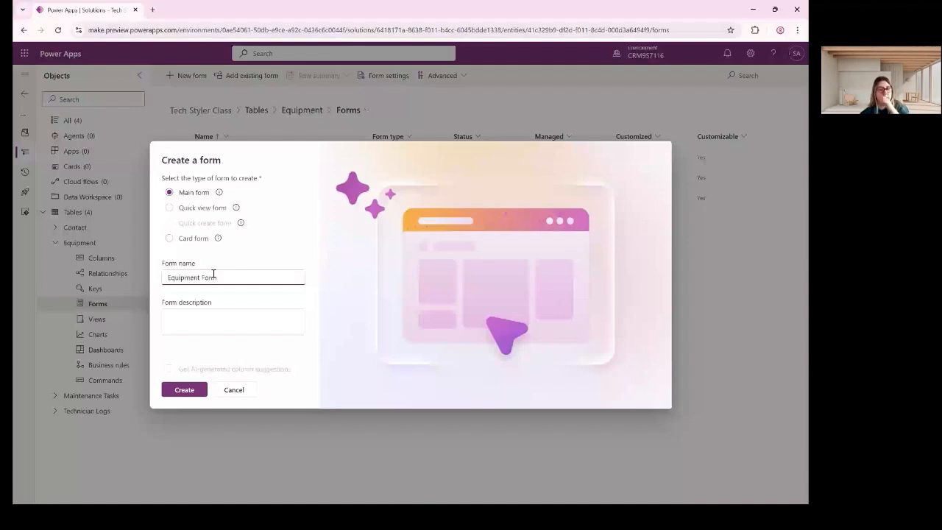
pyautogui.press('Return')
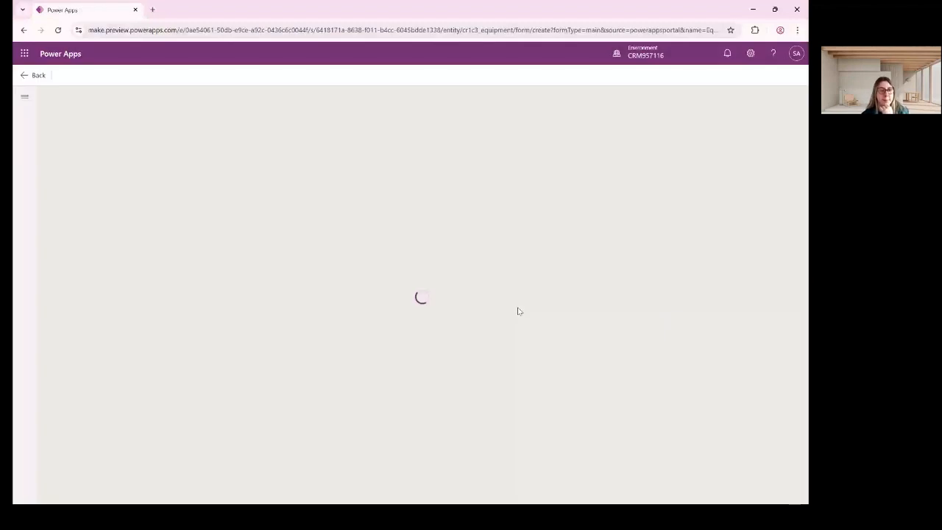
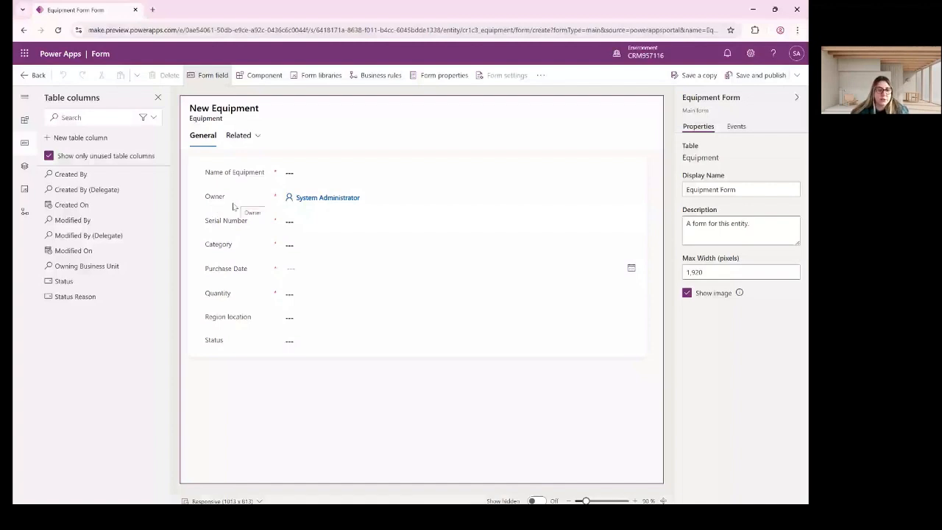
# Move Owner to the bottom of General and place Created On between Status and Owner.
pyautogui.moveTo(233, 207); pyautogui.dragTo(262, 243)
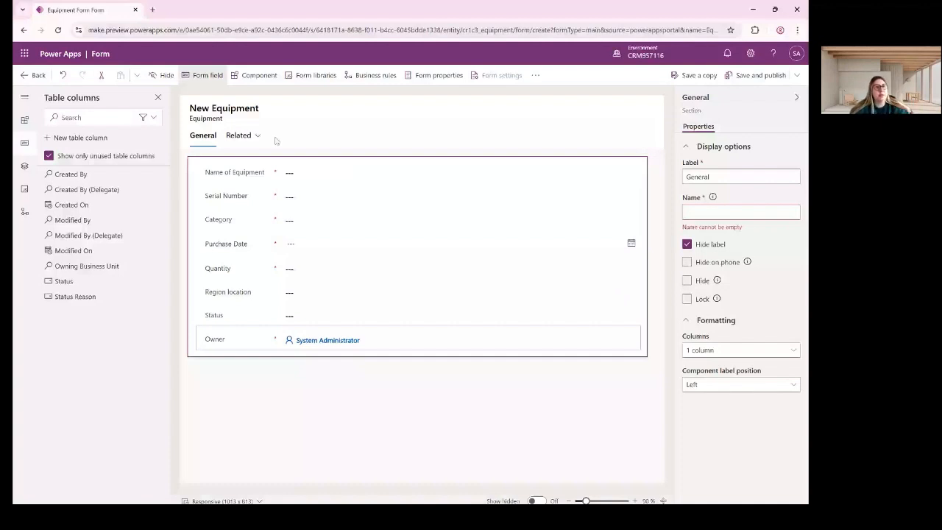
pyautogui.click(63, 117)
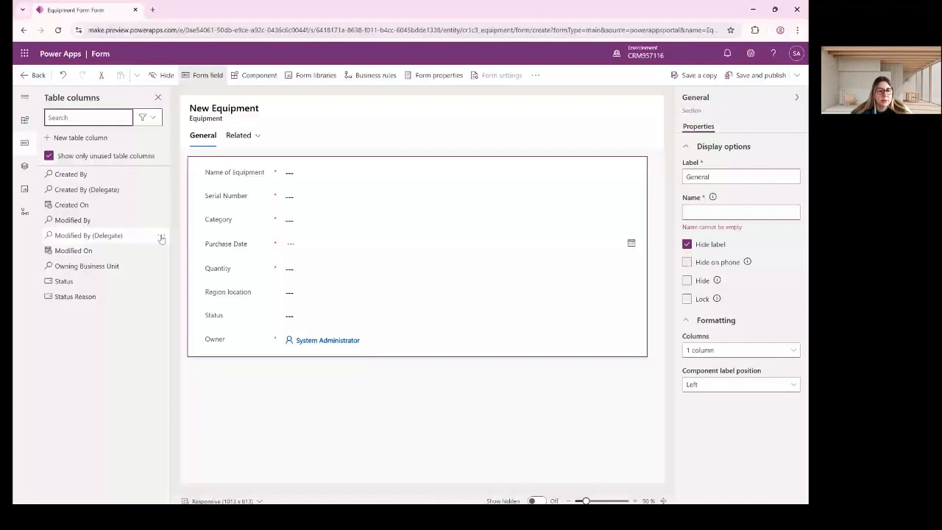
pyautogui.moveTo(71, 205); pyautogui.dragTo(248, 325)
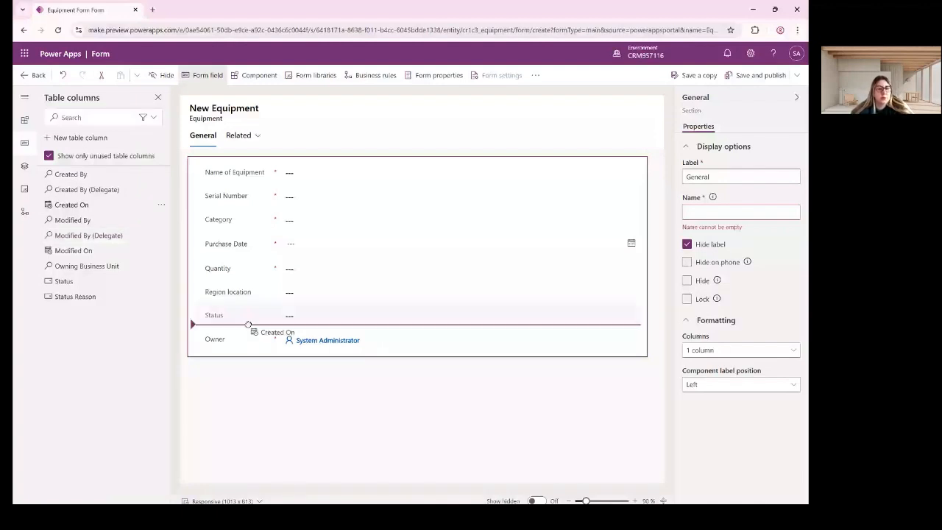
pyautogui.moveTo(248, 325); pyautogui.dragTo(248, 326)
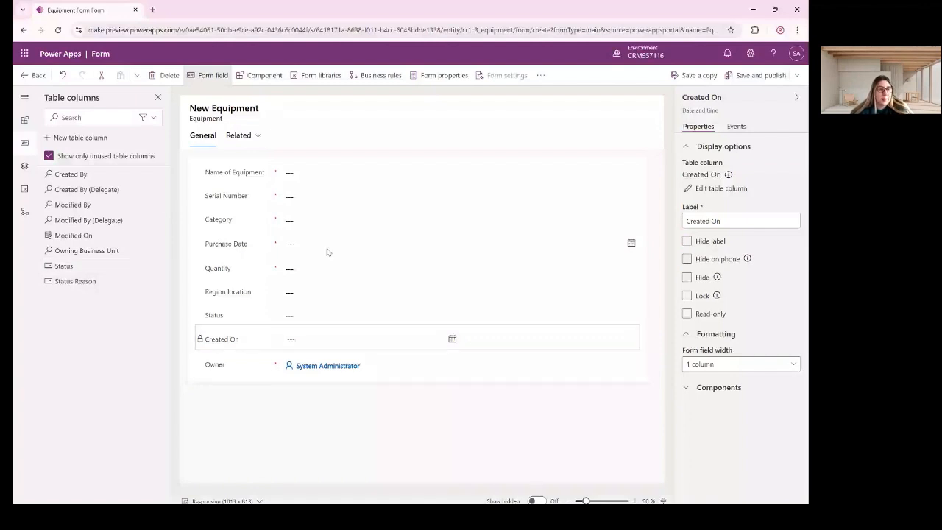
pyautogui.click(25, 143)
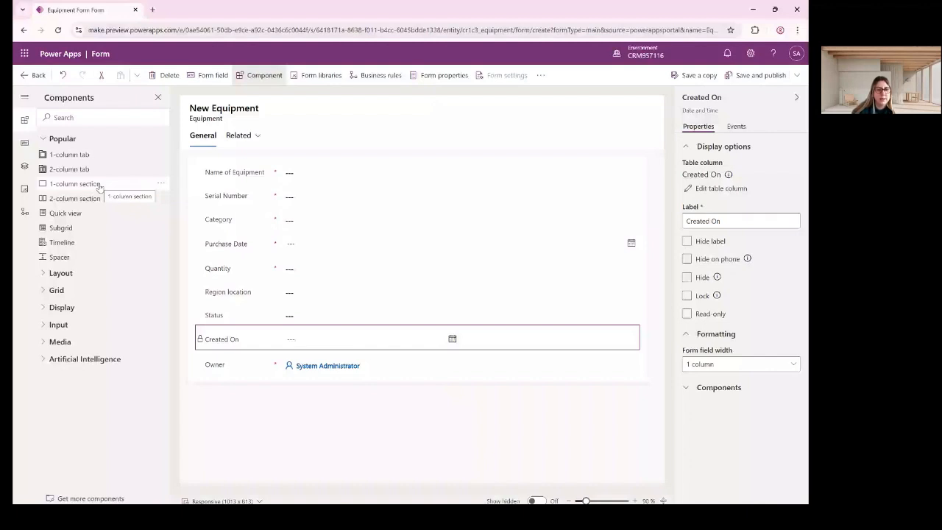
# Add a one-column section labelled Details below the General fields.
pyautogui.click(99, 186)
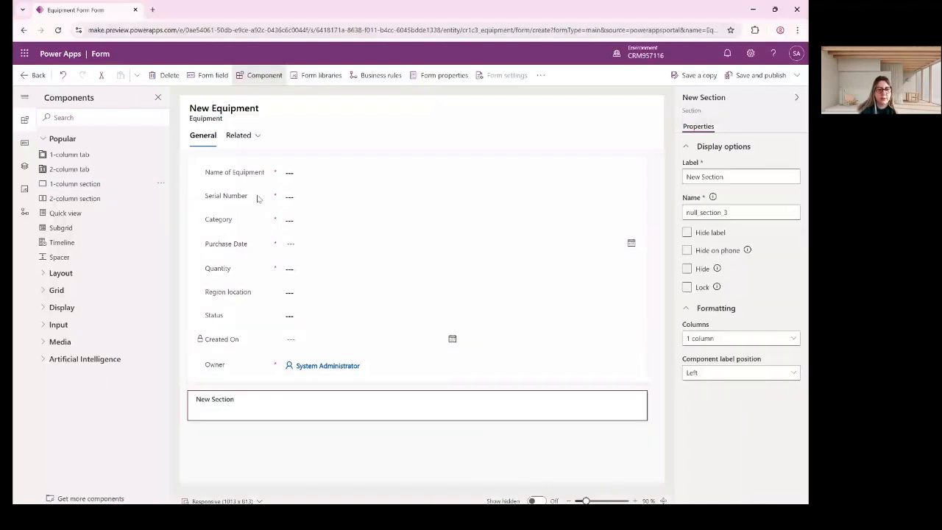
pyautogui.moveTo(244, 403); pyautogui.dragTo(249, 398)
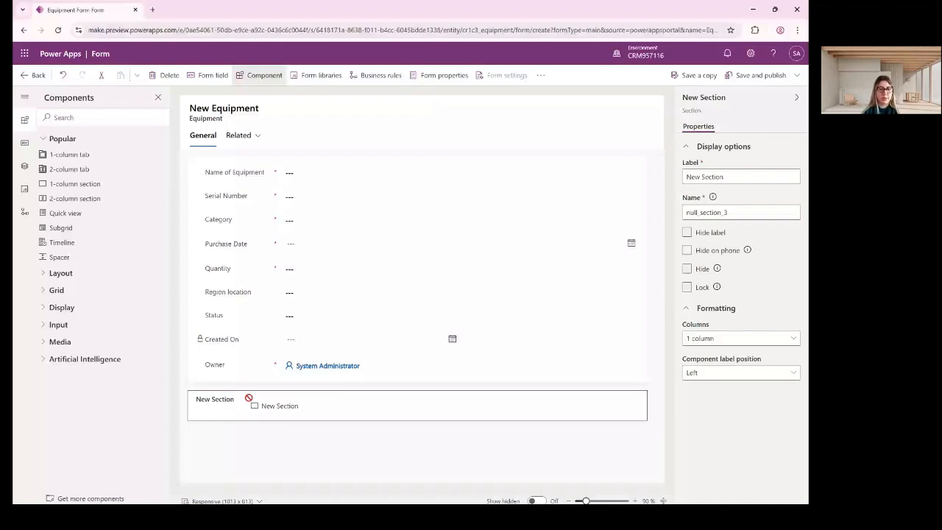
pyautogui.moveTo(726, 177); pyautogui.dragTo(617, 167)
pyautogui.write('Equi')
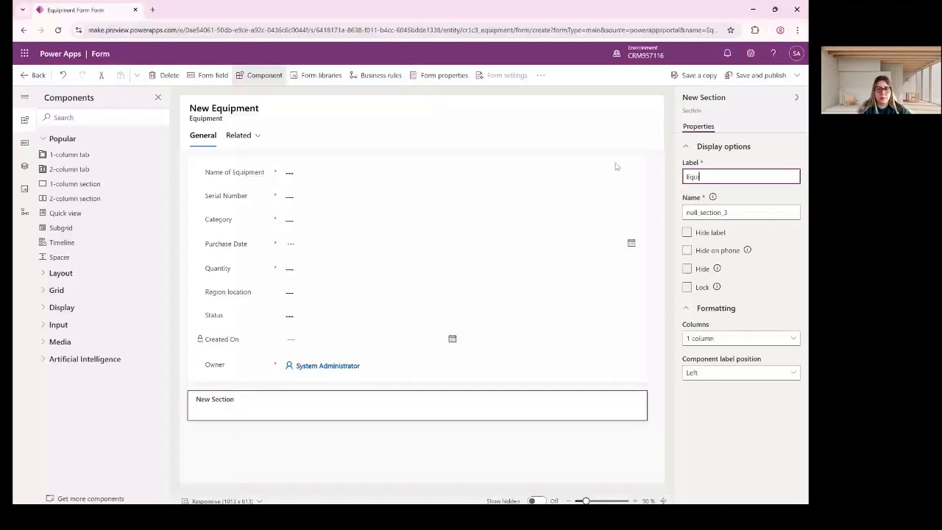
pyautogui.hotkey('ctrl', 'a')
pyautogui.write('DET')
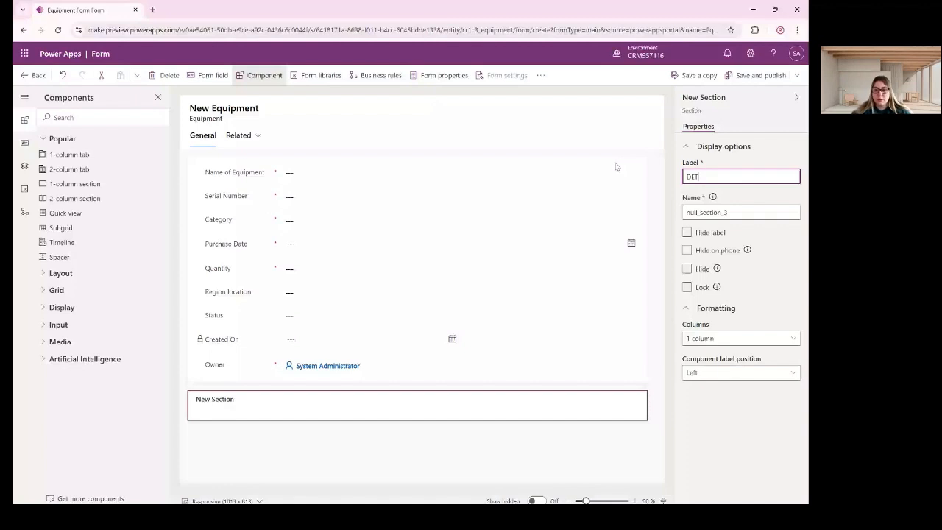
pyautogui.write('ai')
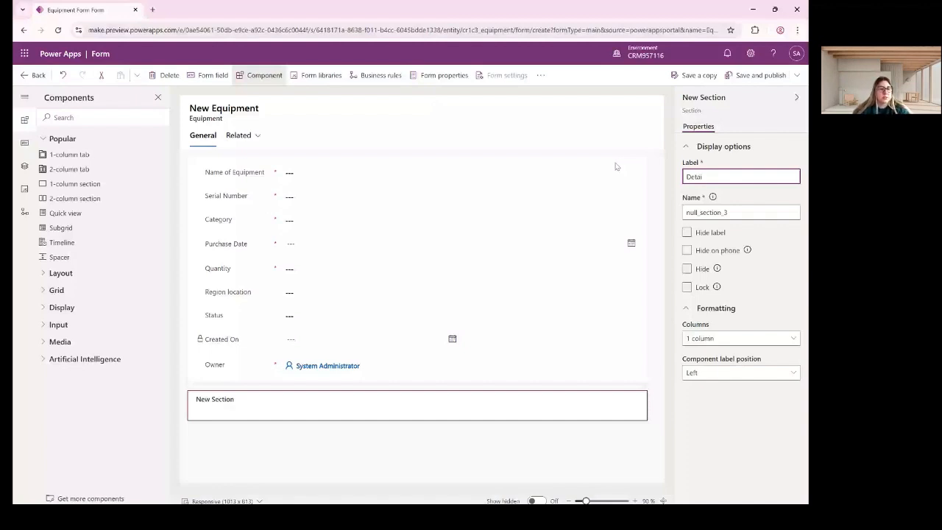
pyautogui.write('ls')
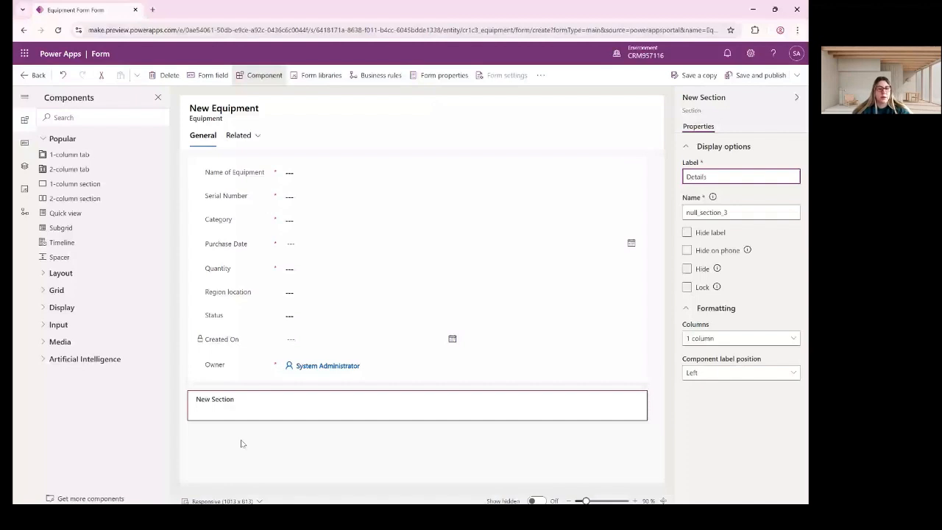
# Give the General tab the required name General.
pyautogui.click(243, 444)
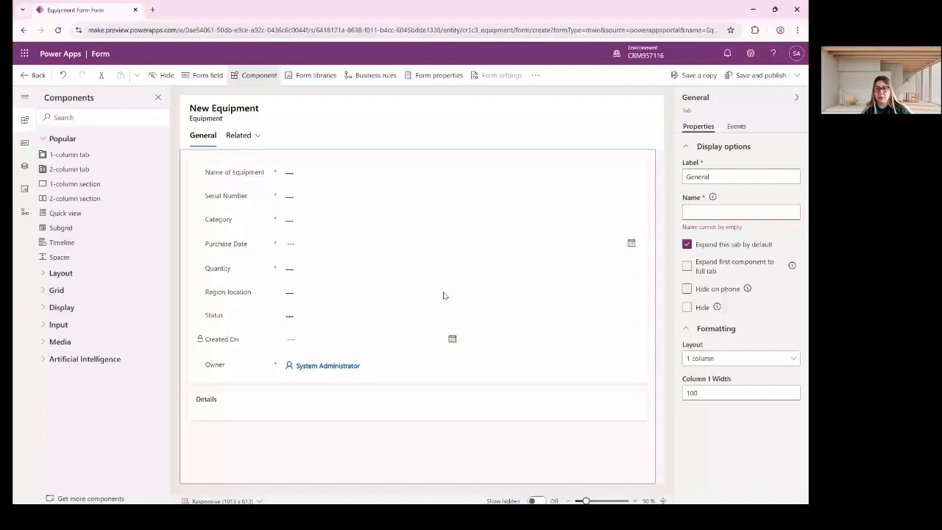
pyautogui.click(711, 211)
pyautogui.write('General')
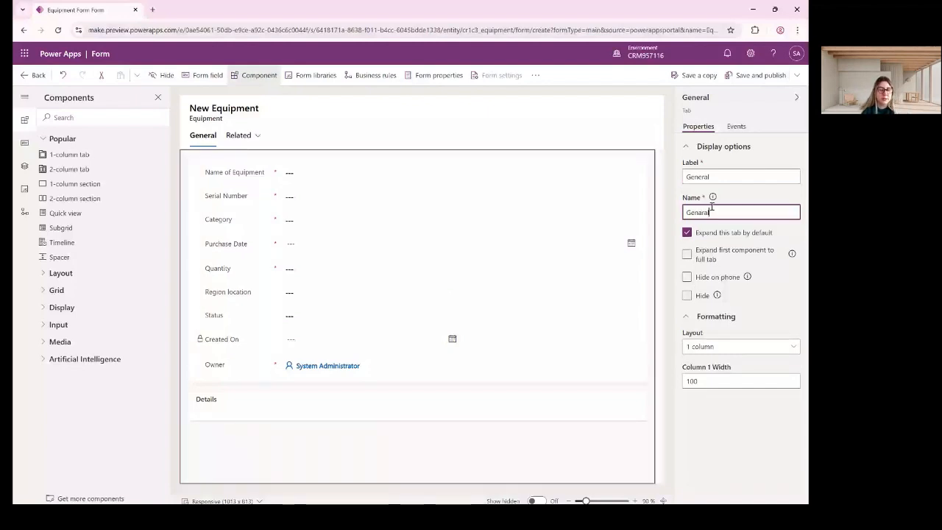
pyautogui.click(210, 230)
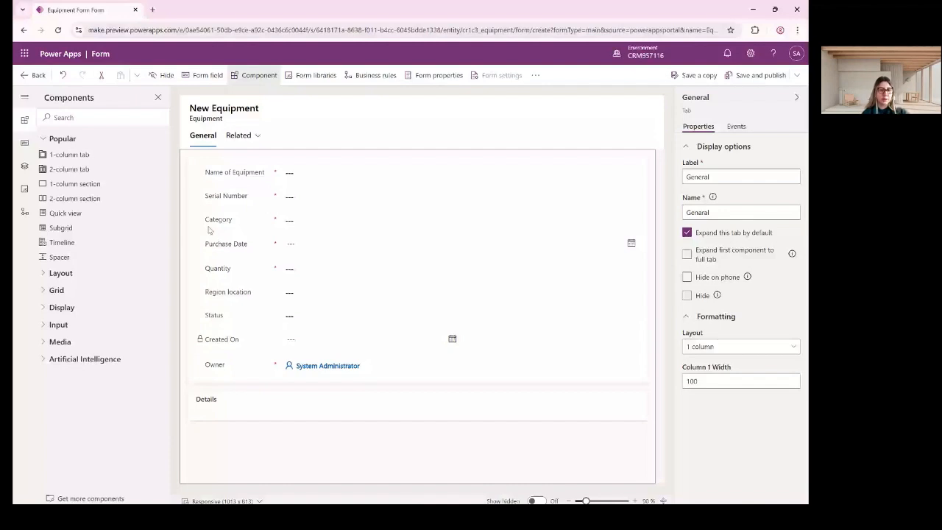
# Move Category and then Region location into the Details section.
pyautogui.moveTo(209, 231); pyautogui.dragTo(328, 411)
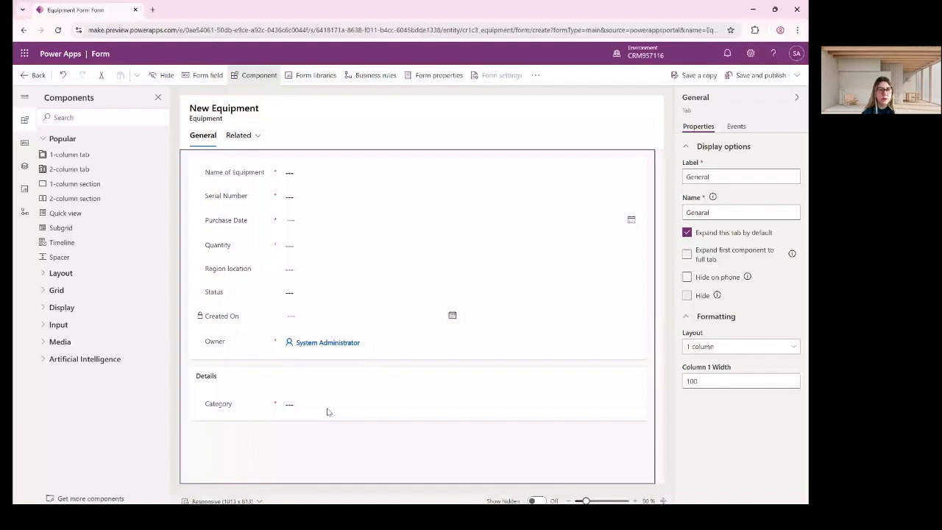
pyautogui.moveTo(228, 269); pyautogui.dragTo(263, 284)
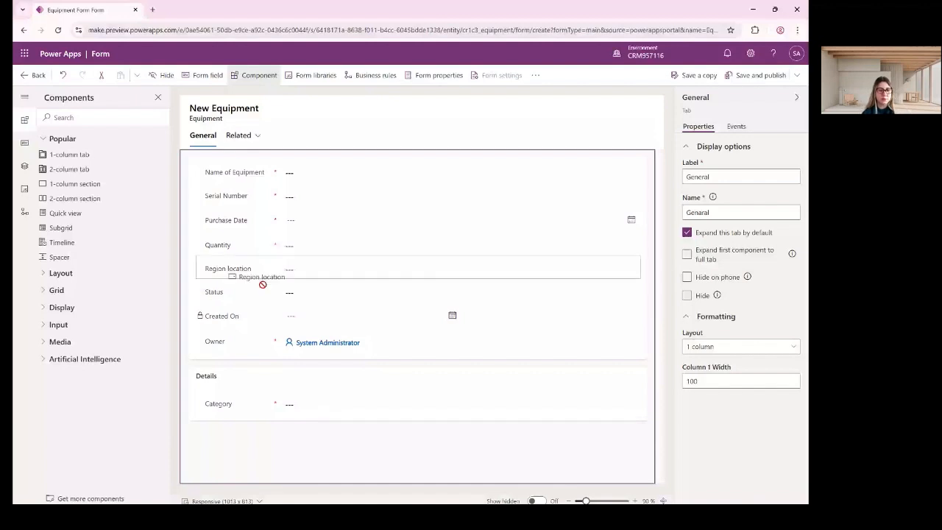
pyautogui.moveTo(263, 284); pyautogui.dragTo(211, 407)
pyautogui.moveTo(211, 407); pyautogui.dragTo(236, 392)
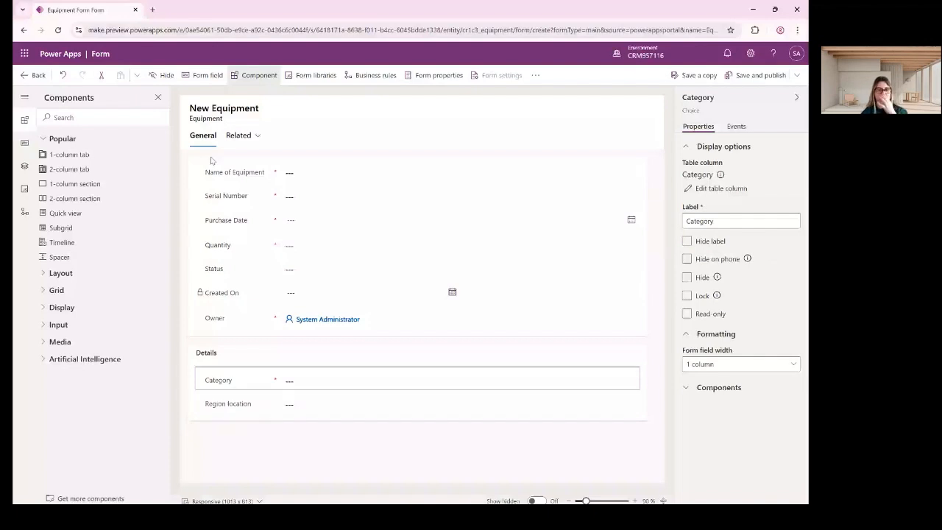
pyautogui.click(25, 145)
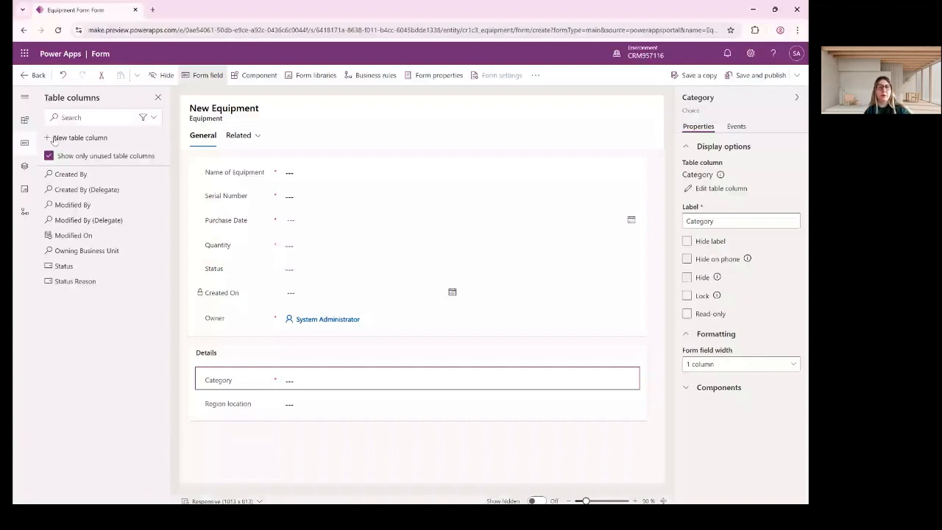
# Create a Description column and place it under Region location in Details.
pyautogui.click(73, 137)
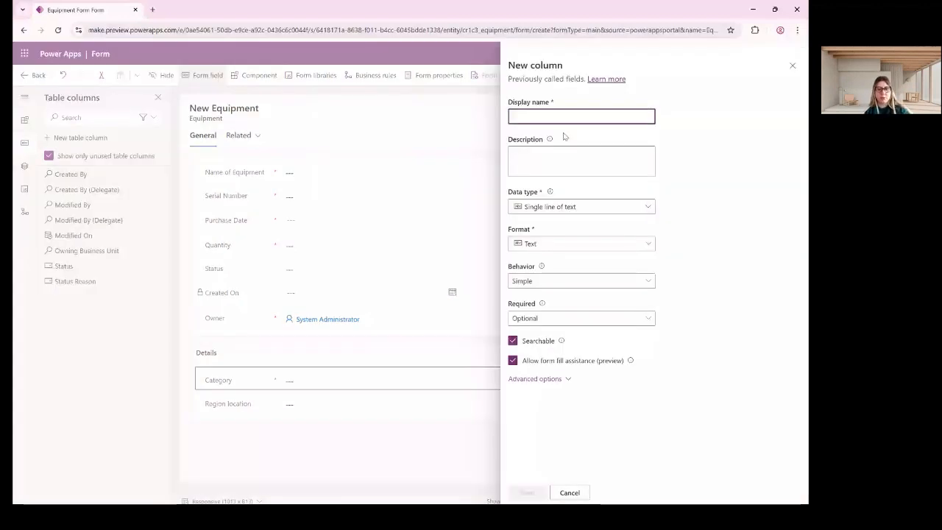
pyautogui.write('Des')
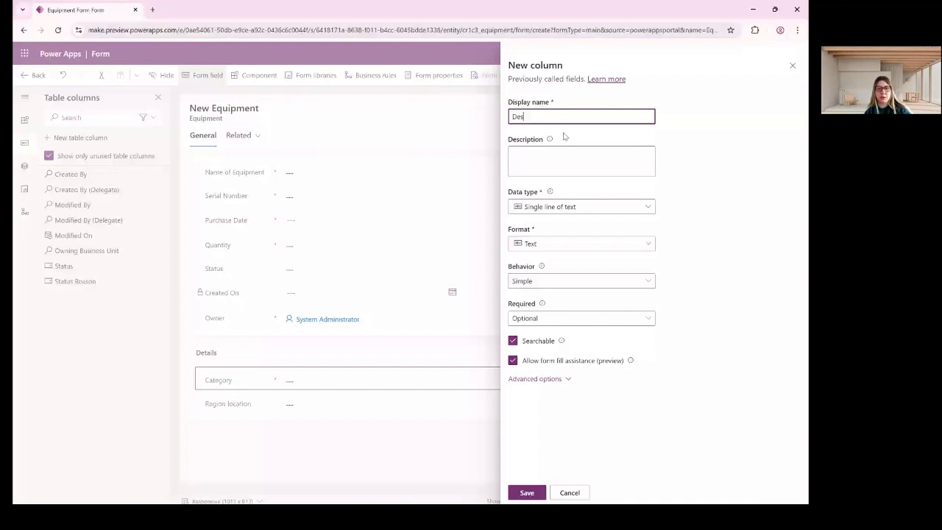
pyautogui.write('cription')
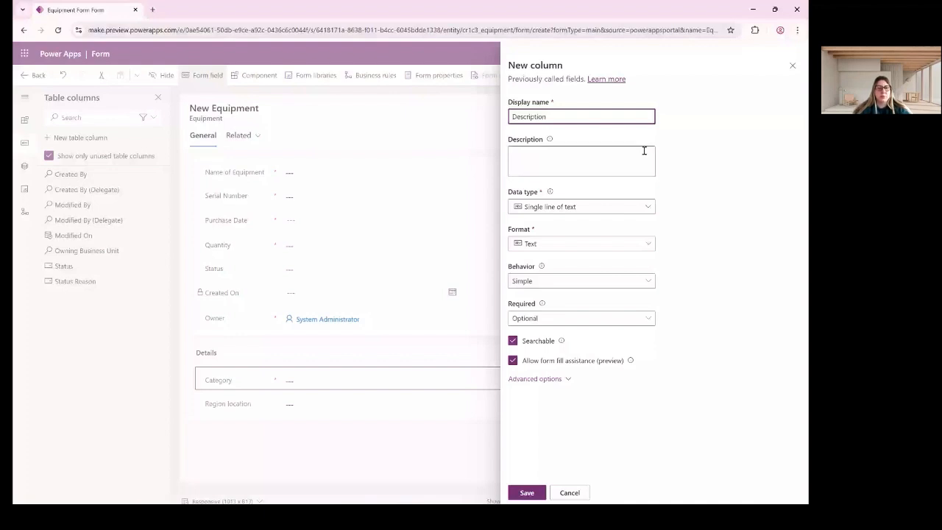
pyautogui.click(527, 492)
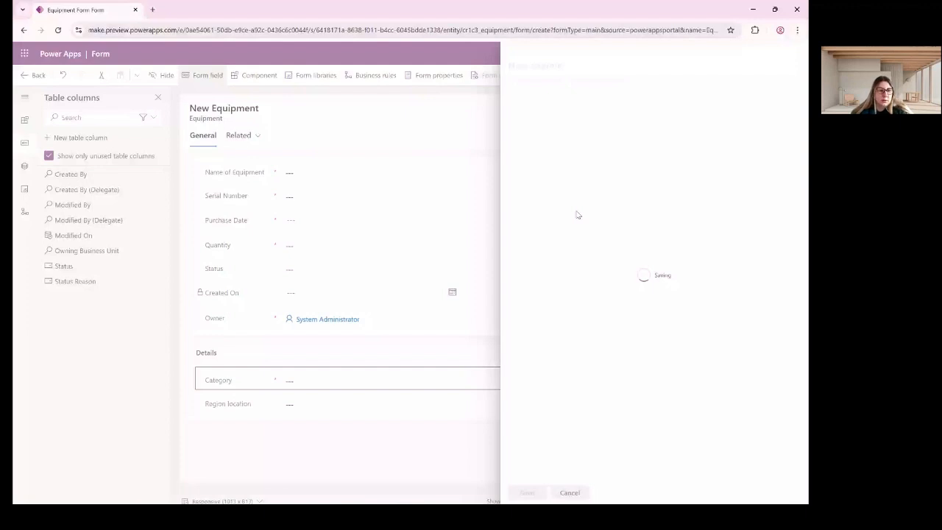
pyautogui.moveTo(71, 205); pyautogui.dragTo(248, 405)
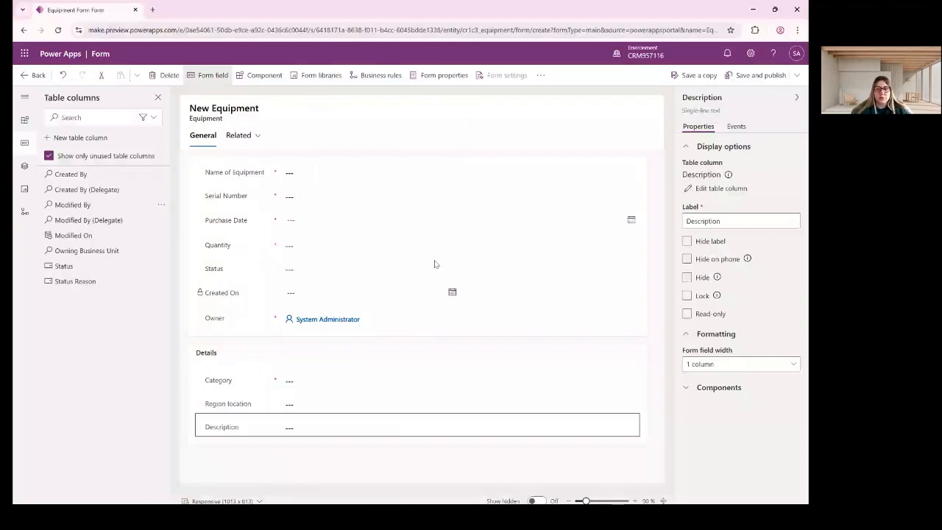
# Check the Name of Equipment field's width options, then select the General section.
pyautogui.click(272, 170)
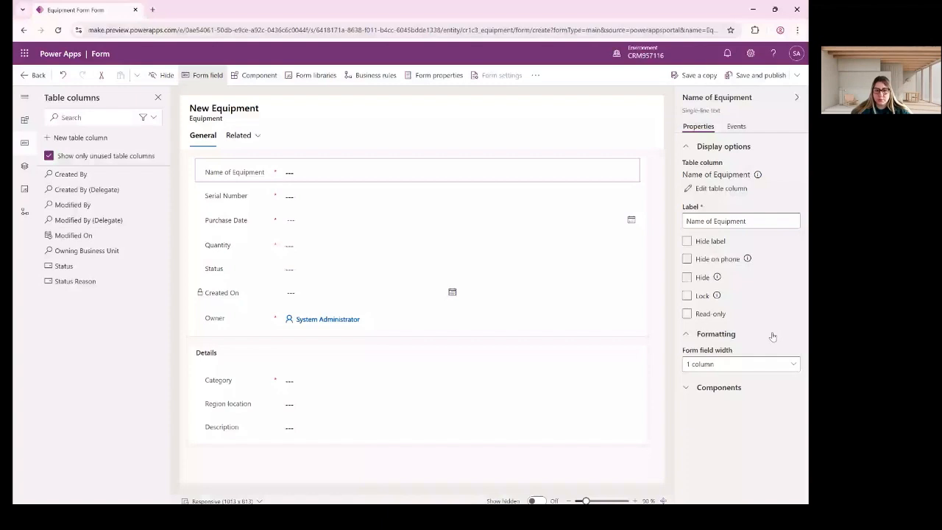
pyautogui.click(742, 363)
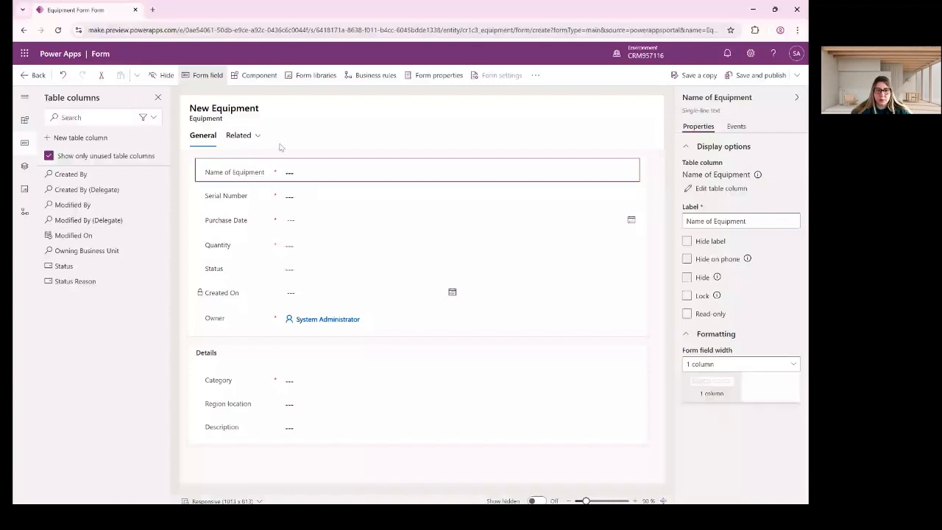
pyautogui.click(196, 160)
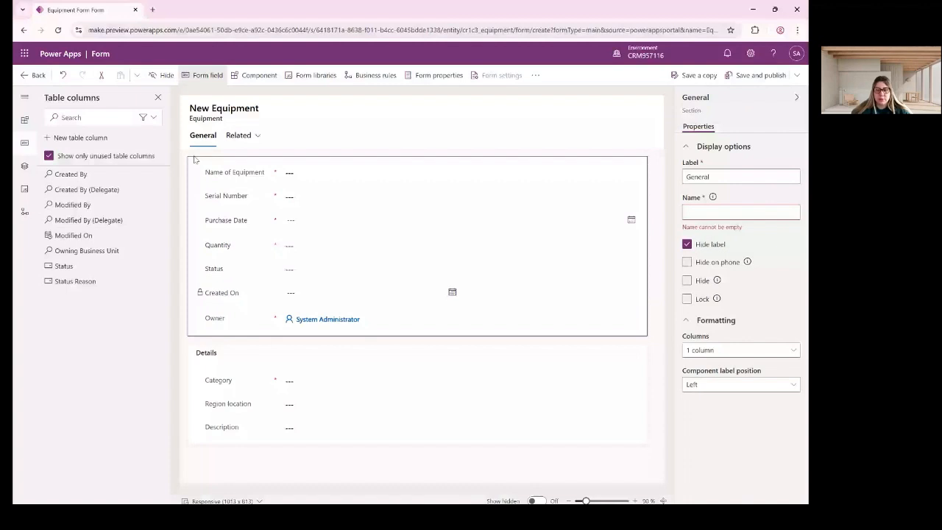
# Make General a 2-column section with Quantity and Purchase Date in the second column.
pyautogui.click(740, 351)
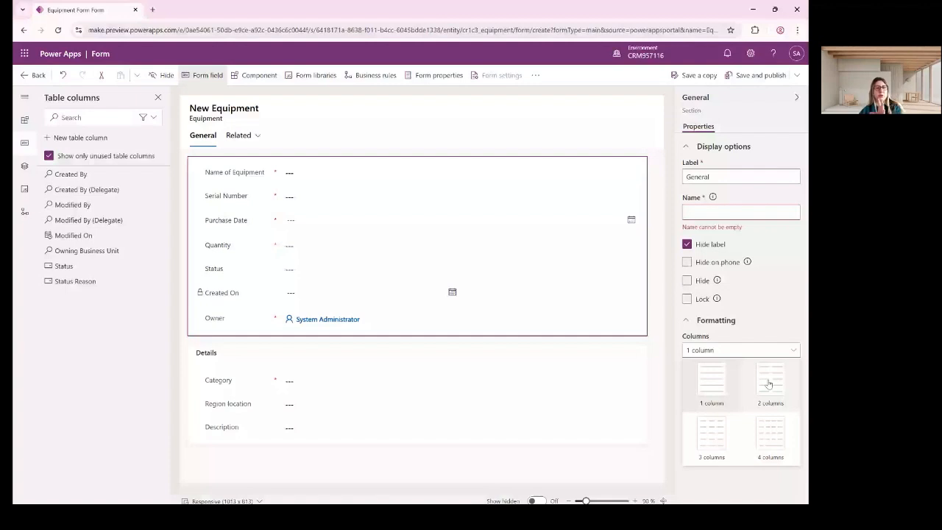
pyautogui.click(767, 382)
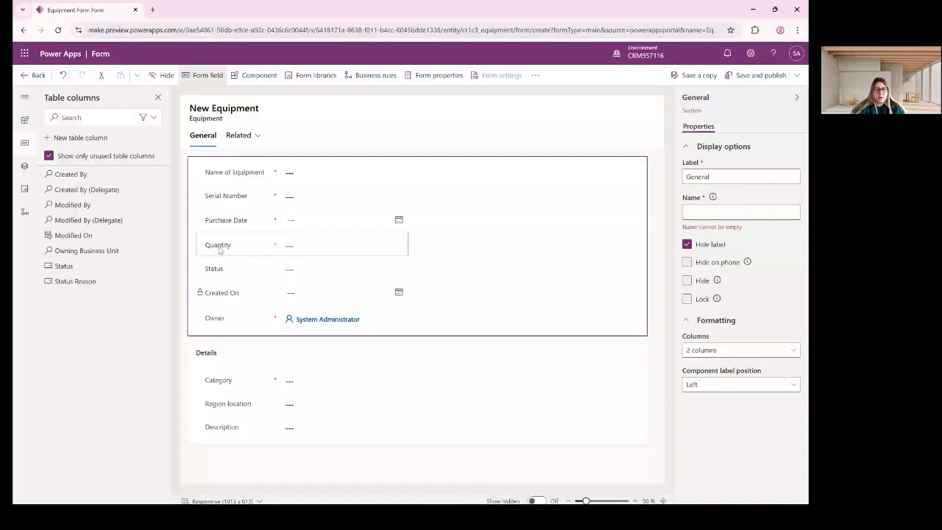
pyautogui.moveTo(219, 250); pyautogui.dragTo(446, 220)
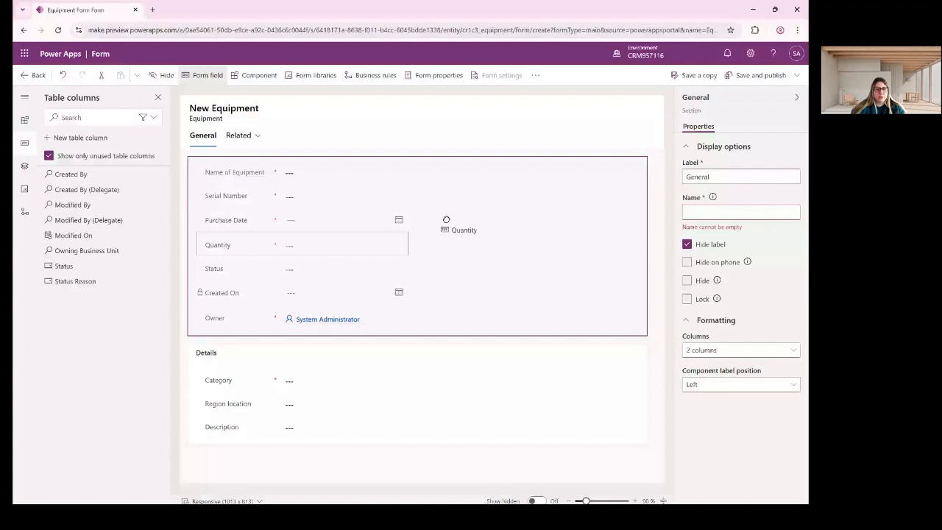
pyautogui.moveTo(446, 220); pyautogui.dragTo(448, 221)
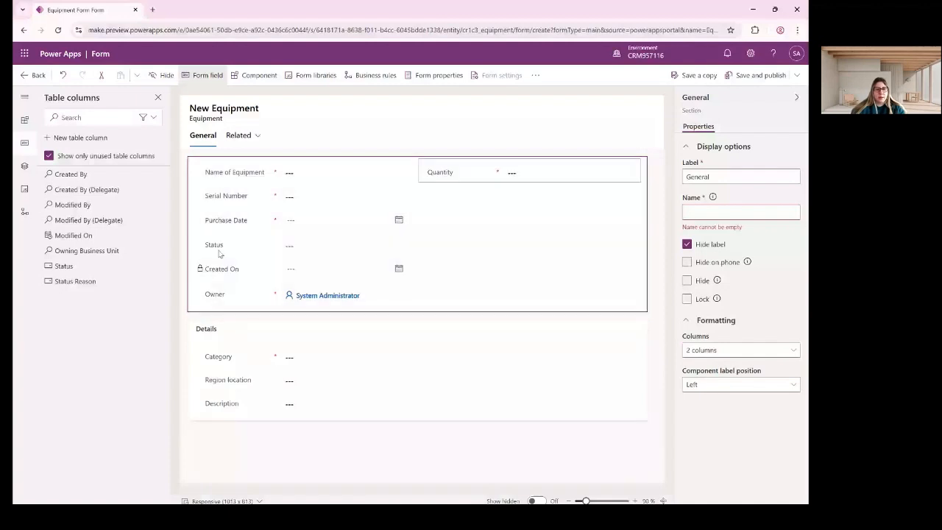
pyautogui.moveTo(224, 220); pyautogui.dragTo(449, 199)
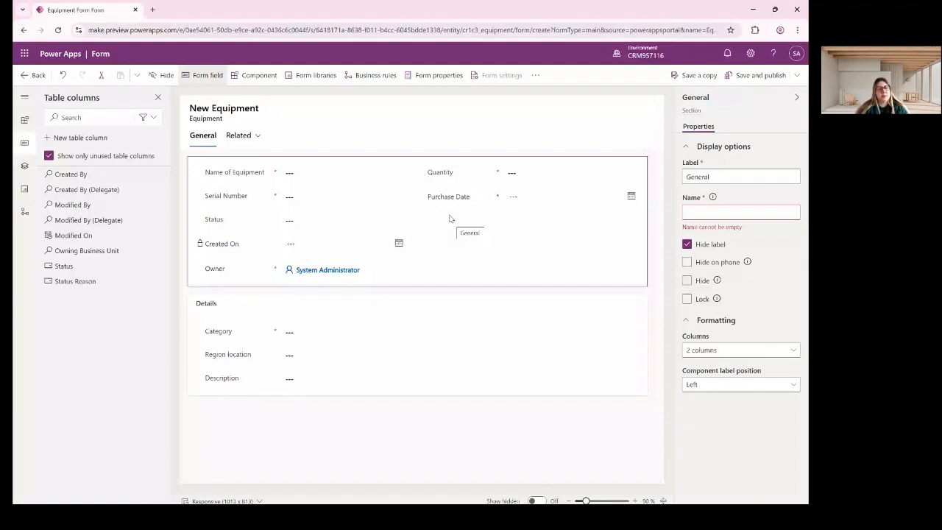
# Set the General section's Name property to General.
pyautogui.click(697, 211)
pyautogui.write('Gene')
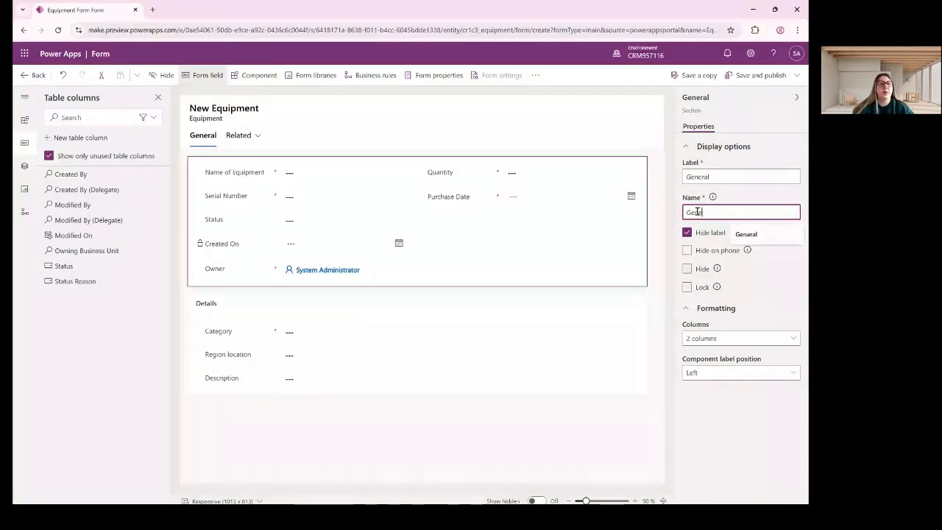
pyautogui.write('ral')
pyautogui.press('Tab')
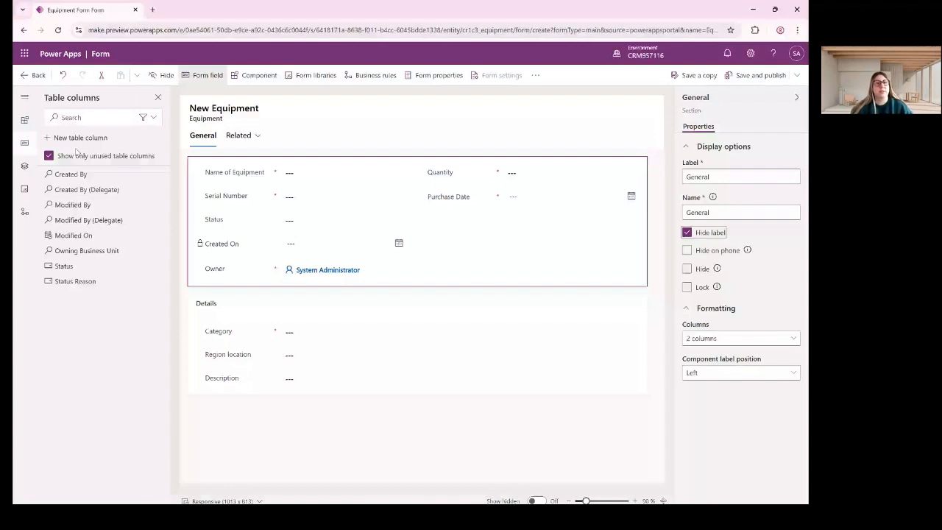
# Add a spacer and a Timeline to the General section's second column.
pyautogui.click(242, 136)
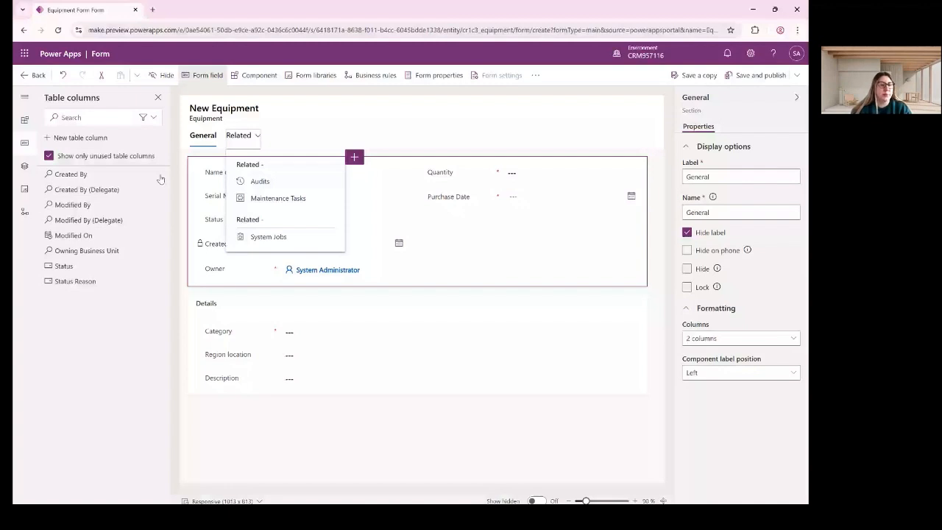
pyautogui.click(24, 165)
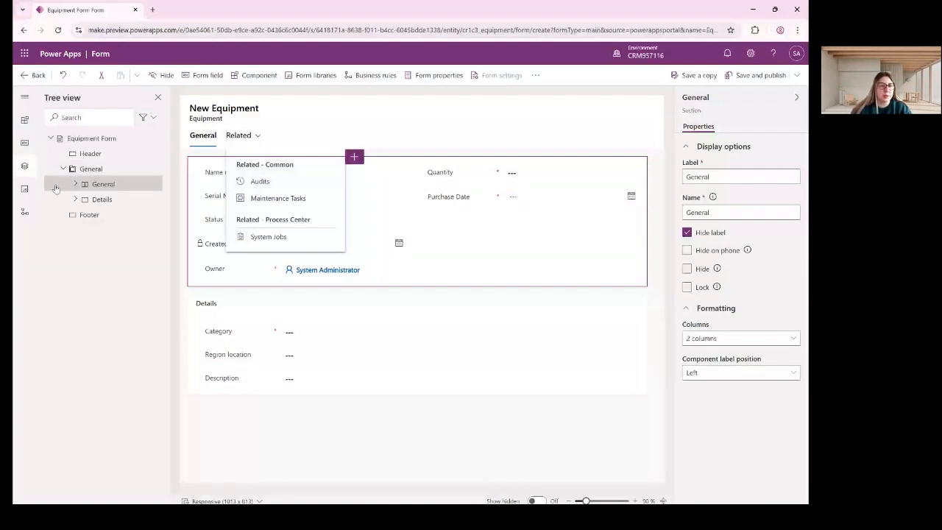
pyautogui.click(254, 76)
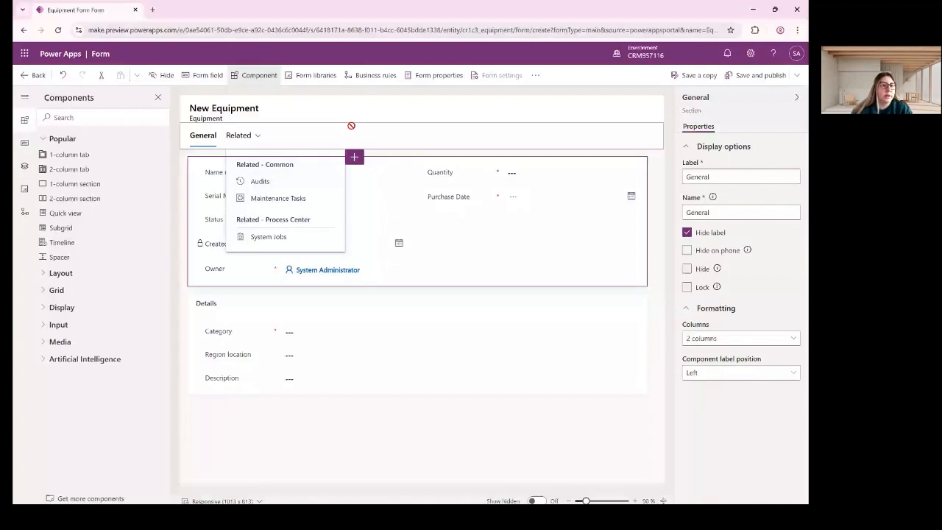
pyautogui.click(64, 257)
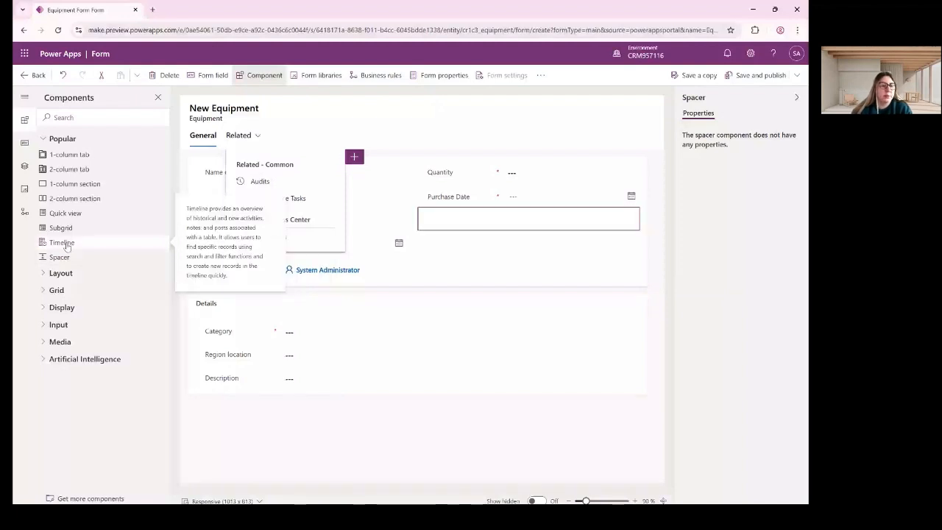
pyautogui.click(64, 243)
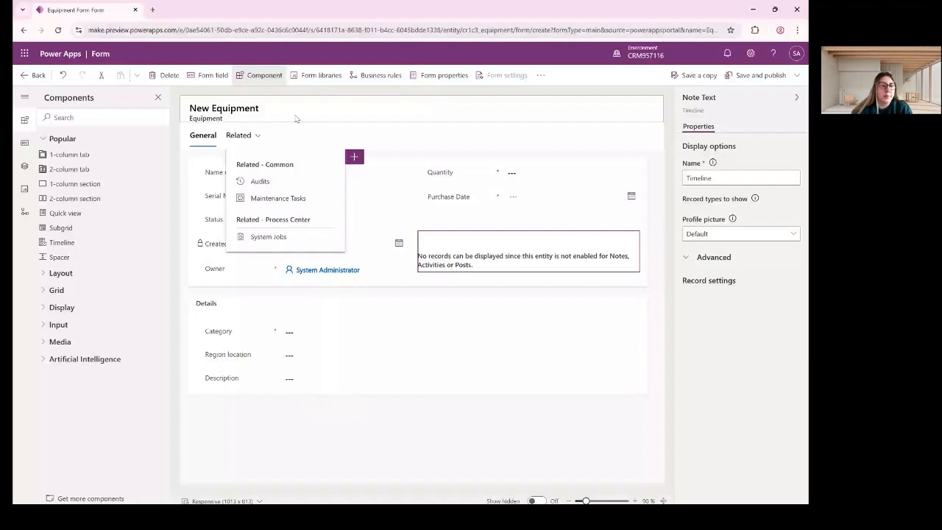
pyautogui.click(296, 118)
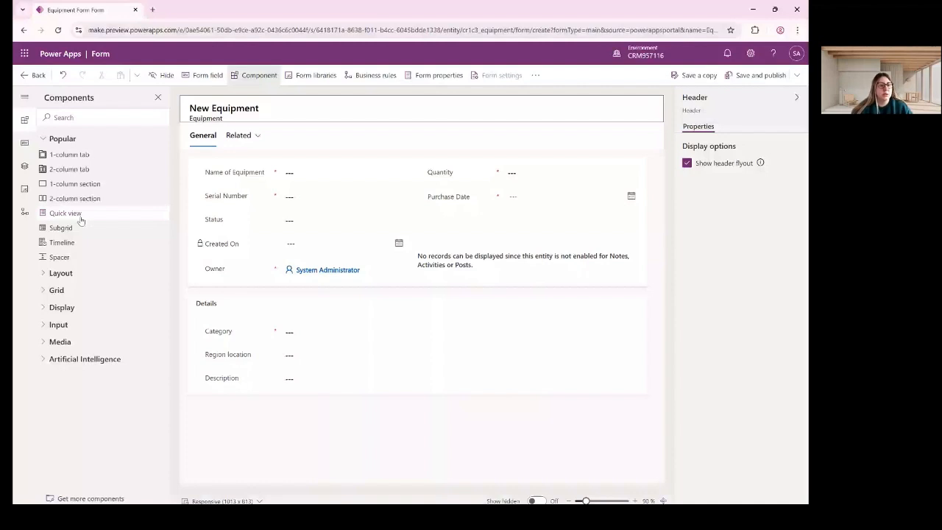
# Save and publish the Equipment Form and return to the forms list.
pyautogui.click(45, 274)
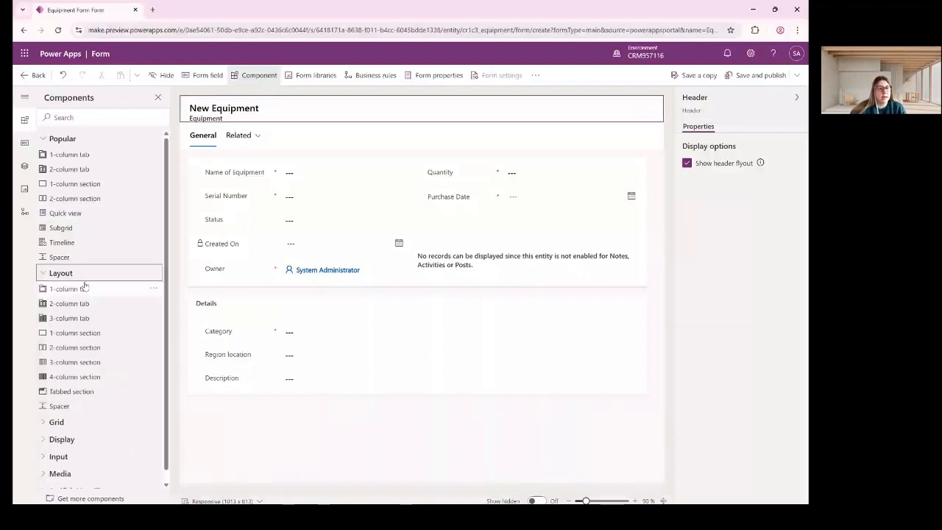
pyautogui.click(60, 273)
pyautogui.click(62, 307)
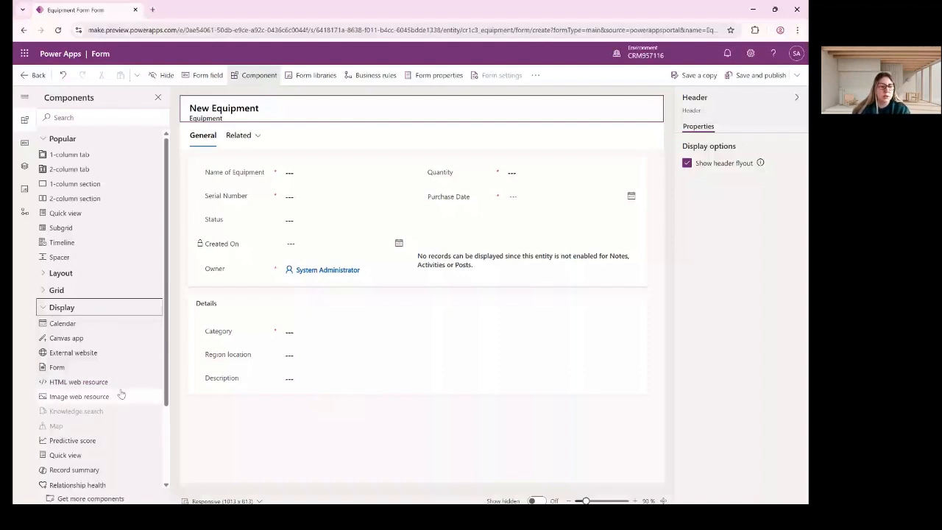
pyautogui.scroll(-3, 96, 355)
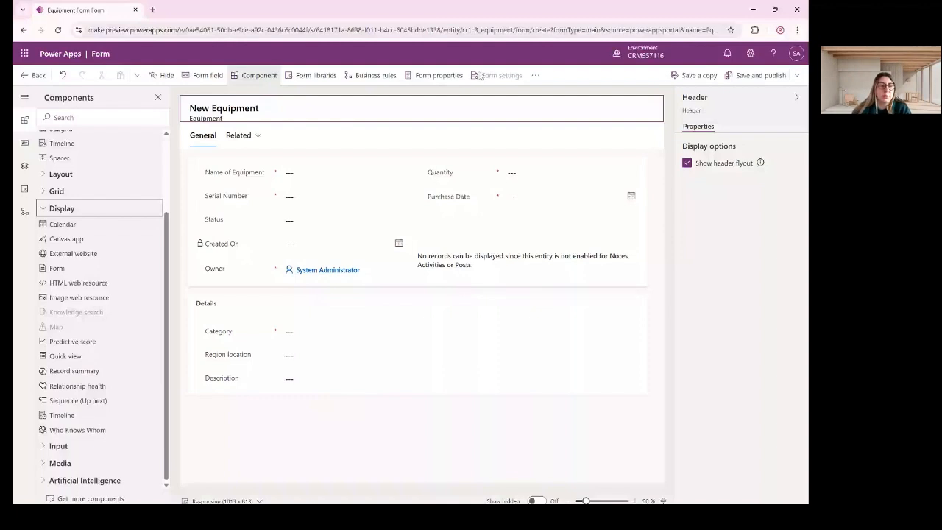
pyautogui.click(44, 212)
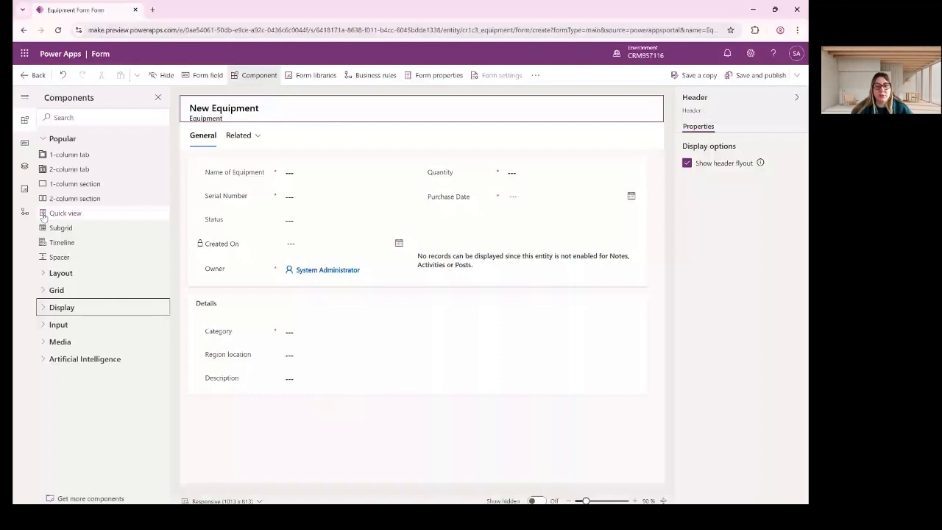
pyautogui.click(379, 257)
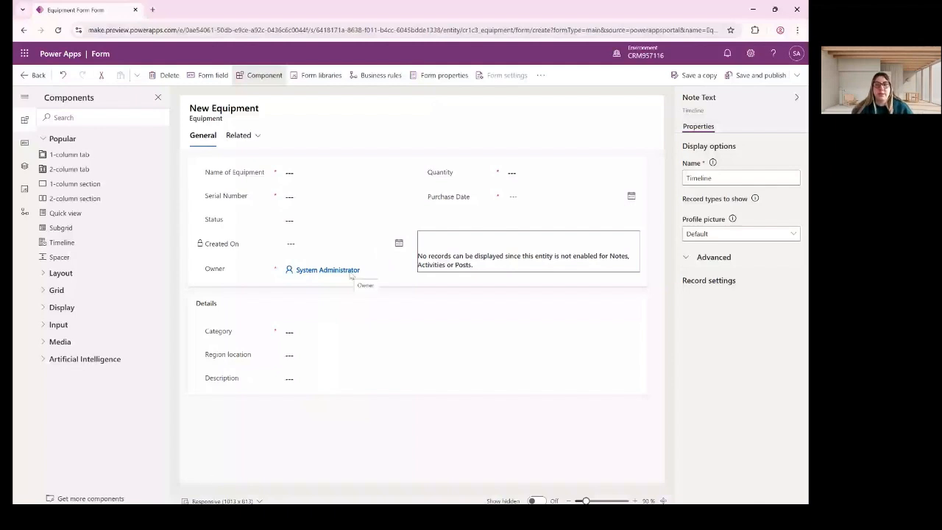
pyautogui.click(761, 77)
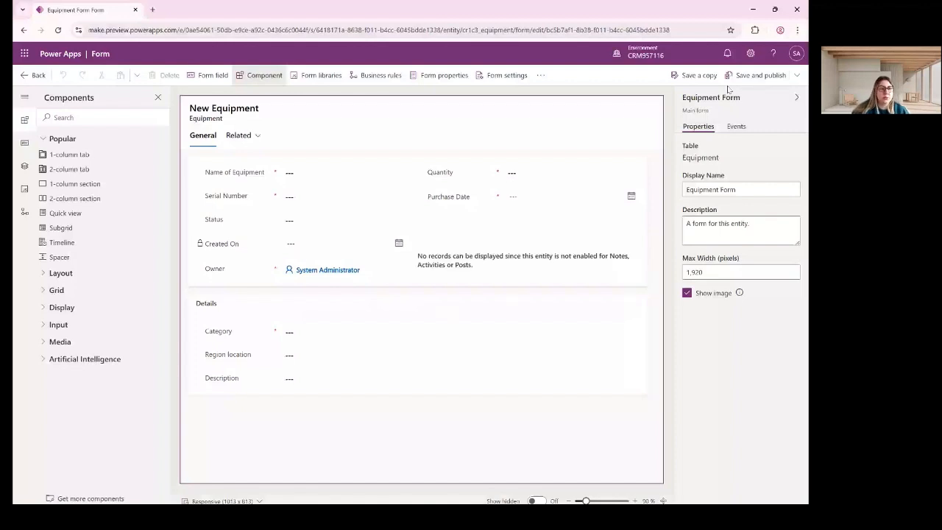
pyautogui.click(33, 75)
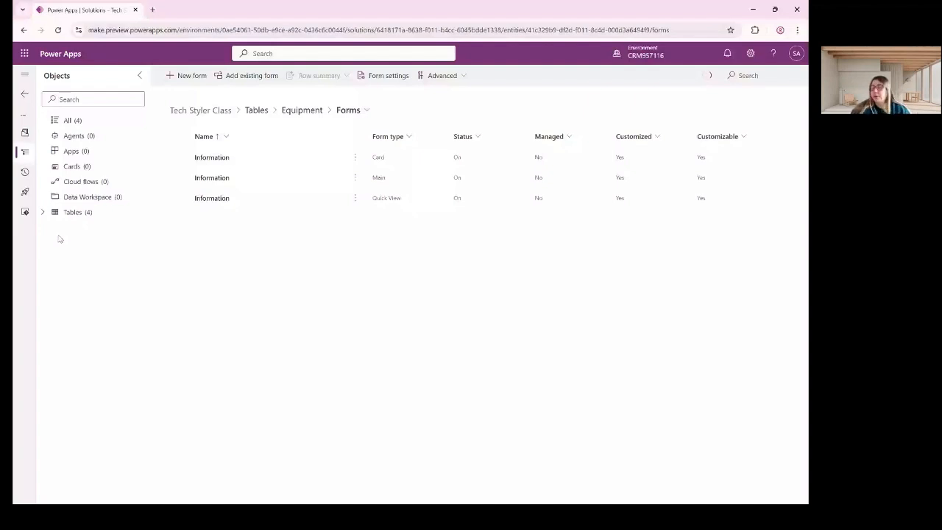
# Go to the Equipment table's Views list and start a new view.
pyautogui.click(42, 212)
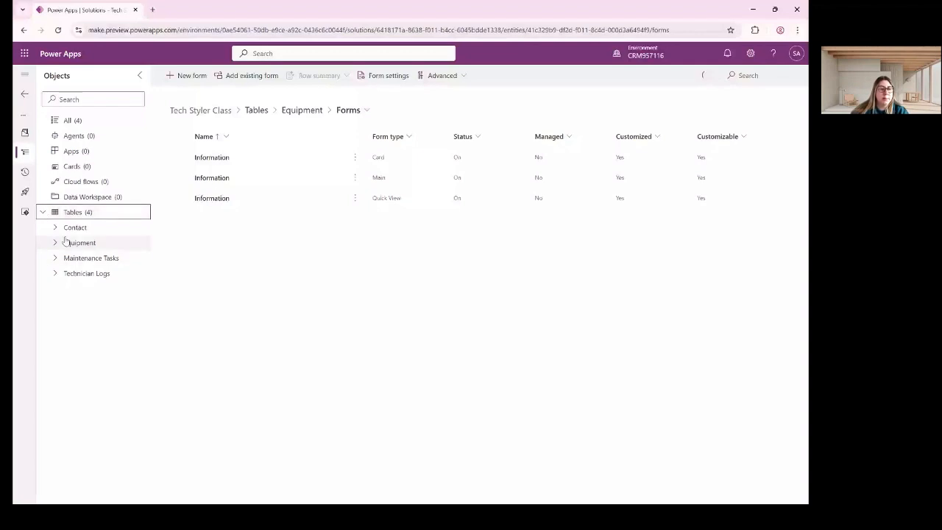
pyautogui.click(65, 241)
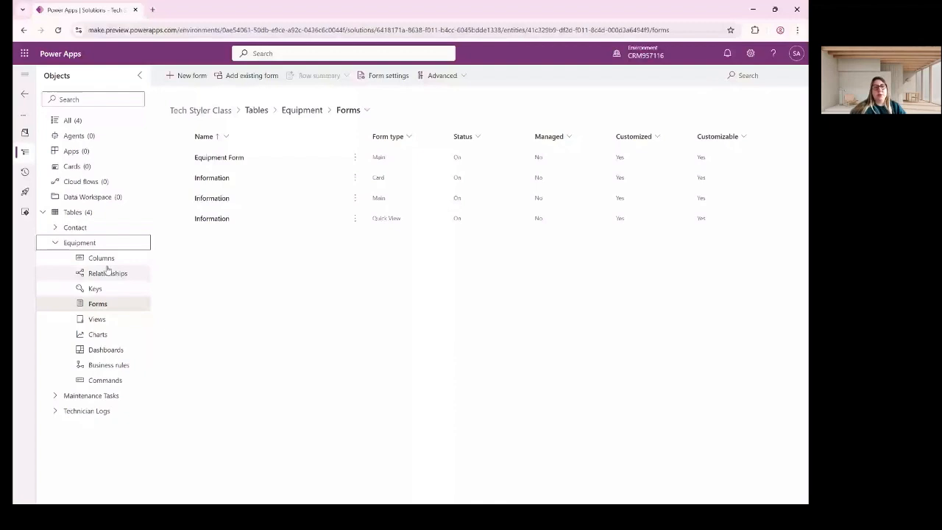
pyautogui.click(97, 318)
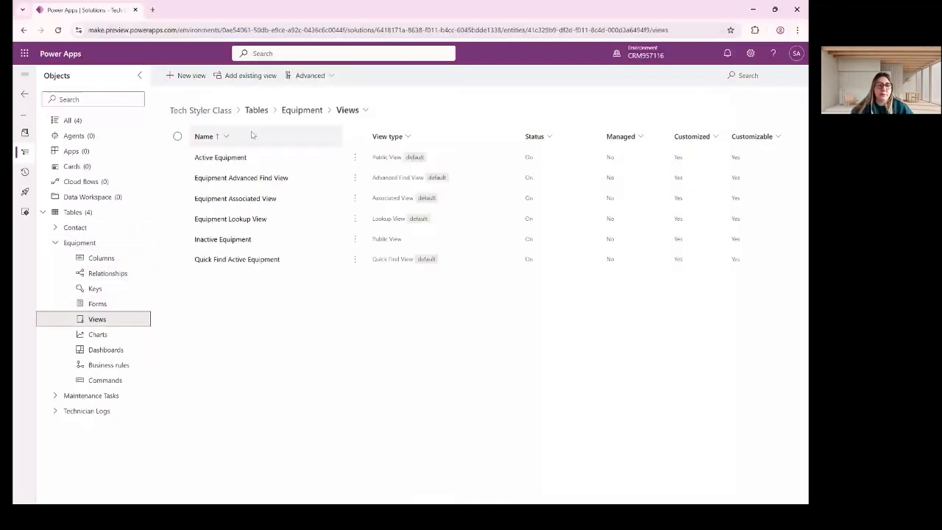
pyautogui.click(186, 75)
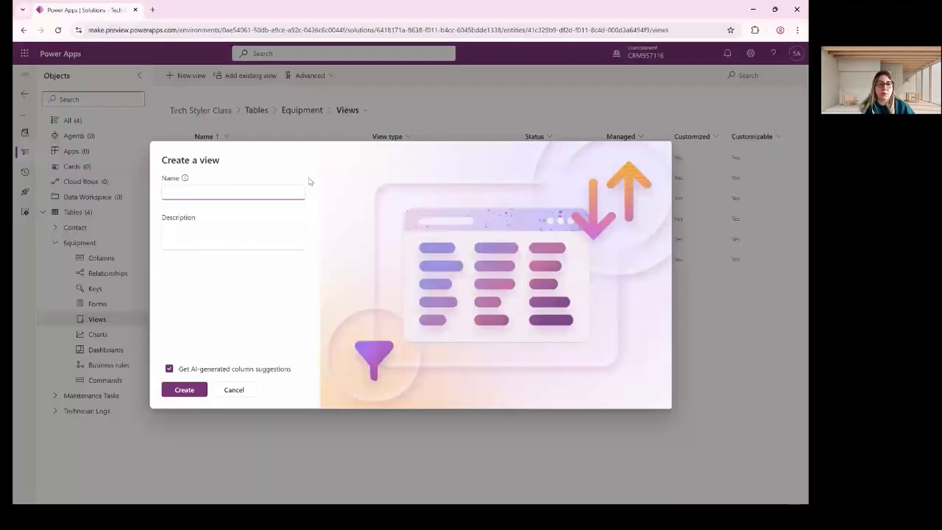
# Name the view "All active equipment's by purchase date" and create it.
pyautogui.write('All e')
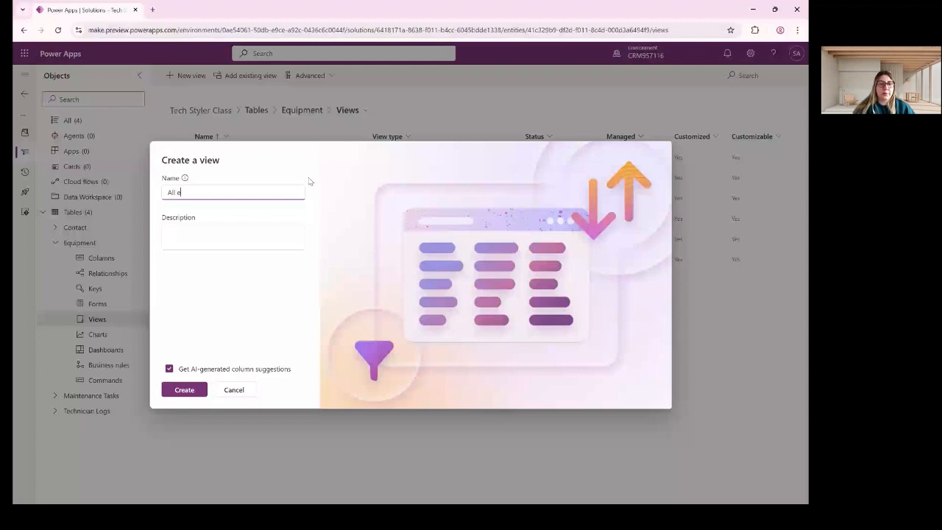
pyautogui.write('quipments by ')
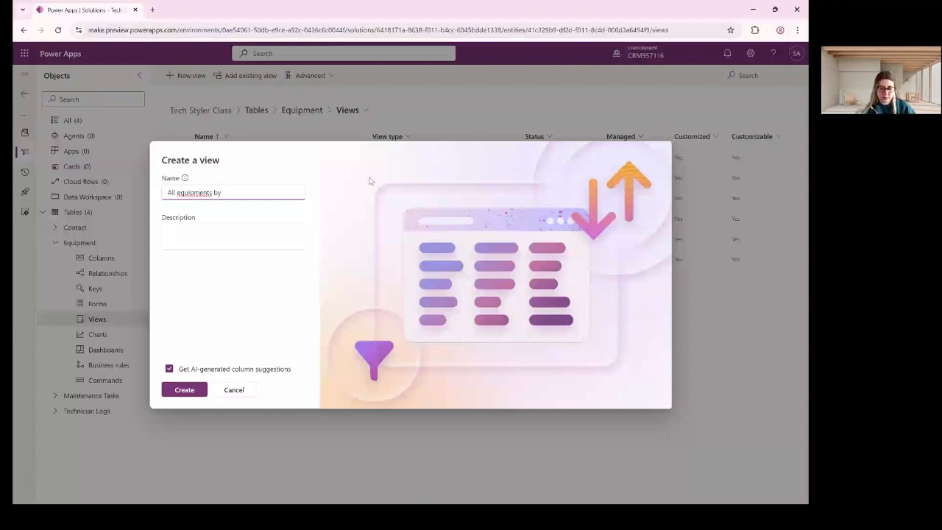
pyautogui.write('op')
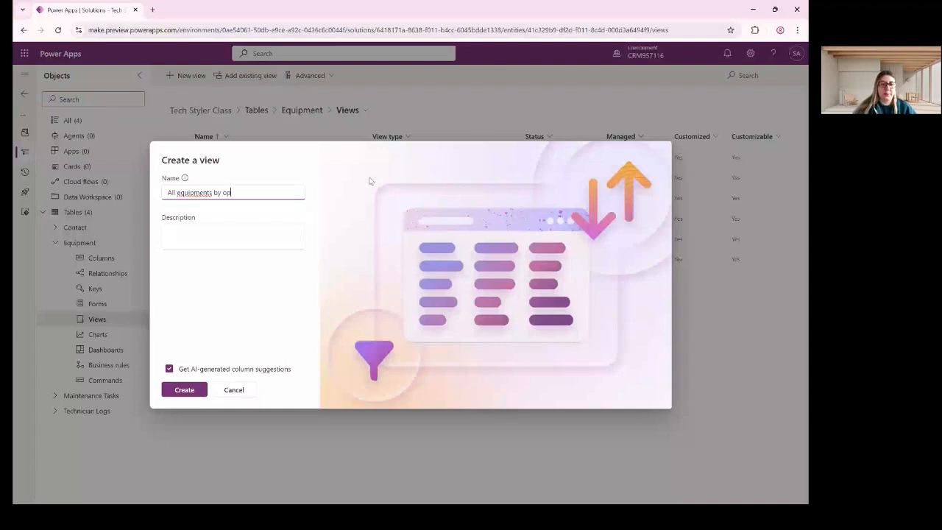
pyautogui.press('BackSpace')
pyautogui.press('BackSpace')
pyautogui.write('purchsa')
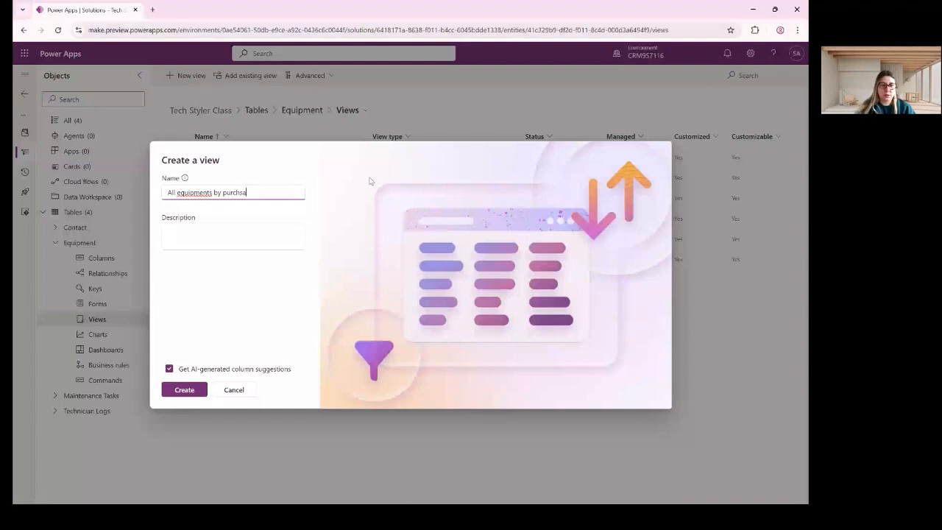
pyautogui.press('BackSpace')
pyautogui.press('BackSpace')
pyautogui.write('ase date')
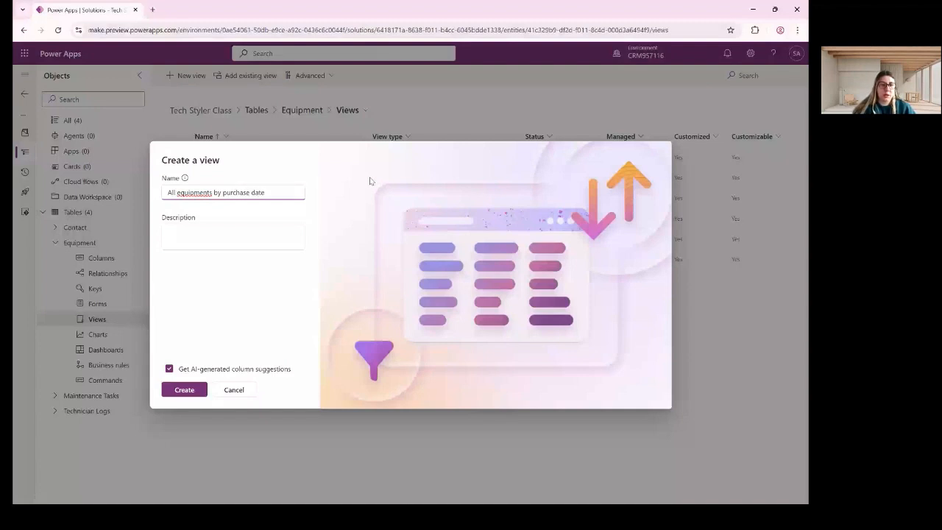
pyautogui.click(175, 193)
pyautogui.write('act')
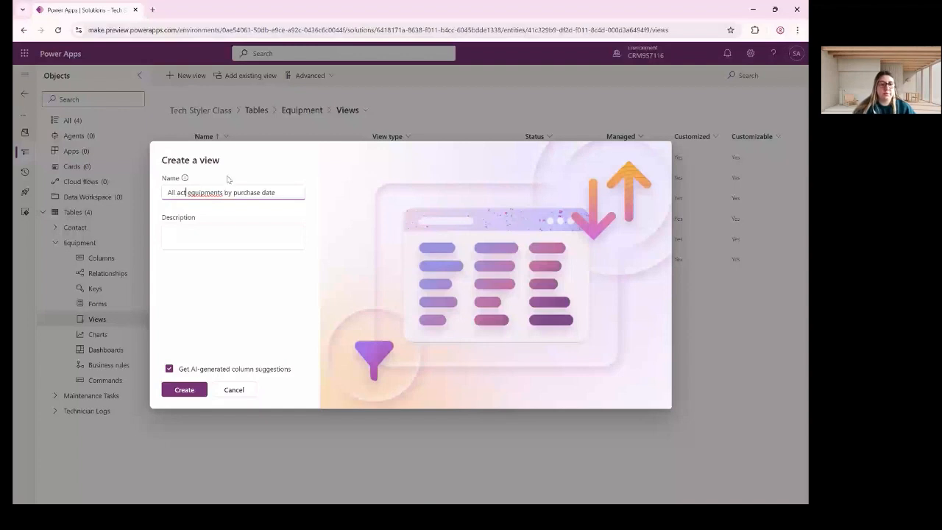
pyautogui.write('ive')
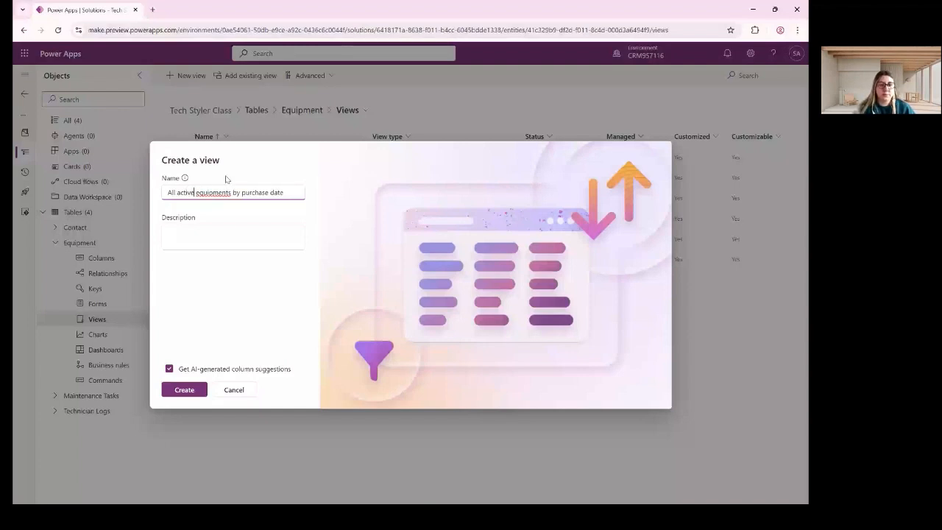
pyautogui.rightClick(220, 193)
pyautogui.click(276, 215)
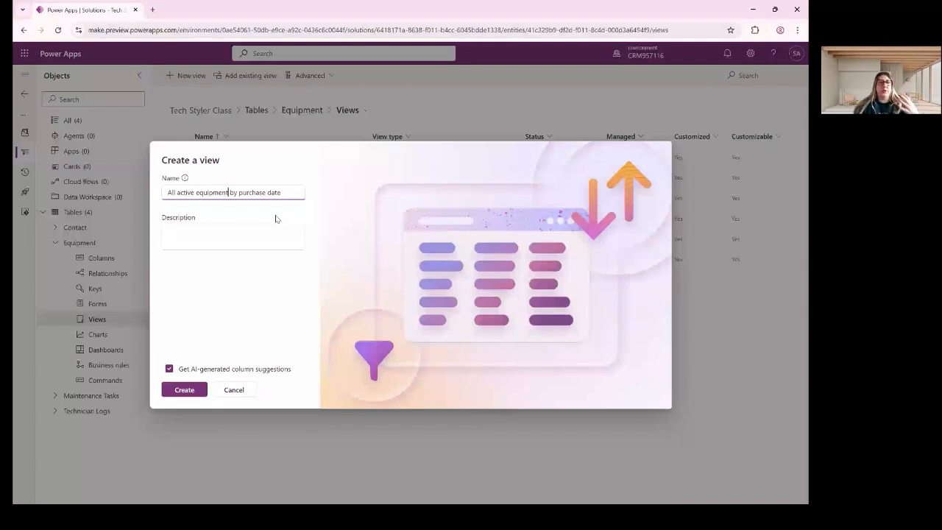
pyautogui.write('s')
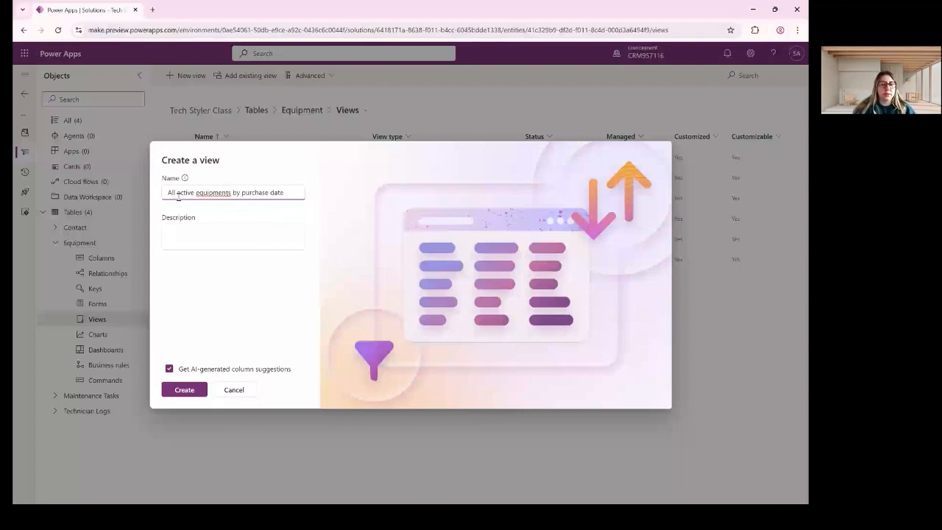
pyautogui.press('Left')
pyautogui.write("'")
pyautogui.click(296, 193)
pyautogui.press('Return')
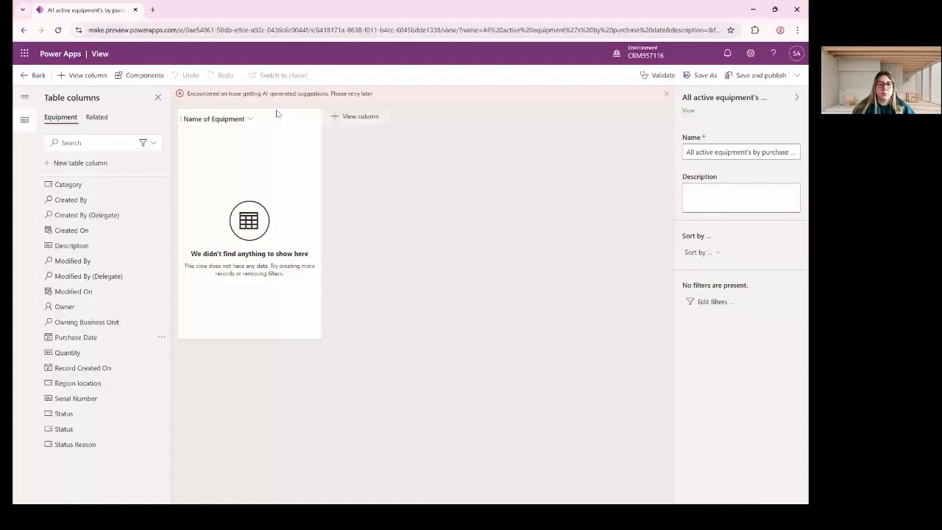
# Add Purchase Date, Quantity, Region location, Status and Serial Number columns after Name of Equipment.
pyautogui.moveTo(277, 113); pyautogui.dragTo(333, 139)
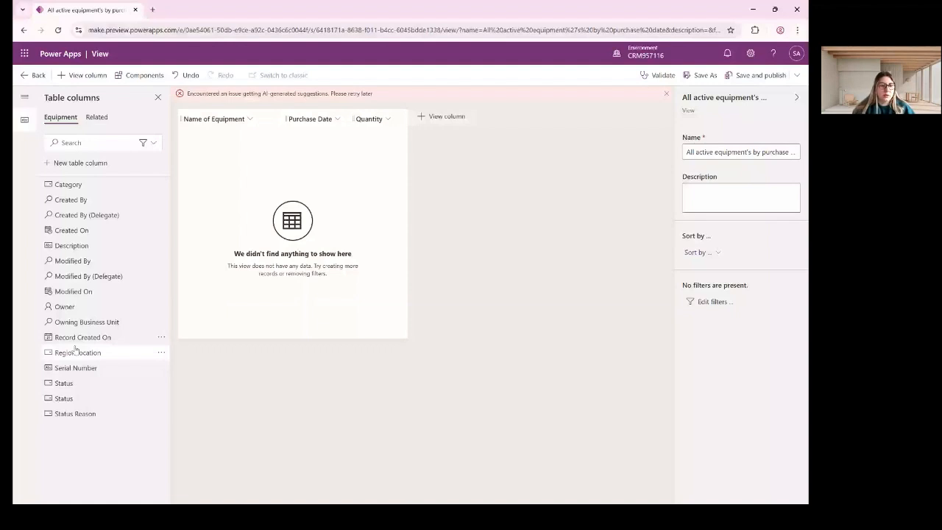
pyautogui.click(76, 351)
pyautogui.moveTo(72, 376); pyautogui.dragTo(475, 114)
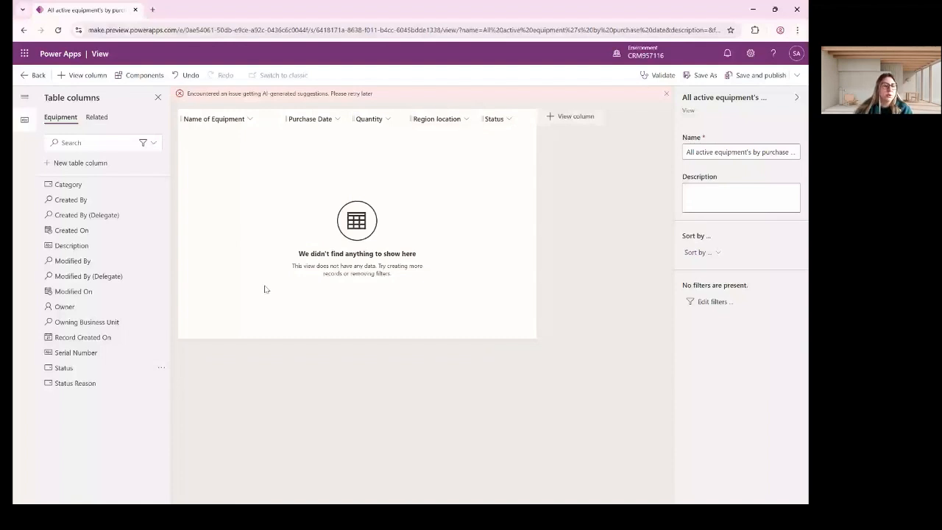
pyautogui.moveTo(73, 352); pyautogui.dragTo(71, 354)
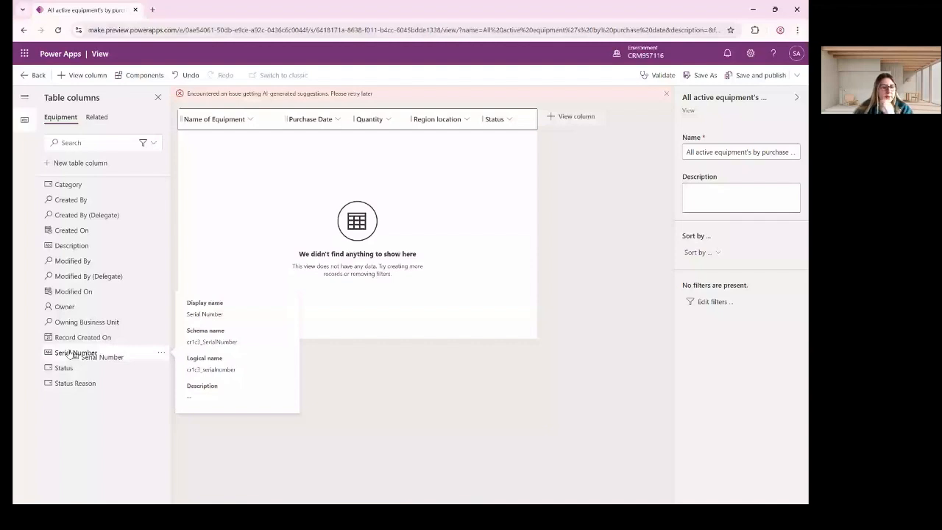
pyautogui.moveTo(71, 354); pyautogui.dragTo(72, 353)
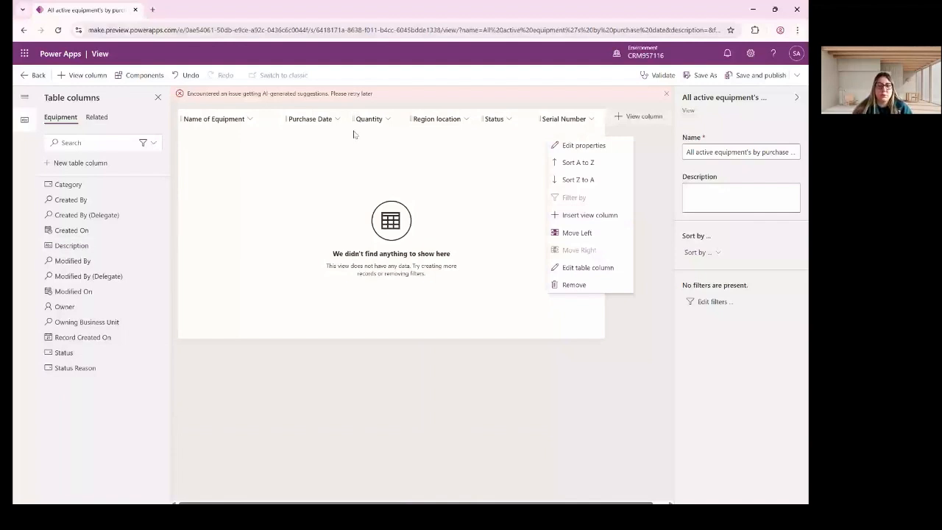
pyautogui.click(543, 237)
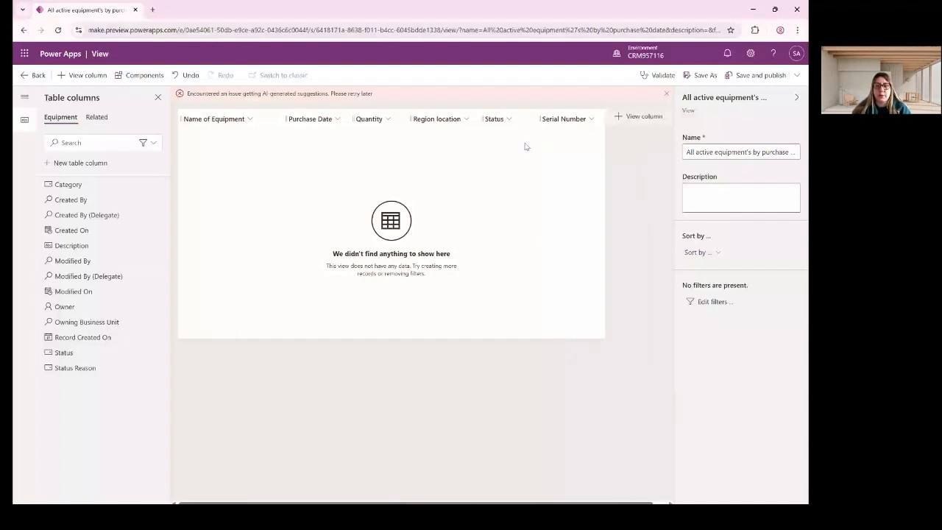
# Add a filter row with Status Equals Active.
pyautogui.click(714, 303)
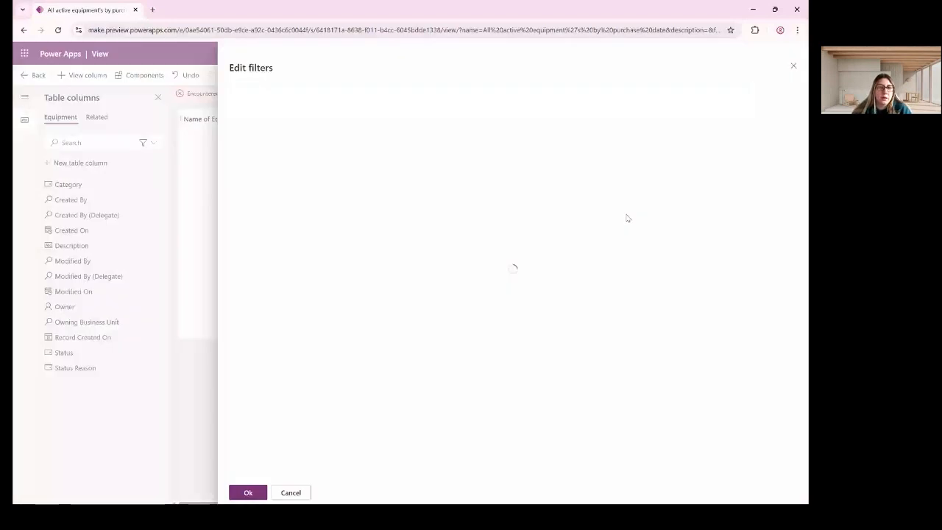
pyautogui.click(279, 101)
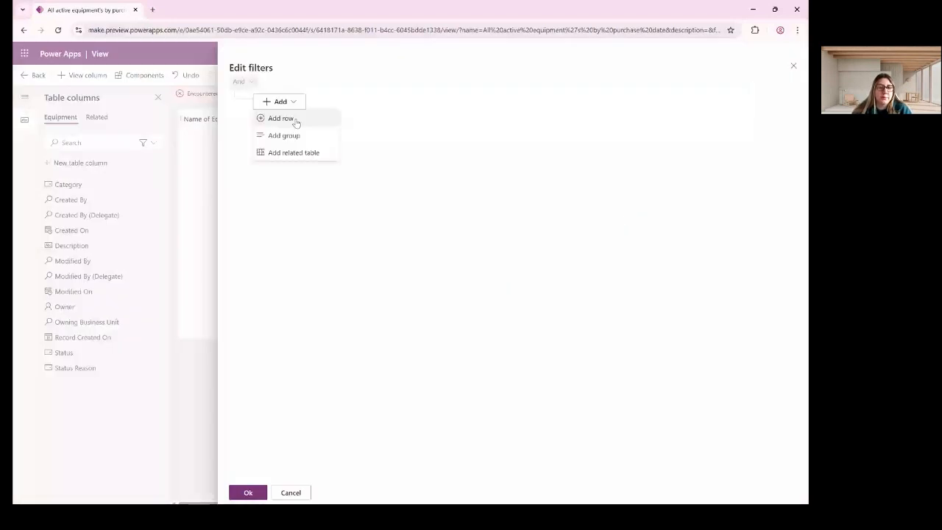
pyautogui.click(280, 118)
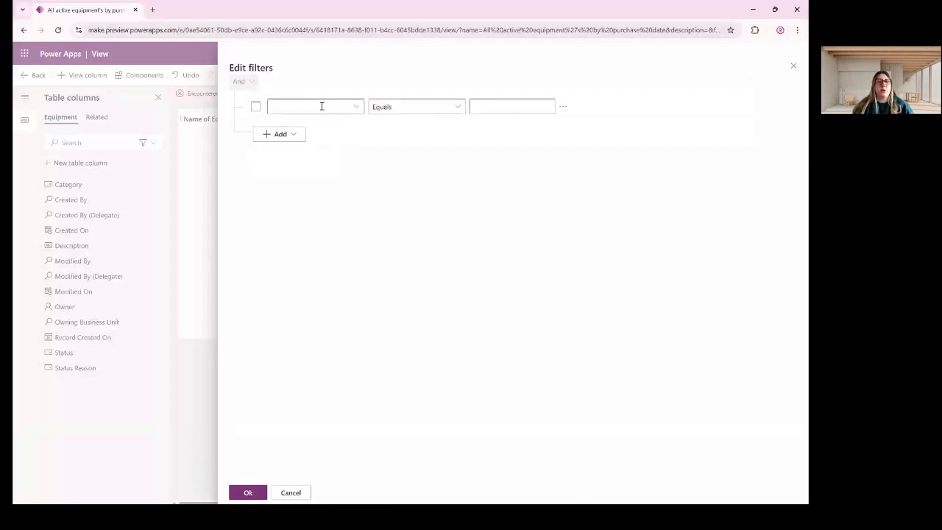
pyautogui.click(357, 108)
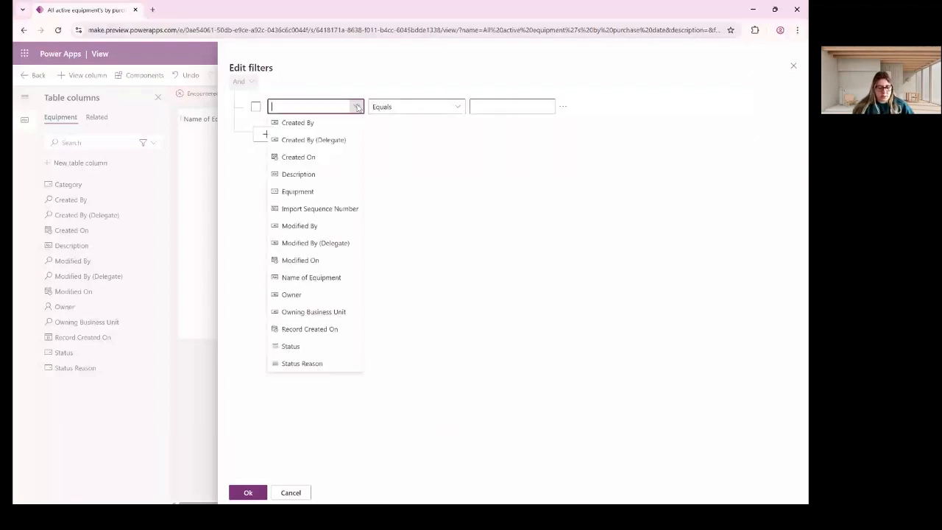
pyautogui.write('Status')
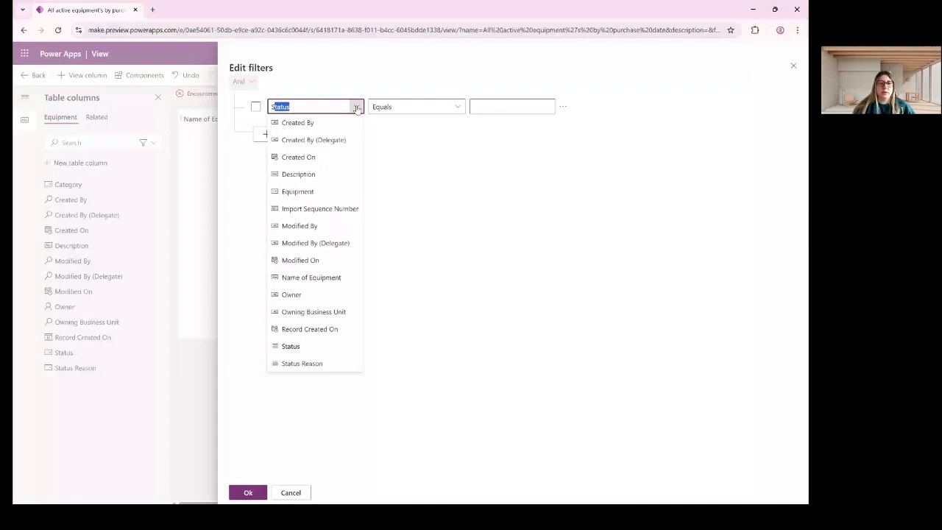
pyautogui.press('Tab')
pyautogui.press('Tab')
pyautogui.click(552, 107)
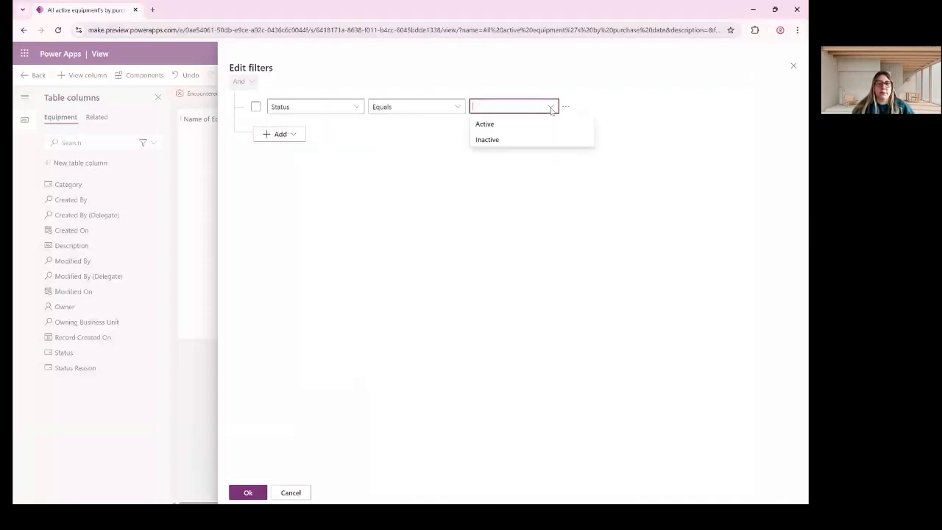
pyautogui.click(486, 125)
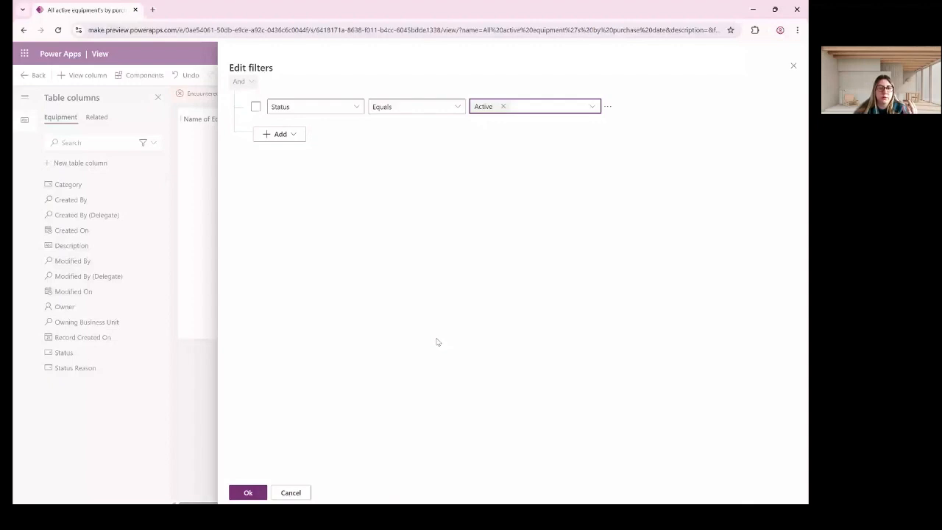
# Add a second filter row, then delete it as empty.
pyautogui.click(288, 136)
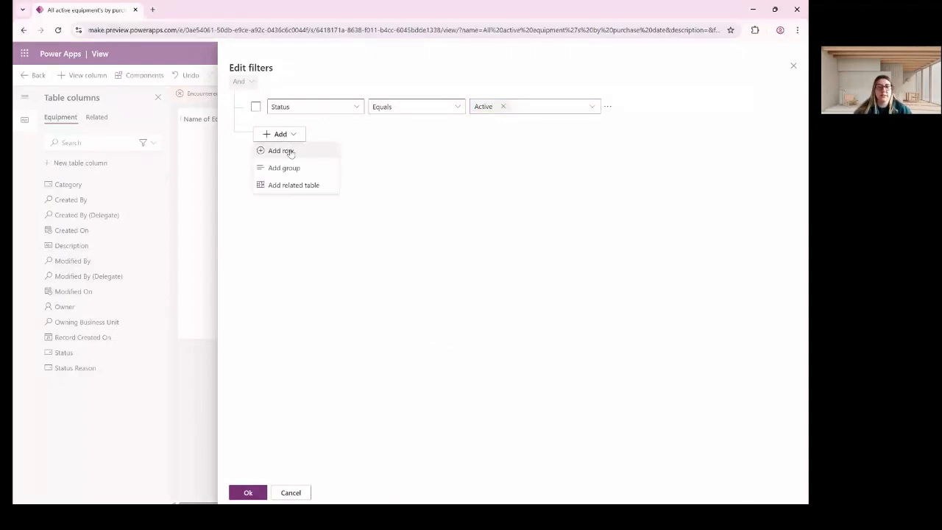
pyautogui.click(281, 151)
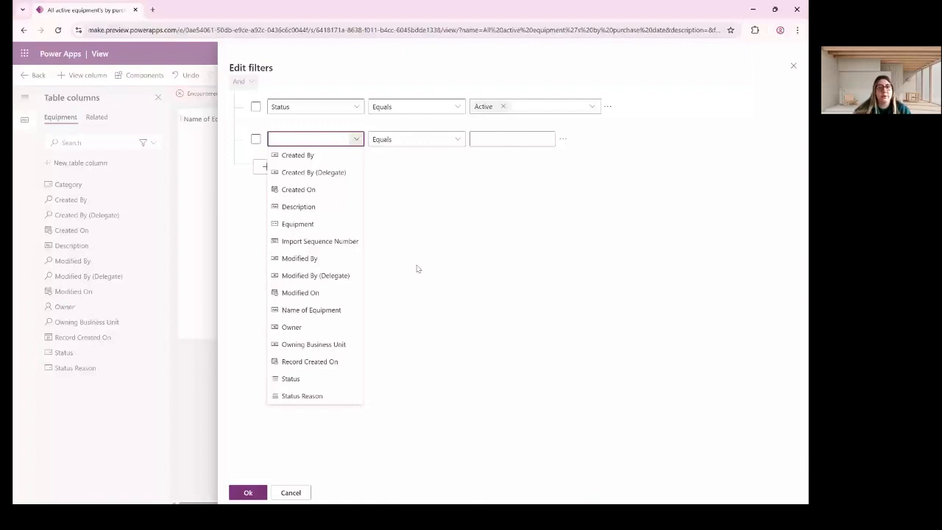
pyautogui.click(562, 144)
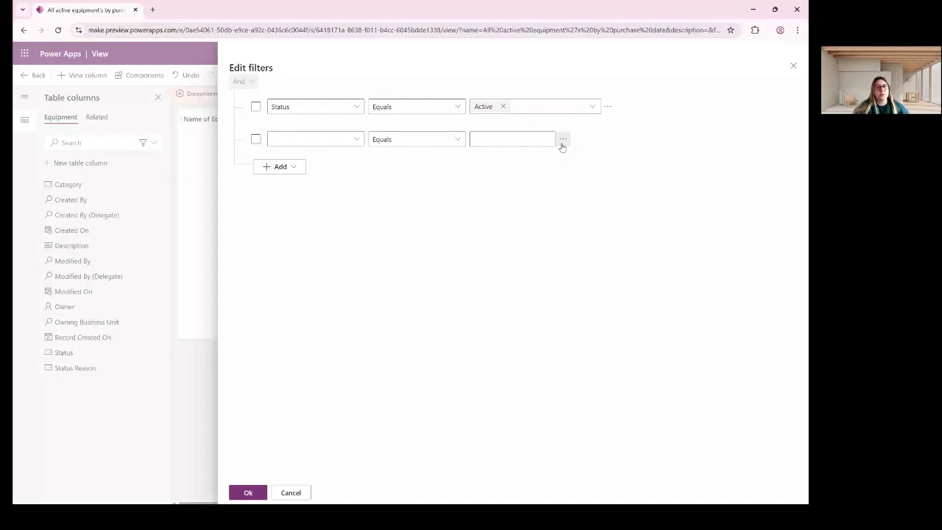
pyautogui.click(562, 147)
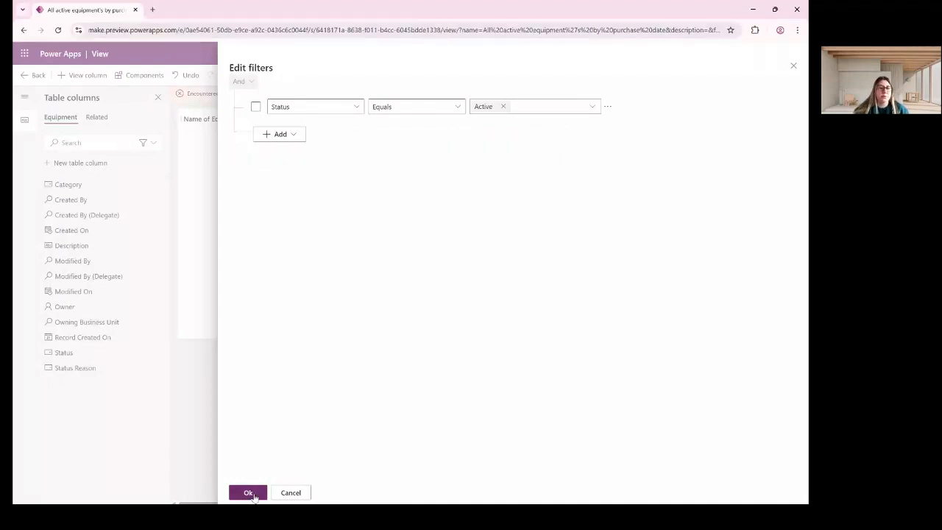
# Apply the Status filter and sort the view by Purchase Date, newest first.
pyautogui.click(254, 494)
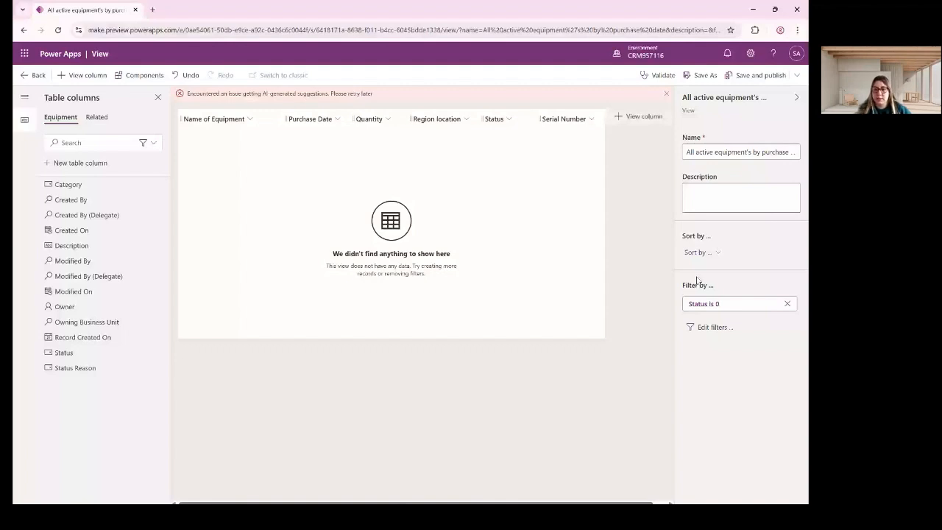
pyautogui.click(698, 251)
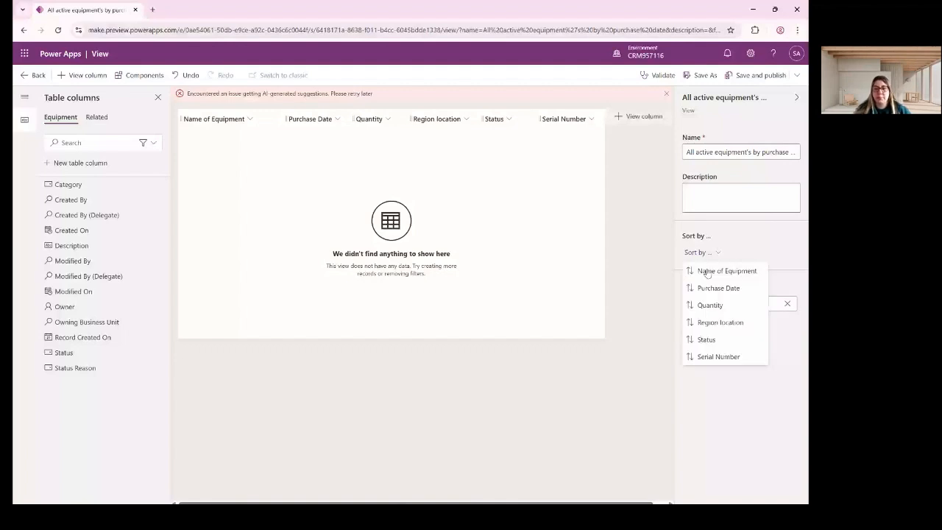
pyautogui.click(709, 287)
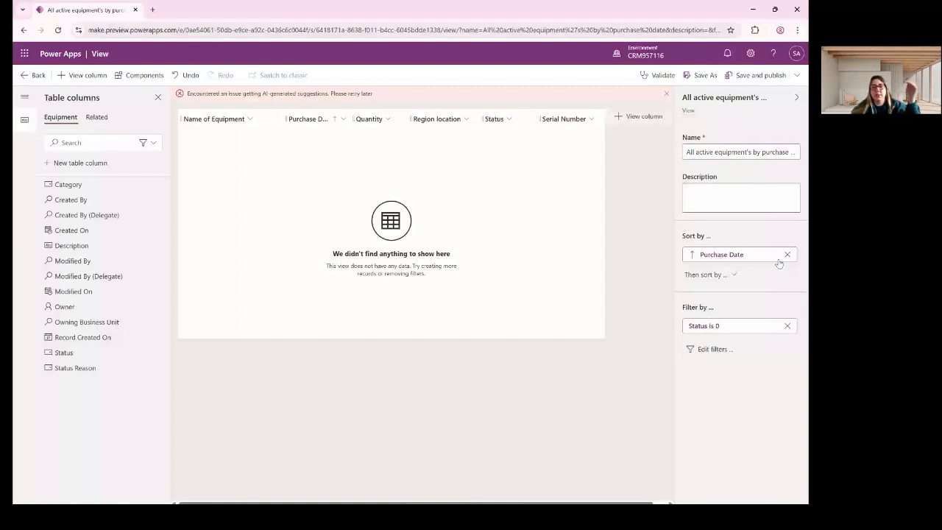
pyautogui.click(755, 258)
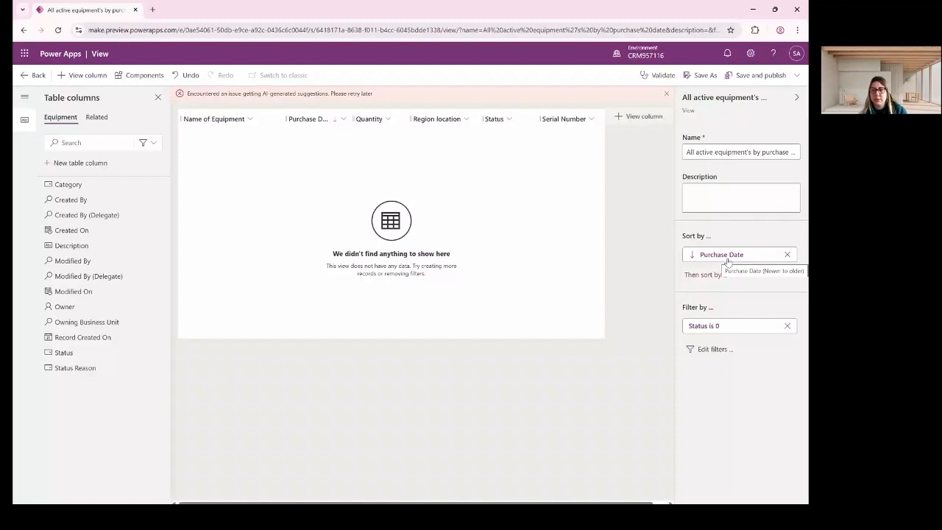
# Add Serial Number as the secondary sort and save and publish the view.
pyautogui.click(725, 274)
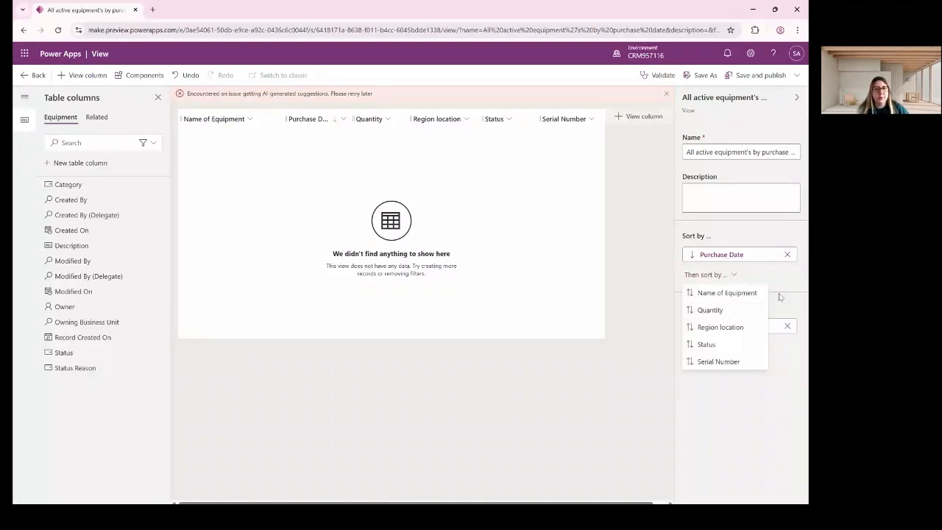
pyautogui.click(728, 361)
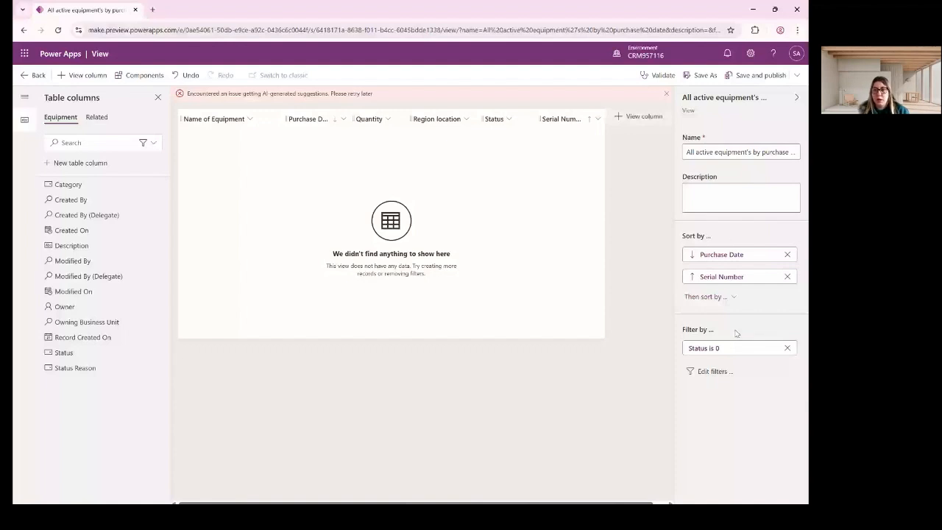
pyautogui.click(747, 77)
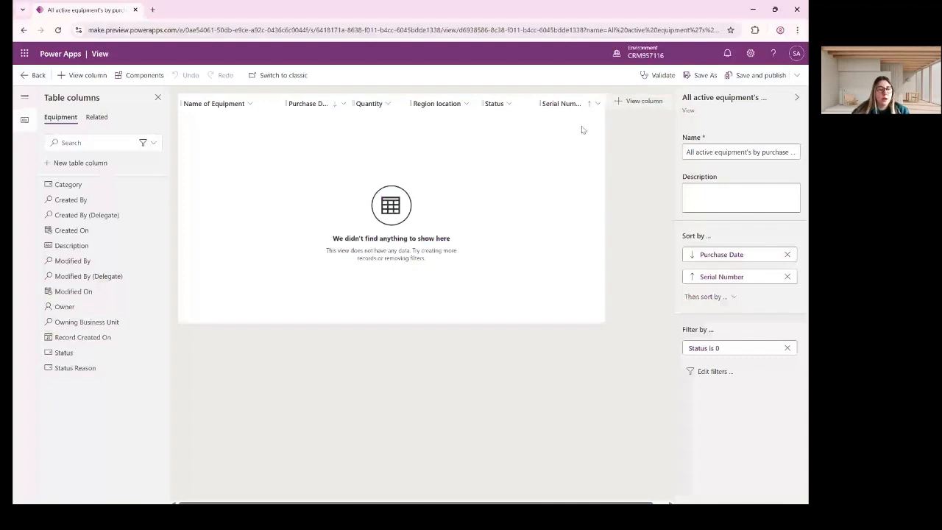
# Leave the view editor for the Equipment Views list and expand the solution's tables.
pyautogui.click(33, 75)
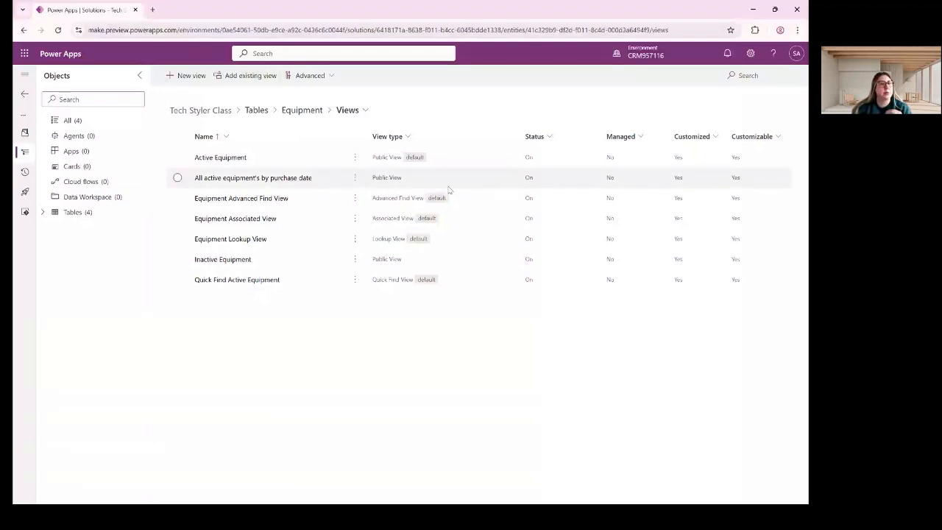
pyautogui.click(45, 214)
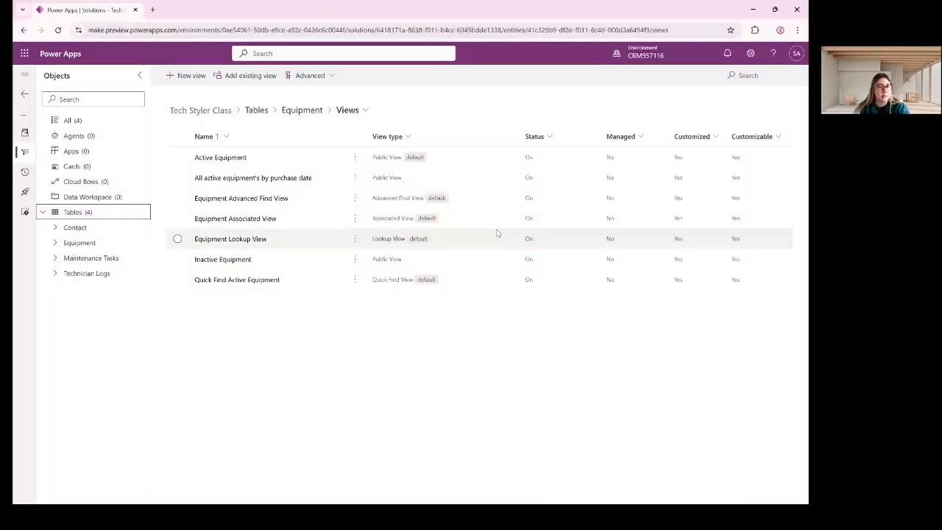
pyautogui.moveTo(645, 53)
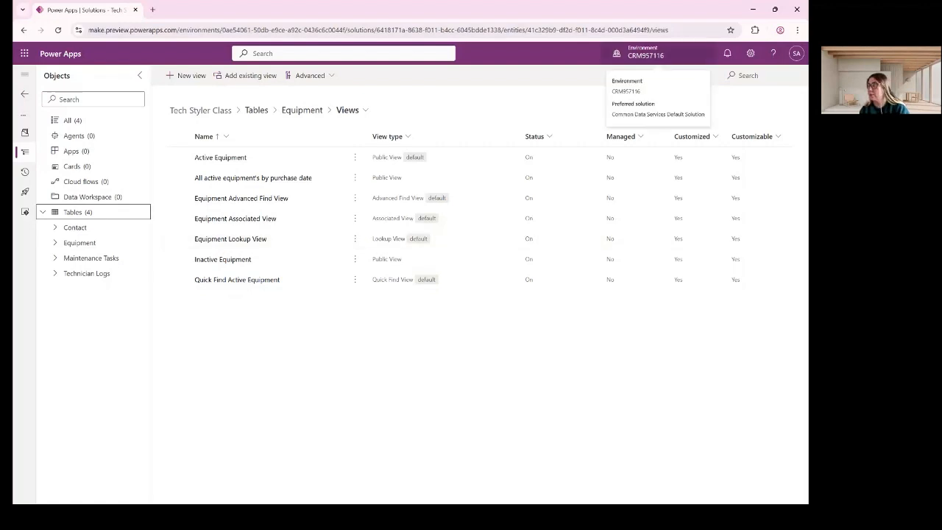